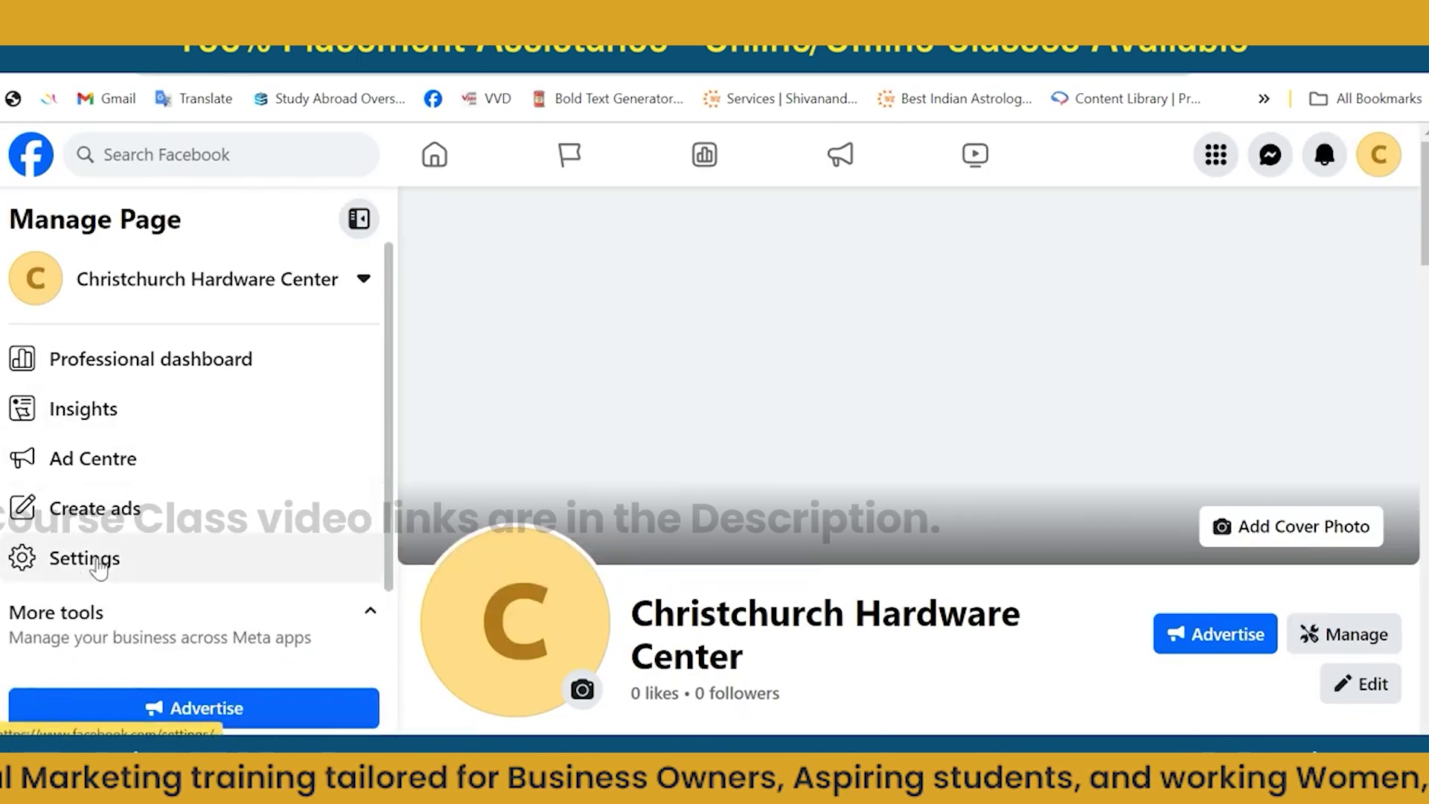
Open Settings from the Christchurch Hardware Center page's Manage Page sidebar.
{"action": "left_click", "coordinate": [99, 566]}
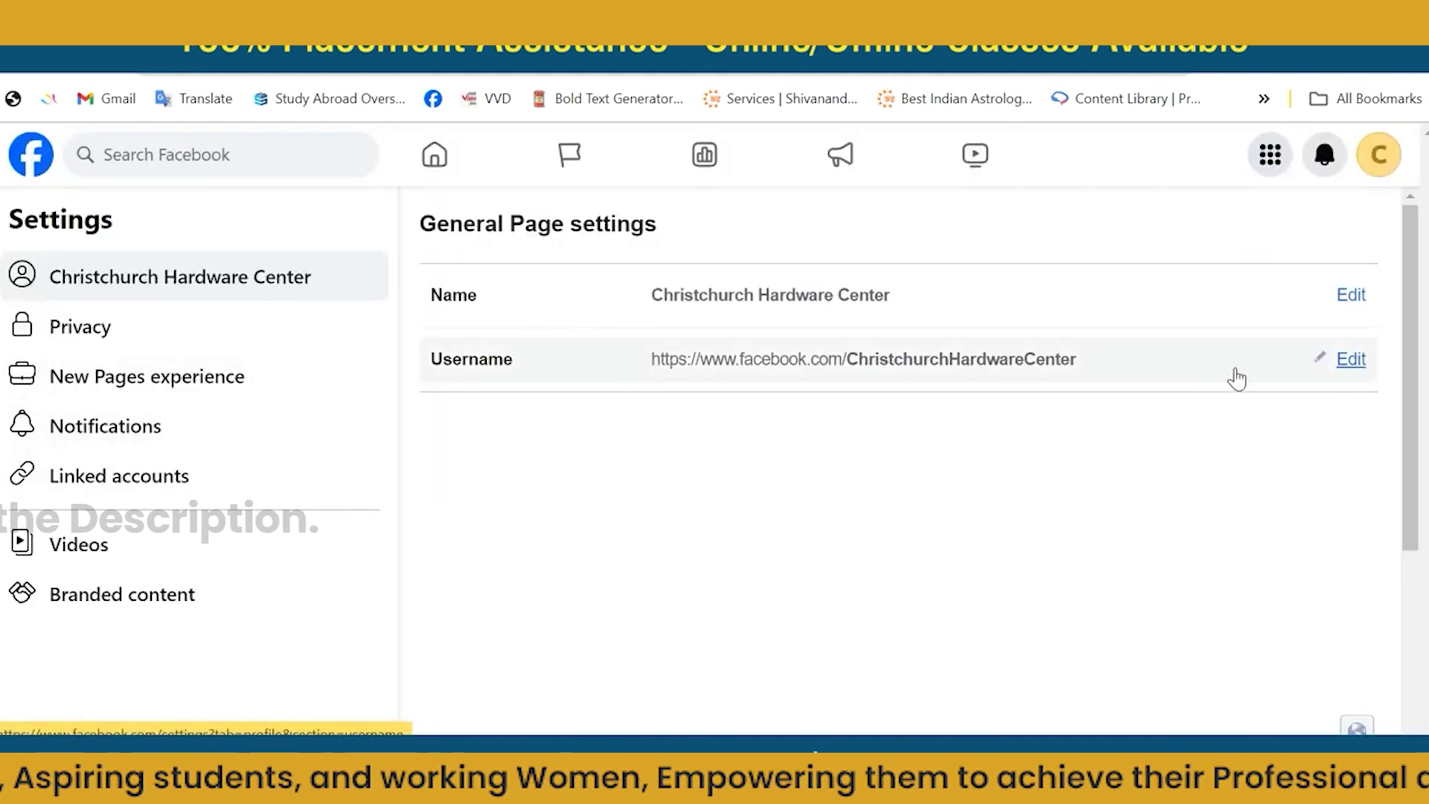
Replace the page username with a new personal one, save, then select its facebook.com address.
{"action": "left_click", "coordinate": [1319, 359]}
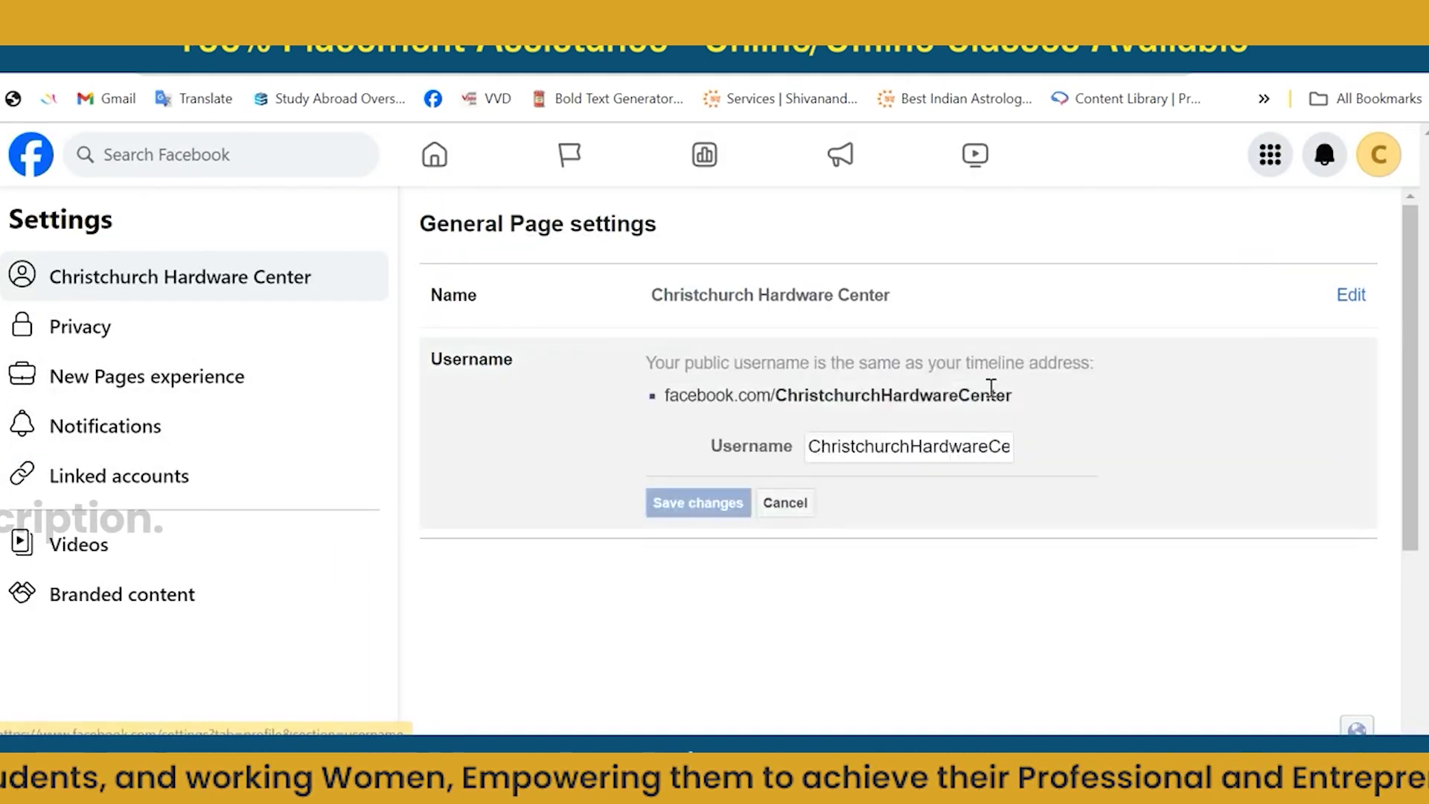
{"action": "left_click", "coordinate": [886, 450]}
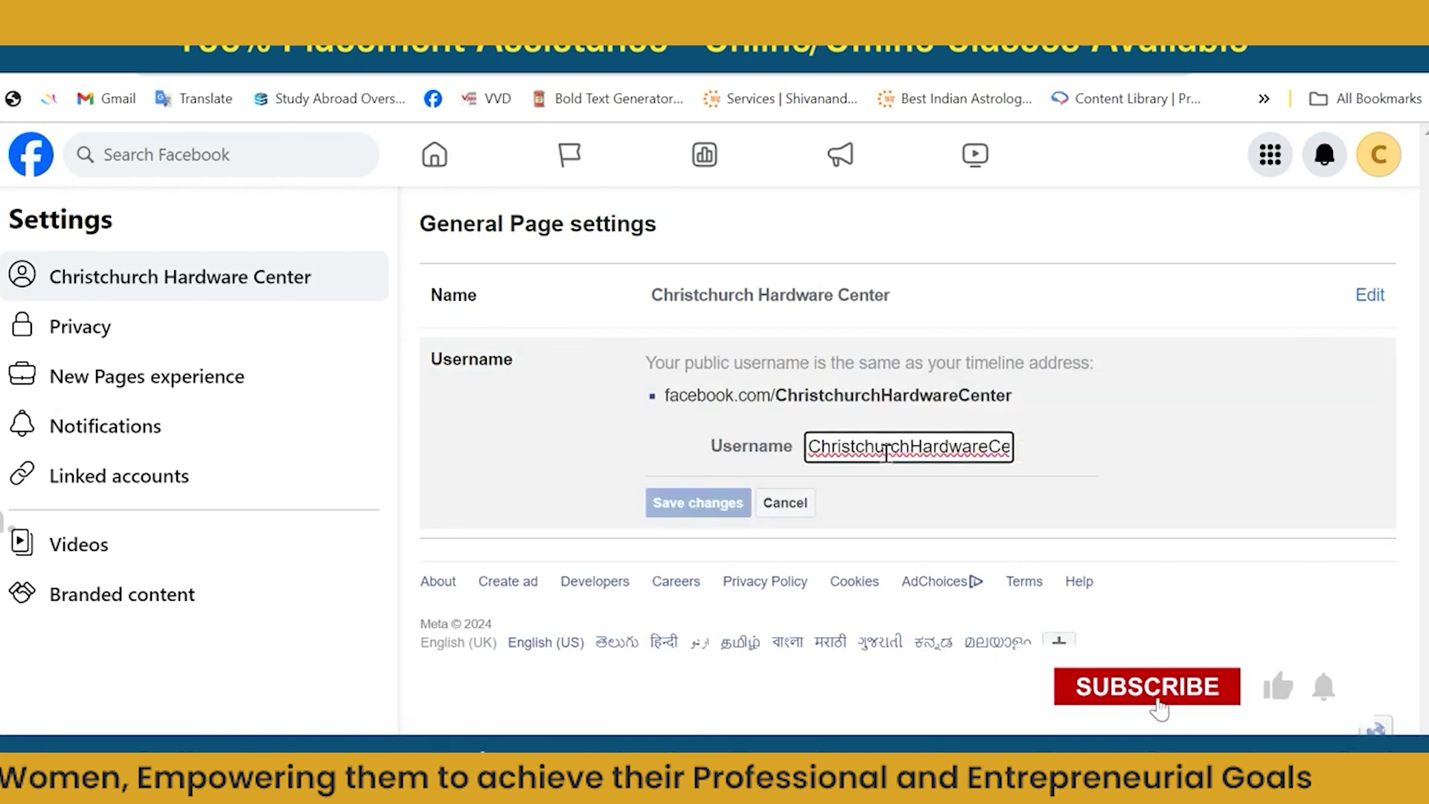
{"action": "double_click", "coordinate": [887, 451]}
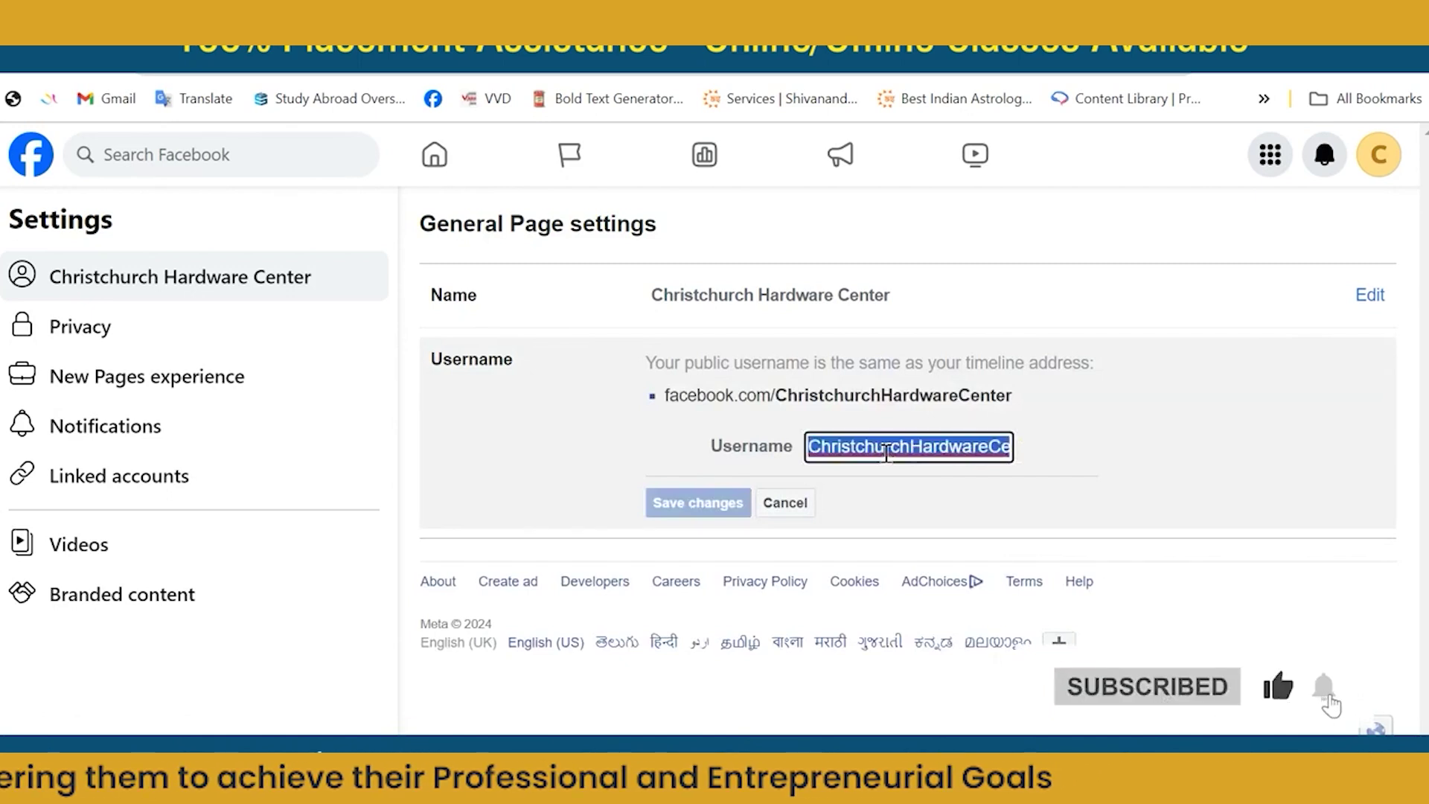
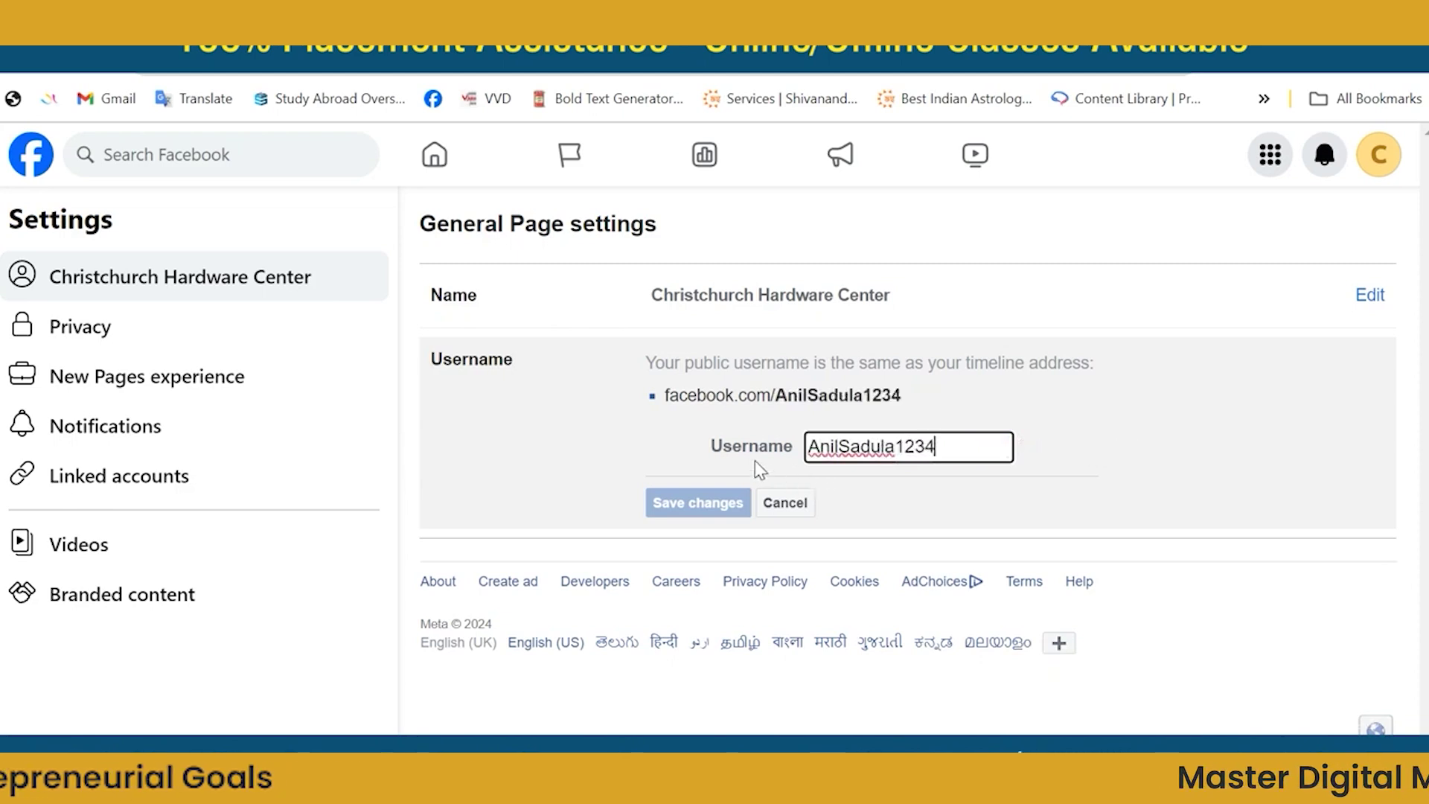
{"action": "left_click", "coordinate": [712, 497]}
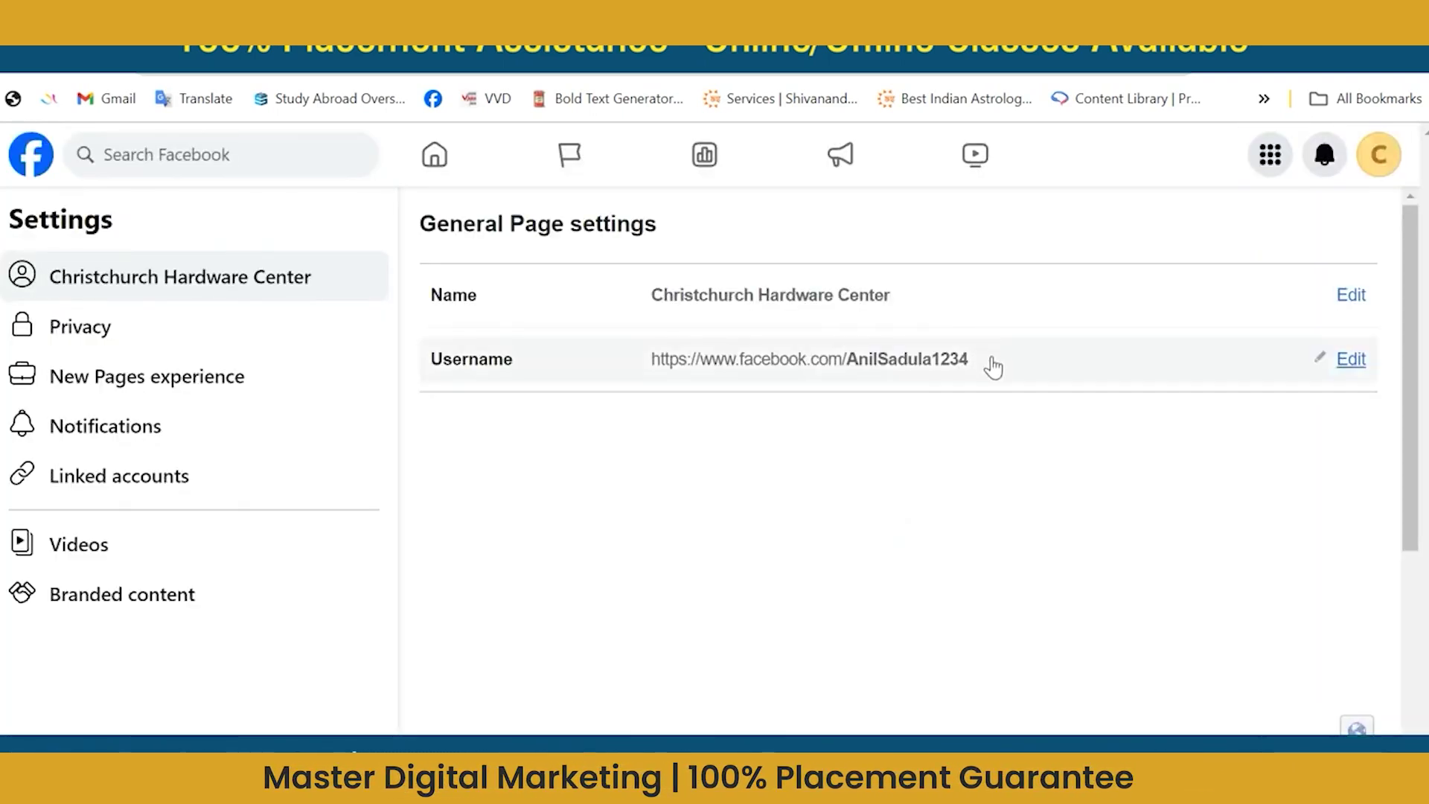
{"action": "left_click", "coordinate": [645, 362]}
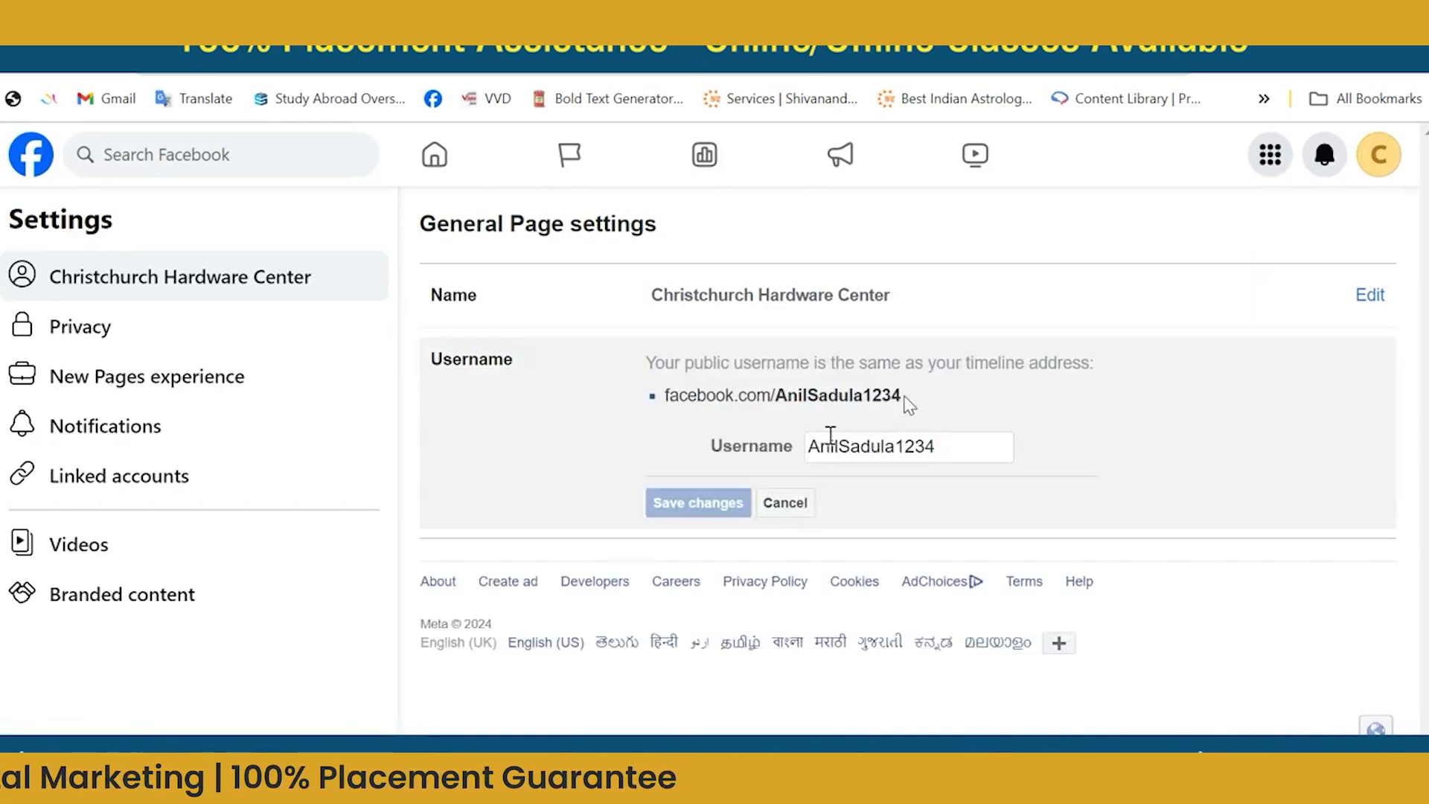
{"action": "left_click_drag", "start_coordinate": [909, 397], "coordinate": [690, 403]}
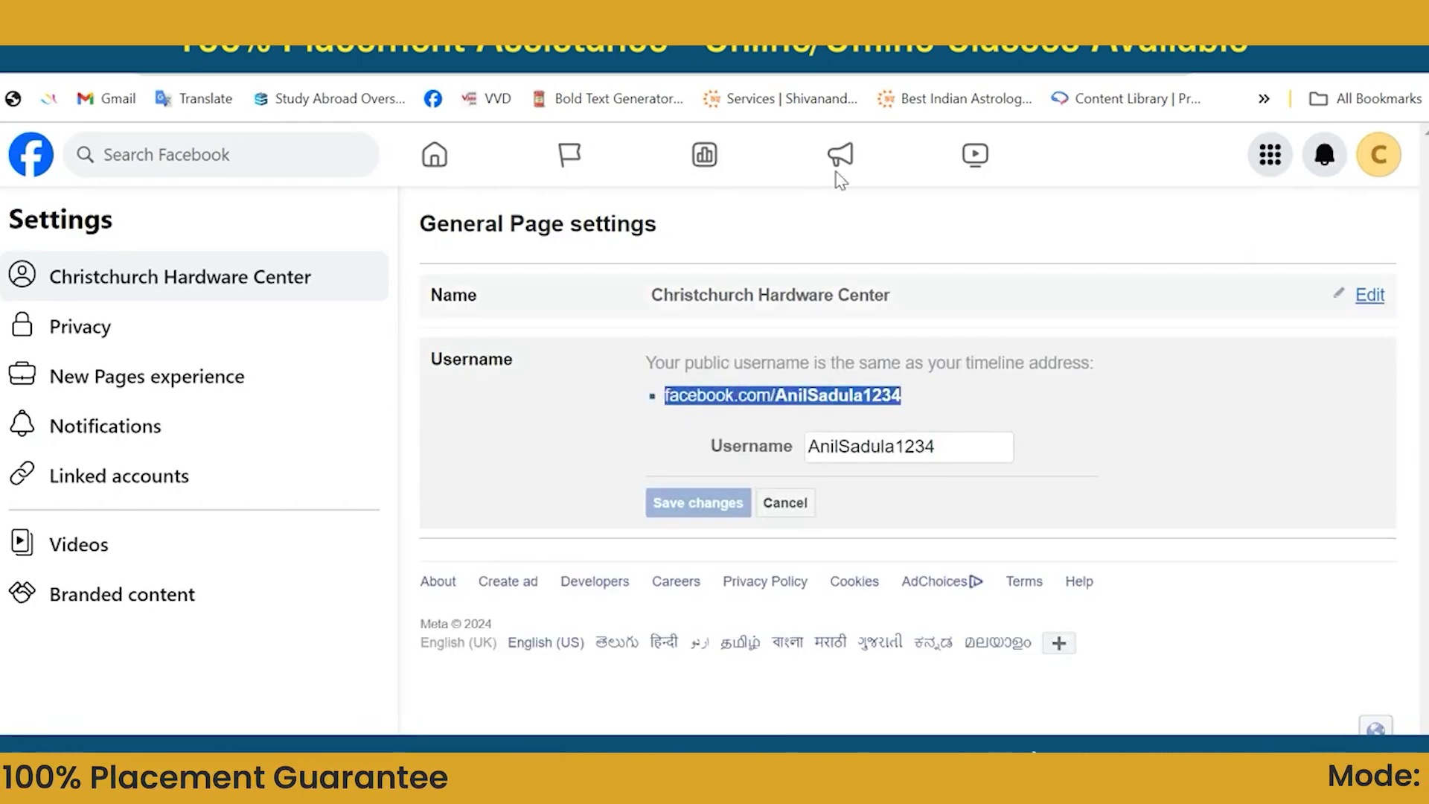
Copy the page's new facebook.com address and load it in a new Chrome tab.
{"action": "key", "text": "ctrl+c"}
{"action": "key", "text": "ctrl+t"}
{"action": "key", "text": "ctrl+v"}
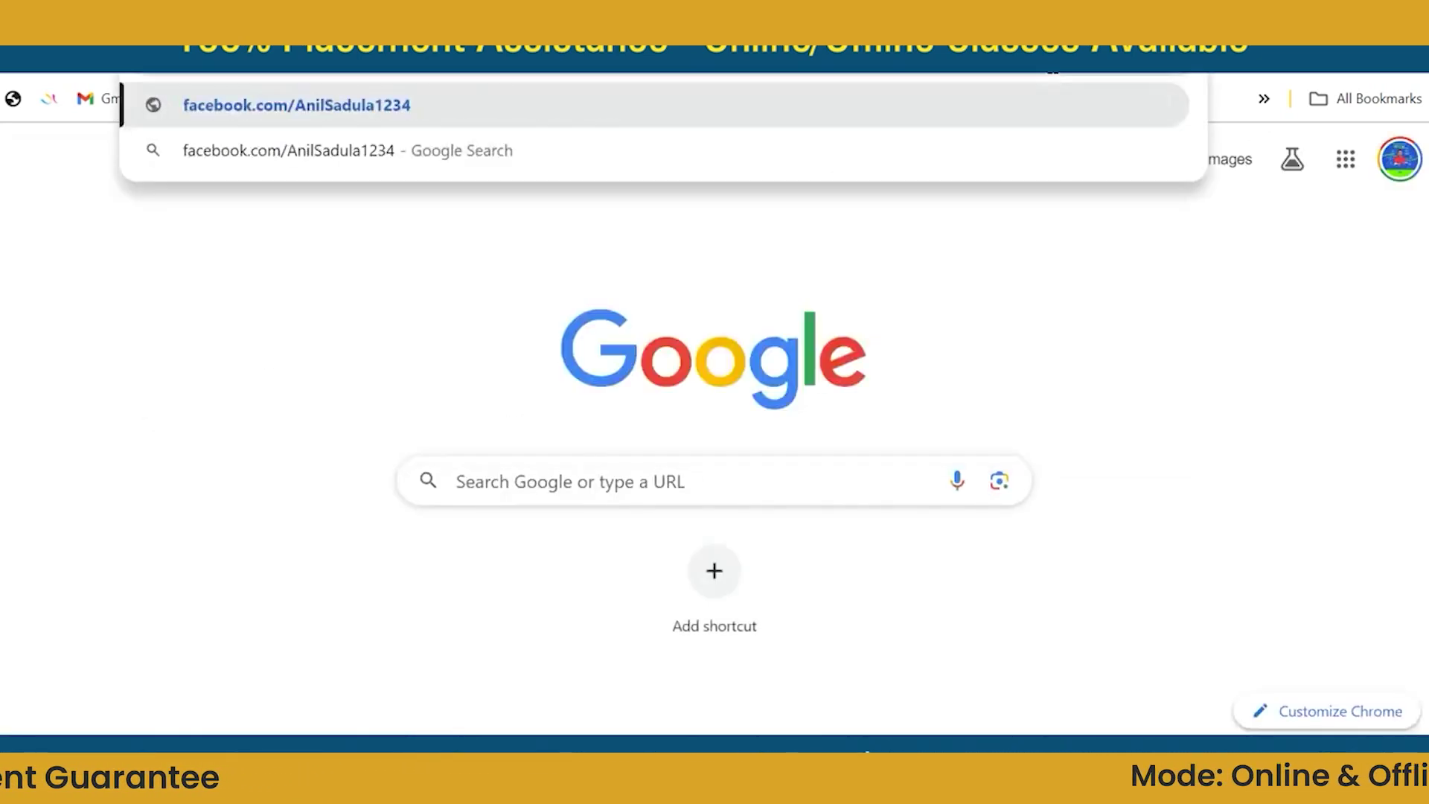
{"action": "key", "text": "Escape"}
{"action": "key", "text": "Return"}
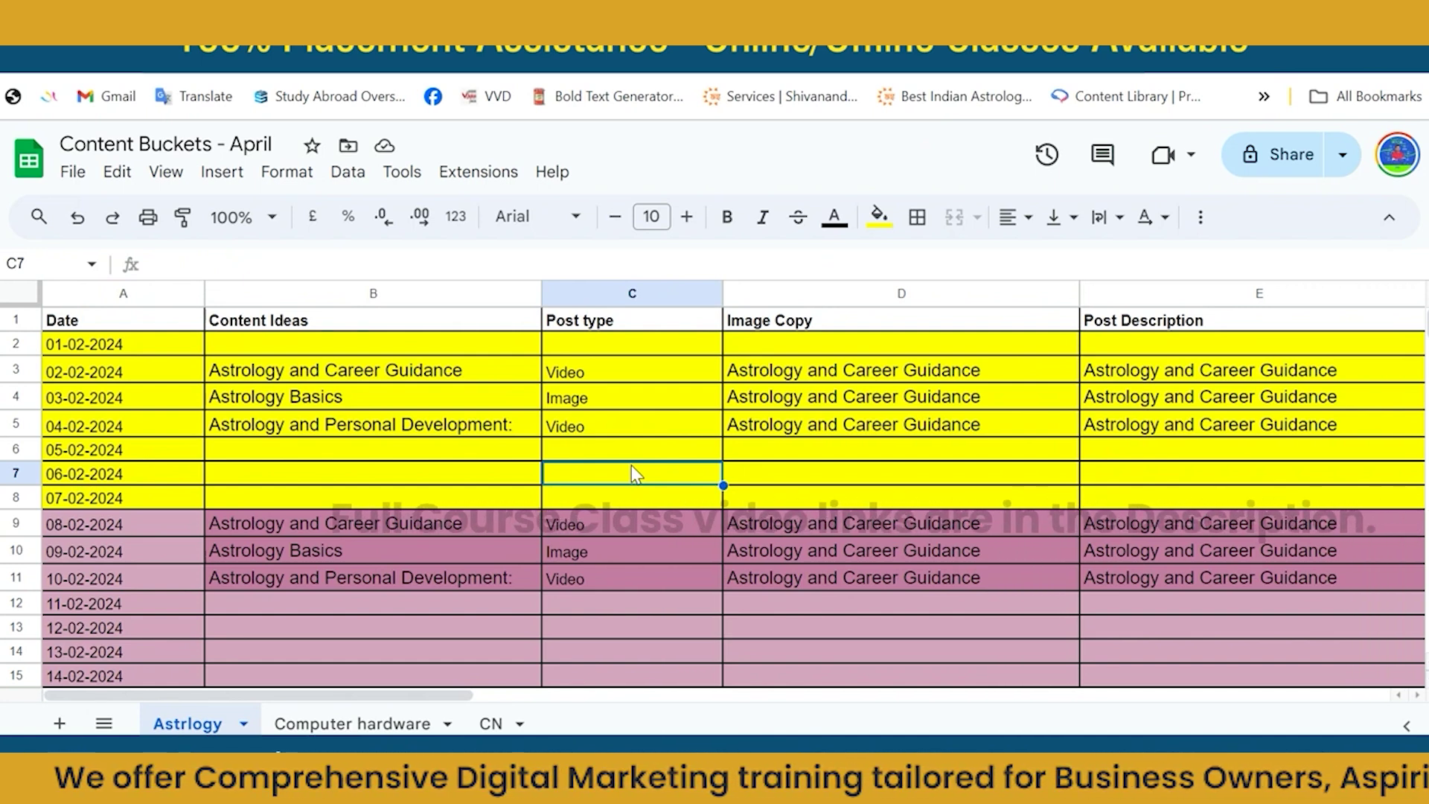
Fill cells B9:G11 on the Astrlogy sheet with light pink.
{"action": "left_click", "coordinate": [386, 725]}
{"action": "left_click", "coordinate": [198, 724]}
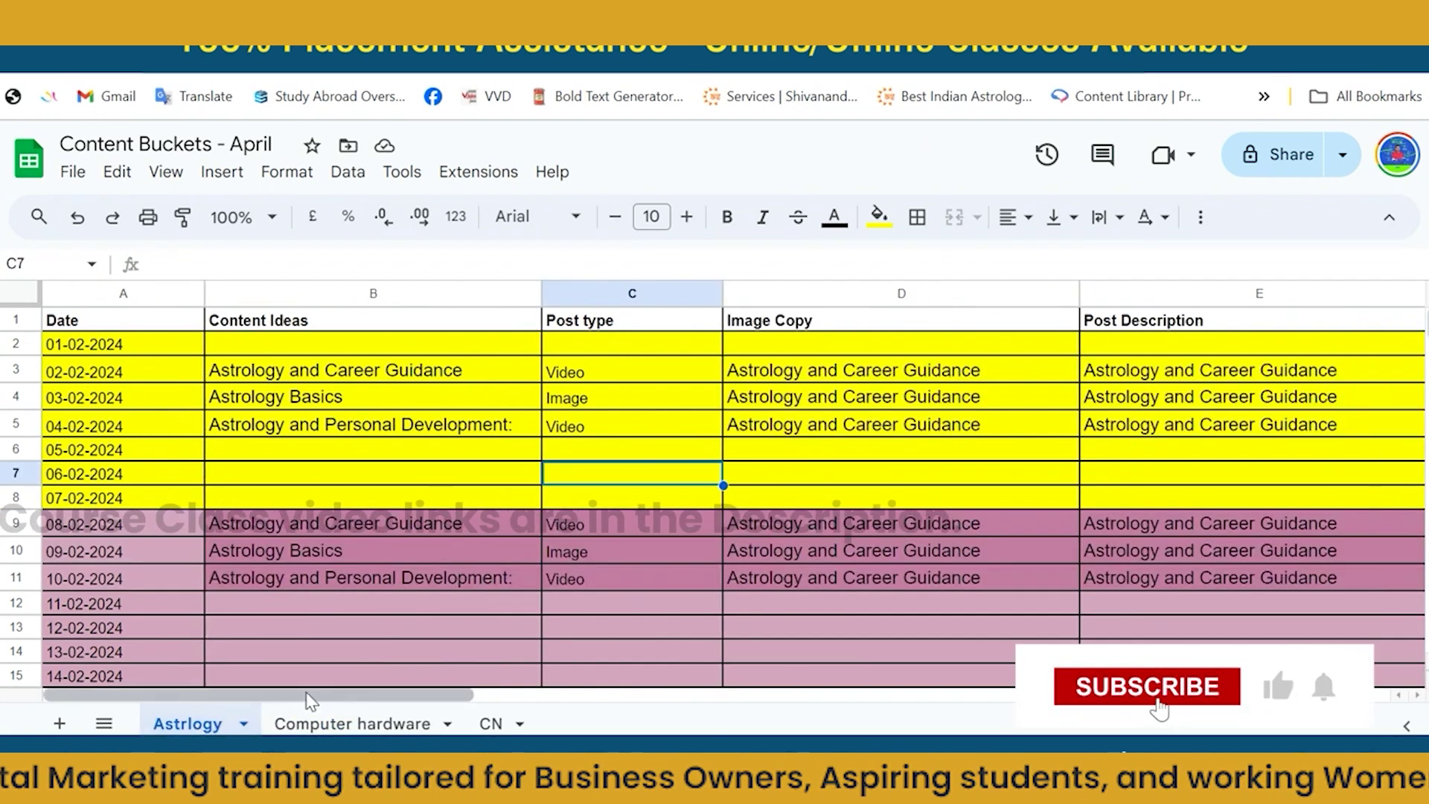
{"action": "left_click", "coordinate": [306, 530]}
{"action": "key", "text": "shift+Right"}
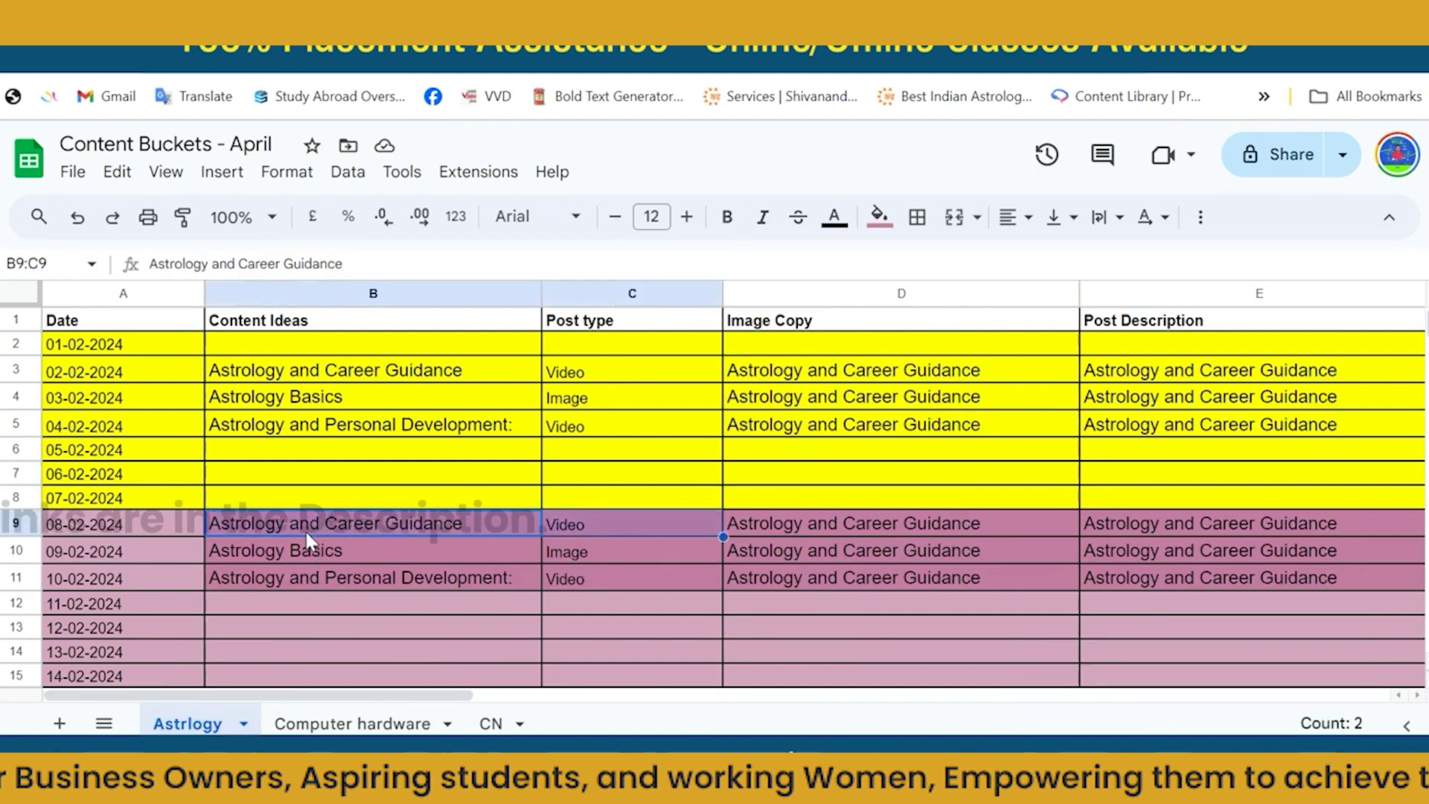
{"action": "key", "text": "shift+Right"}
{"action": "key", "text": "shift+Right"}
{"action": "key", "text": "shift+Right"}
{"action": "key", "text": "shift+Right"}
{"action": "key", "text": "shift+Down"}
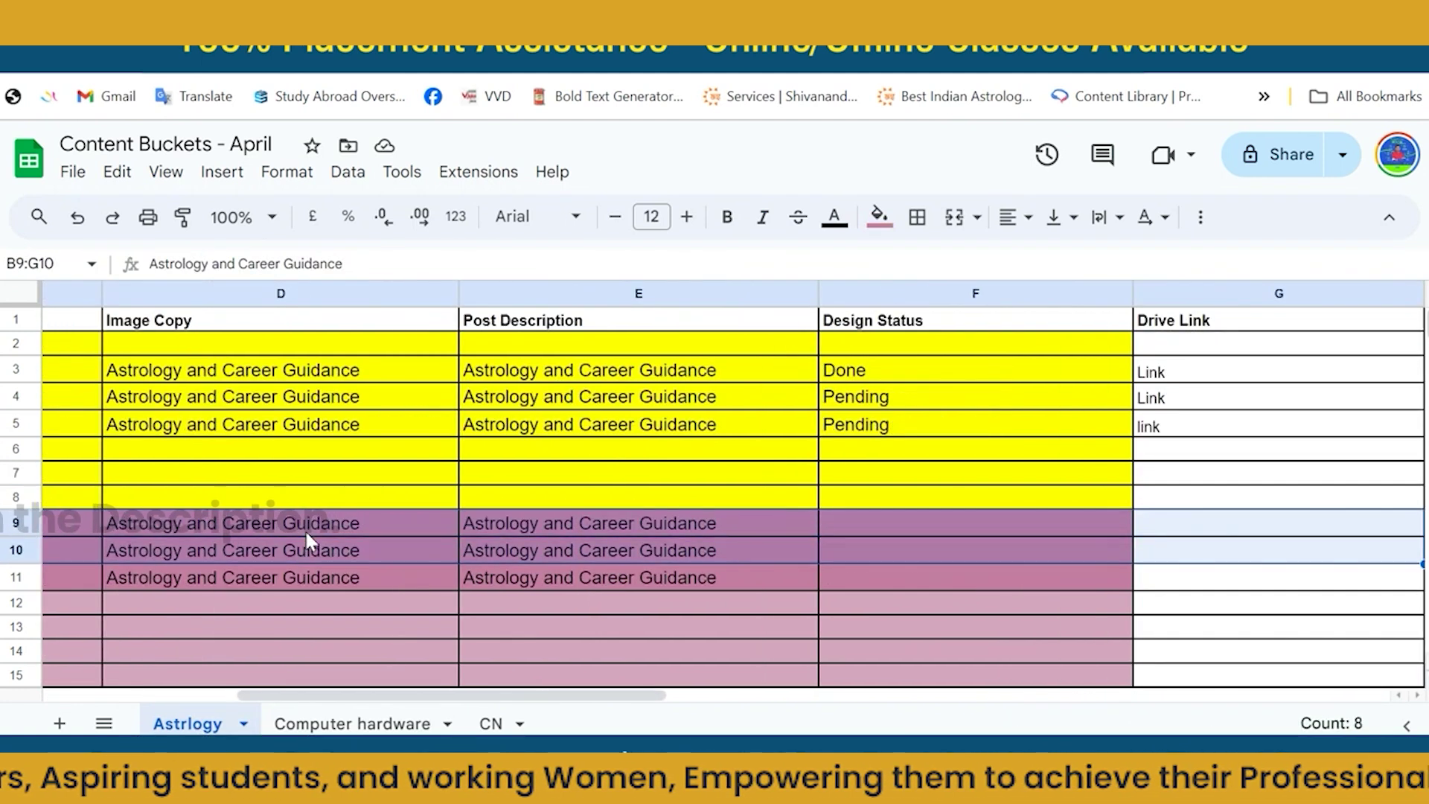
{"action": "key", "text": "shift+Down"}
{"action": "left_click", "coordinate": [879, 217]}
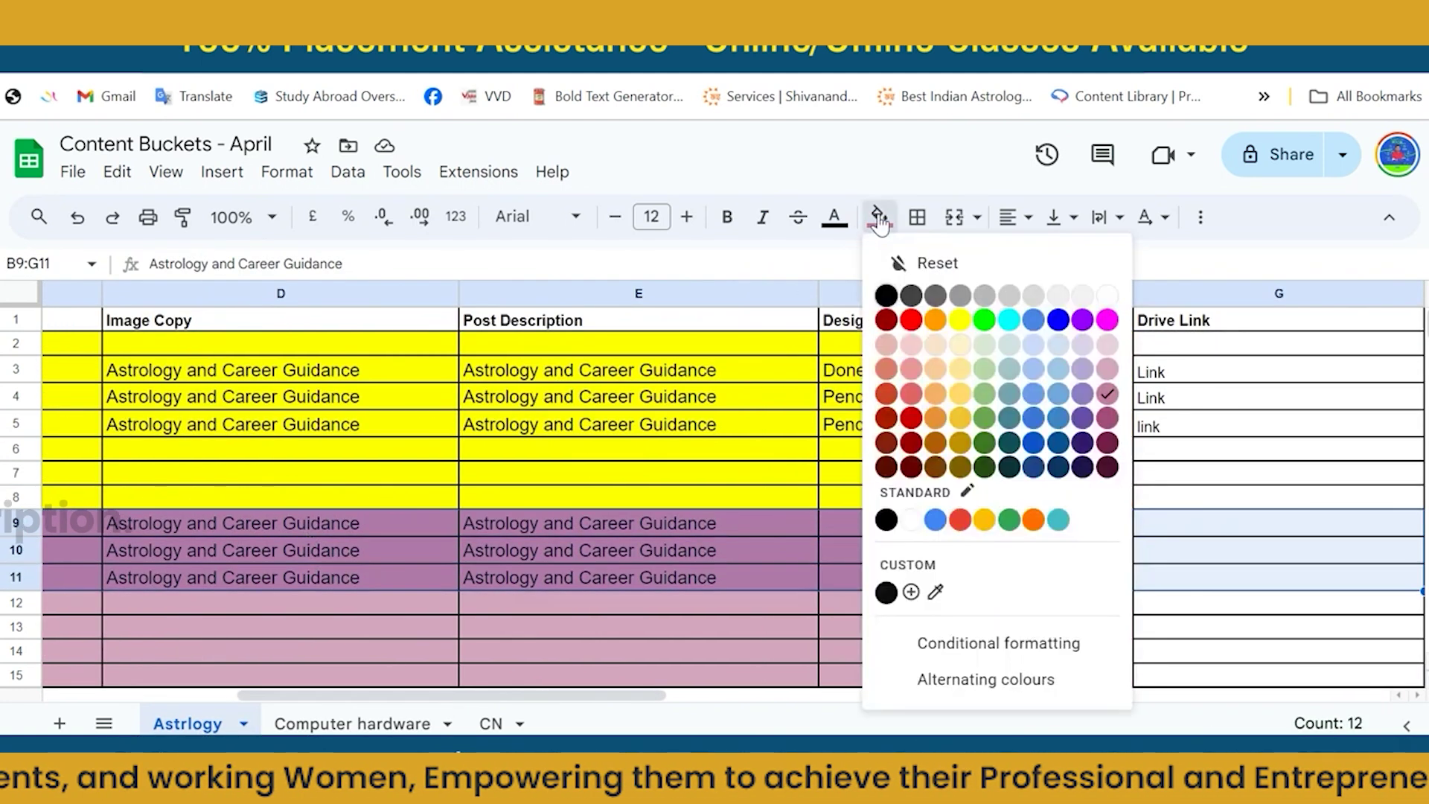
{"action": "left_click", "coordinate": [1112, 380]}
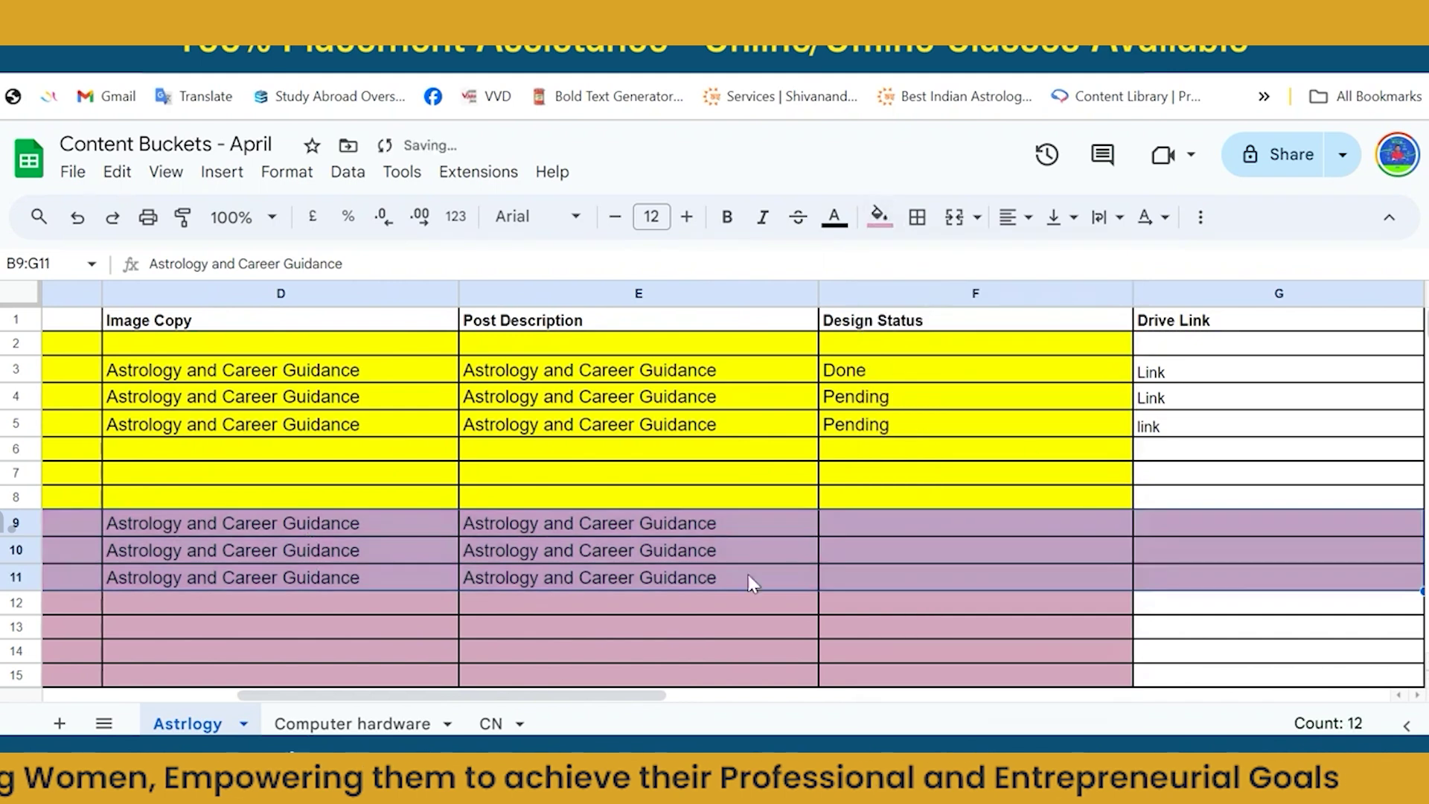
{"action": "left_click", "coordinate": [552, 680]}
{"action": "key", "text": "Left"}
{"action": "key", "text": "Left"}
{"action": "key", "text": "Left"}
{"action": "key", "text": "Left"}
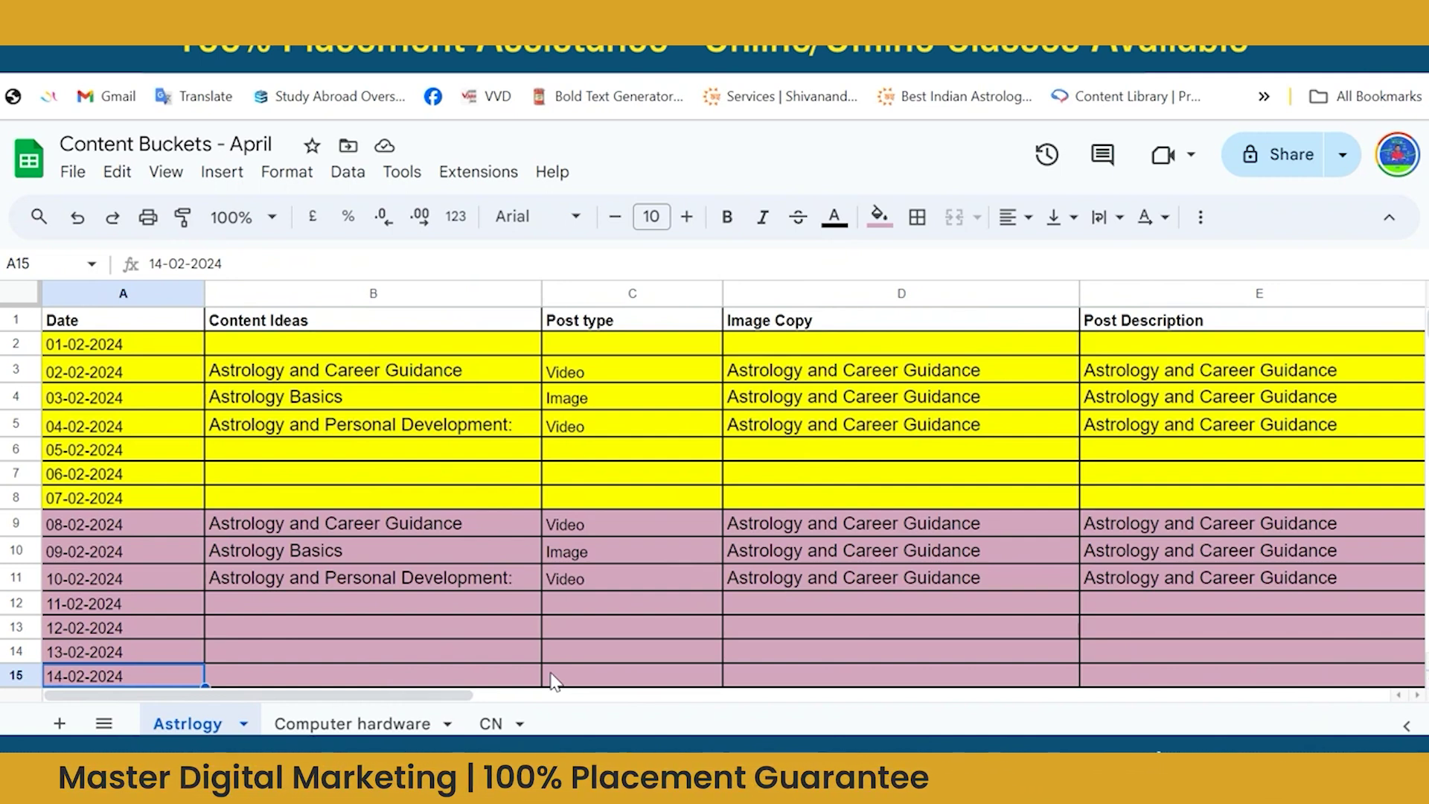
Review row 3's entries, then select G3:H29 spanning Drive Link and Remarks.
{"action": "left_click", "coordinate": [359, 378]}
{"action": "left_click", "coordinate": [362, 396]}
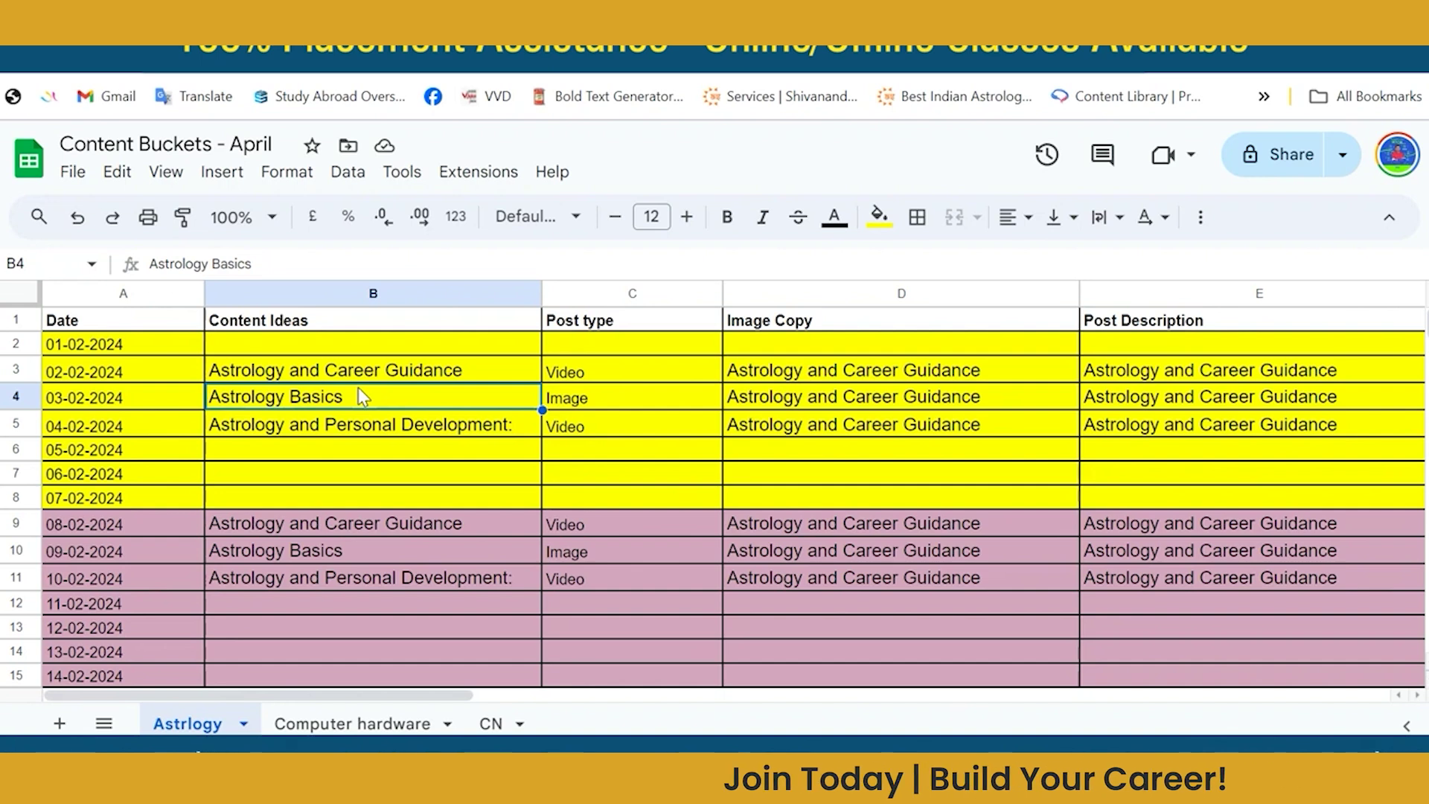
{"action": "left_click", "coordinate": [400, 376]}
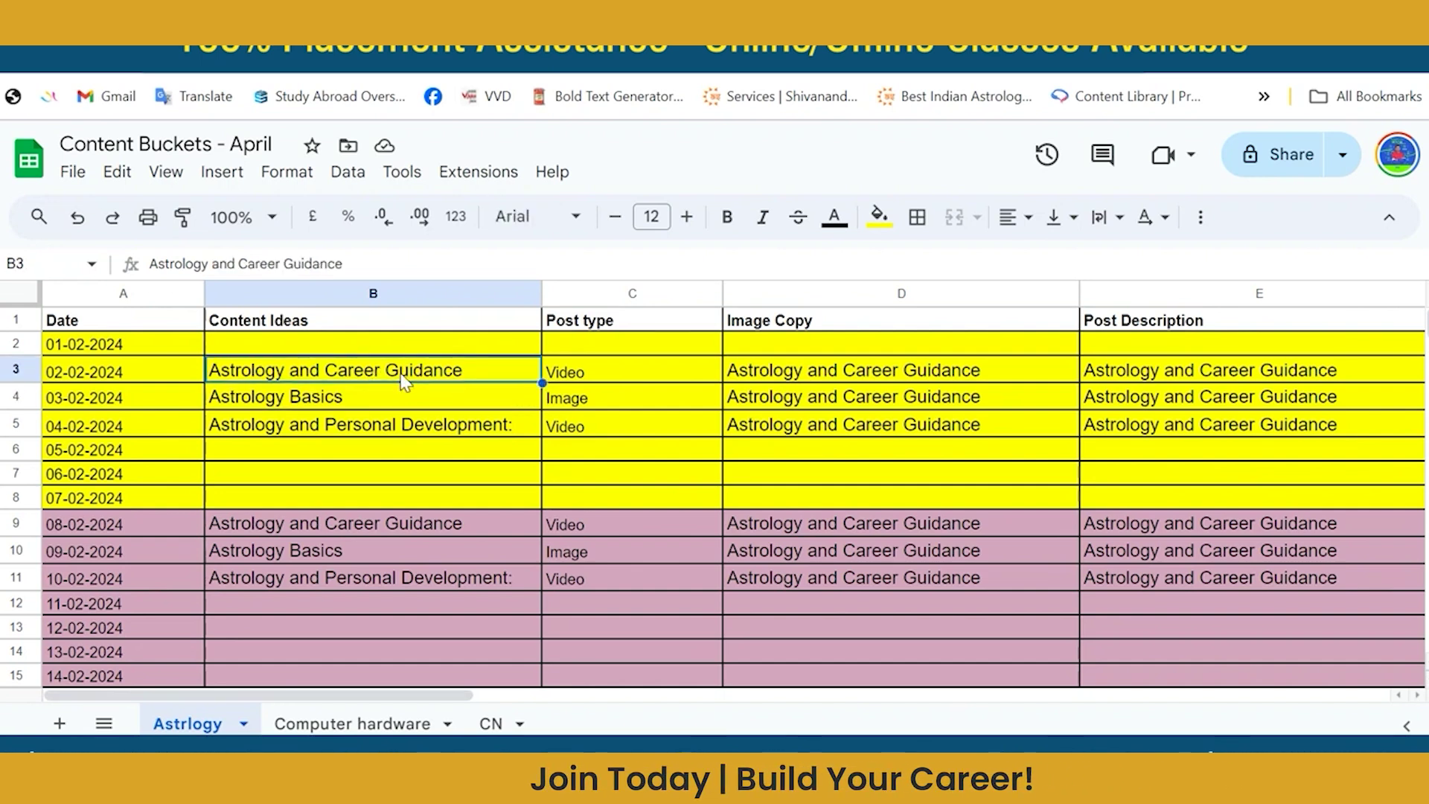
{"action": "left_click", "coordinate": [587, 376]}
{"action": "left_click", "coordinate": [491, 376]}
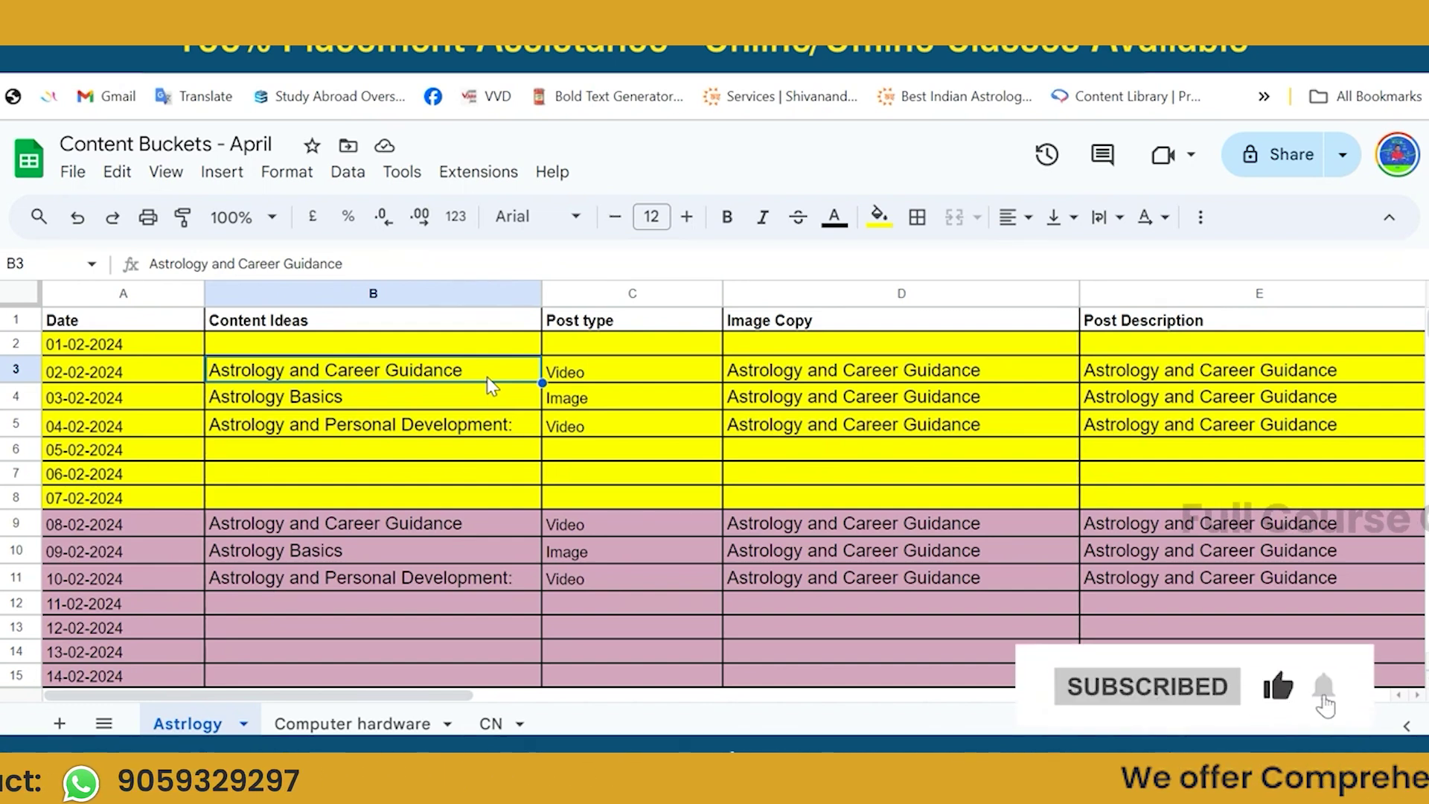
{"action": "key", "text": "Right"}
{"action": "key", "text": "Right"}
{"action": "key", "text": "Right"}
{"action": "key", "text": "Right"}
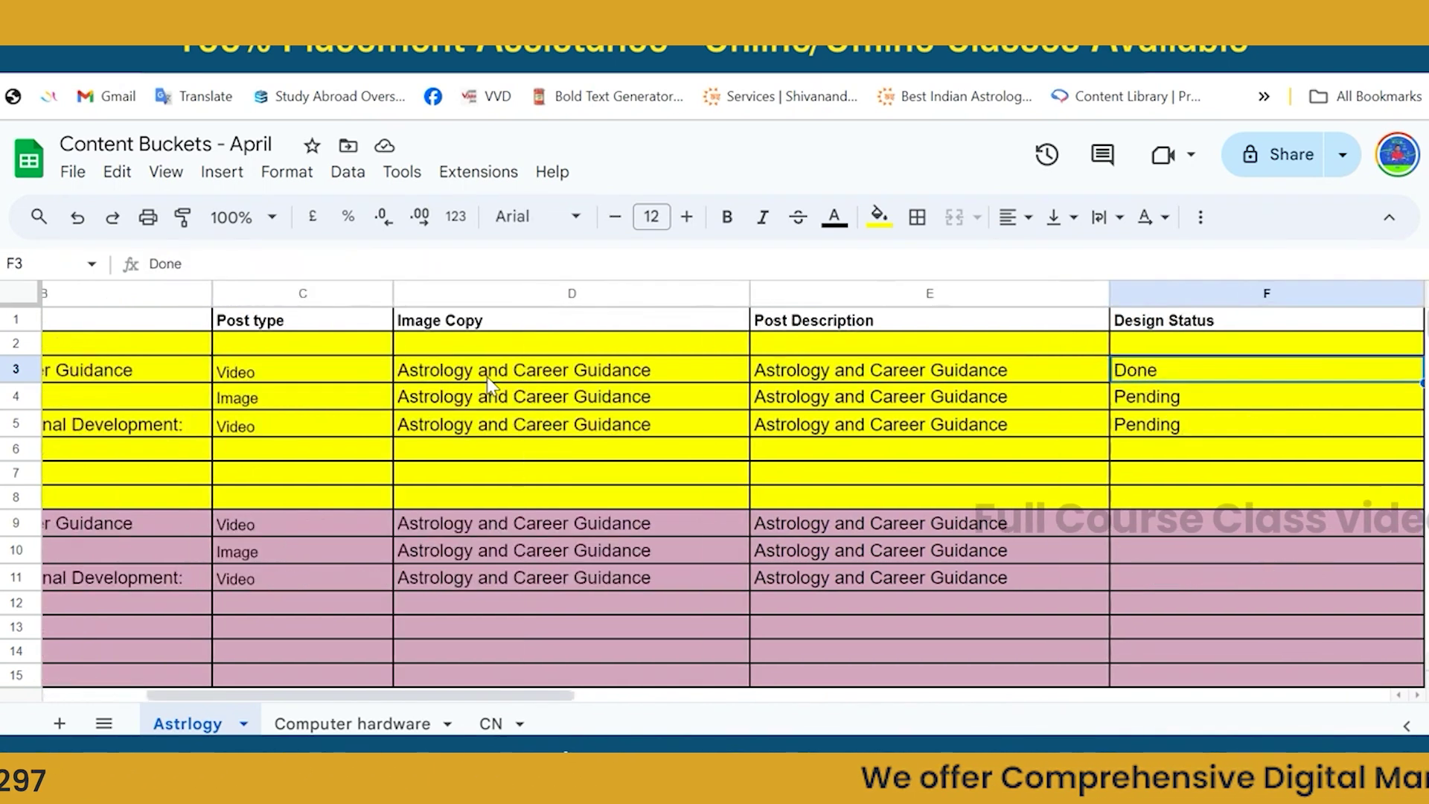
{"action": "key", "text": "Right"}
{"action": "key", "text": "Right"}
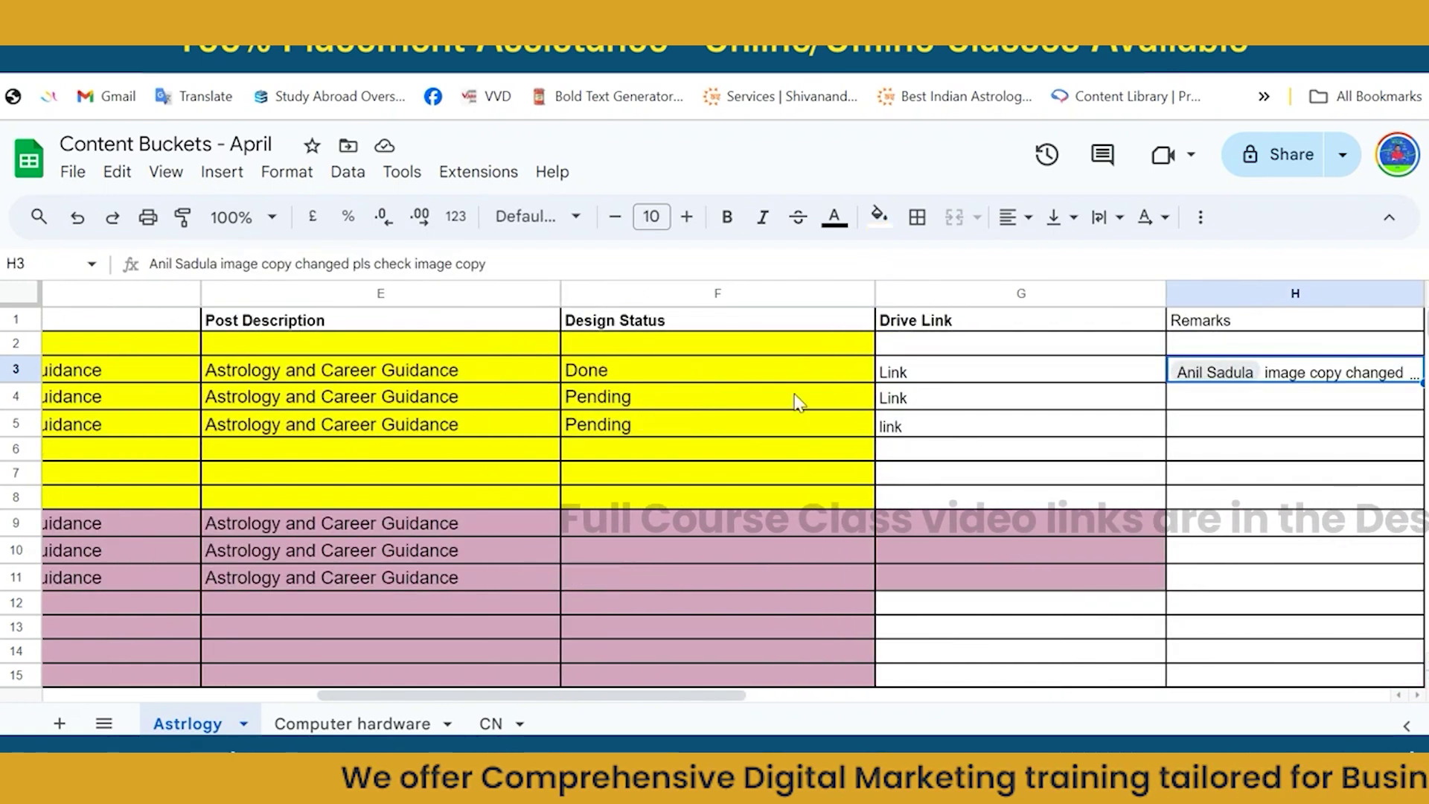
{"action": "left_click", "coordinate": [922, 387]}
{"action": "key", "text": "shift+Right"}
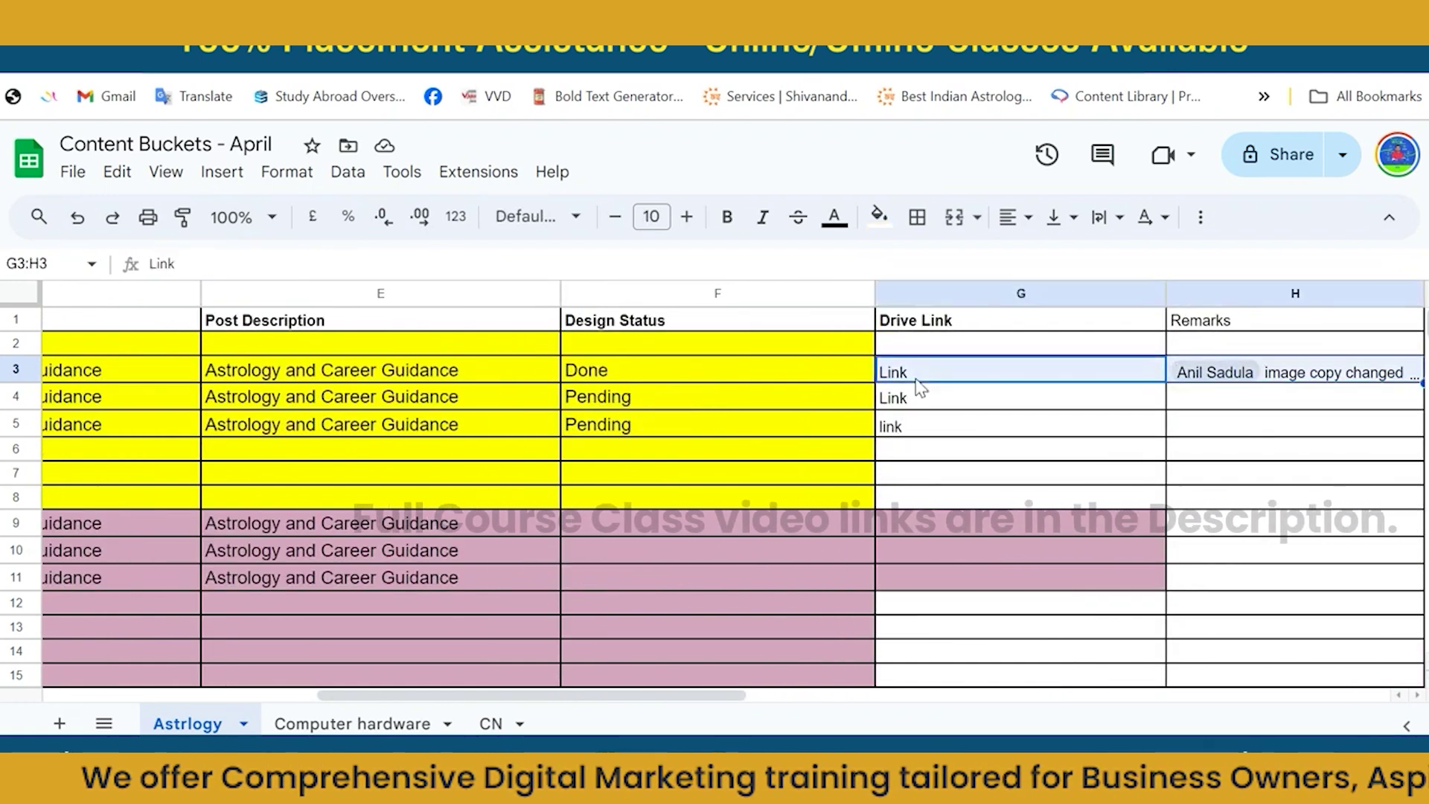
{"action": "key", "text": "shift+Down"}
{"action": "key", "text": "shift+Down"}
{"action": "key", "text": "shift+Down"}
{"action": "key", "text": "shift+Down"}
{"action": "key", "text": "shift+Down"}
{"action": "key", "text": "shift+Down"}
{"action": "key", "text": "shift+Down"}
{"action": "key", "text": "shift+Down"}
{"action": "key", "text": "shift+Down"}
{"action": "key", "text": "shift+Down"}
{"action": "key", "text": "shift+Down"}
{"action": "key", "text": "shift+Down"}
{"action": "key", "text": "shift+Down"}
{"action": "key", "text": "shift+Down"}
{"action": "key", "text": "shift+Down"}
{"action": "key", "text": "shift+Down"}
{"action": "key", "text": "shift+Down"}
{"action": "key", "text": "shift+Down"}
{"action": "key", "text": "shift+Down"}
{"action": "key", "text": "shift+Down"}
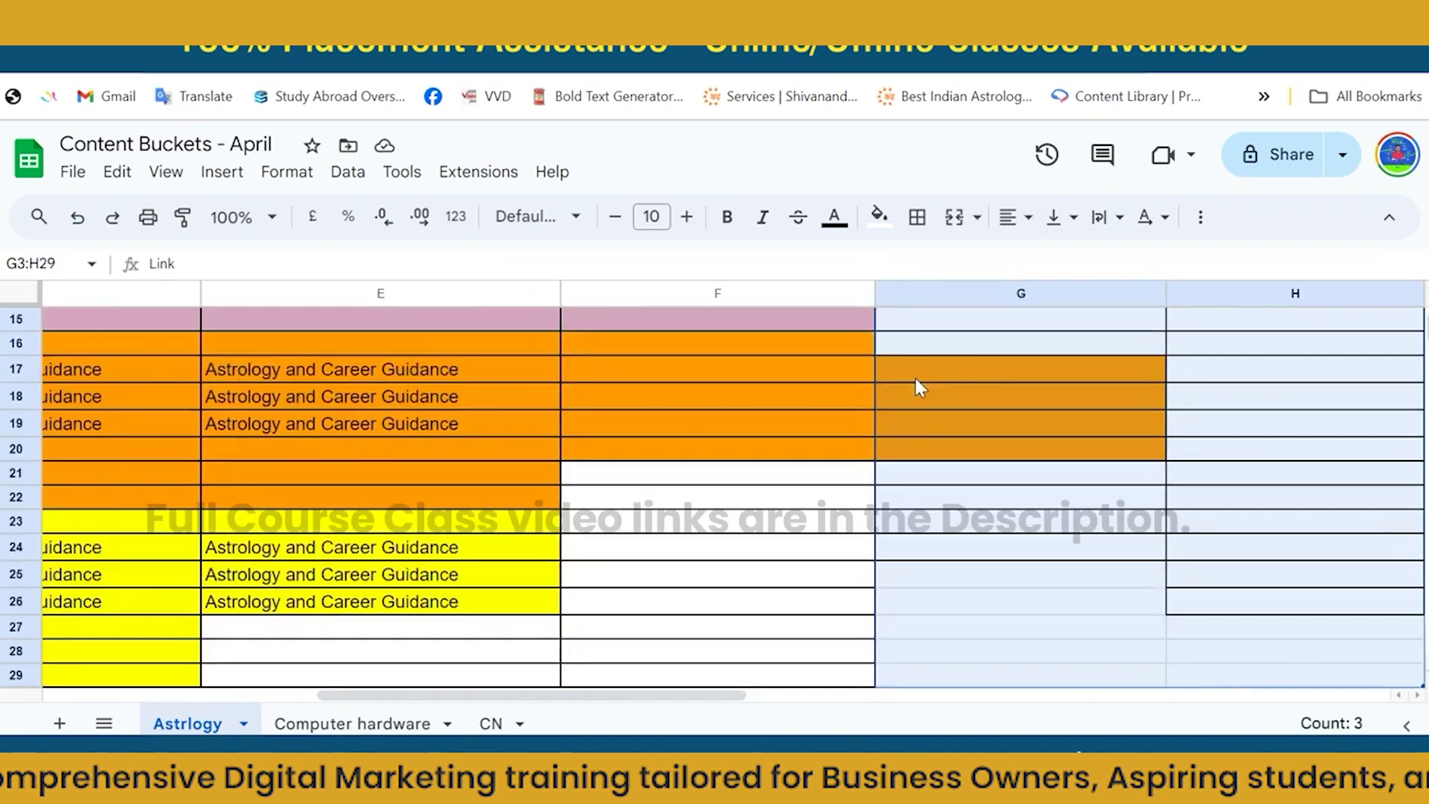
Fill the selected Drive Link and Remarks cells dark grey.
{"action": "left_click", "coordinate": [877, 219]}
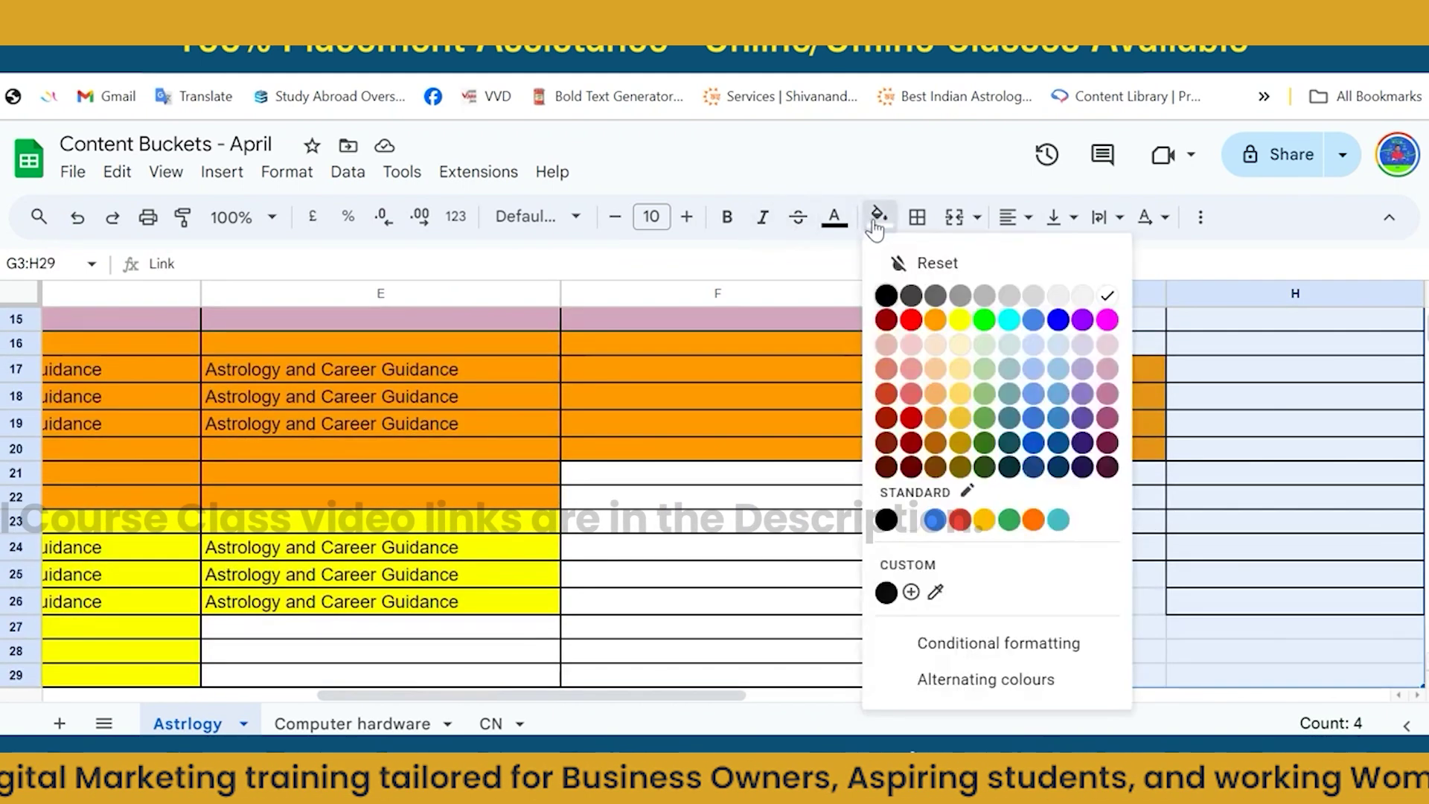
{"action": "left_click", "coordinate": [912, 297]}
{"action": "left_click", "coordinate": [983, 408]}
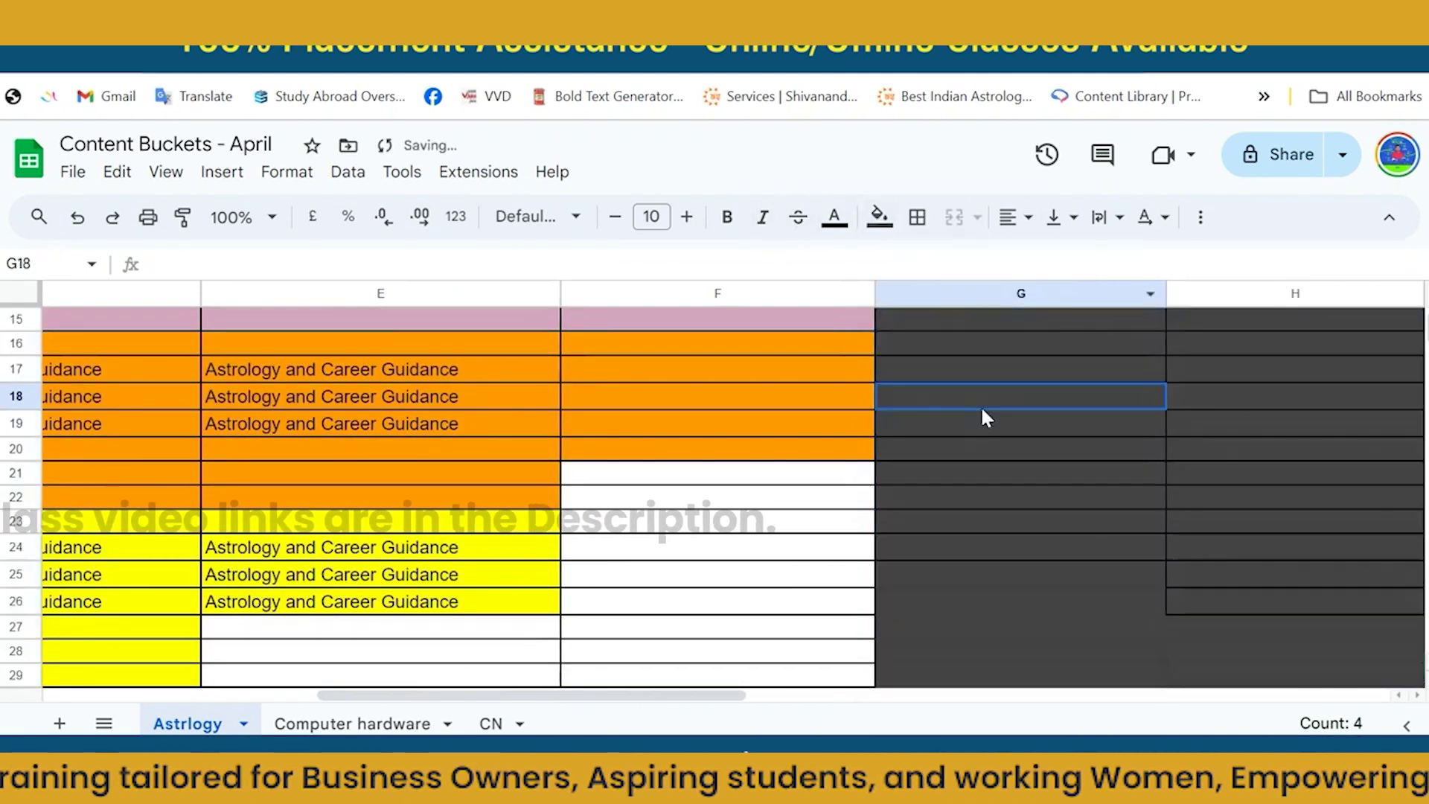
Select G2:H27 and fill it yellow, then check the remark in H3.
{"action": "scroll", "coordinate": [998, 432], "scroll_direction": "up", "scroll_amount": 5}
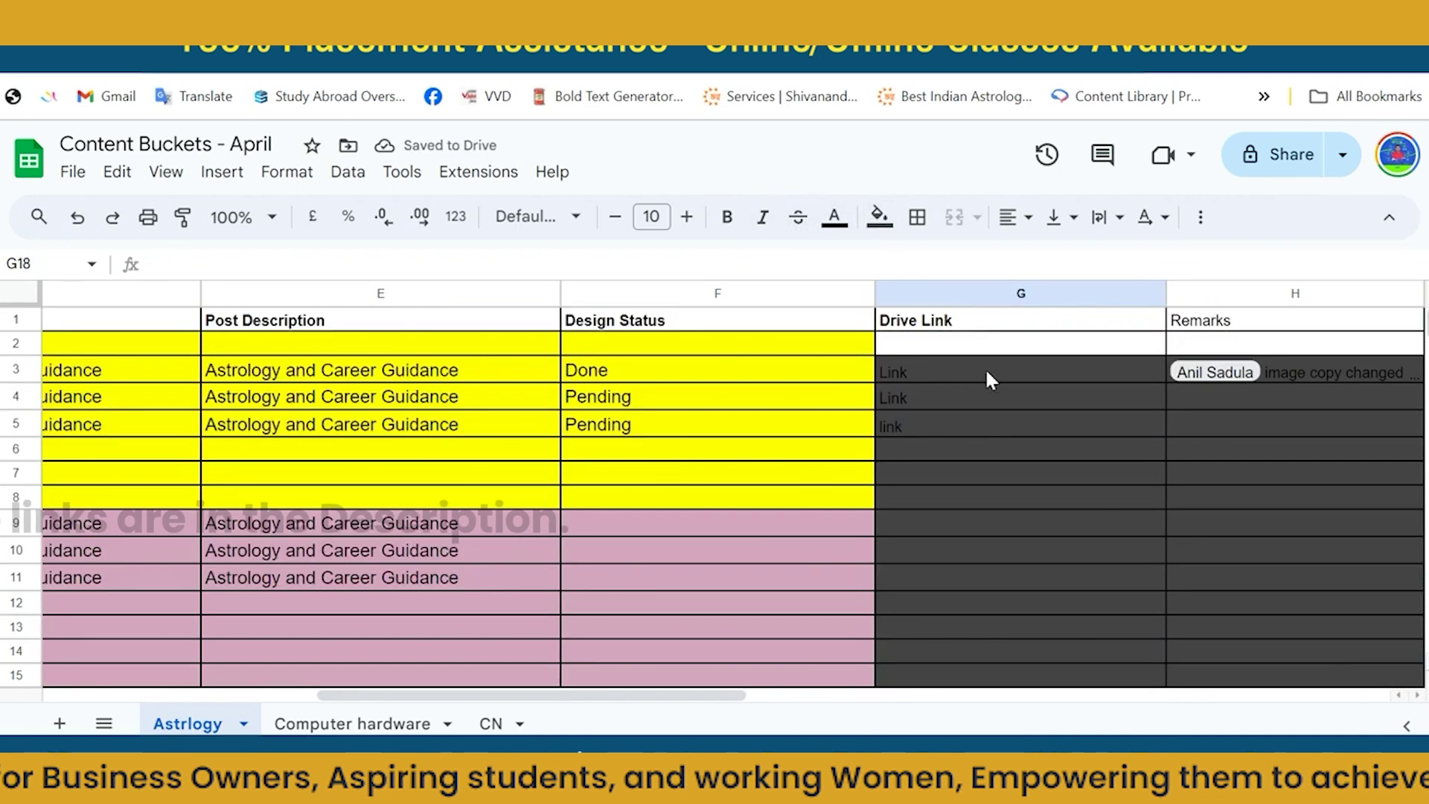
{"action": "left_click", "coordinate": [975, 347]}
{"action": "key", "text": "shift+Right"}
{"action": "key", "text": "shift+Down"}
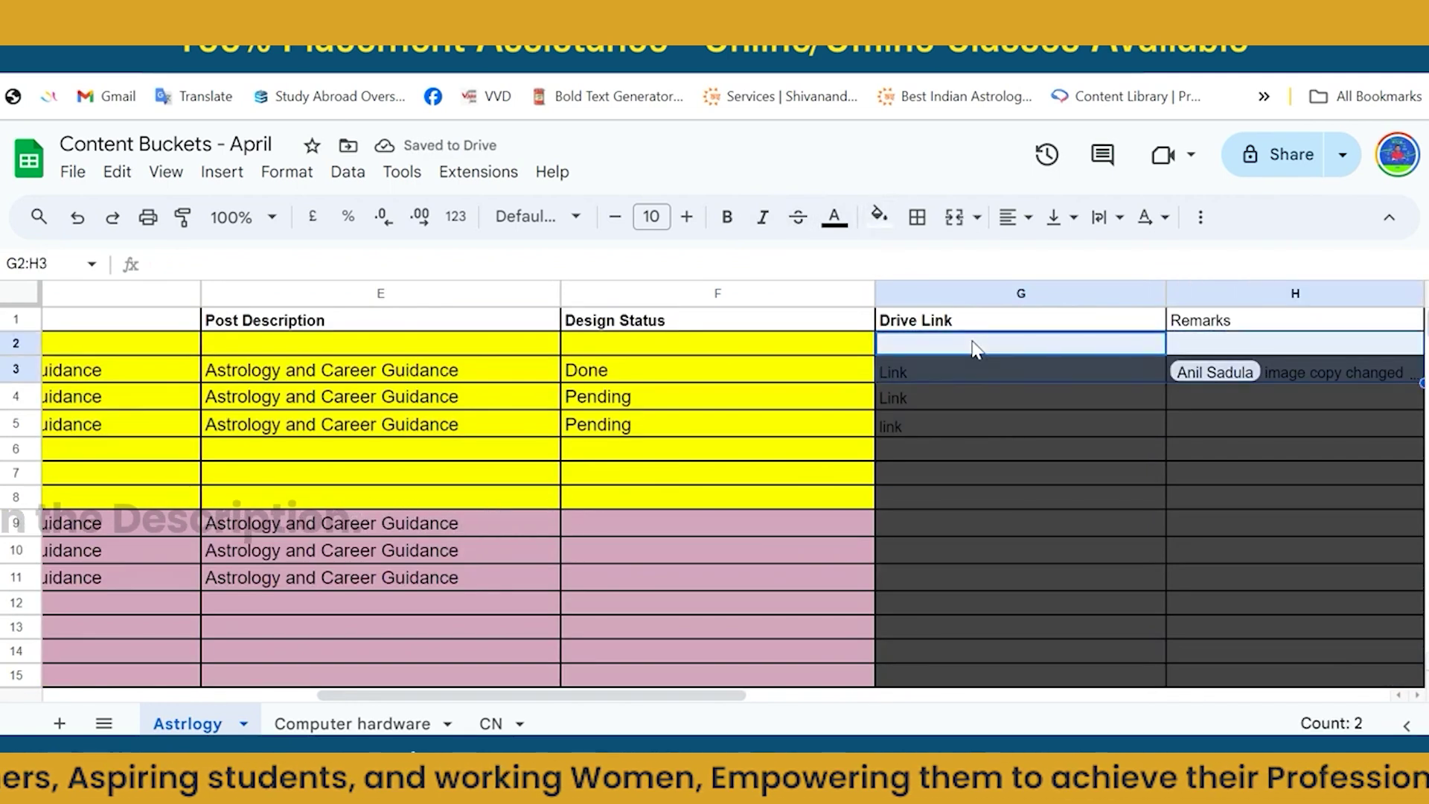
{"action": "key", "text": "shift+Down"}
{"action": "key", "text": "shift+Down"}
{"action": "key", "text": "shift+Down"}
{"action": "key", "text": "shift+Down"}
{"action": "key", "text": "shift+Down"}
{"action": "key", "text": "shift+Down"}
{"action": "key", "text": "shift+Down"}
{"action": "key", "text": "shift+Down"}
{"action": "key", "text": "shift+Down"}
{"action": "key", "text": "shift+Down"}
{"action": "key", "text": "shift+Down"}
{"action": "key", "text": "shift+Down"}
{"action": "key", "text": "shift+Down"}
{"action": "key", "text": "shift+Down"}
{"action": "key", "text": "shift+Down"}
{"action": "key", "text": "shift+Down"}
{"action": "key", "text": "shift+Down"}
{"action": "key", "text": "shift+Down"}
{"action": "key", "text": "shift+Down"}
{"action": "key", "text": "shift+Down"}
{"action": "left_click", "coordinate": [879, 218]}
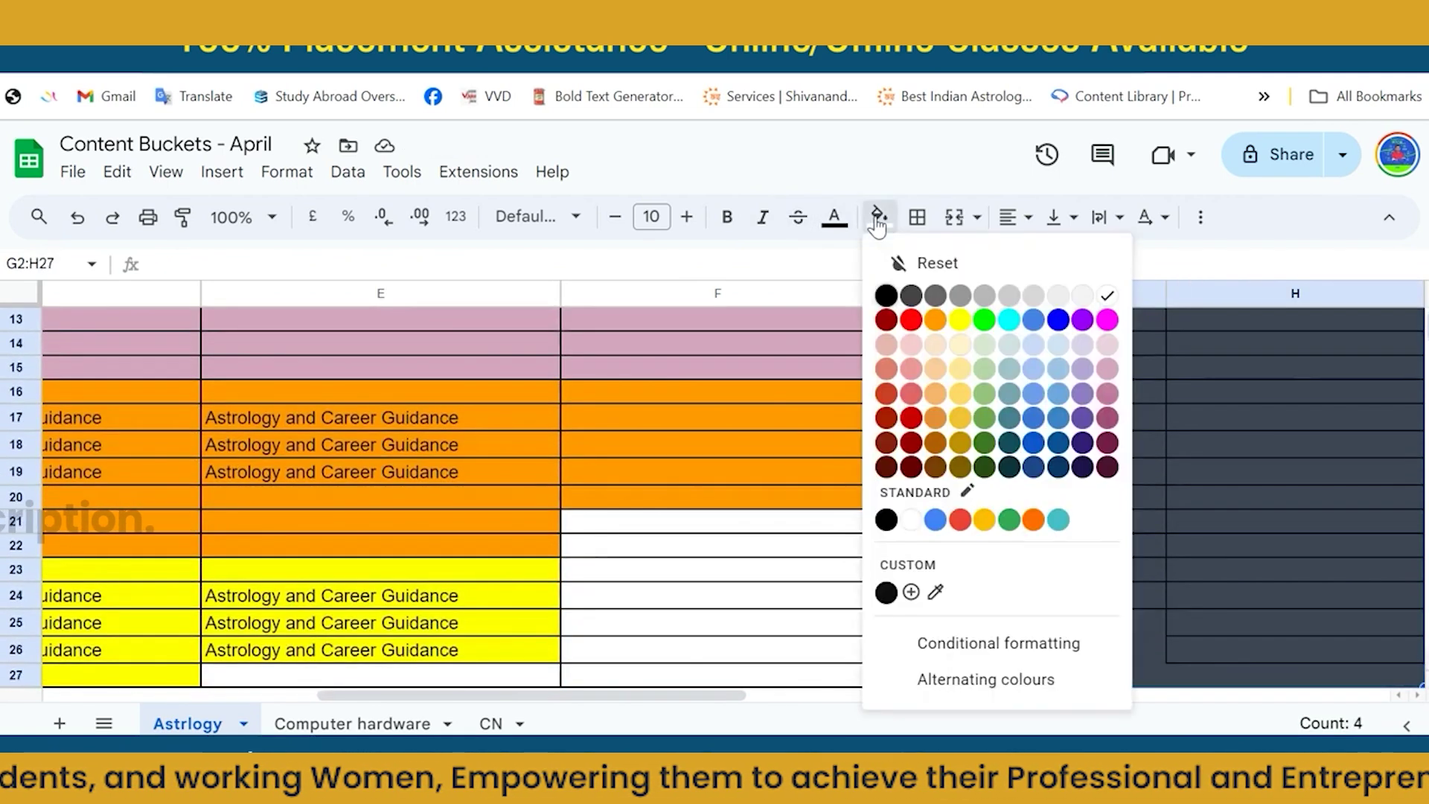
{"action": "left_click", "coordinate": [960, 320]}
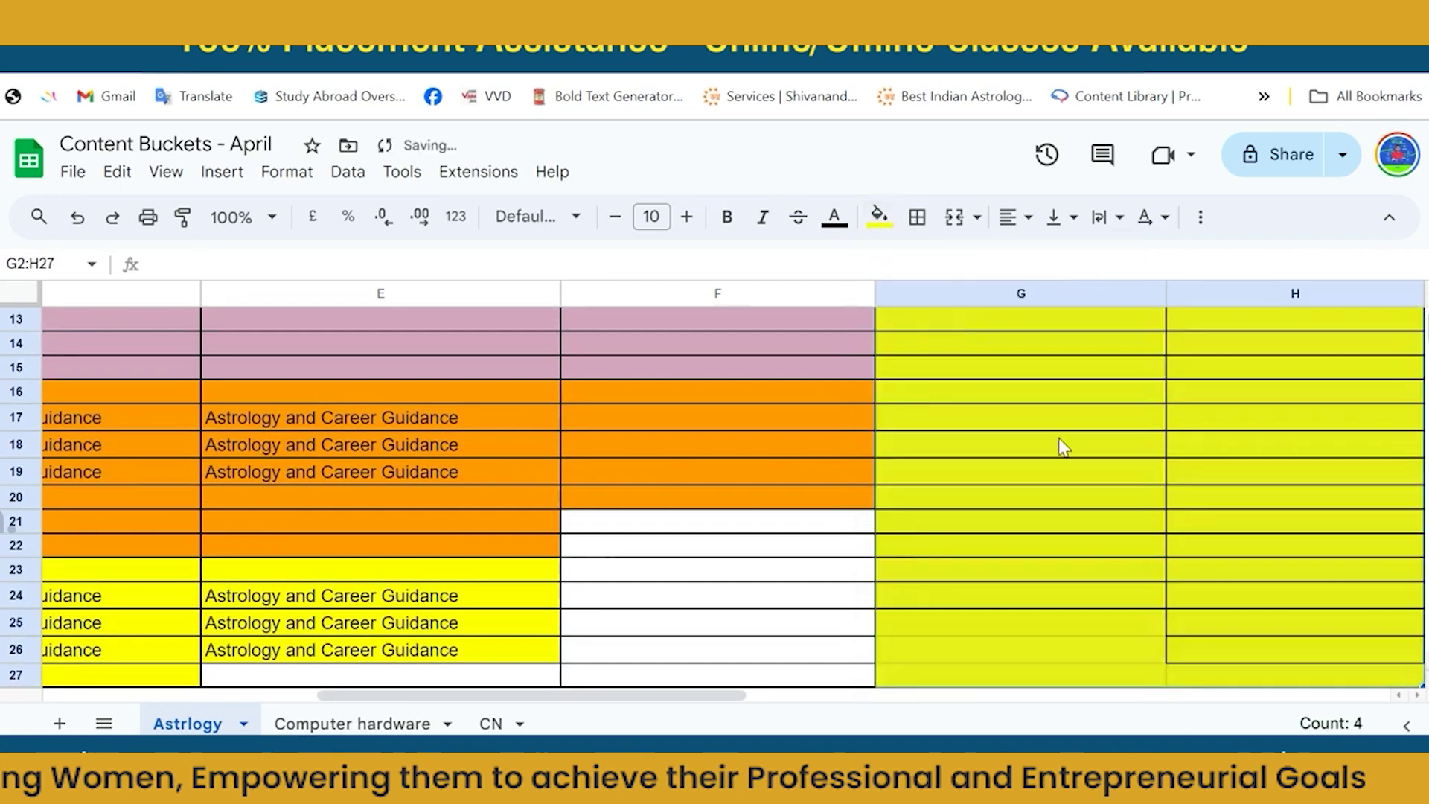
{"action": "scroll", "coordinate": [1075, 463], "scroll_direction": "up", "scroll_amount": 5}
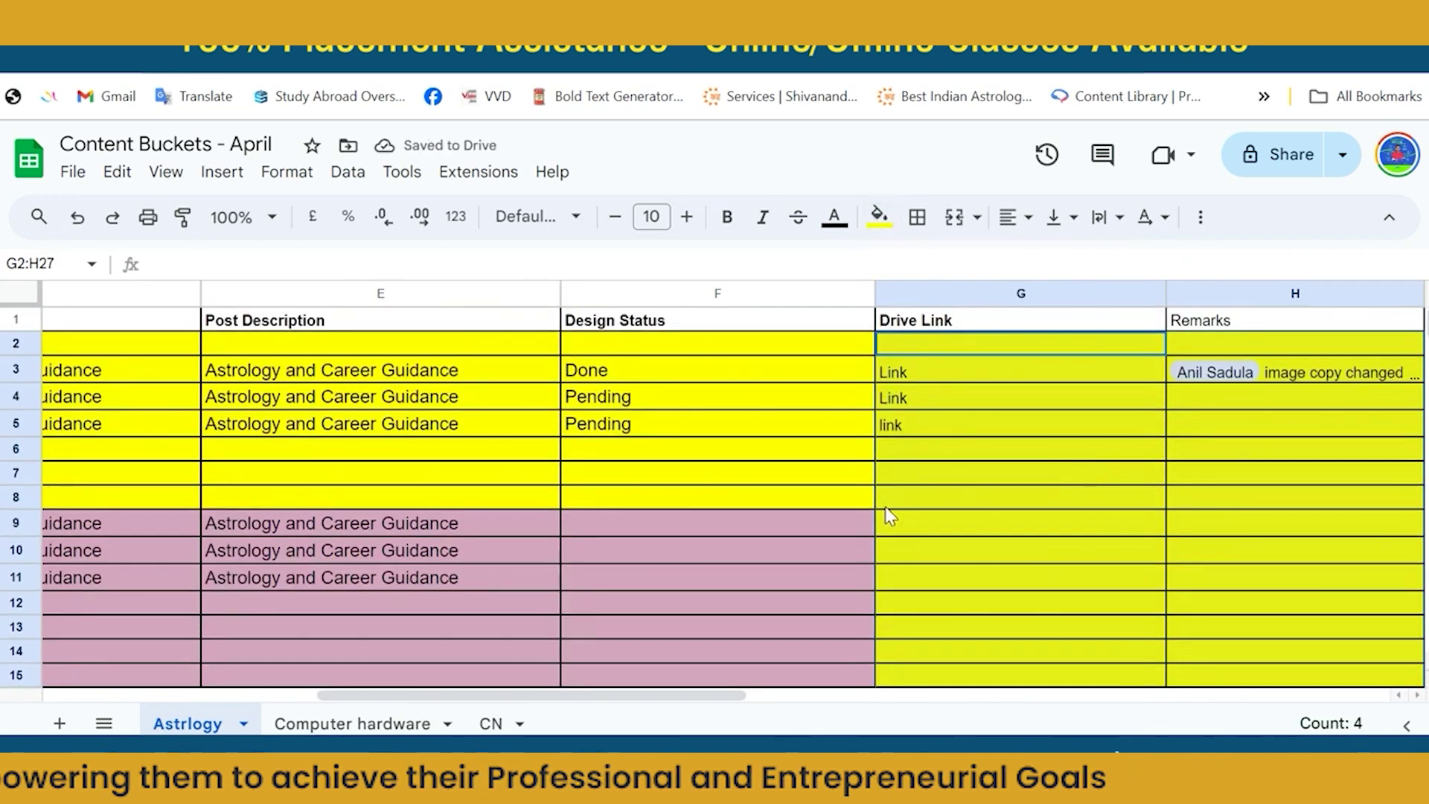
{"action": "left_click", "coordinate": [1256, 378]}
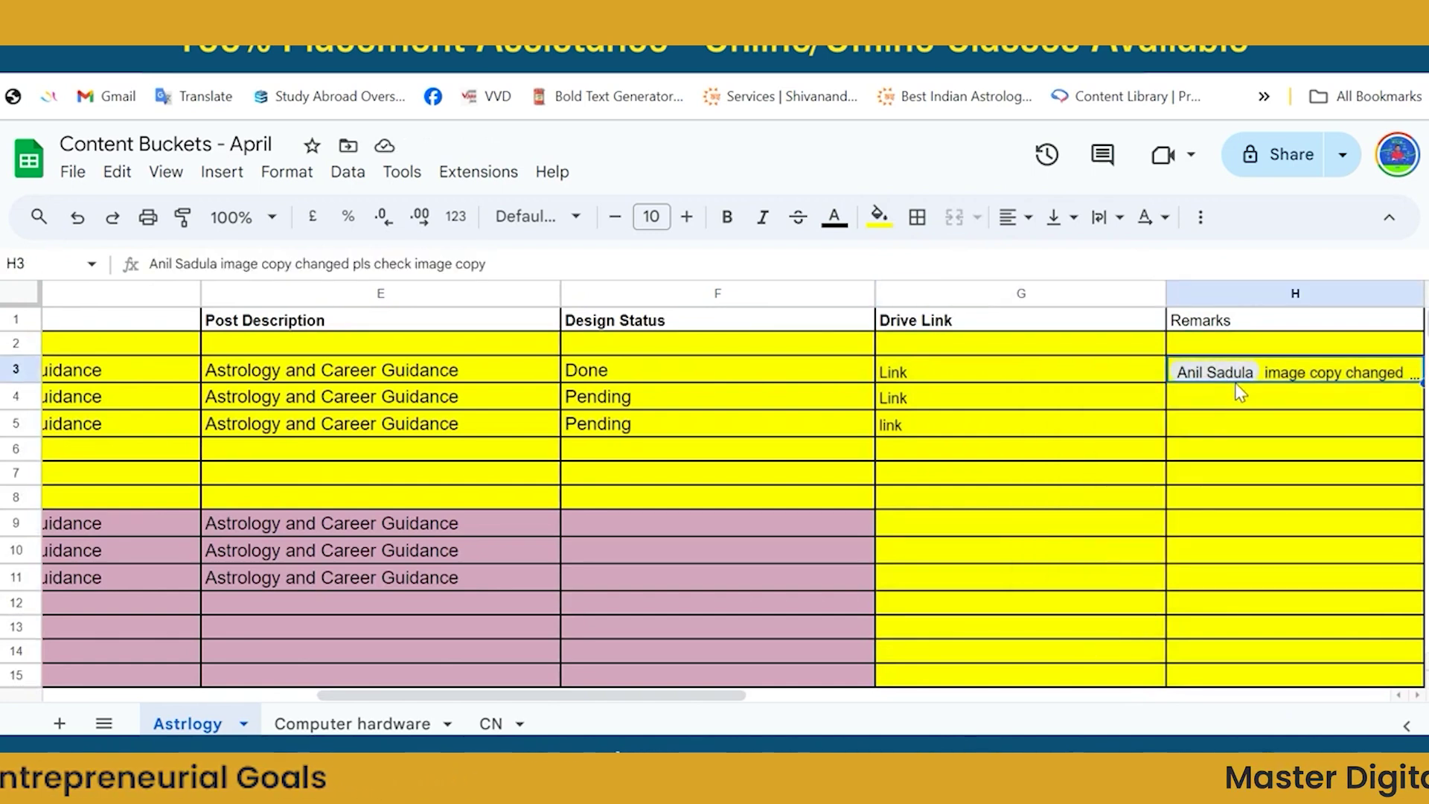
{"action": "left_click", "coordinate": [1240, 408]}
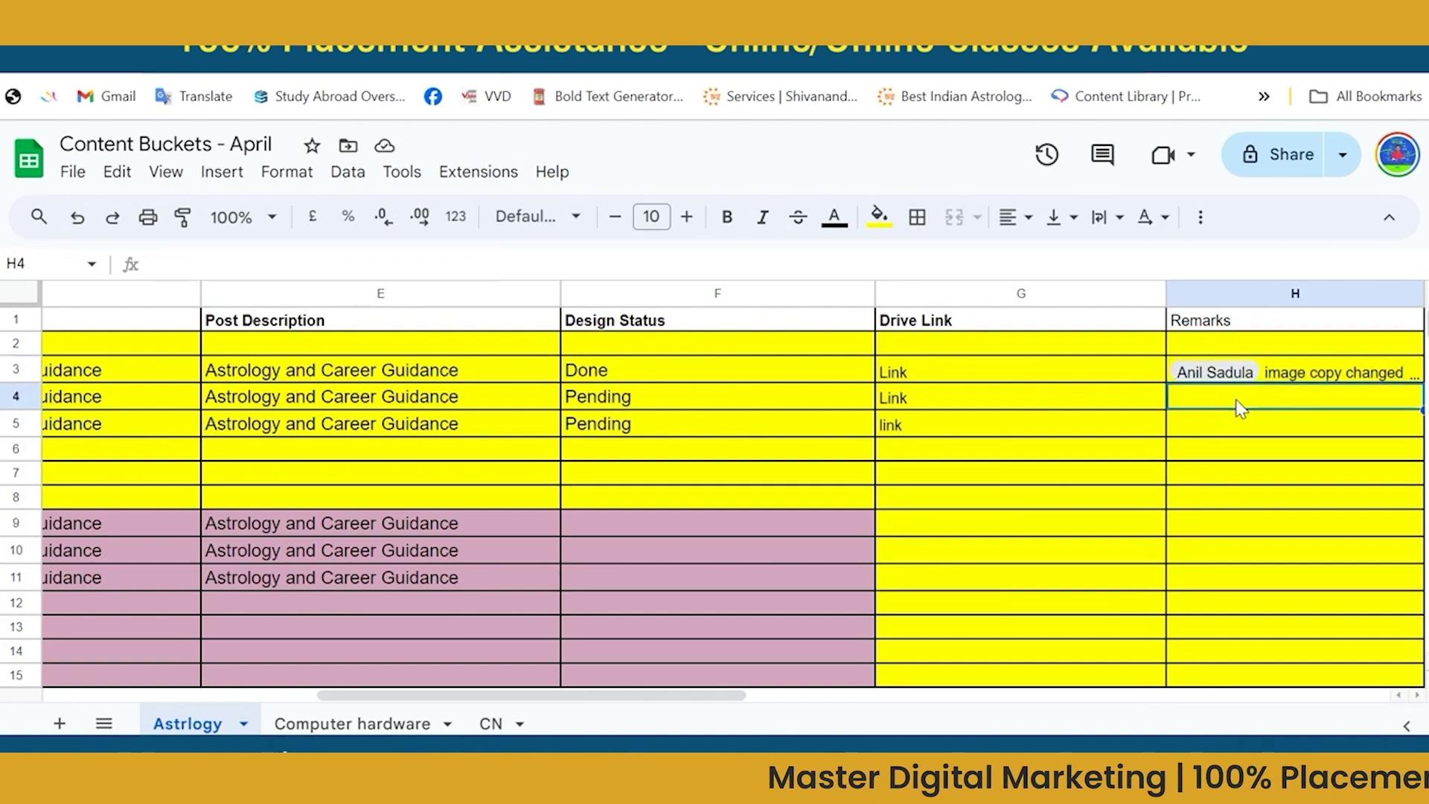
{"action": "type", "text": "@ani"}
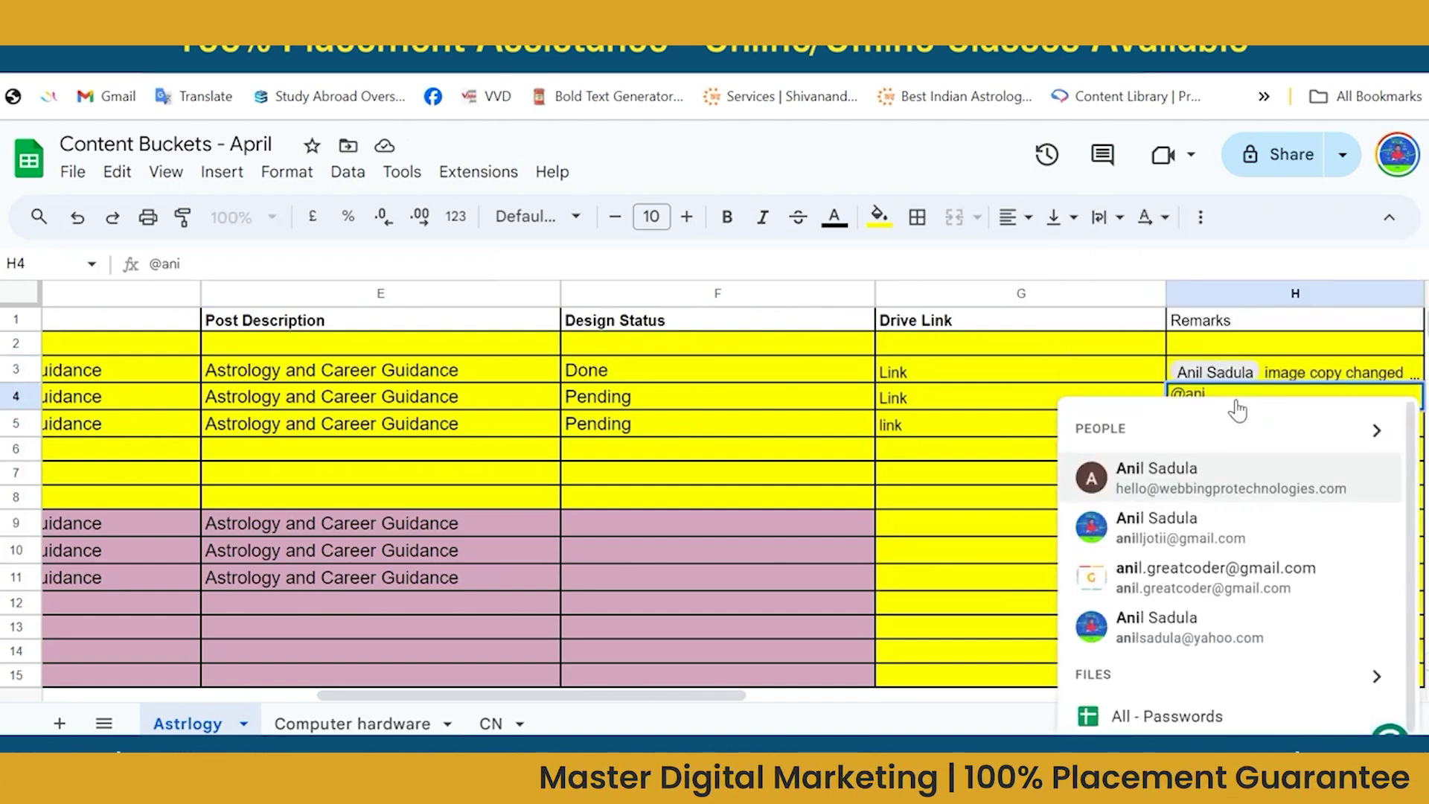
{"action": "left_click", "coordinate": [1212, 344]}
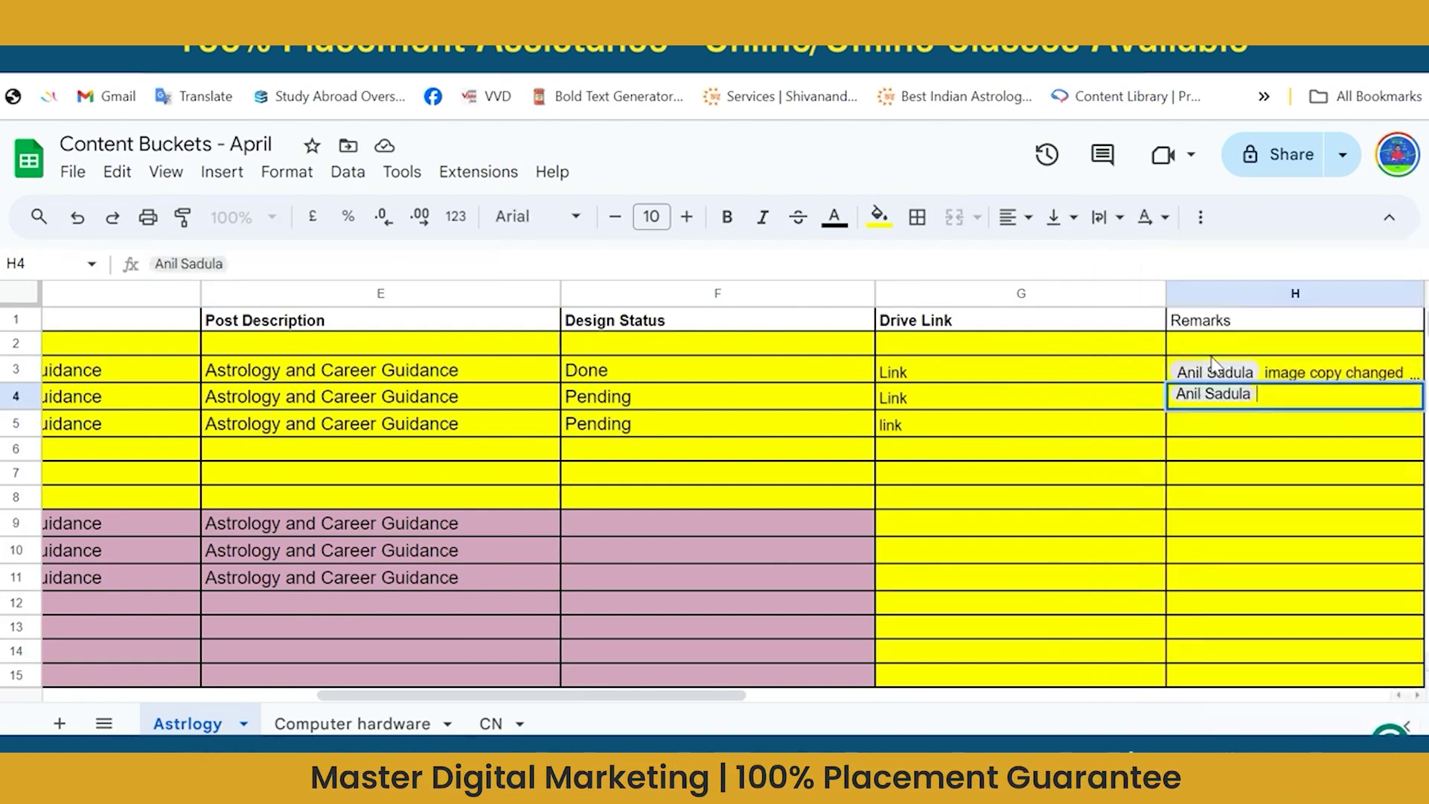
{"action": "type", "text": "PLS"}
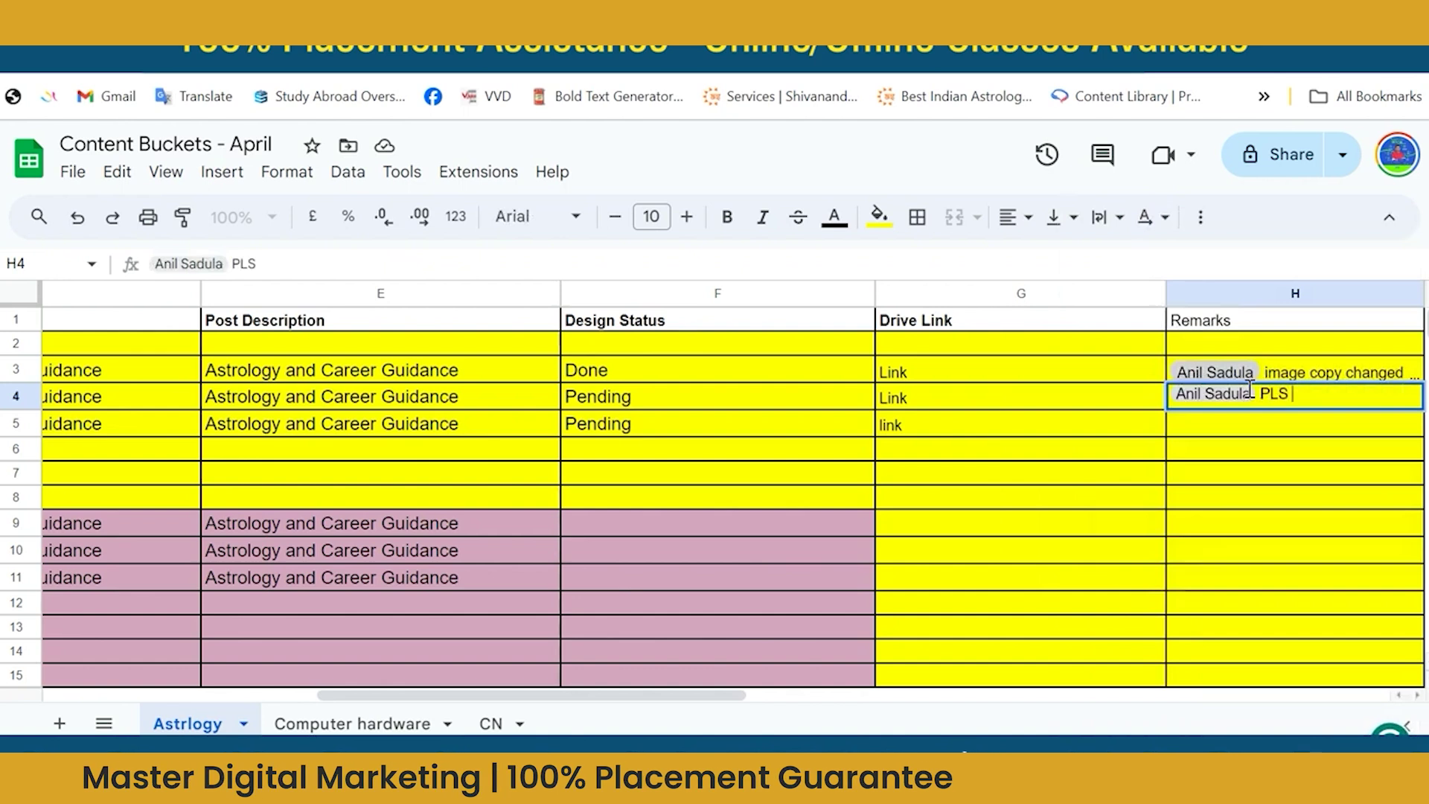
{"action": "key", "text": "BackSpace"}
{"action": "type", "text": "S CHANGE"}
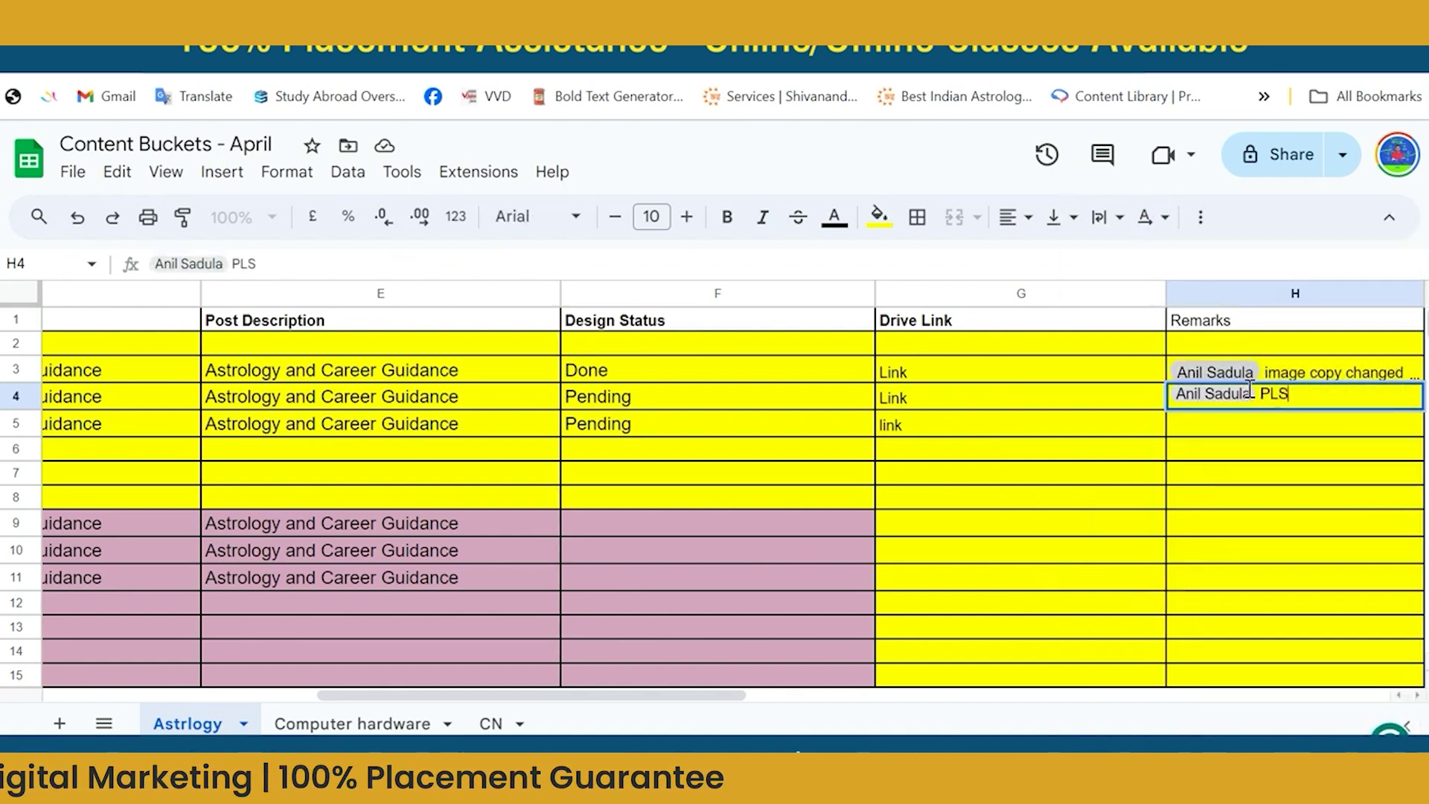
{"action": "key", "text": "BackSpace"}
{"action": "key", "text": "BackSpace"}
{"action": "key", "text": "BackSpace"}
{"action": "key", "text": "BackSpace"}
{"action": "key", "text": "BackSpace"}
{"action": "key", "text": "BackSpace"}
{"action": "key", "text": "BackSpace"}
{"action": "key", "text": "BackSpace"}
{"action": "key", "text": "BackSpace"}
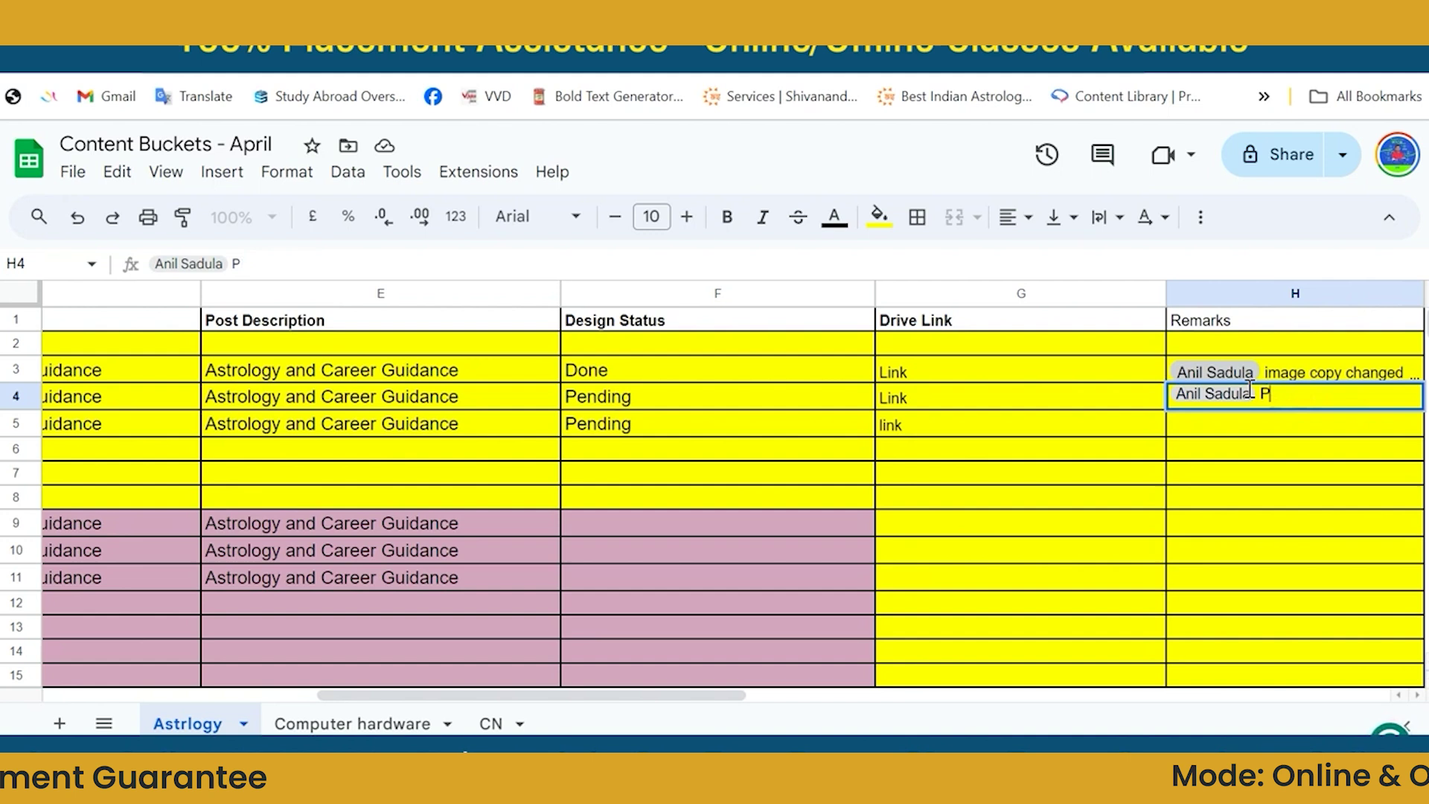
{"action": "key", "text": "BackSpace"}
{"action": "key", "text": "BackSpace"}
{"action": "key", "text": "BackSpace"}
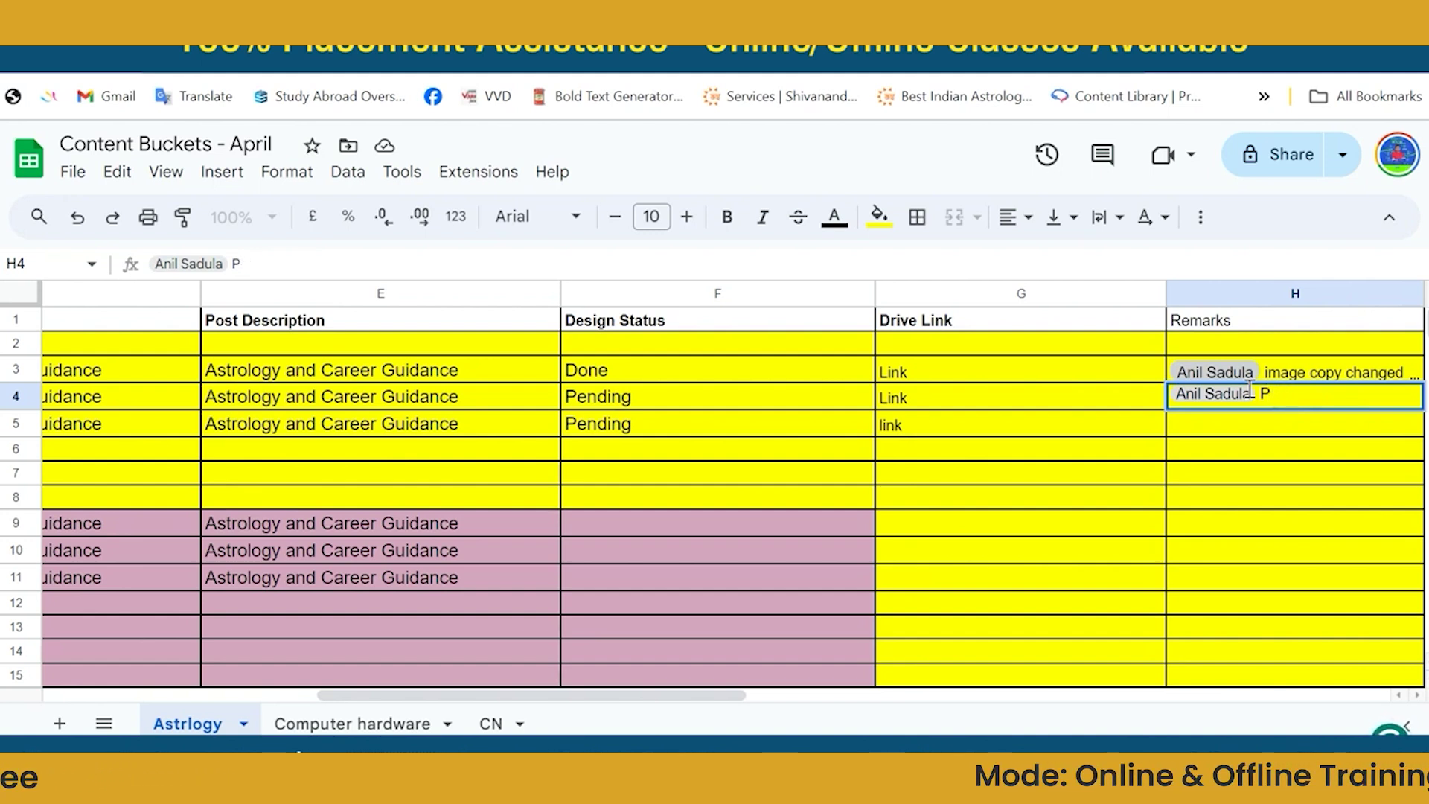
{"action": "type", "text": "ls change the "}
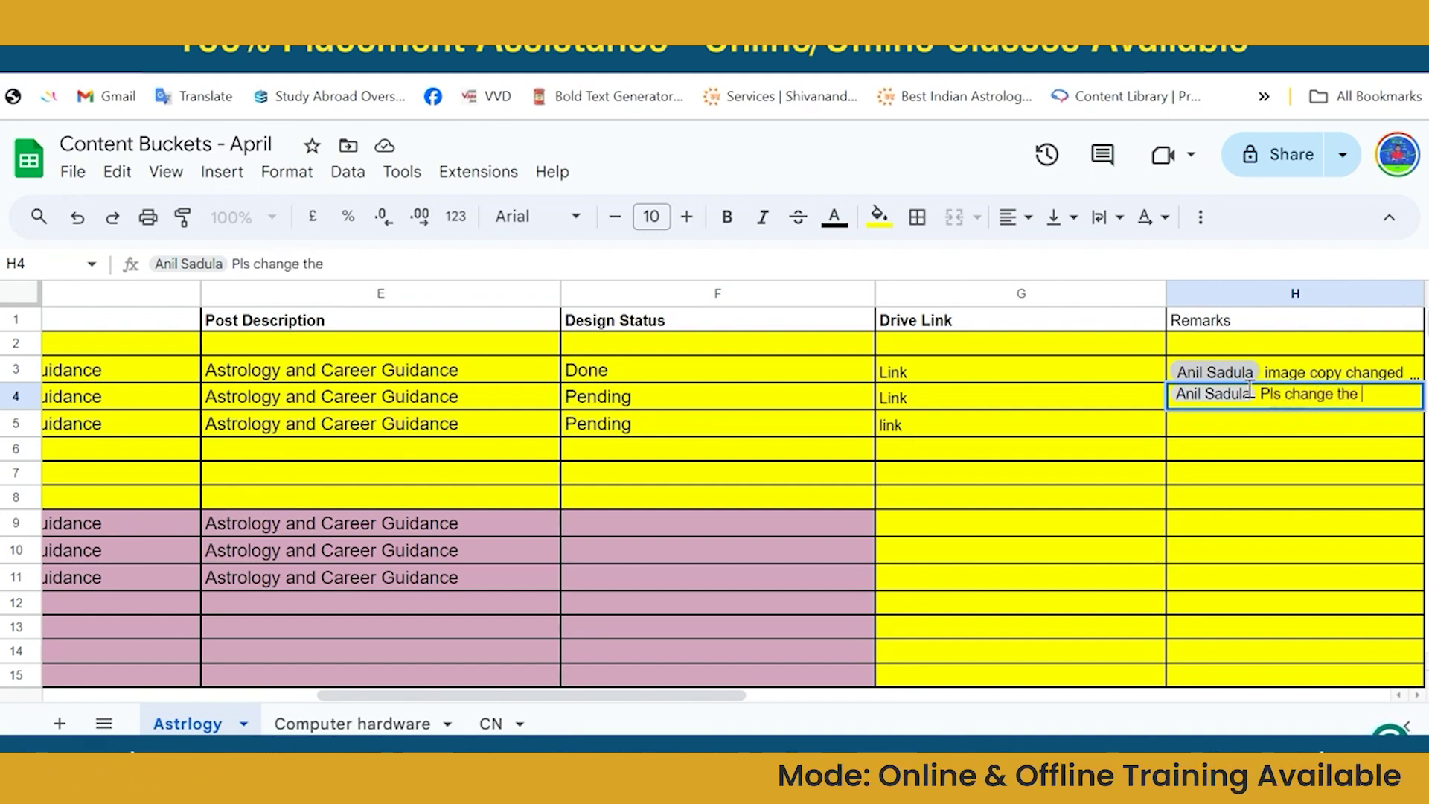
{"action": "type", "text": "image cpopy"}
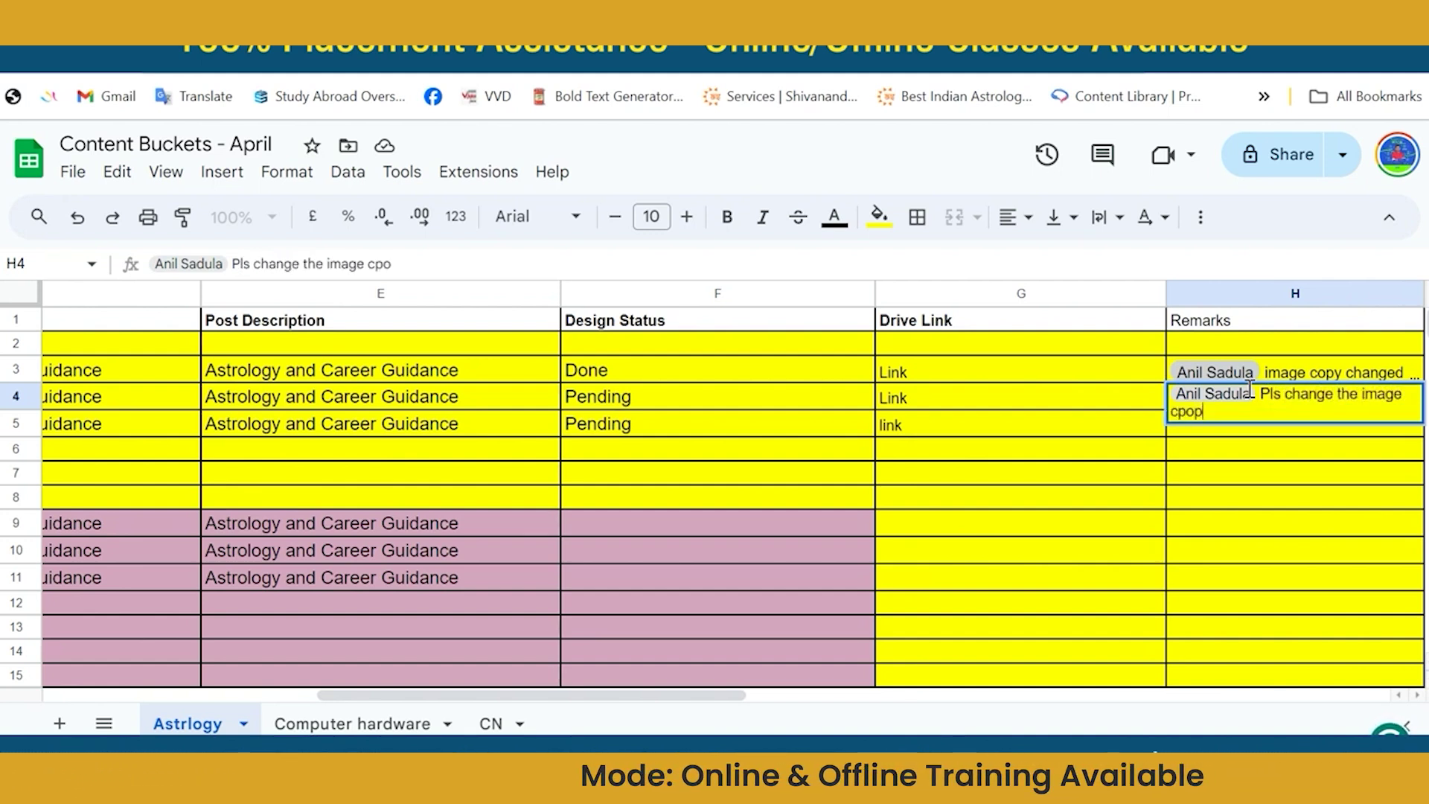
{"action": "key", "text": "BackSpace"}
{"action": "key", "text": "BackSpace"}
{"action": "key", "text": "BackSpace"}
{"action": "key", "text": "BackSpace"}
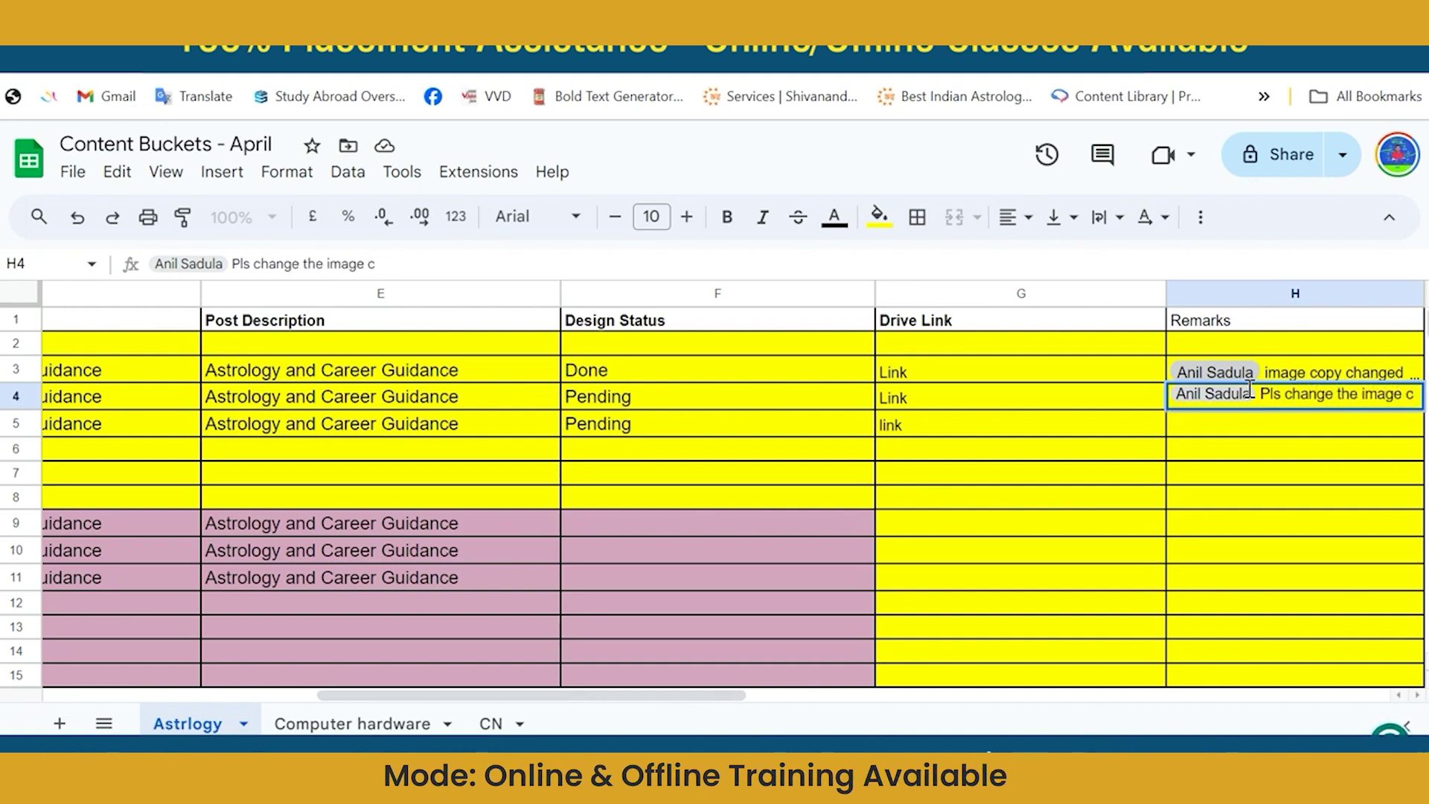
{"action": "type", "text": "opy"}
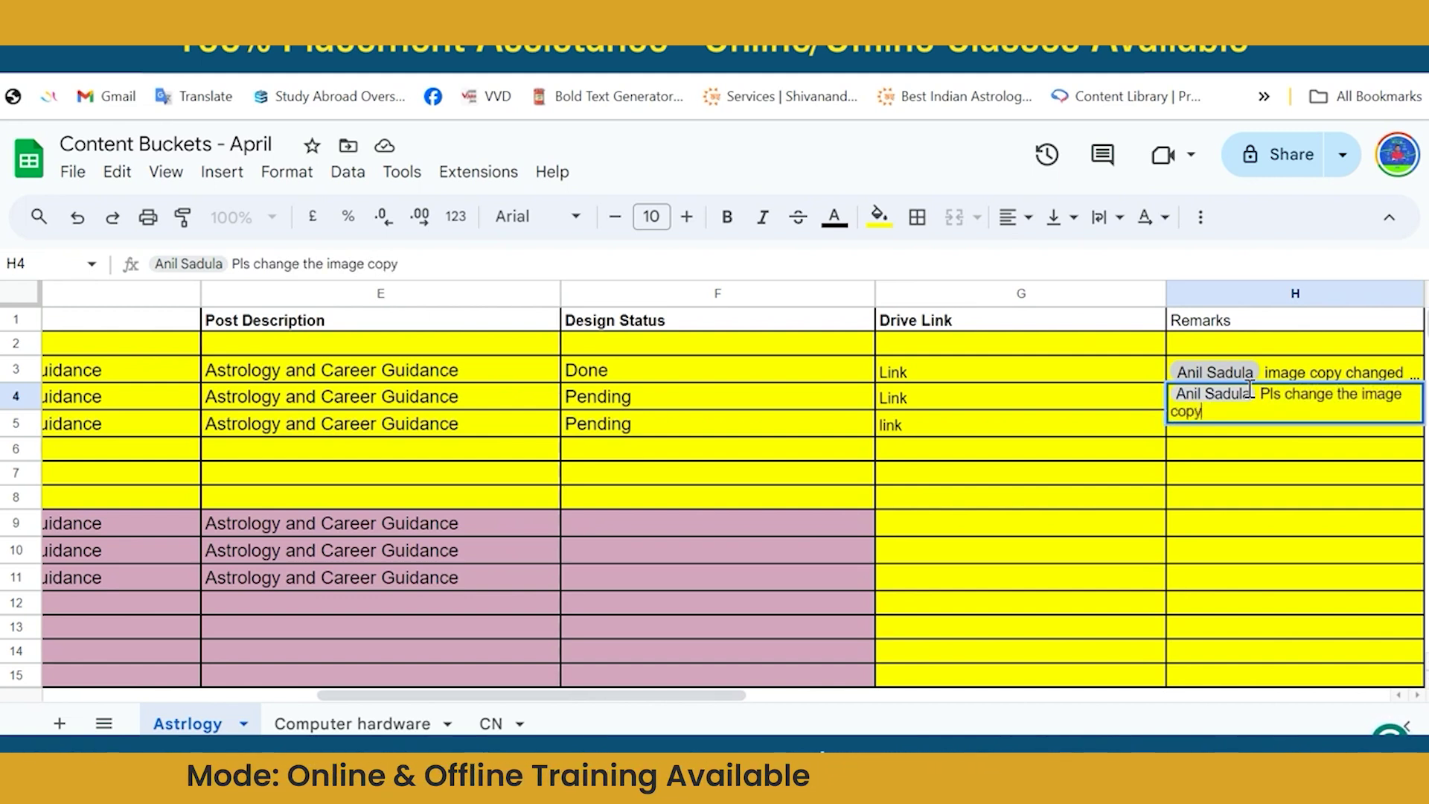
{"action": "key", "text": "Return"}
{"action": "left_click", "coordinate": [1271, 406]}
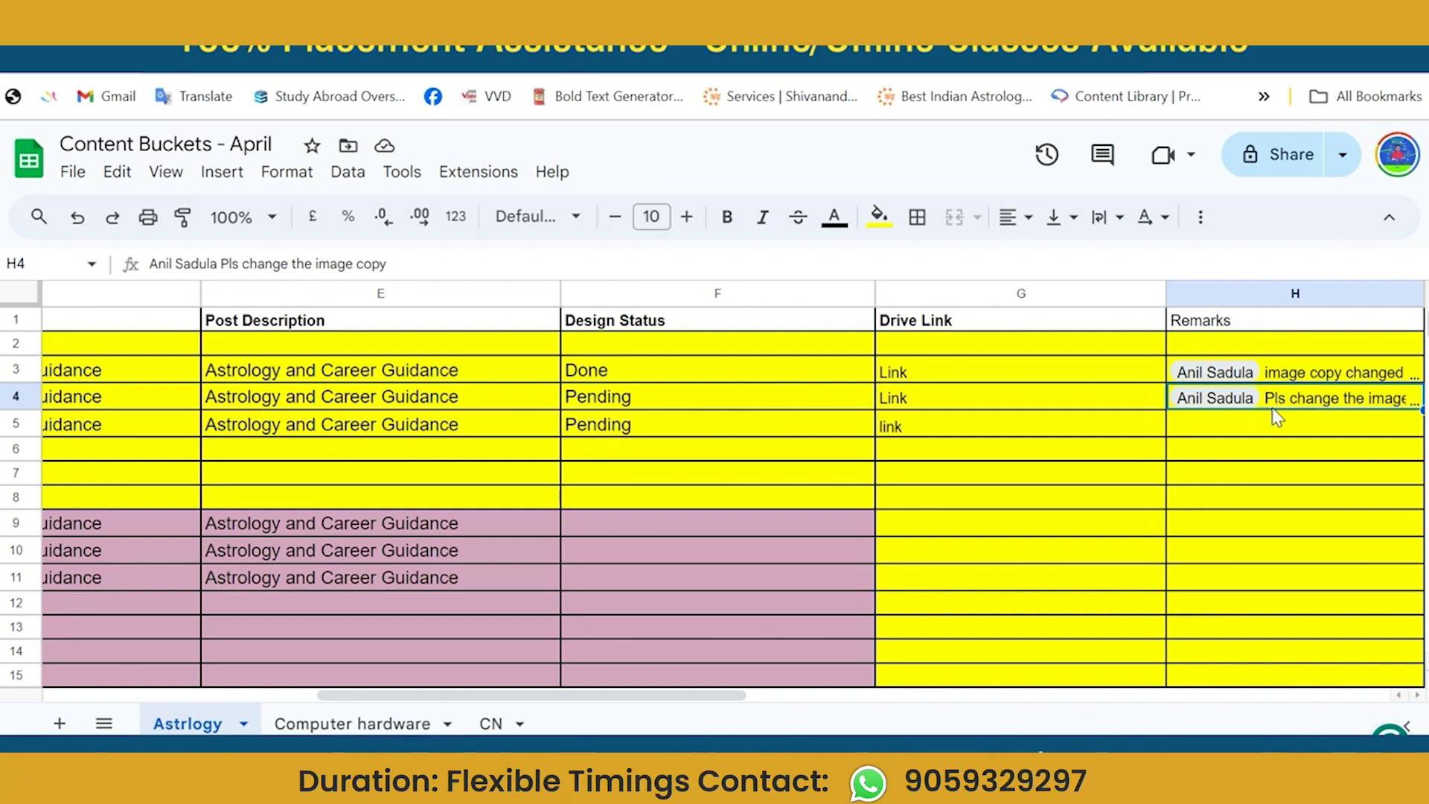
Move along row 3 from E3 to cell D3.
{"action": "left_click", "coordinate": [476, 372]}
{"action": "key", "text": "Left"}
{"action": "key", "text": "Left"}
{"action": "key", "text": "Right"}
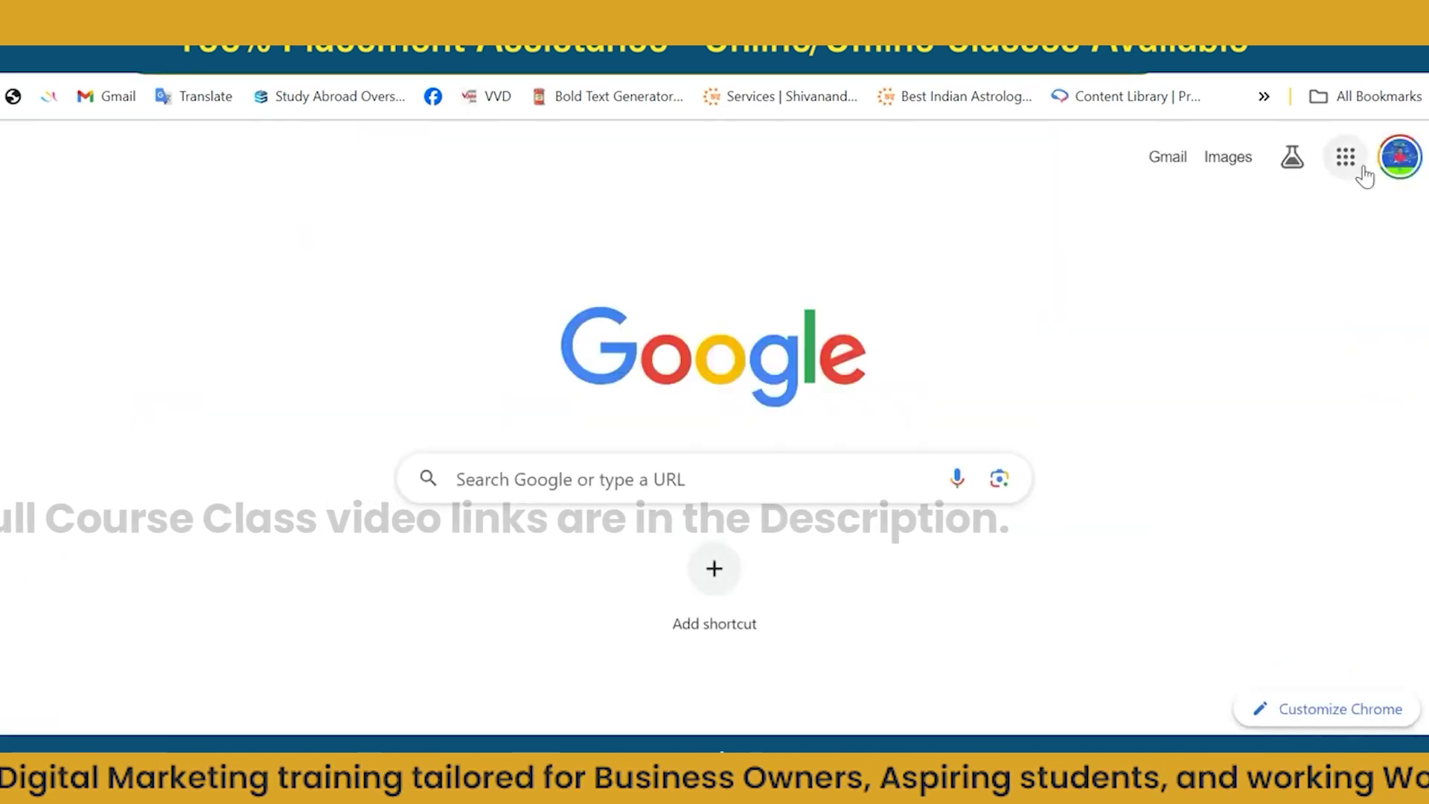
Open Gmail from the Google apps launcher and search the mailbox for onboarding.
{"action": "left_click", "coordinate": [1362, 170]}
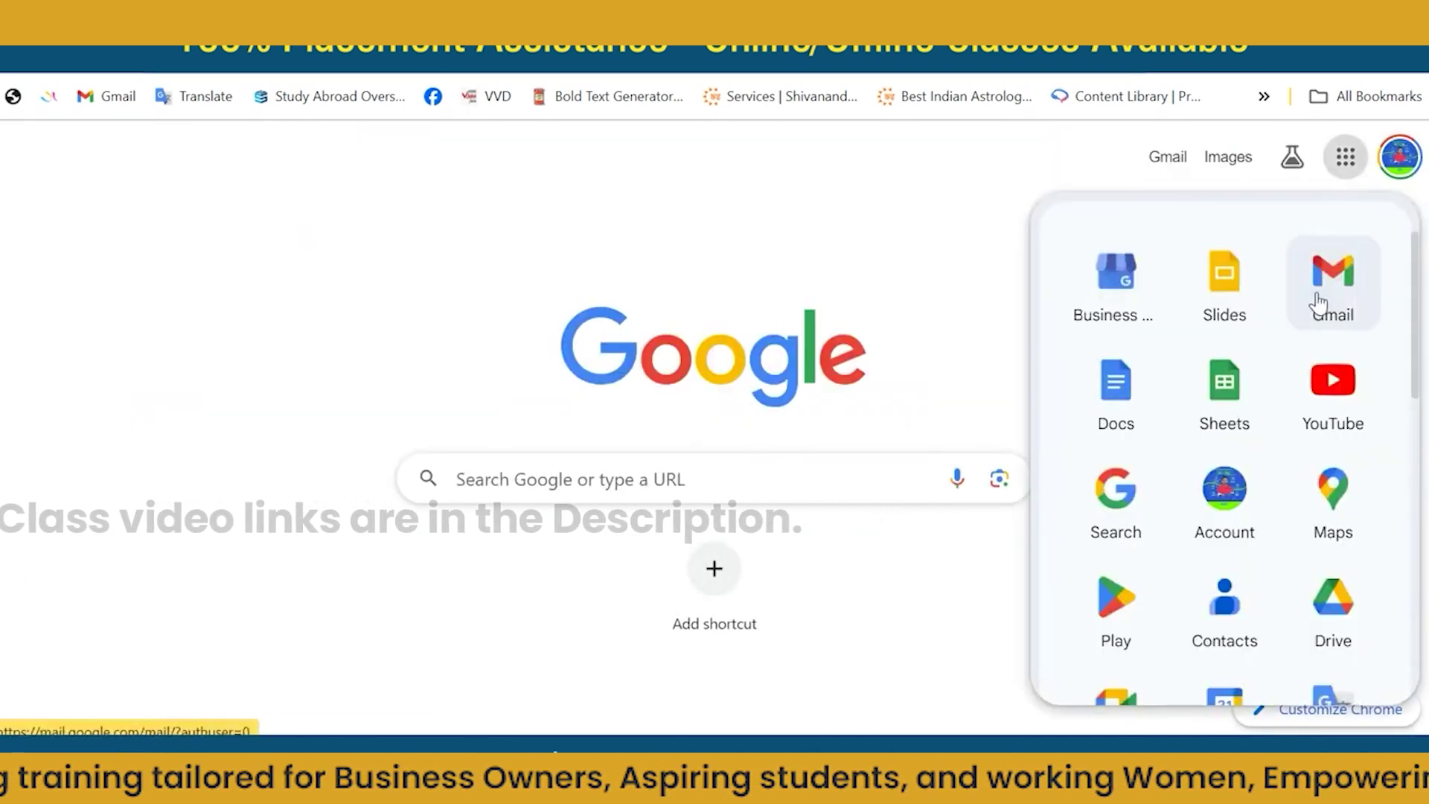
{"action": "left_click", "coordinate": [1322, 300]}
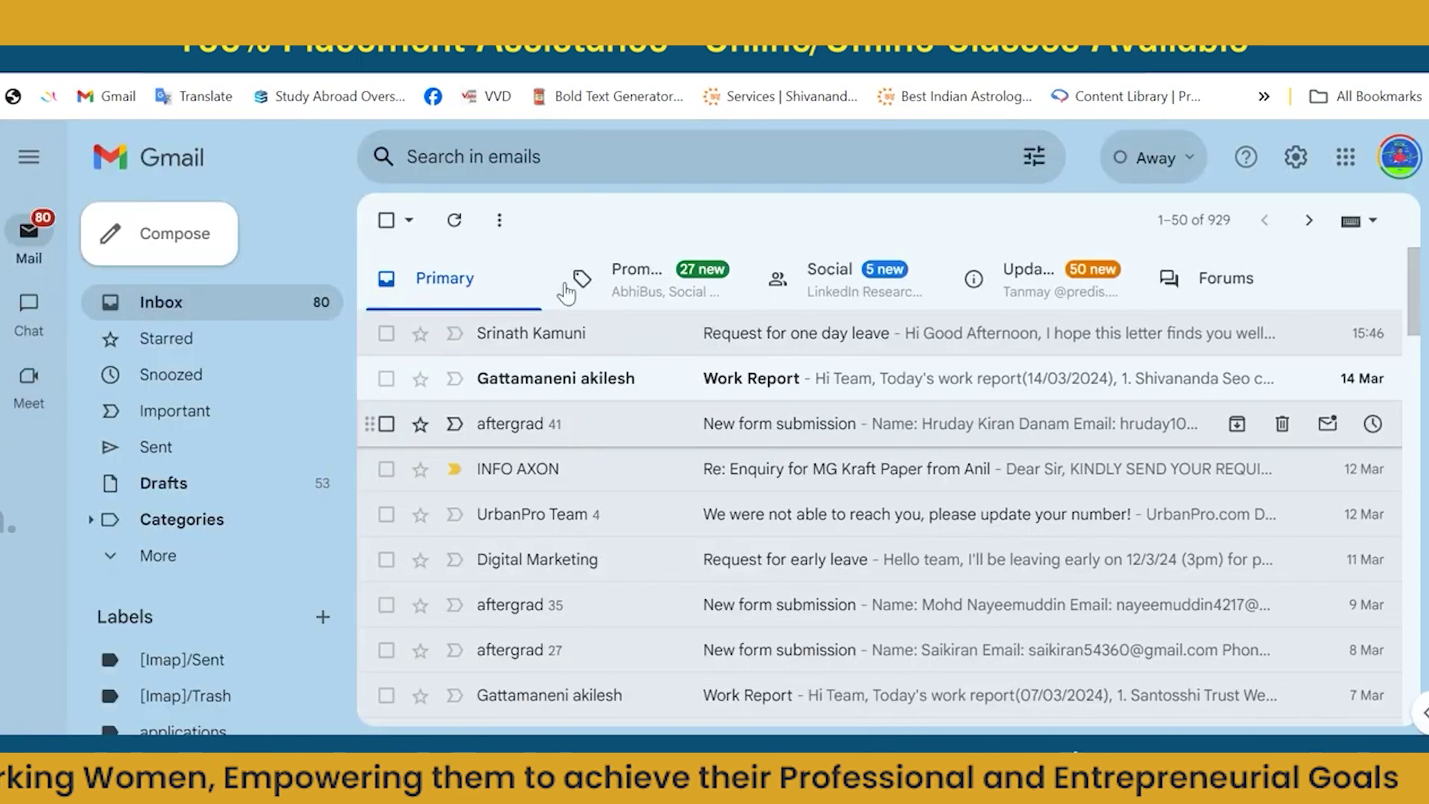
{"action": "left_click", "coordinate": [477, 157]}
{"action": "type", "text": "on"}
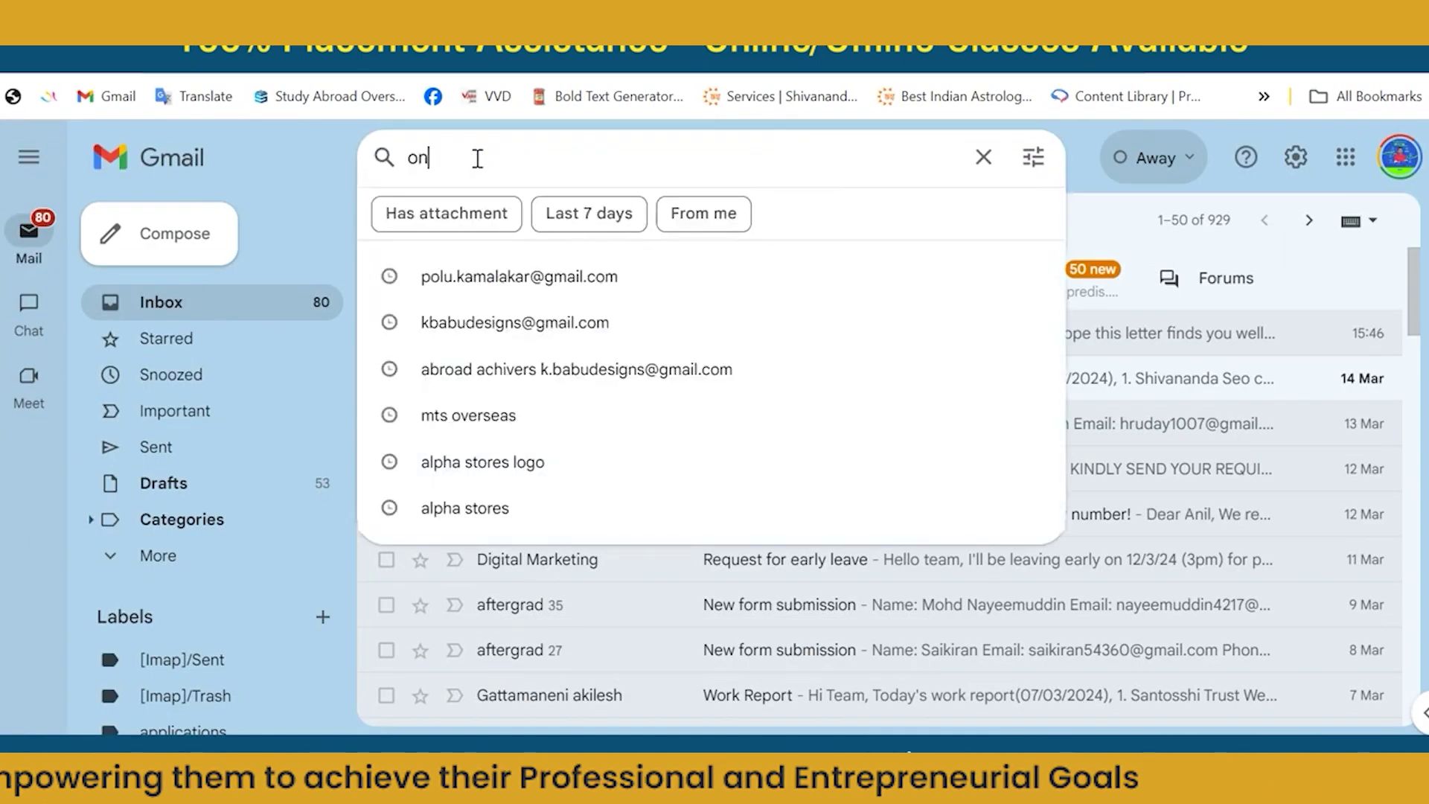
{"action": "type", "text": "borading"}
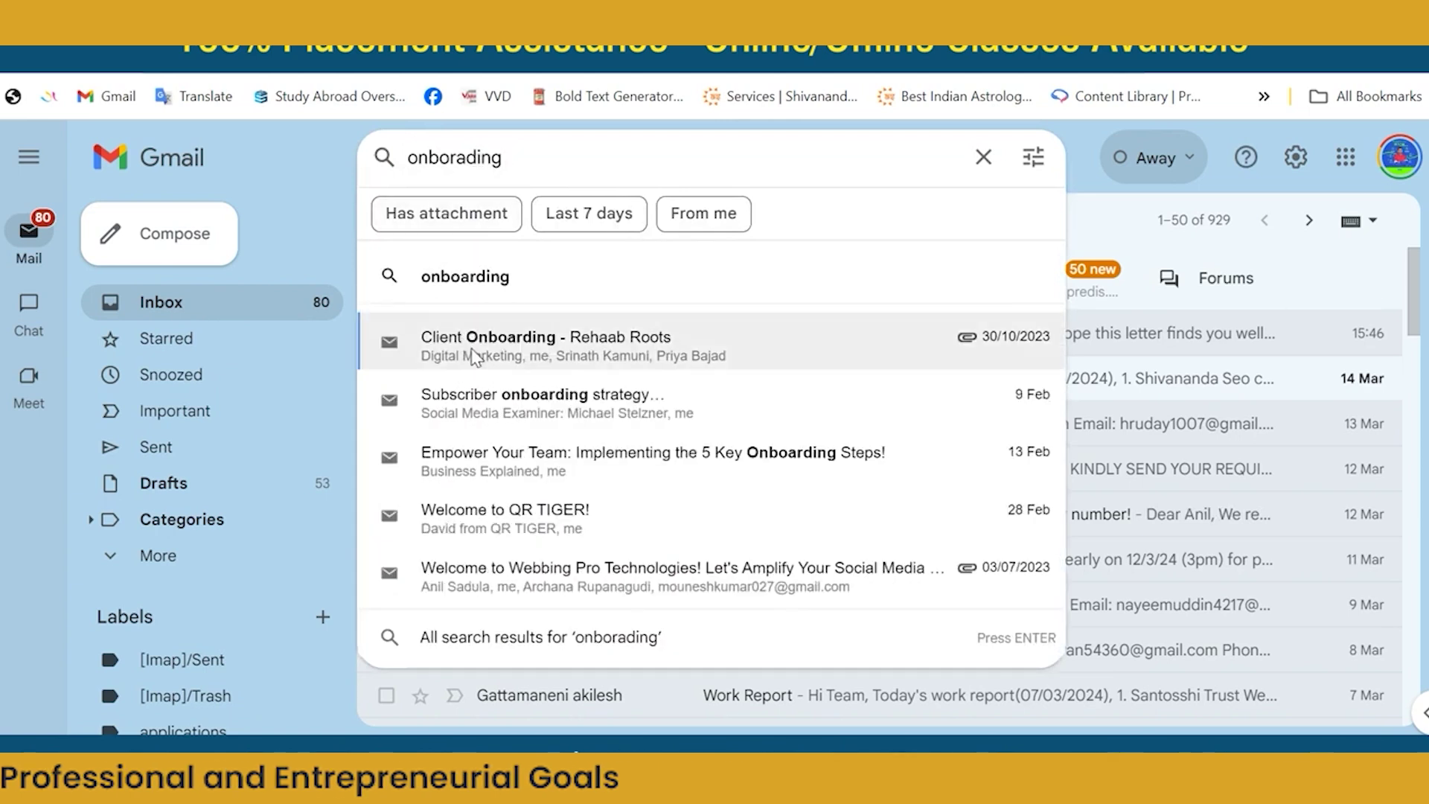
{"action": "key", "text": "Escape"}
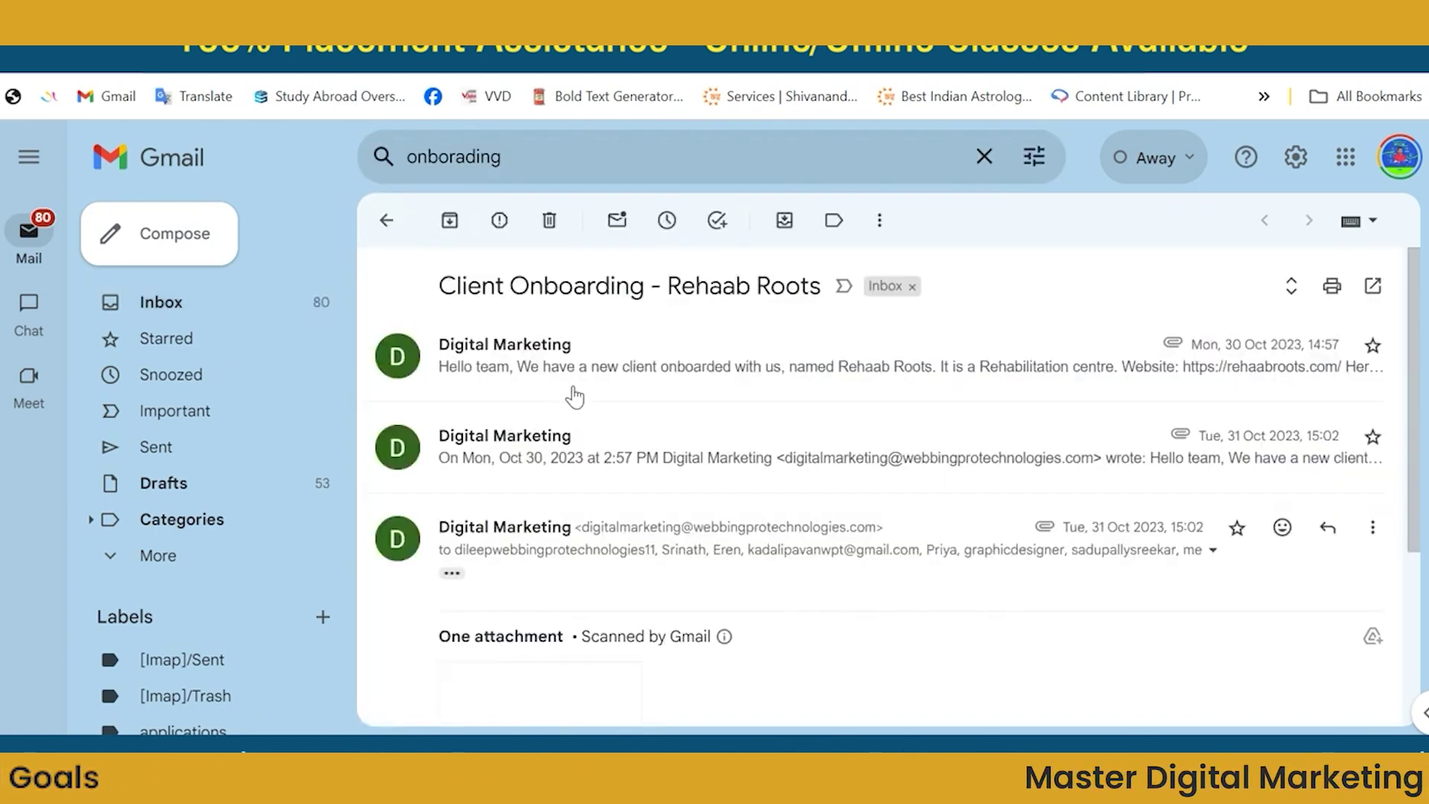
Expand the first message and select its text from greeting to signature, excluding attachments.
{"action": "left_click", "coordinate": [575, 397]}
{"action": "scroll", "coordinate": [578, 395], "scroll_direction": "down", "scroll_amount": 2}
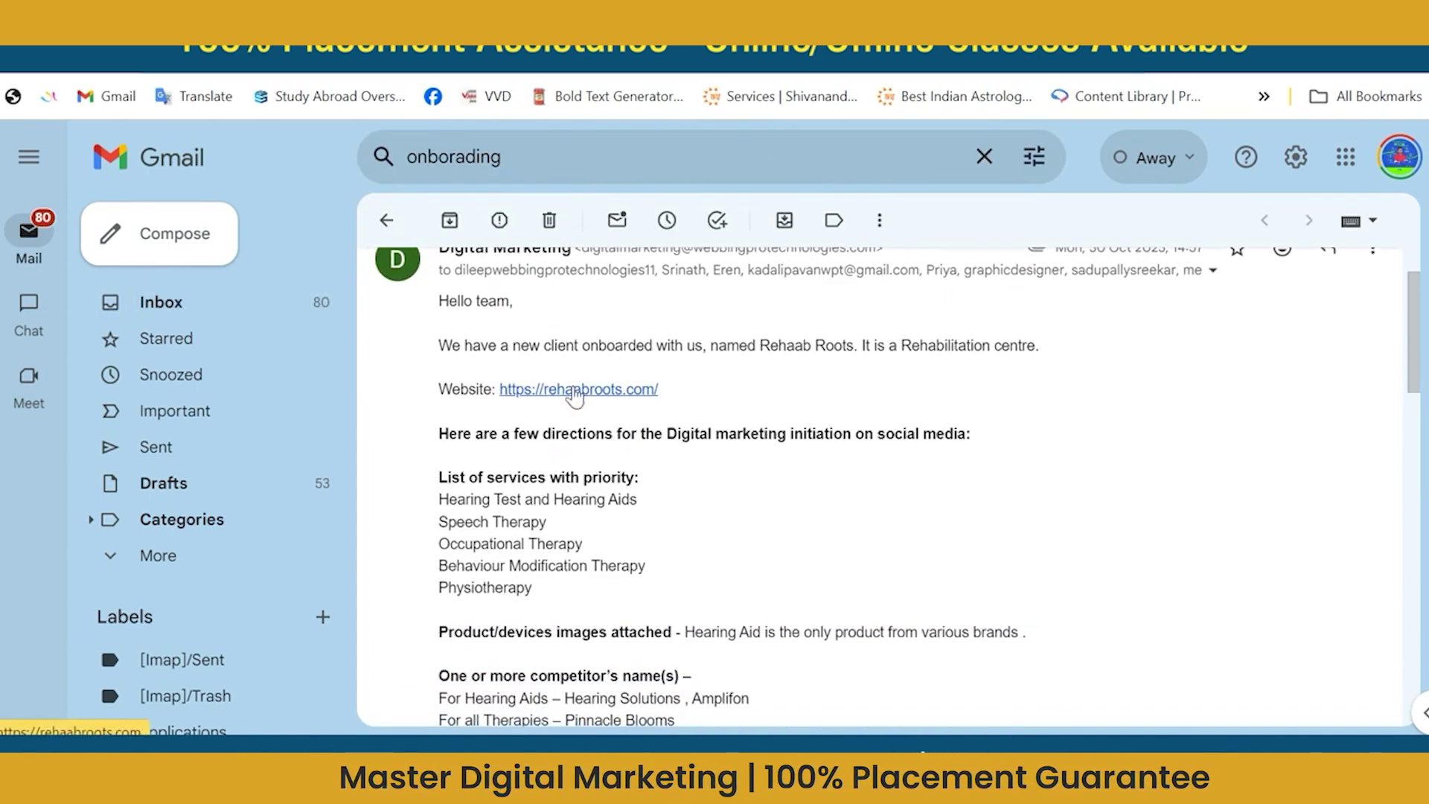
{"action": "scroll", "coordinate": [575, 397], "scroll_direction": "up", "scroll_amount": 2}
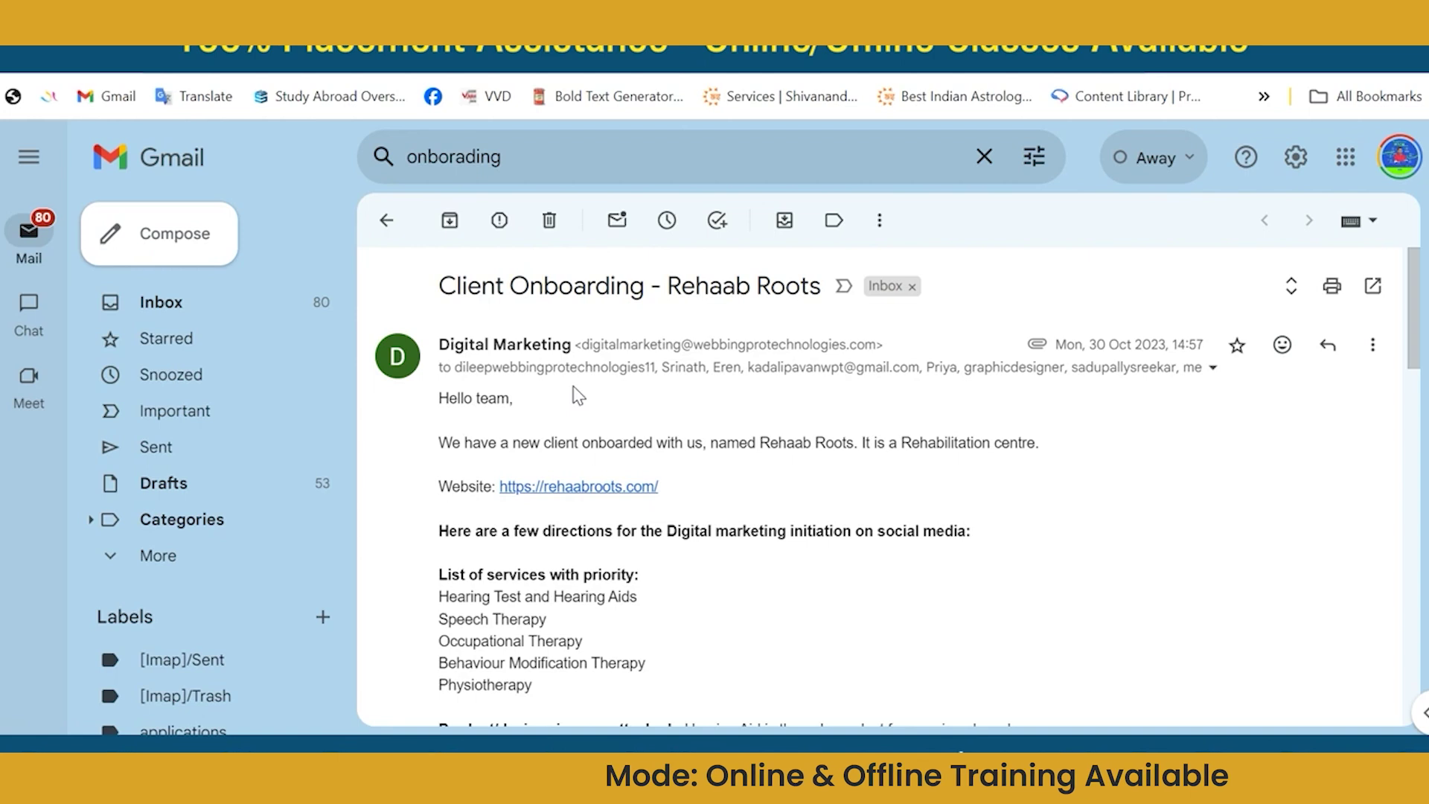
{"action": "scroll", "coordinate": [574, 395], "scroll_direction": "down", "scroll_amount": 1}
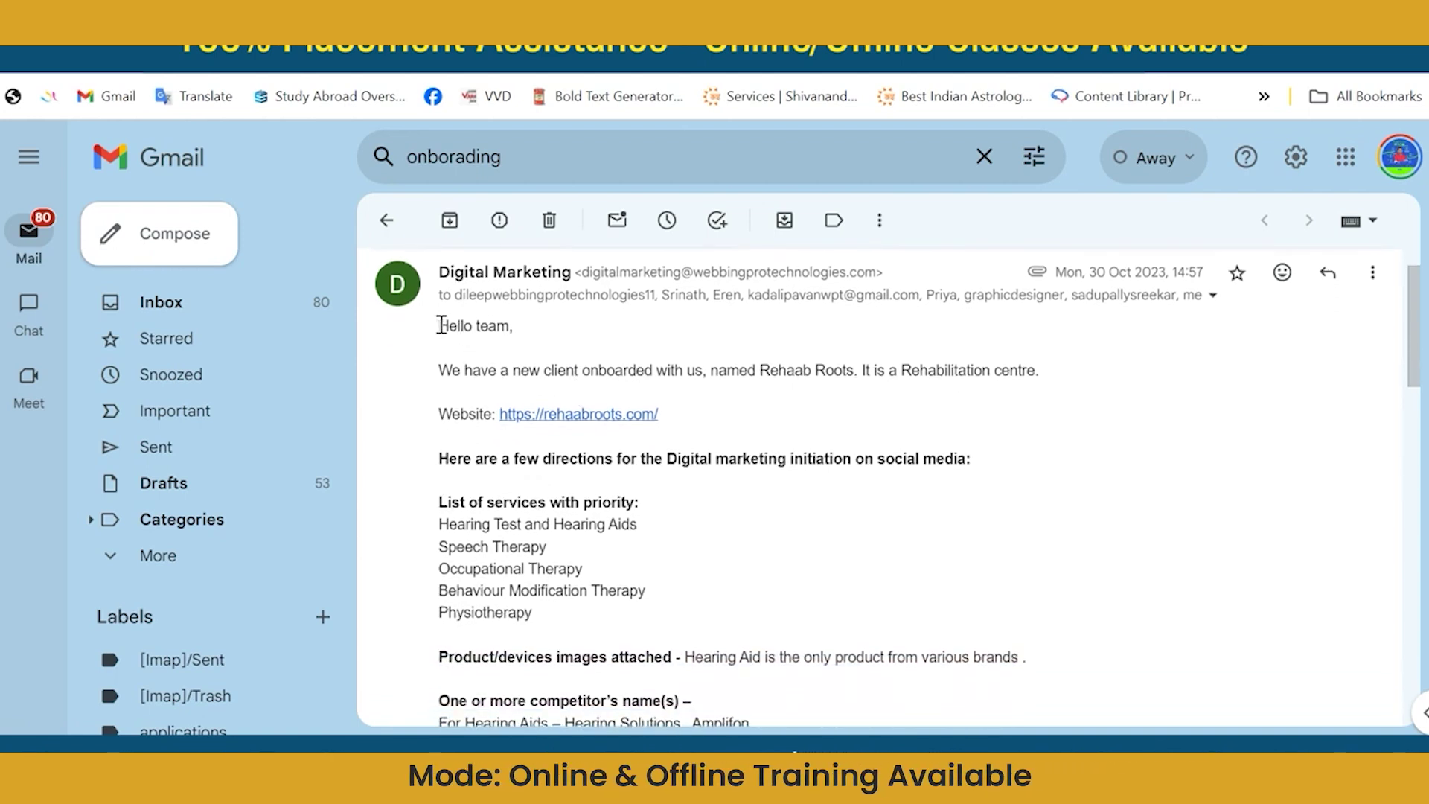
{"action": "left_click_drag", "start_coordinate": [441, 325], "coordinate": [533, 612]}
{"action": "scroll", "coordinate": [668, 653], "scroll_direction": "down", "scroll_amount": 4}
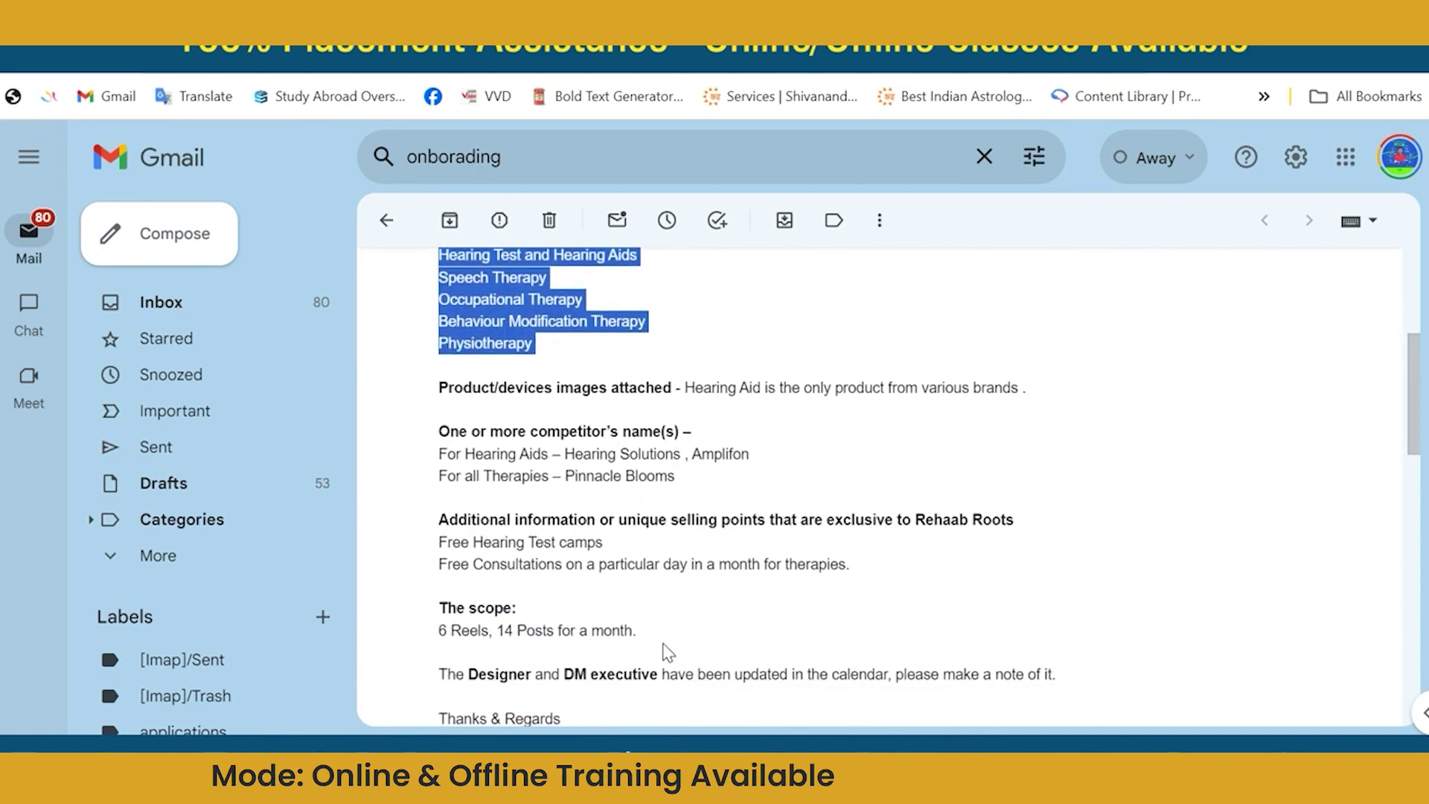
{"action": "key", "text": "shift+Down"}
{"action": "key", "text": "shift+Down"}
{"action": "key", "text": "shift+Down"}
{"action": "key", "text": "shift+Down"}
{"action": "key", "text": "shift+Down"}
{"action": "key", "text": "shift+Down"}
{"action": "key", "text": "shift+Down"}
{"action": "key", "text": "shift+Down"}
{"action": "key", "text": "shift+Down"}
{"action": "key", "text": "shift+Down"}
{"action": "key", "text": "shift+Down"}
{"action": "key", "text": "shift+Down"}
{"action": "key", "text": "shift+Down"}
{"action": "key", "text": "shift+Down"}
{"action": "key", "text": "shift+Down"}
{"action": "key", "text": "shift+Down"}
{"action": "key", "text": "shift+Down"}
{"action": "key", "text": "shift+Down"}
{"action": "key", "text": "ctrl+c"}
{"action": "scroll", "coordinate": [667, 652], "scroll_direction": "up", "scroll_amount": 4}
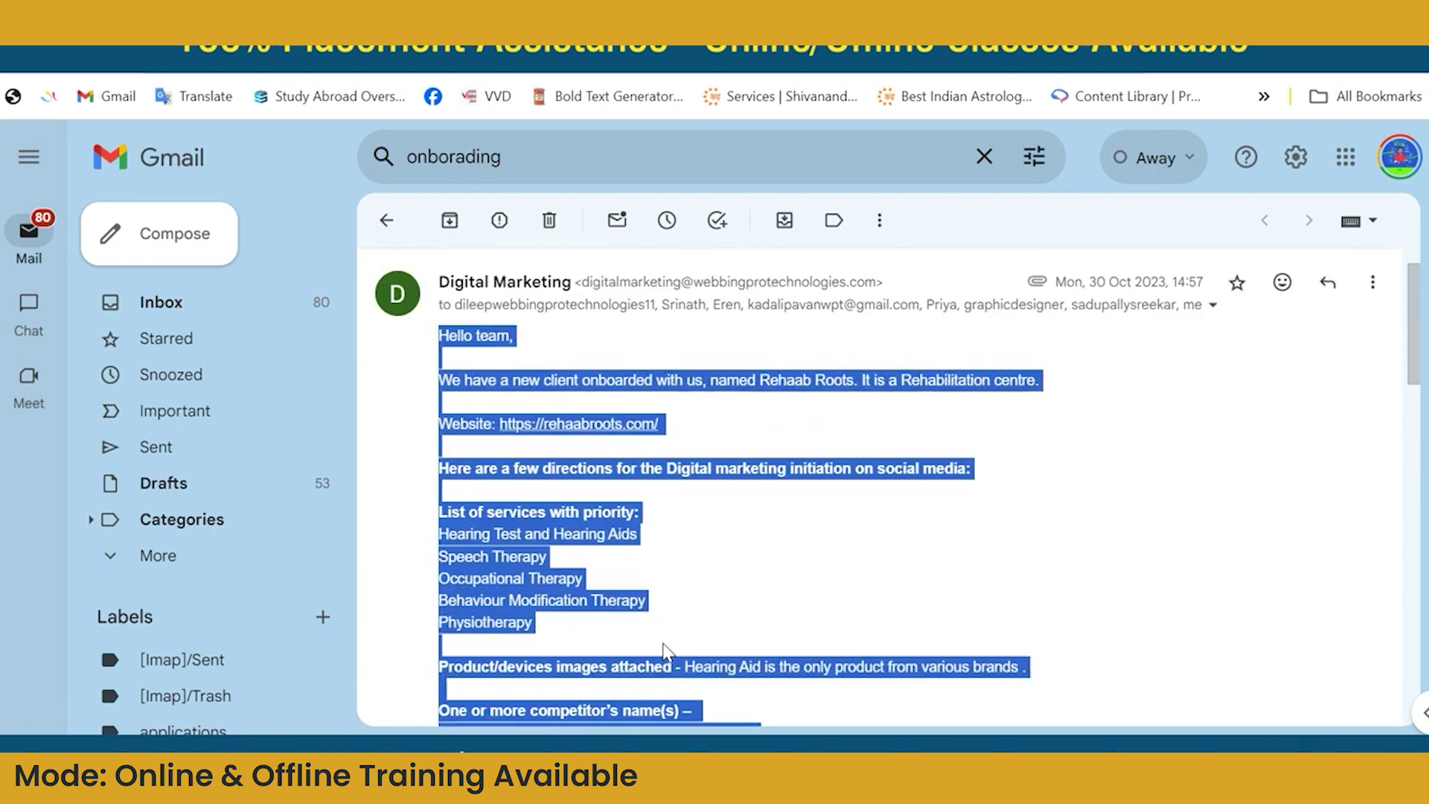
{"action": "scroll", "coordinate": [664, 652], "scroll_direction": "down", "scroll_amount": 12}
{"action": "scroll", "coordinate": [668, 653], "scroll_direction": "up", "scroll_amount": 6}
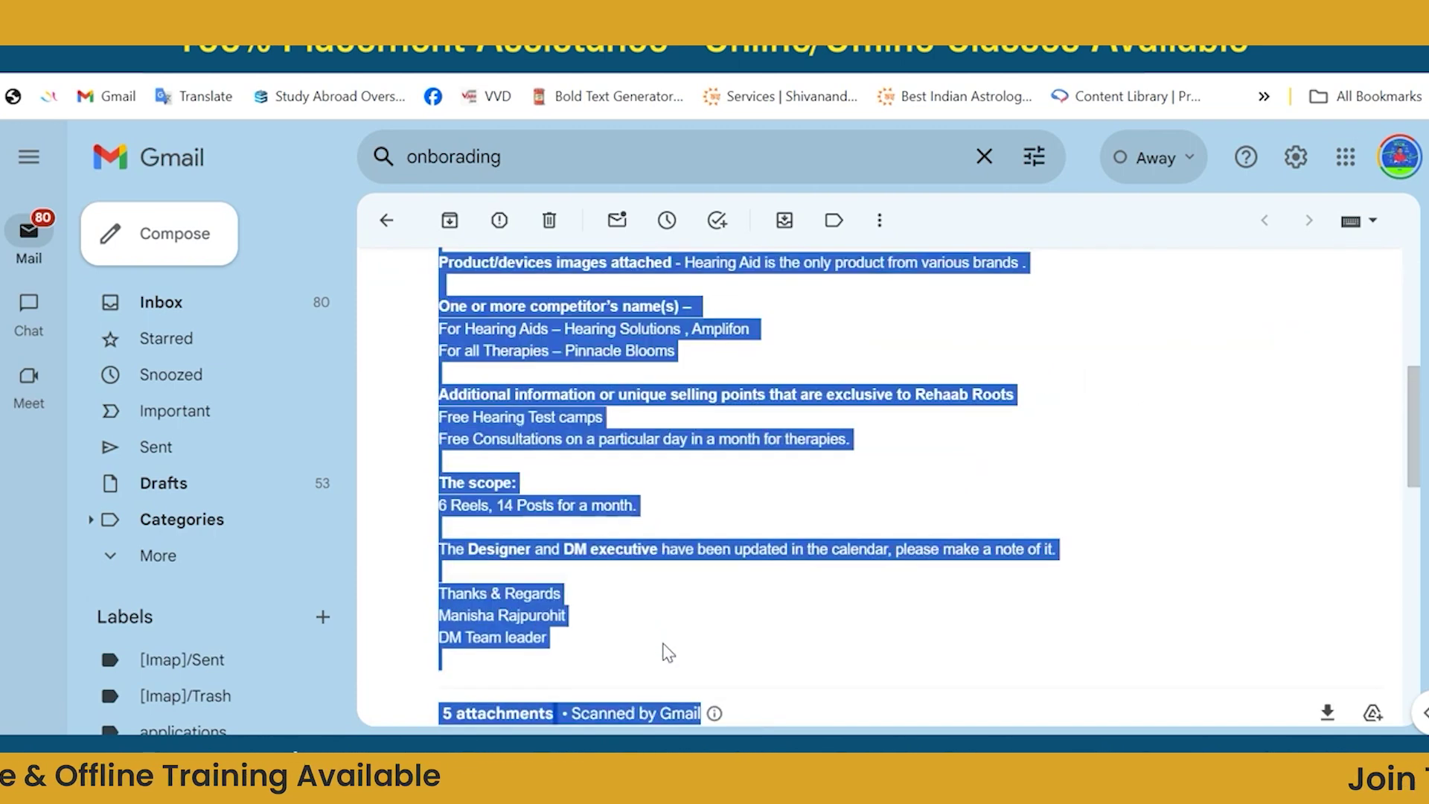
{"action": "scroll", "coordinate": [668, 653], "scroll_direction": "up", "scroll_amount": 4}
{"action": "scroll", "coordinate": [668, 653], "scroll_direction": "down", "scroll_amount": 4}
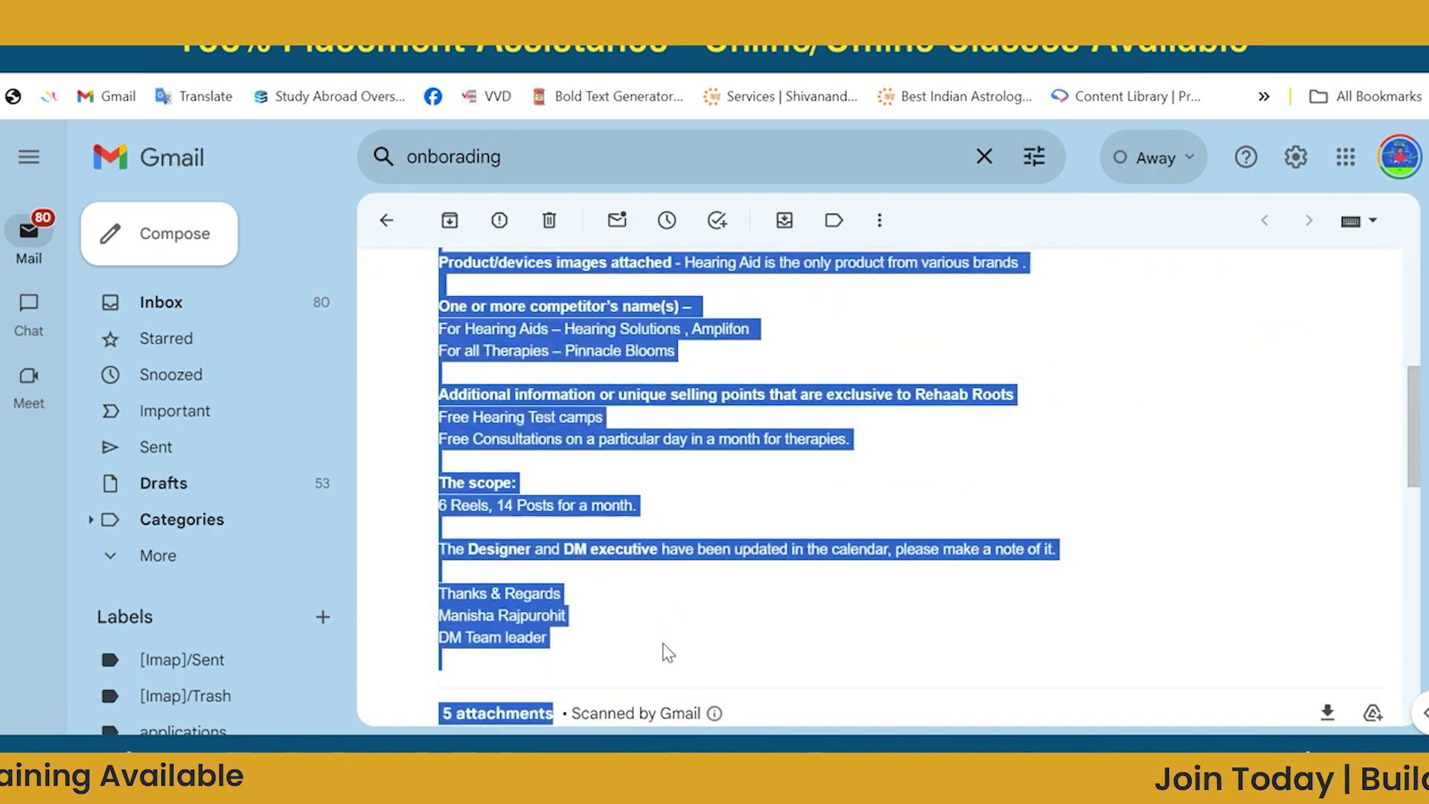
{"action": "key", "text": "shift+Up"}
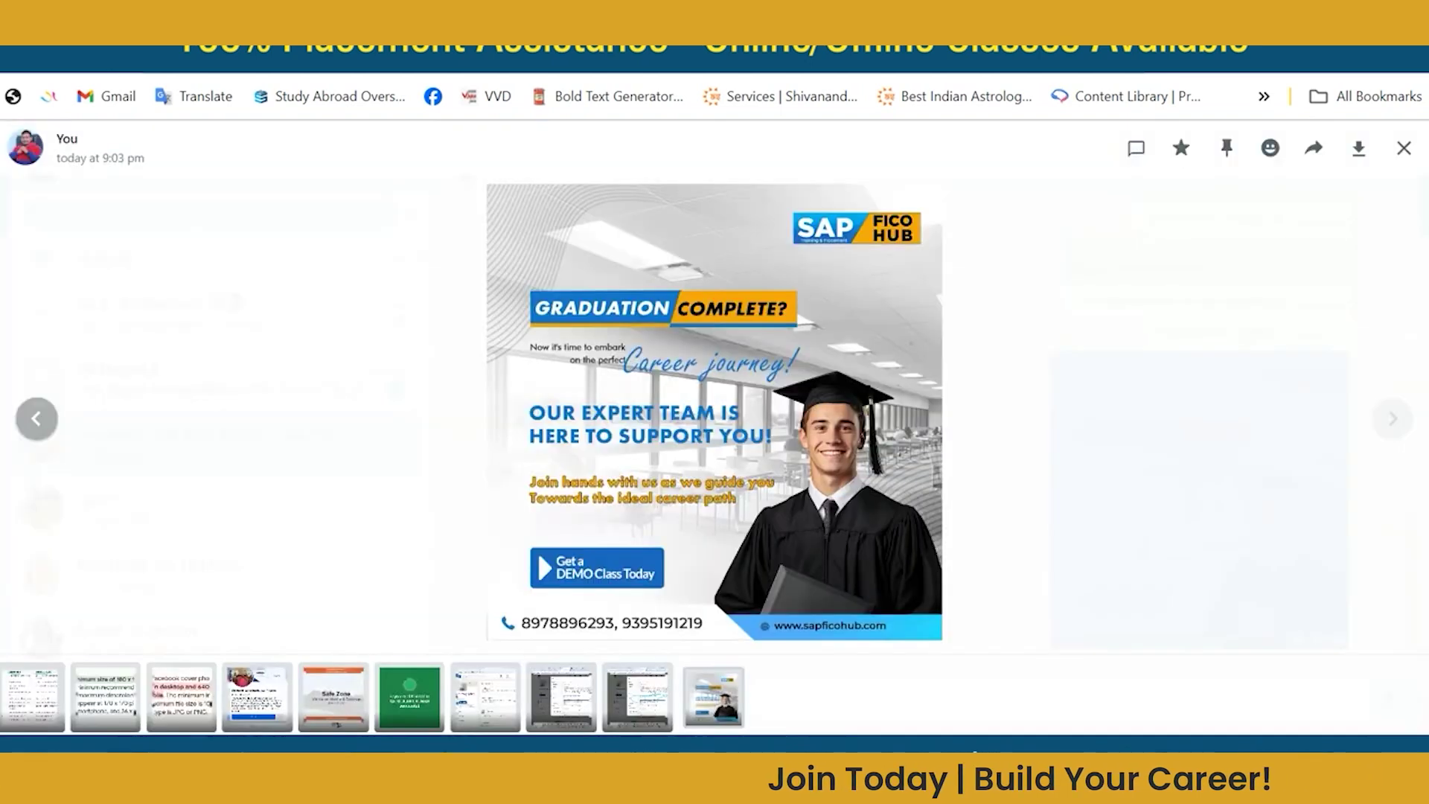
Close the poster viewer and send the copied client brief as a chat message.
{"action": "left_click", "coordinate": [1404, 148]}
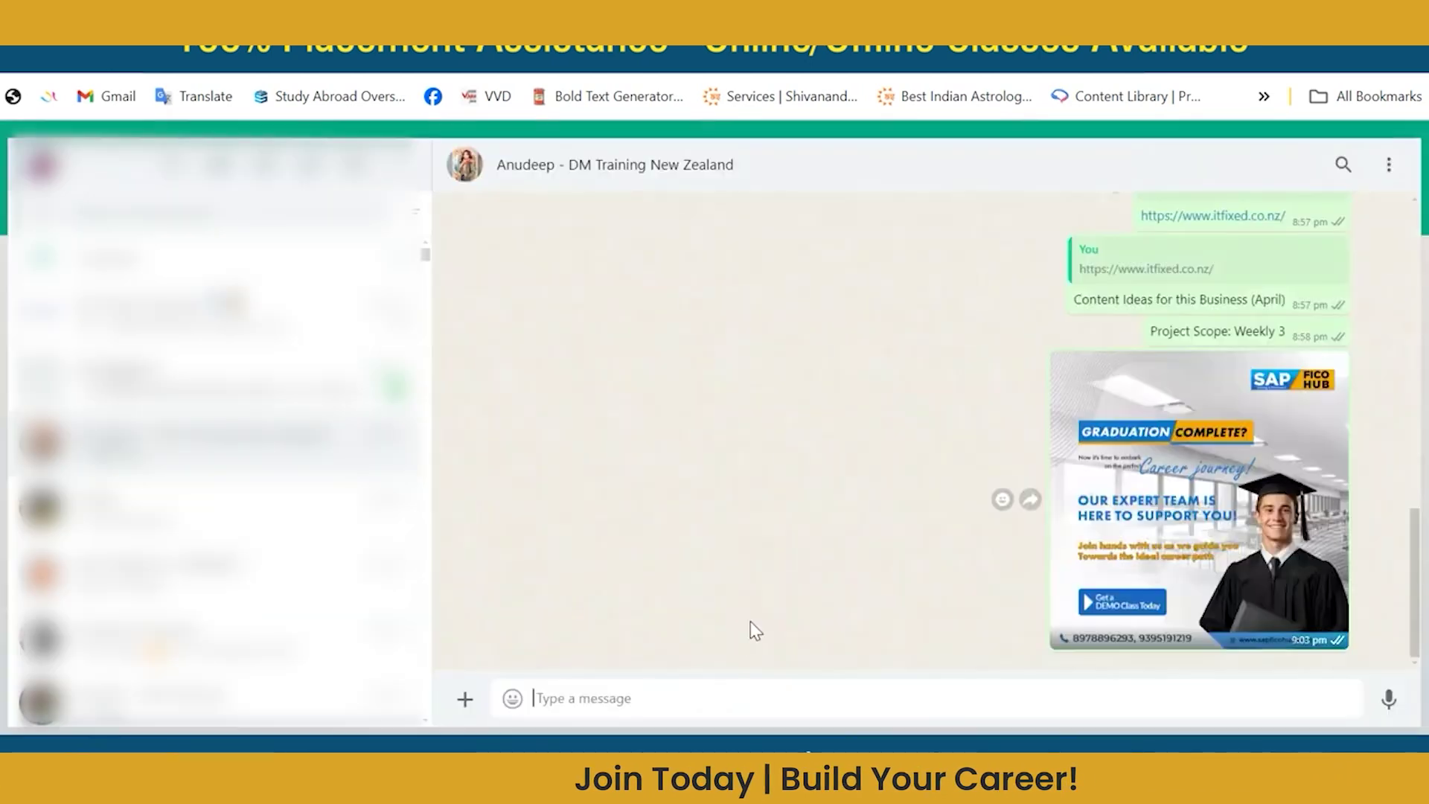
{"action": "left_click", "coordinate": [696, 698]}
{"action": "key", "text": "ctrl+v"}
{"action": "key", "text": "Return"}
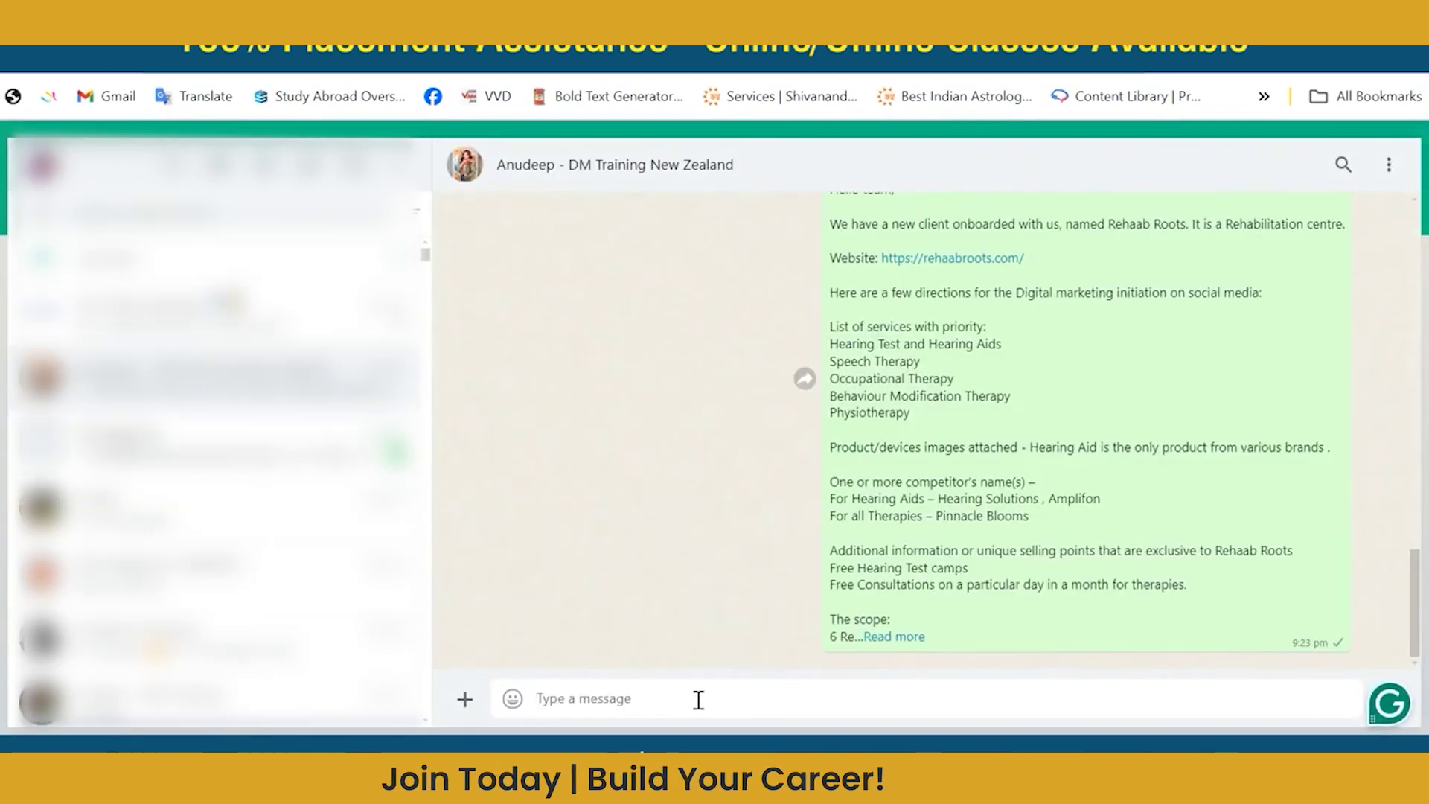
{"action": "scroll", "coordinate": [979, 502], "scroll_direction": "up", "scroll_amount": 2}
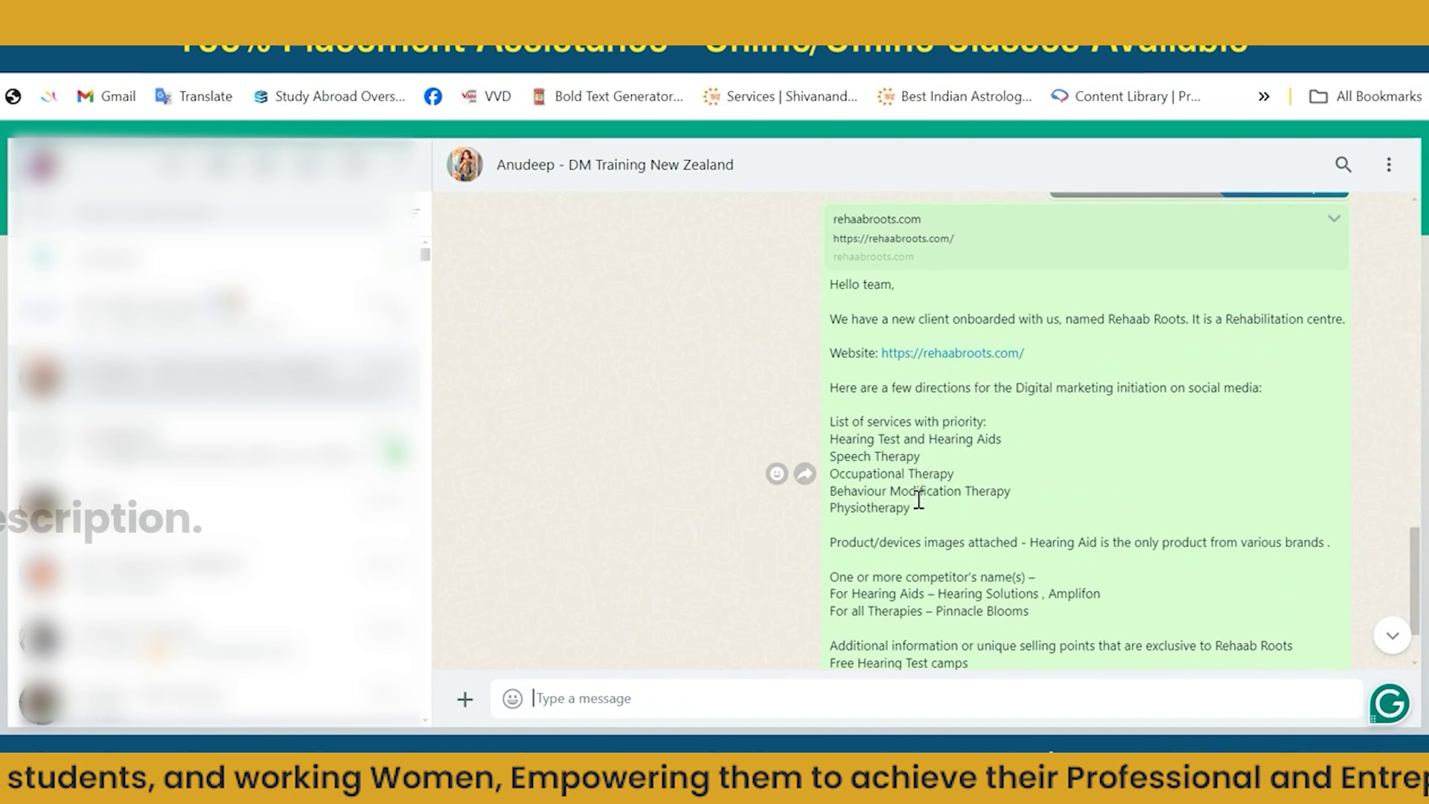
Highlight the prioritised services, the list from Speech Therapy down, and the three competitor lines.
{"action": "left_click_drag", "start_coordinate": [918, 513], "coordinate": [879, 485]}
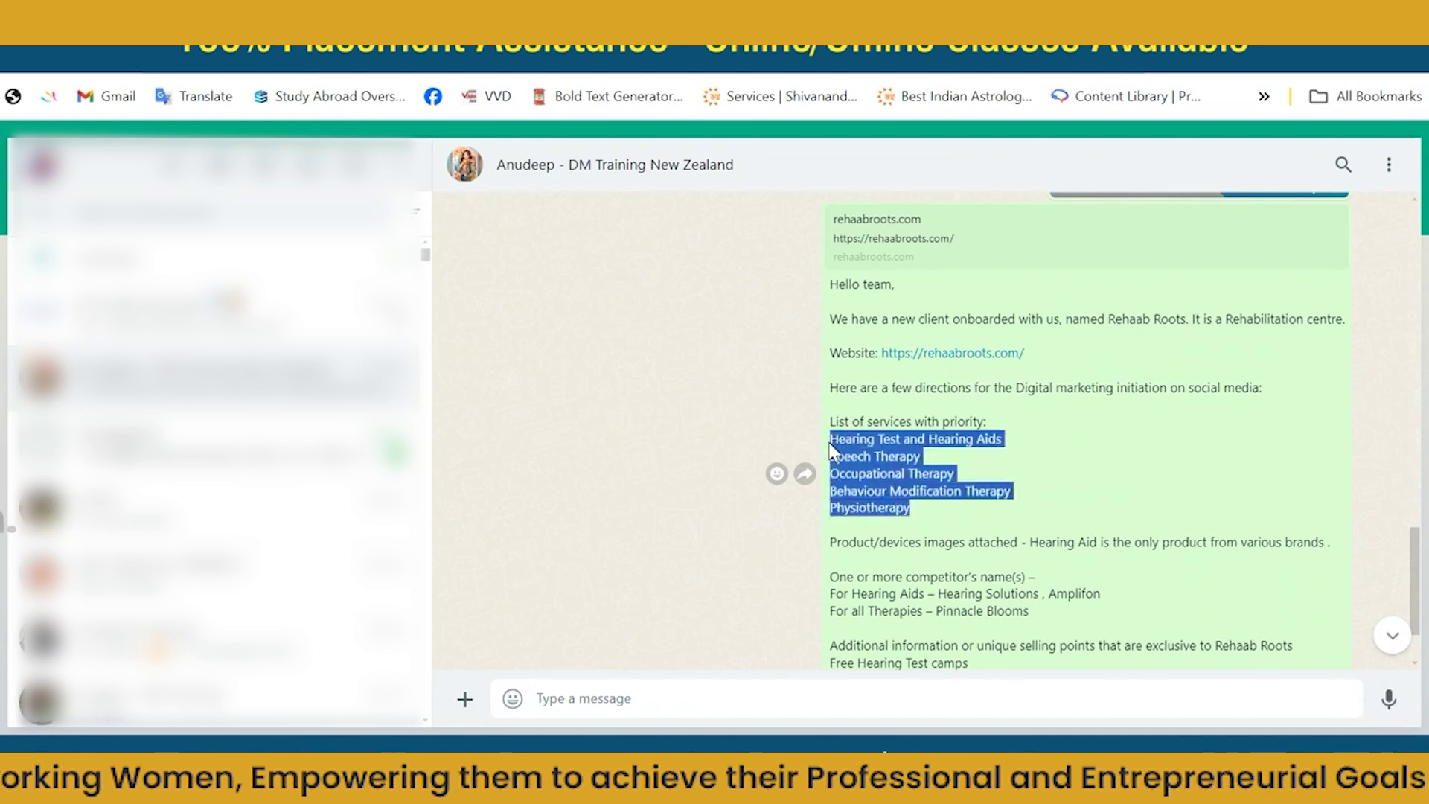
{"action": "scroll", "coordinate": [832, 450], "scroll_direction": "down", "scroll_amount": 2}
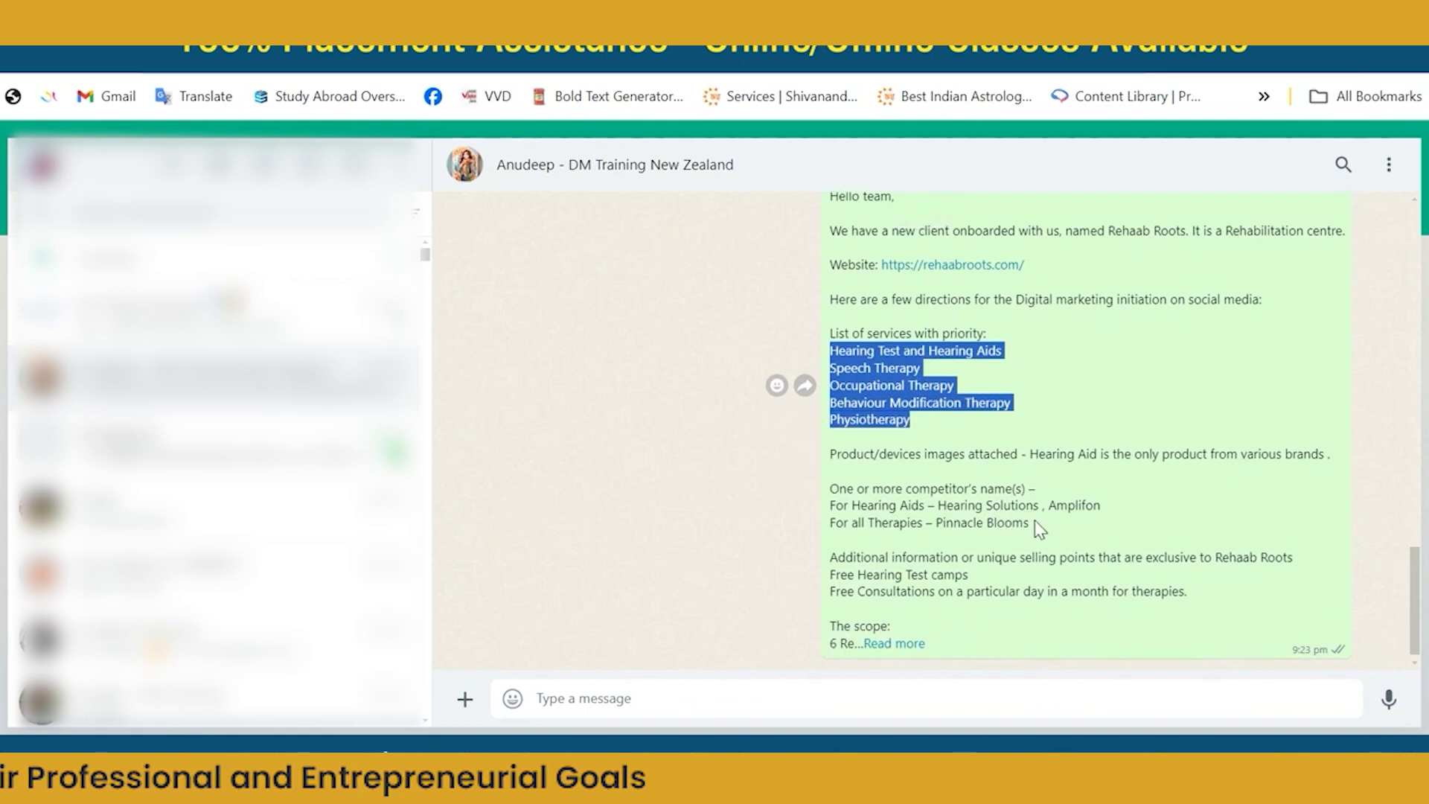
{"action": "left_click", "coordinate": [912, 411]}
{"action": "left_click_drag", "start_coordinate": [917, 424], "coordinate": [854, 370]}
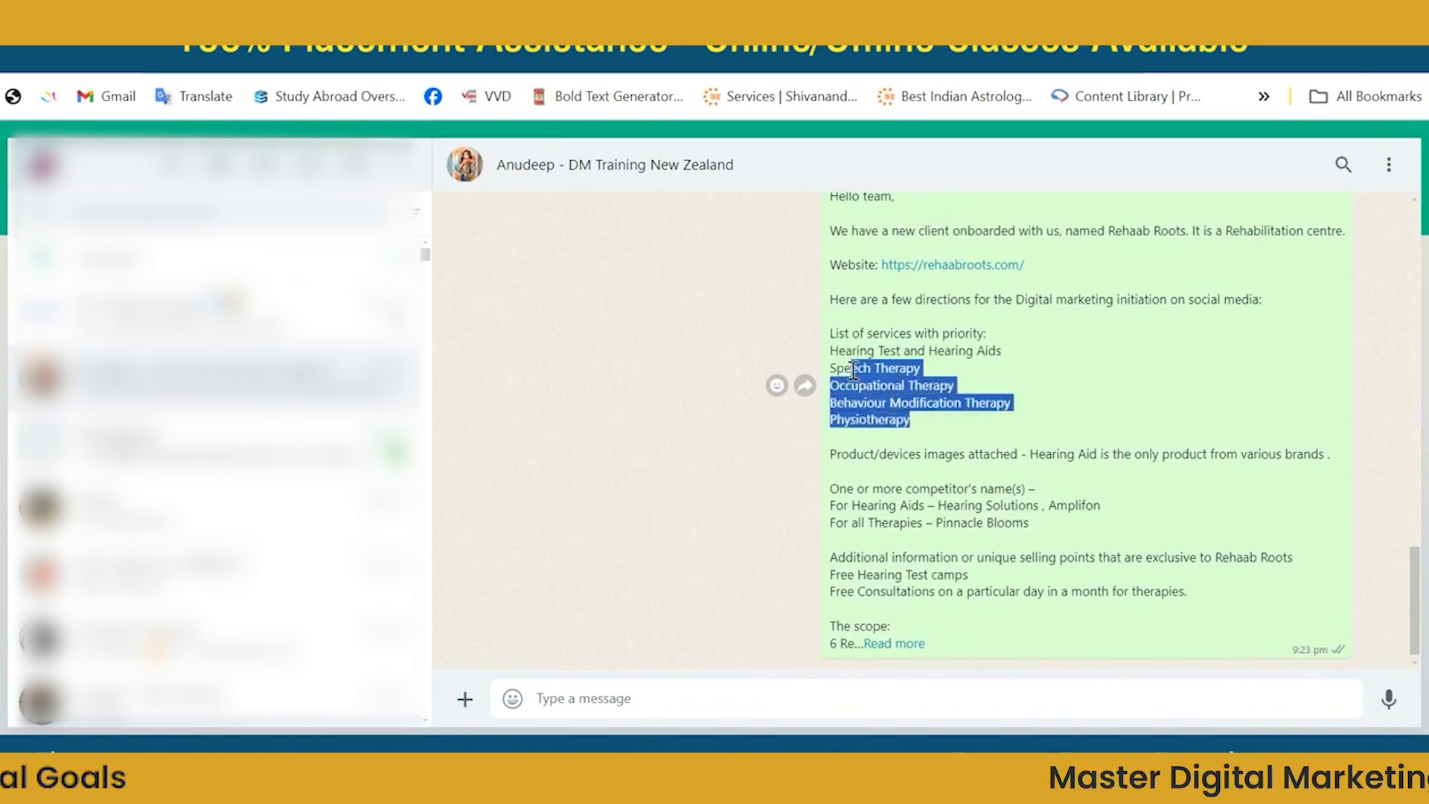
{"action": "left_click", "coordinate": [1036, 526]}
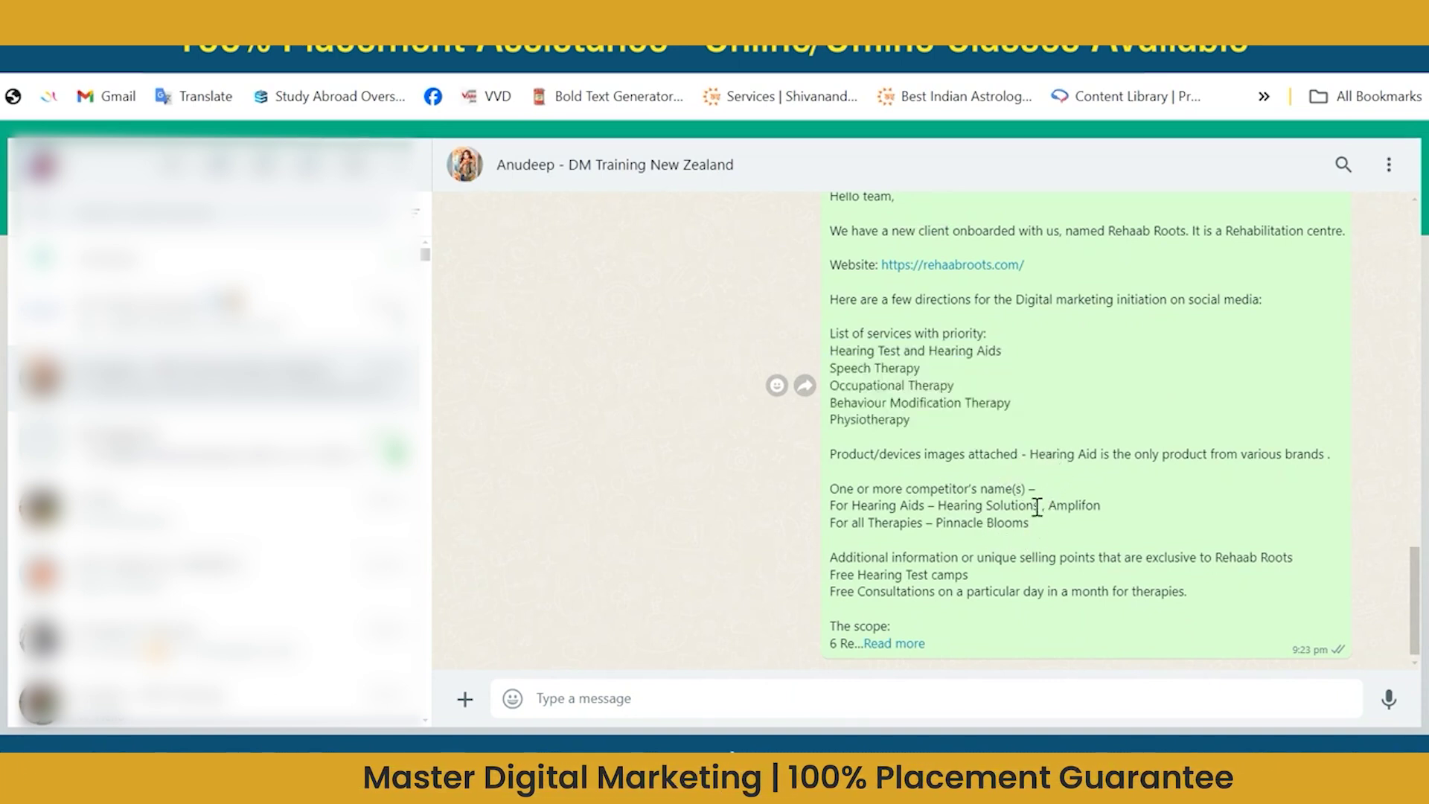
{"action": "left_click_drag", "start_coordinate": [1034, 521], "coordinate": [867, 483]}
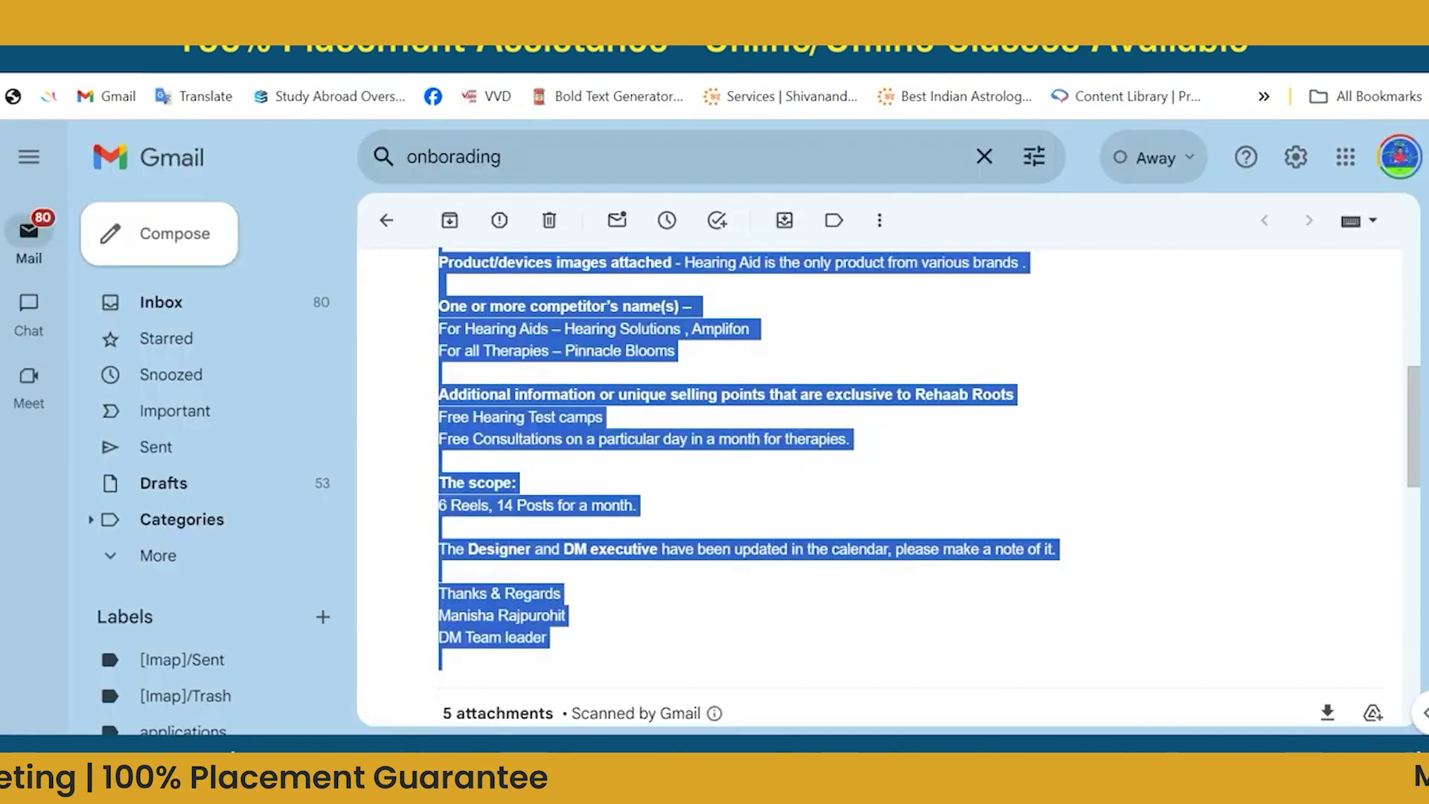
{"action": "left_click", "coordinate": [789, 508]}
{"action": "scroll", "coordinate": [789, 510], "scroll_direction": "down", "scroll_amount": 7}
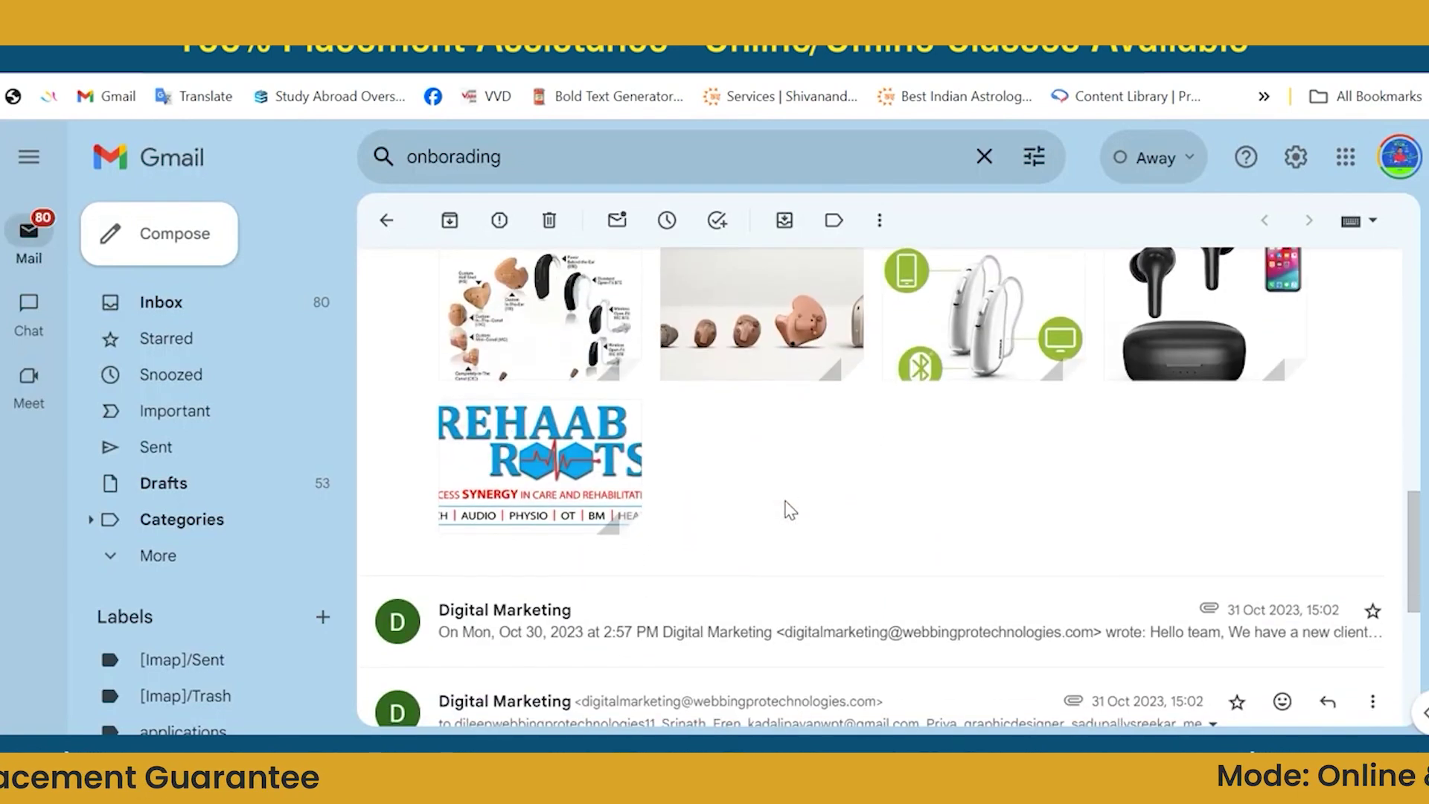
{"action": "left_click", "coordinate": [551, 359]}
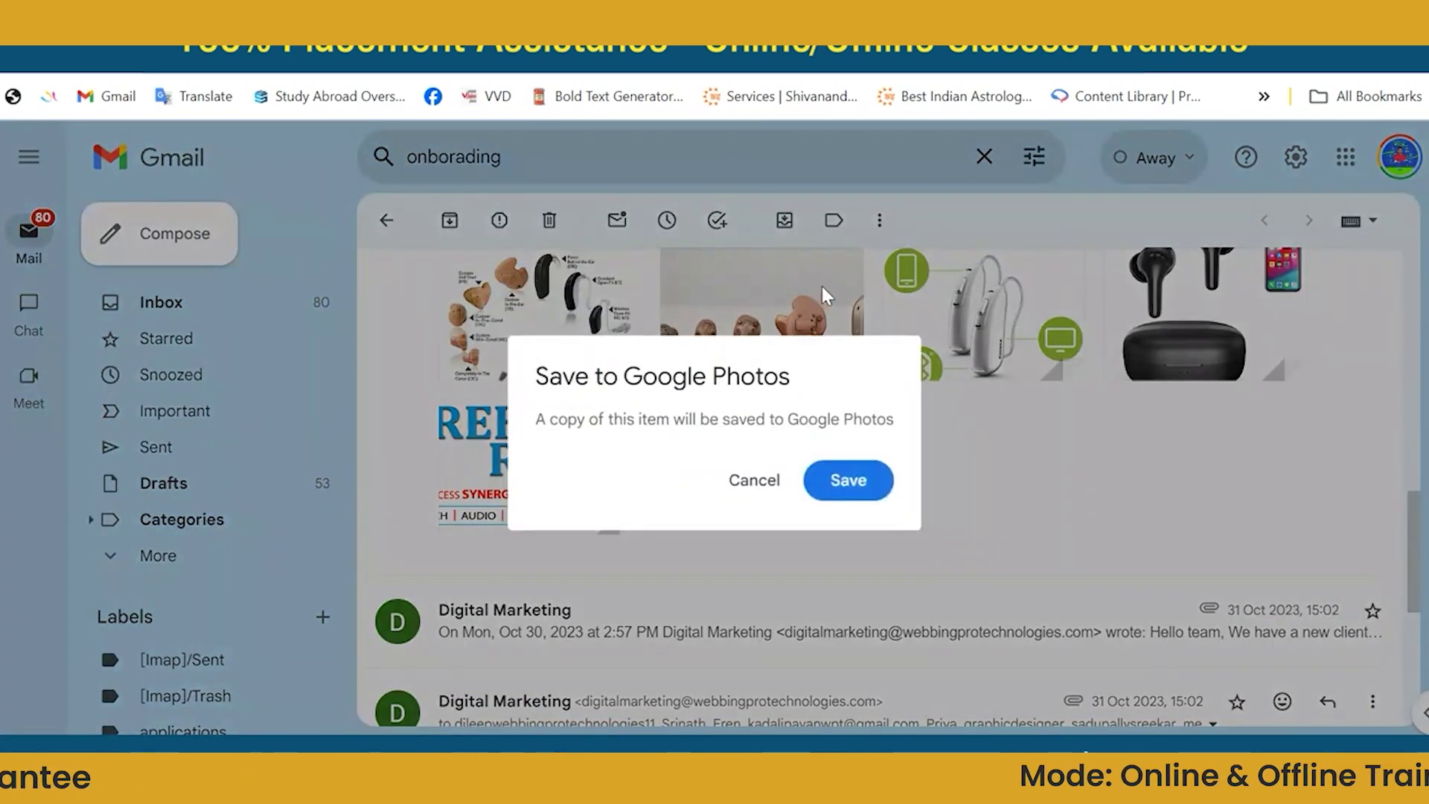
{"action": "left_click", "coordinate": [822, 286]}
{"action": "left_click", "coordinate": [806, 299]}
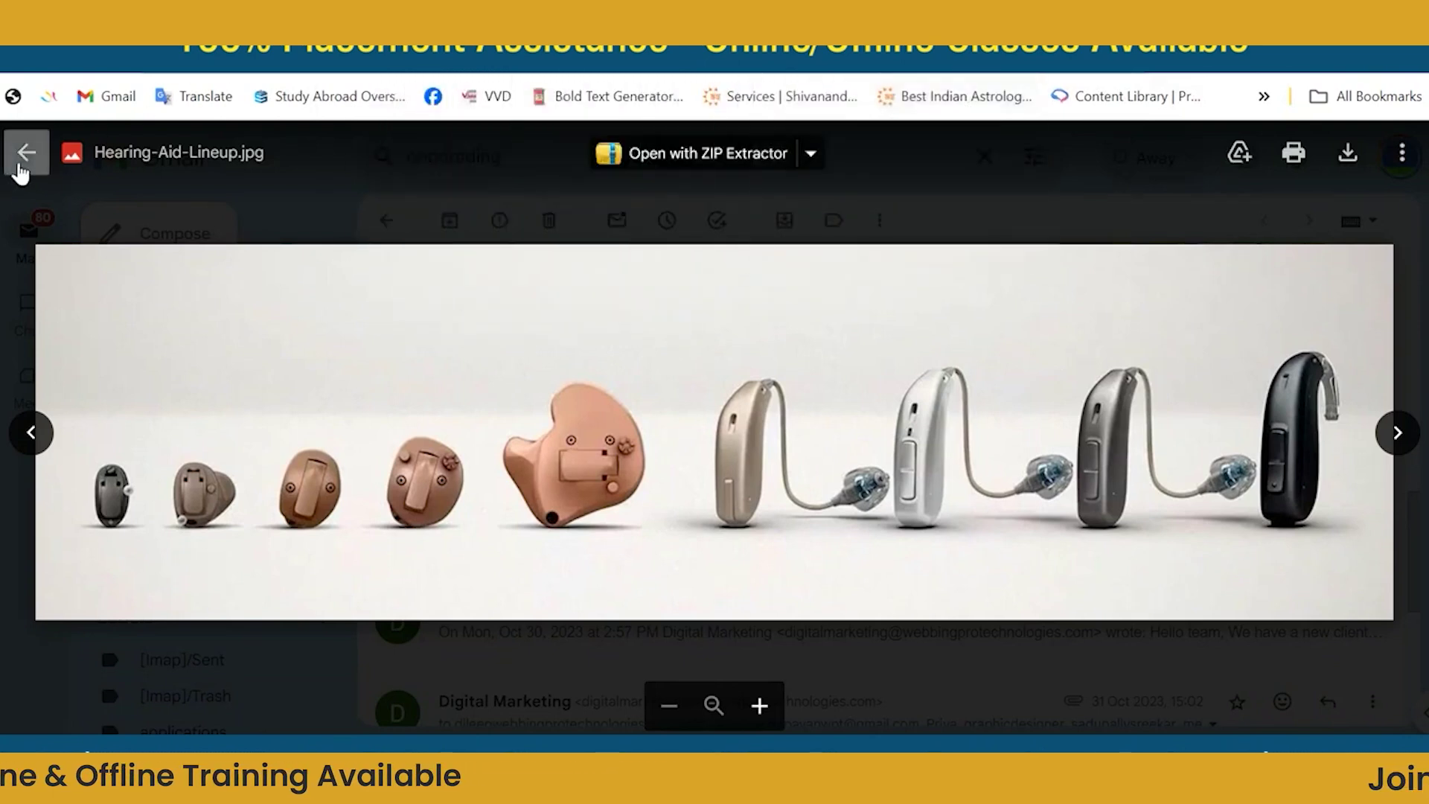
{"action": "left_click", "coordinate": [24, 152]}
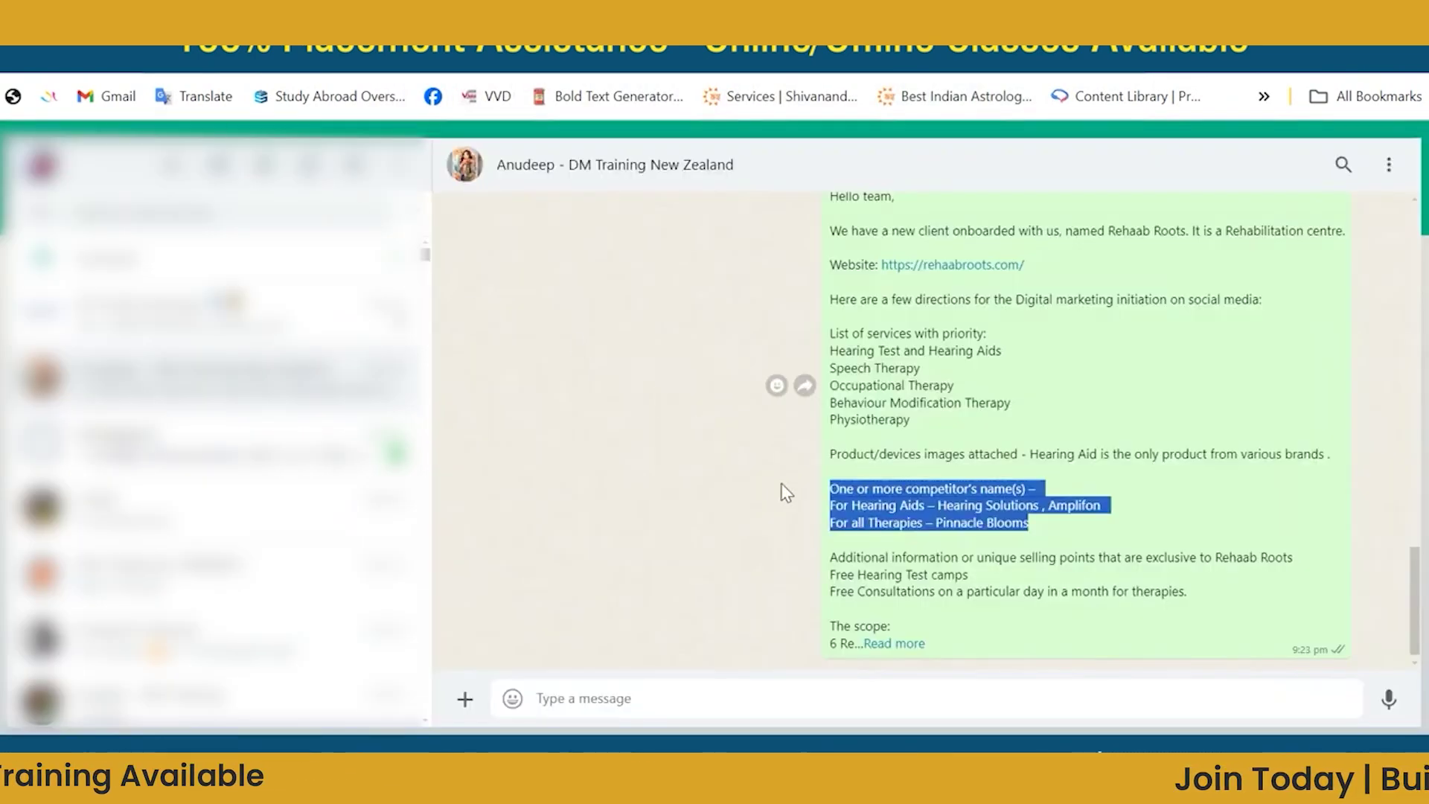
{"action": "left_click", "coordinate": [836, 457]}
{"action": "left_click_drag", "start_coordinate": [835, 457], "coordinate": [1297, 476]}
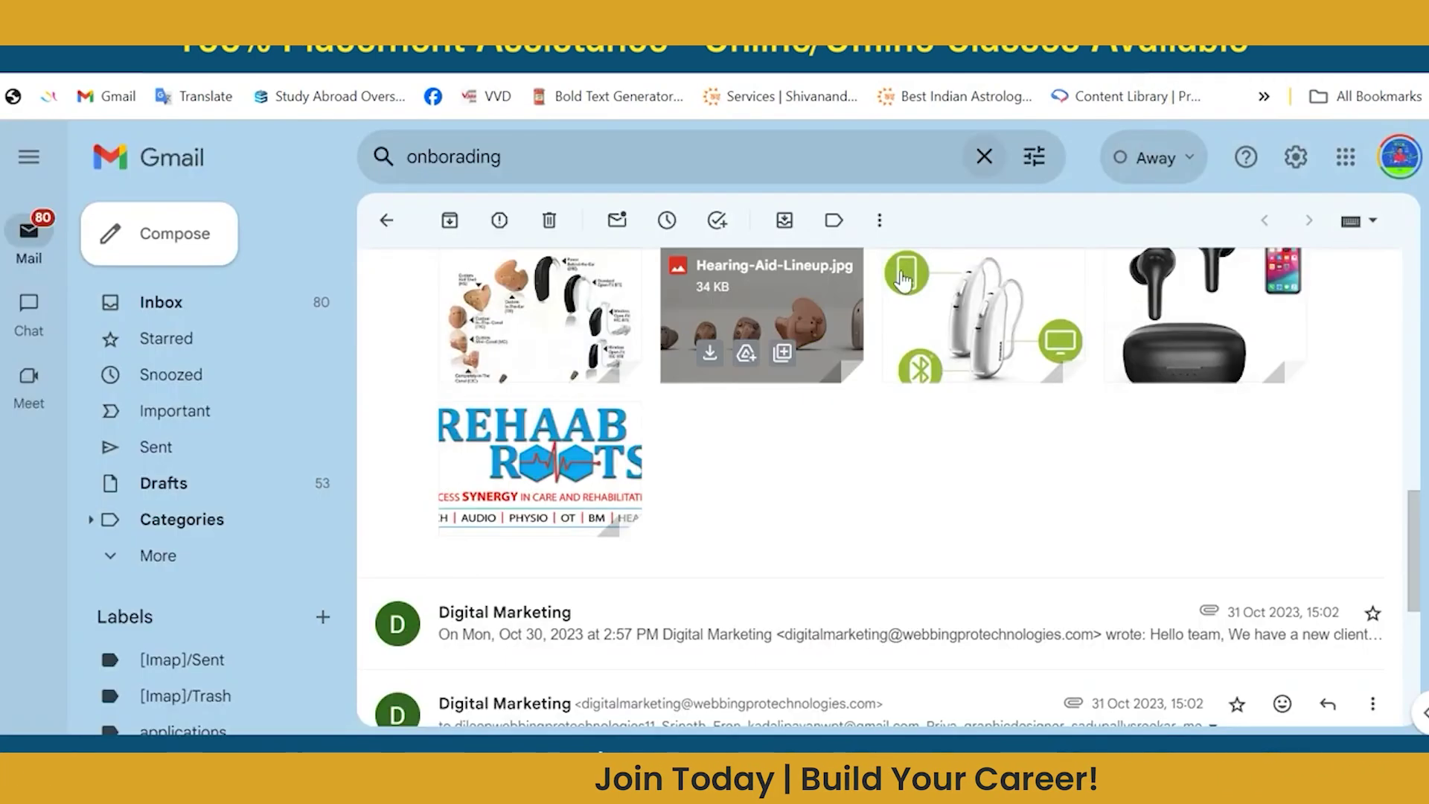
{"action": "scroll", "coordinate": [832, 485], "scroll_direction": "up", "scroll_amount": 5}
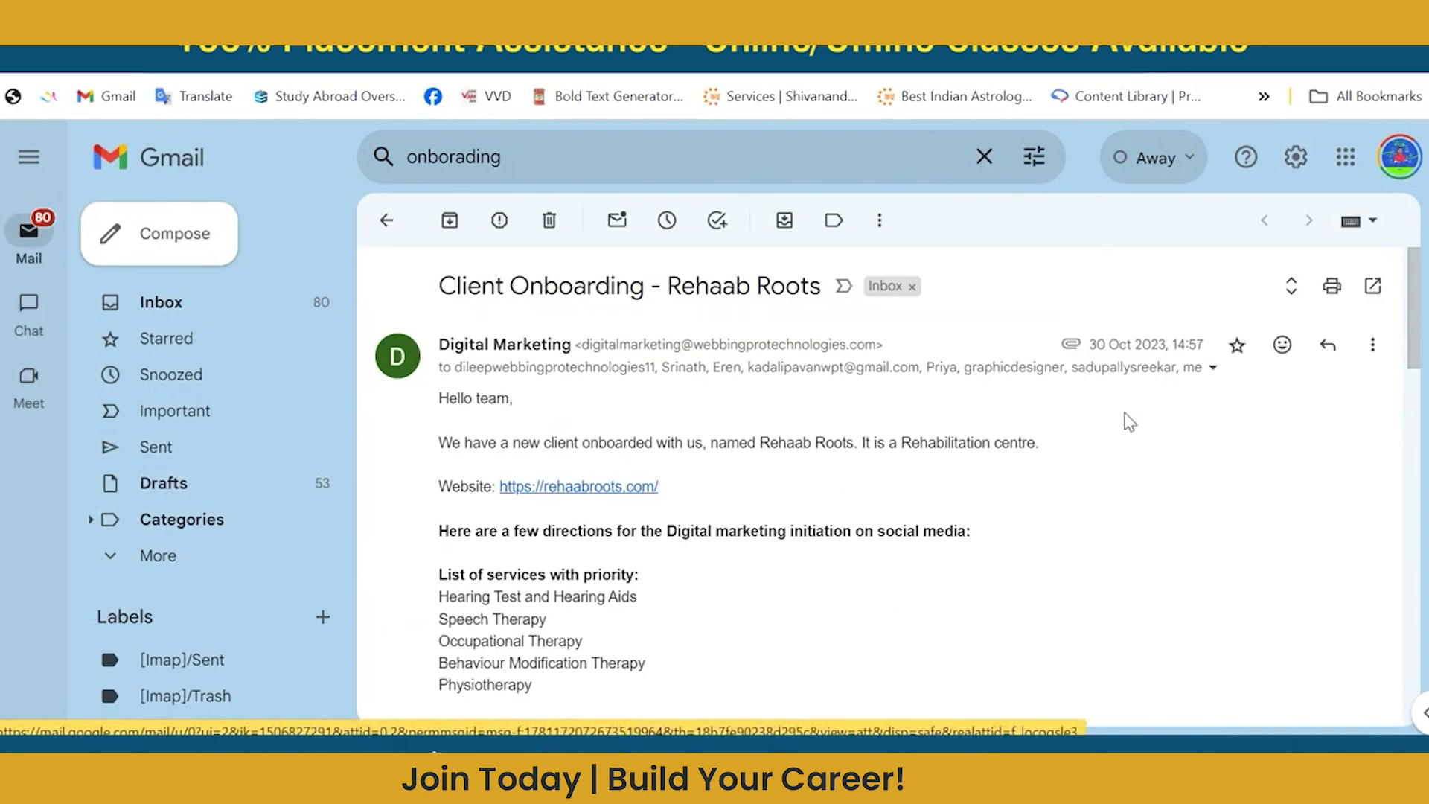
{"action": "left_click", "coordinate": [1212, 367]}
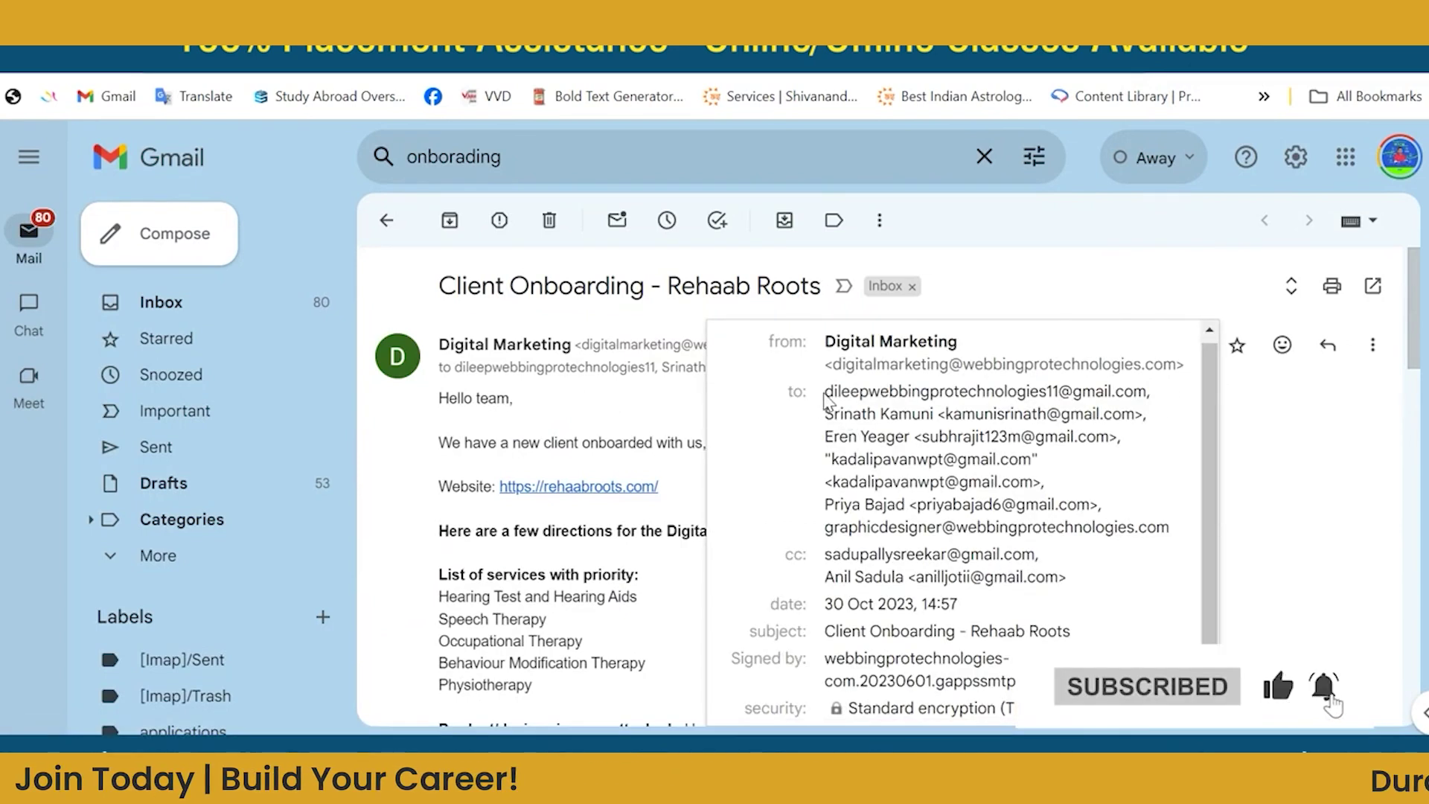
{"action": "left_click_drag", "start_coordinate": [825, 400], "coordinate": [1177, 537]}
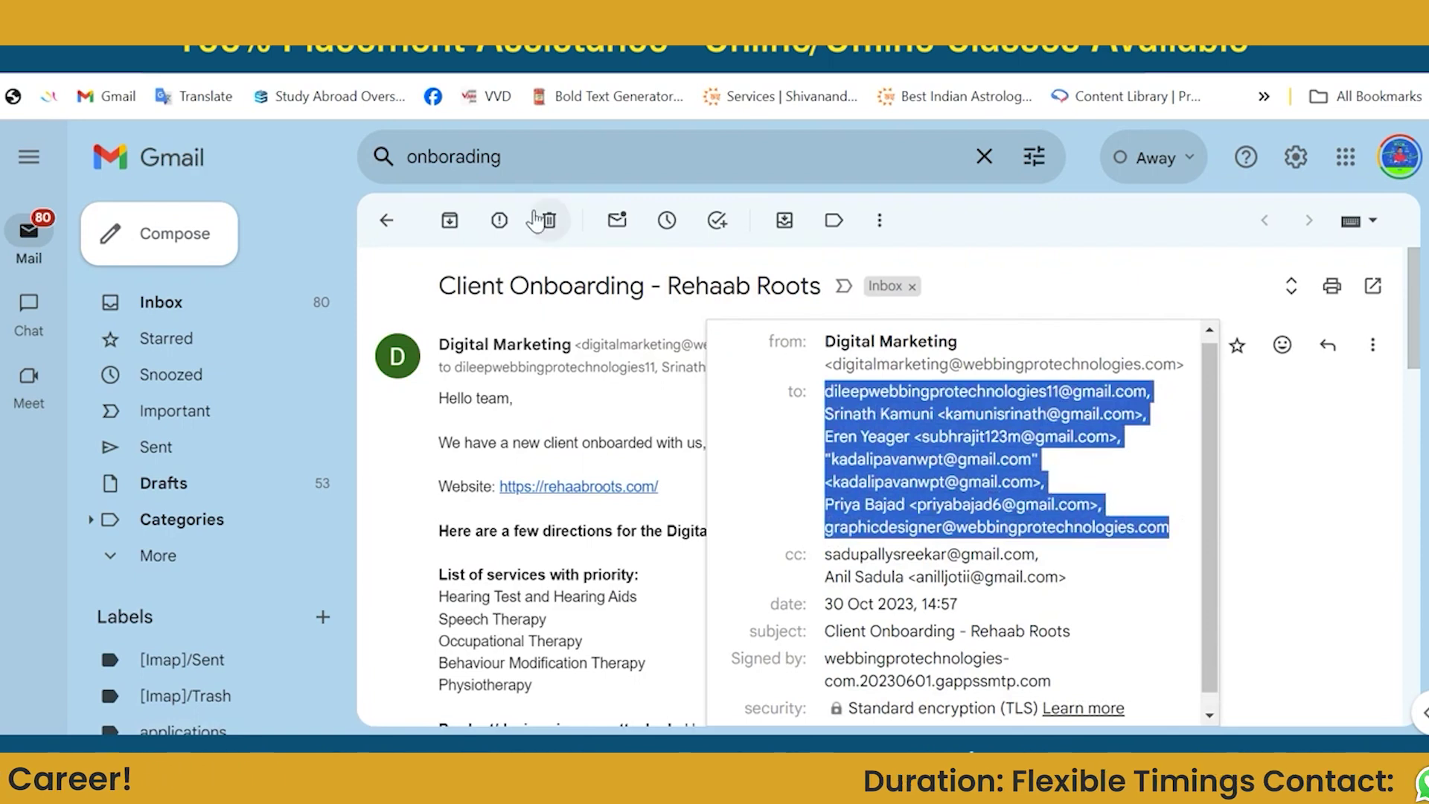
{"action": "left_click", "coordinate": [794, 507]}
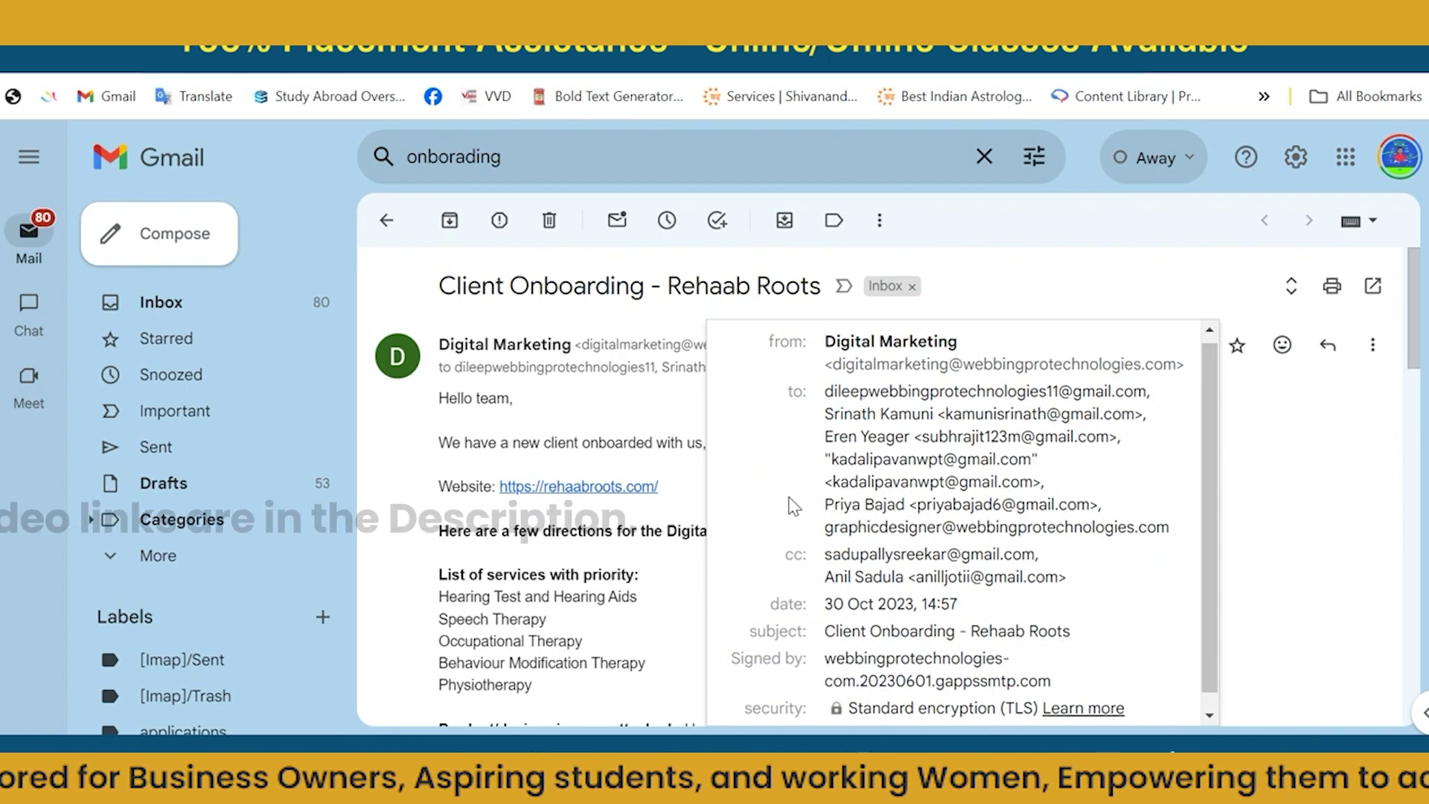
{"action": "left_click", "coordinate": [1329, 513]}
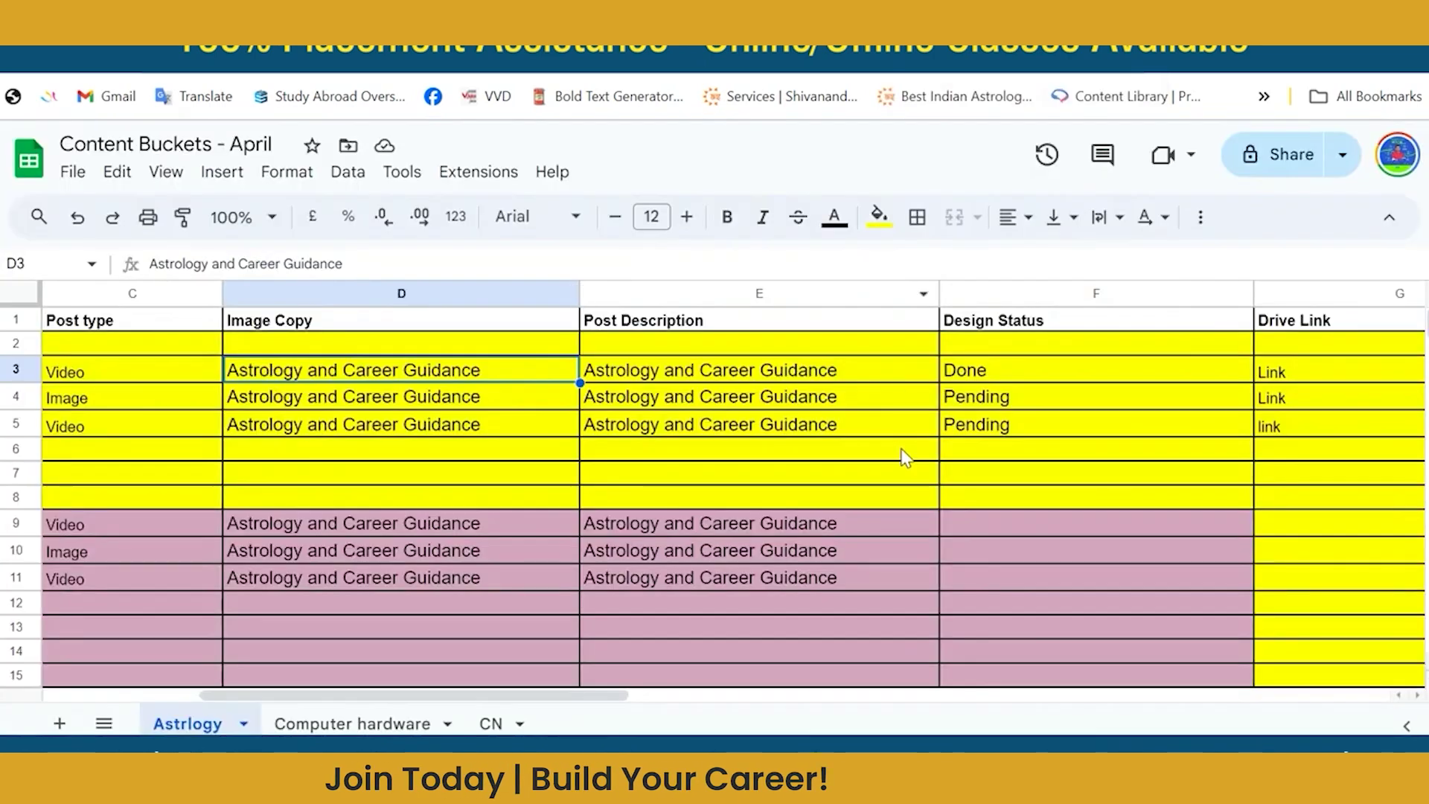
Review cells E6 and G3 in the April calendar, then switch to the Class -4 document.
{"action": "left_click", "coordinate": [905, 457]}
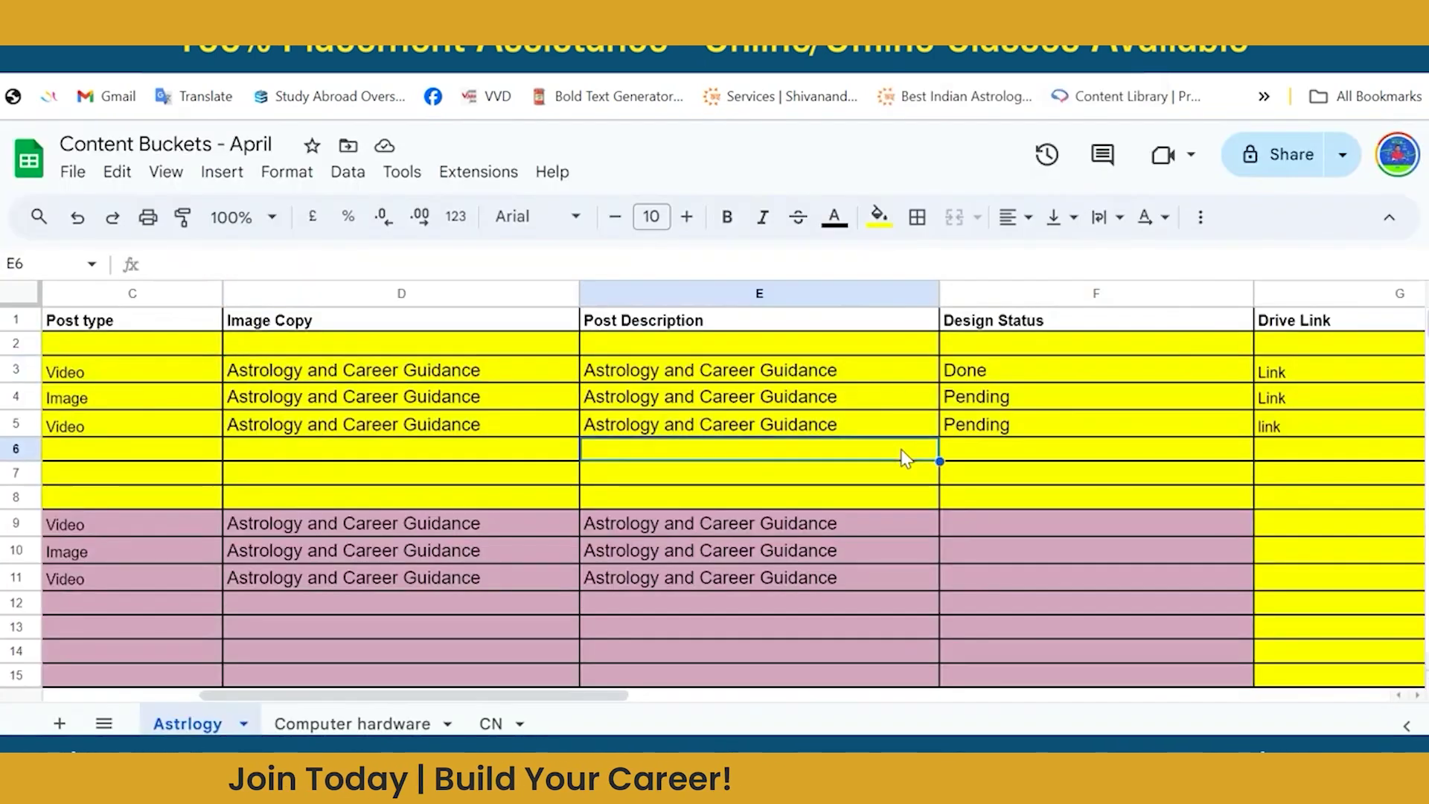
{"action": "left_click", "coordinate": [1293, 378]}
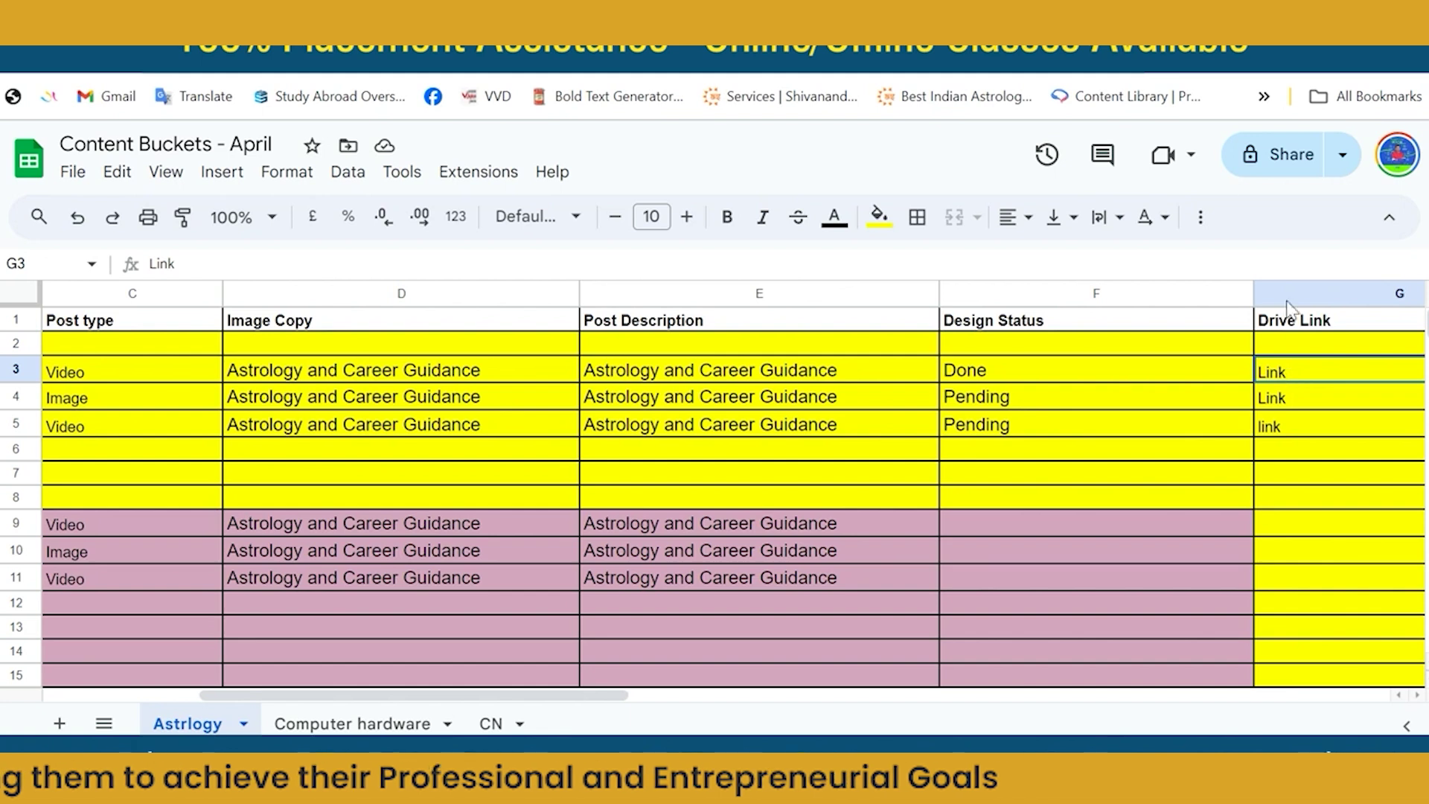
{"action": "left_click", "coordinate": [734, 24]}
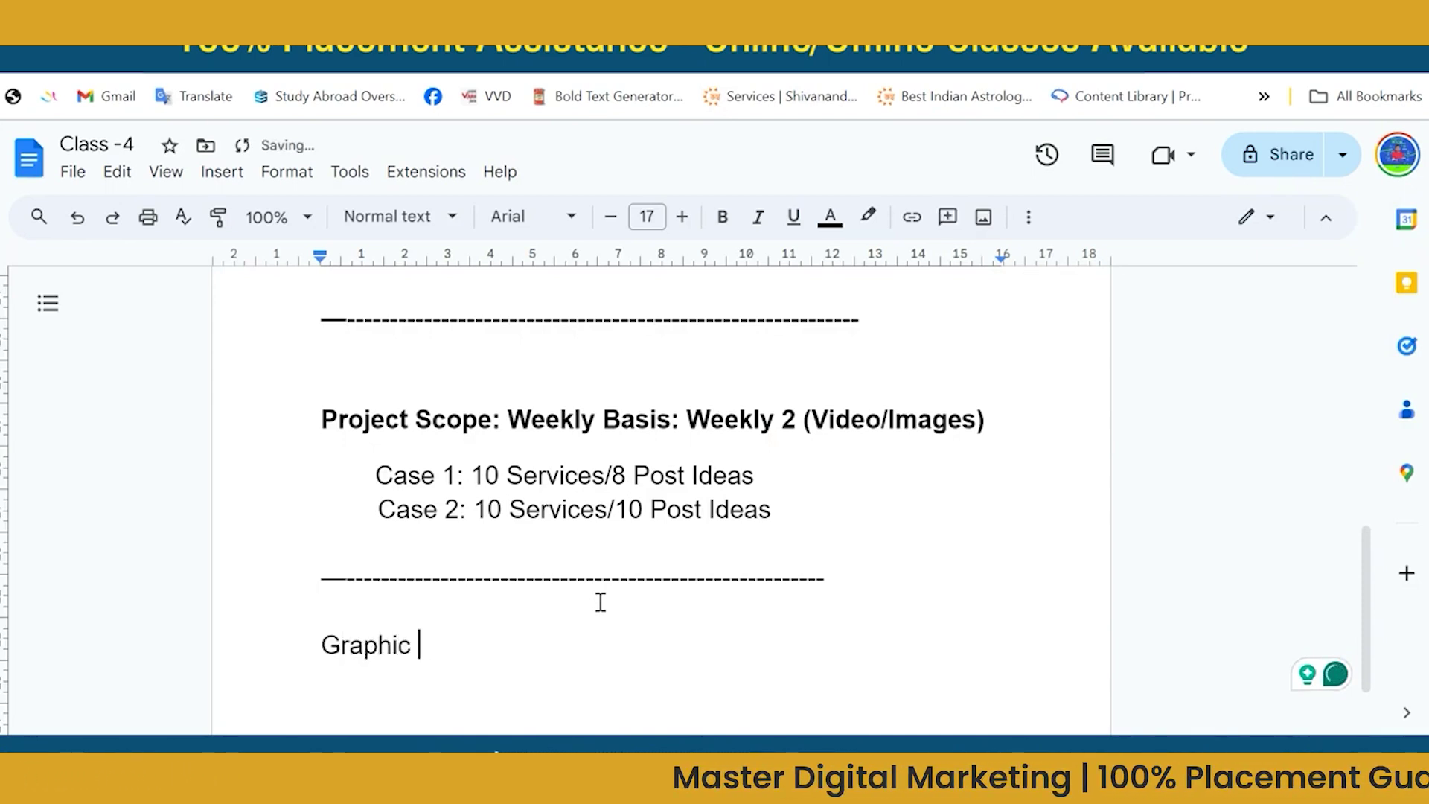
Continue the line as 'Graphic Designers : 10 Client /' below the dashed divider.
{"action": "type", "text": "signers "}
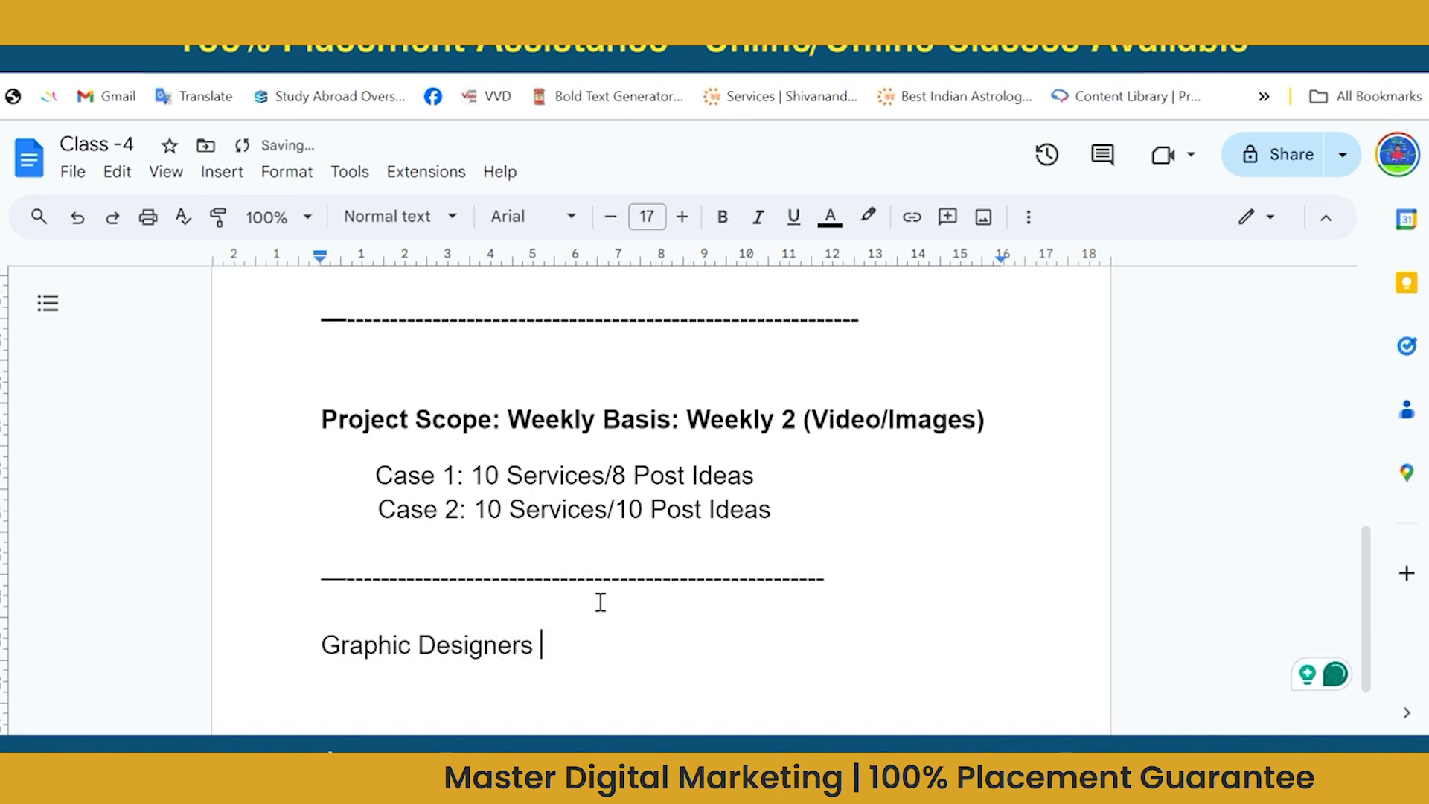
{"action": "type", "text": ": "}
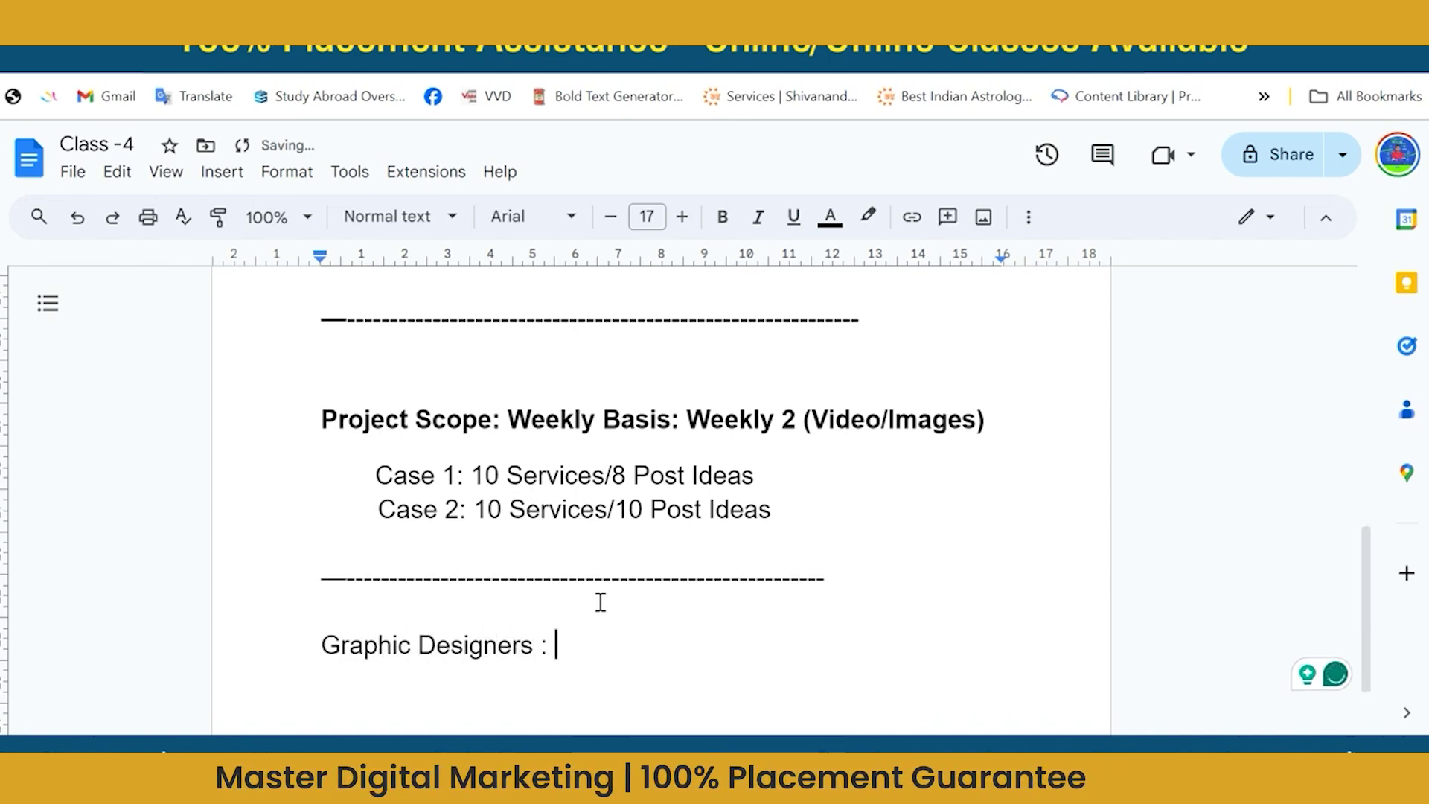
{"action": "type", "text": "10 Client "}
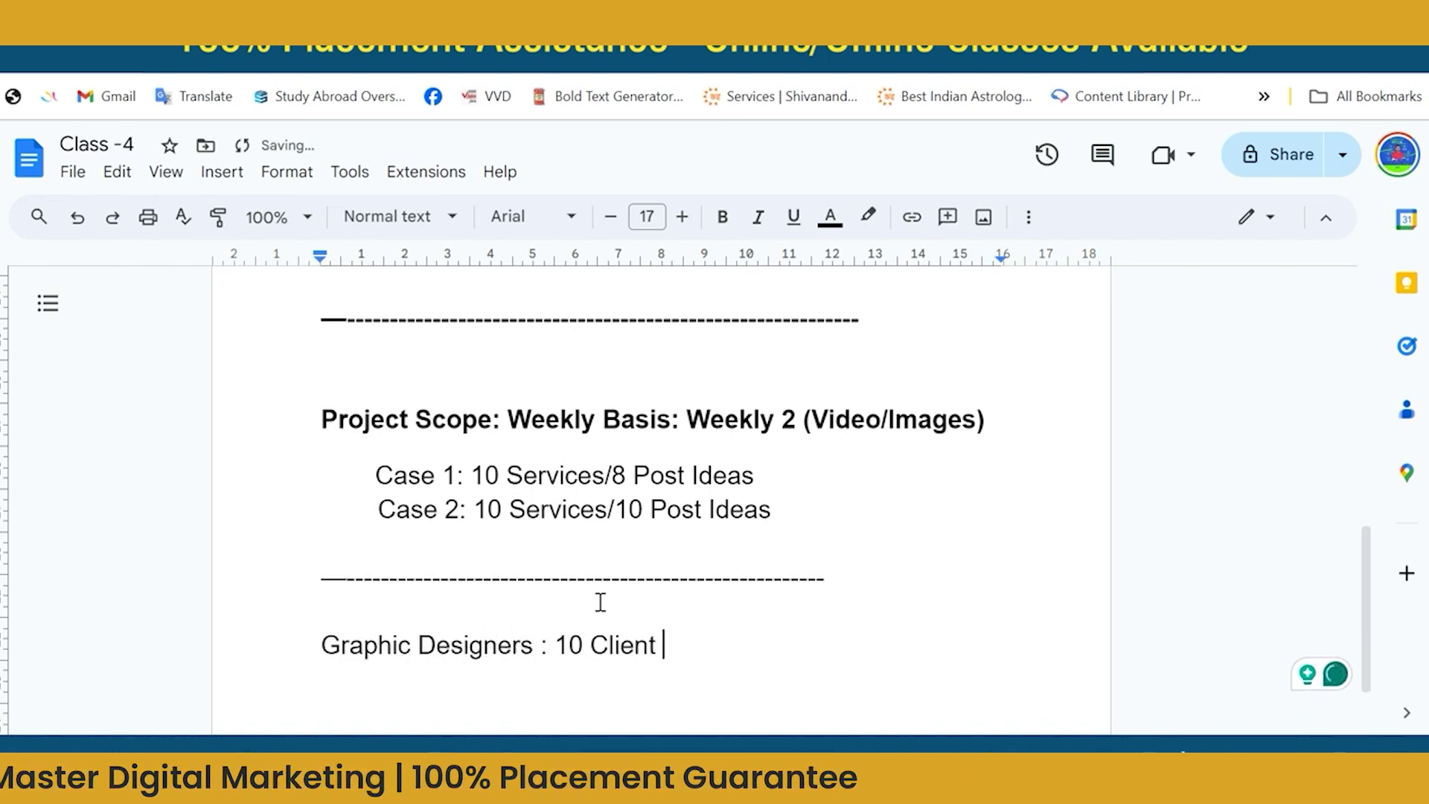
{"action": "type", "text": "/1"}
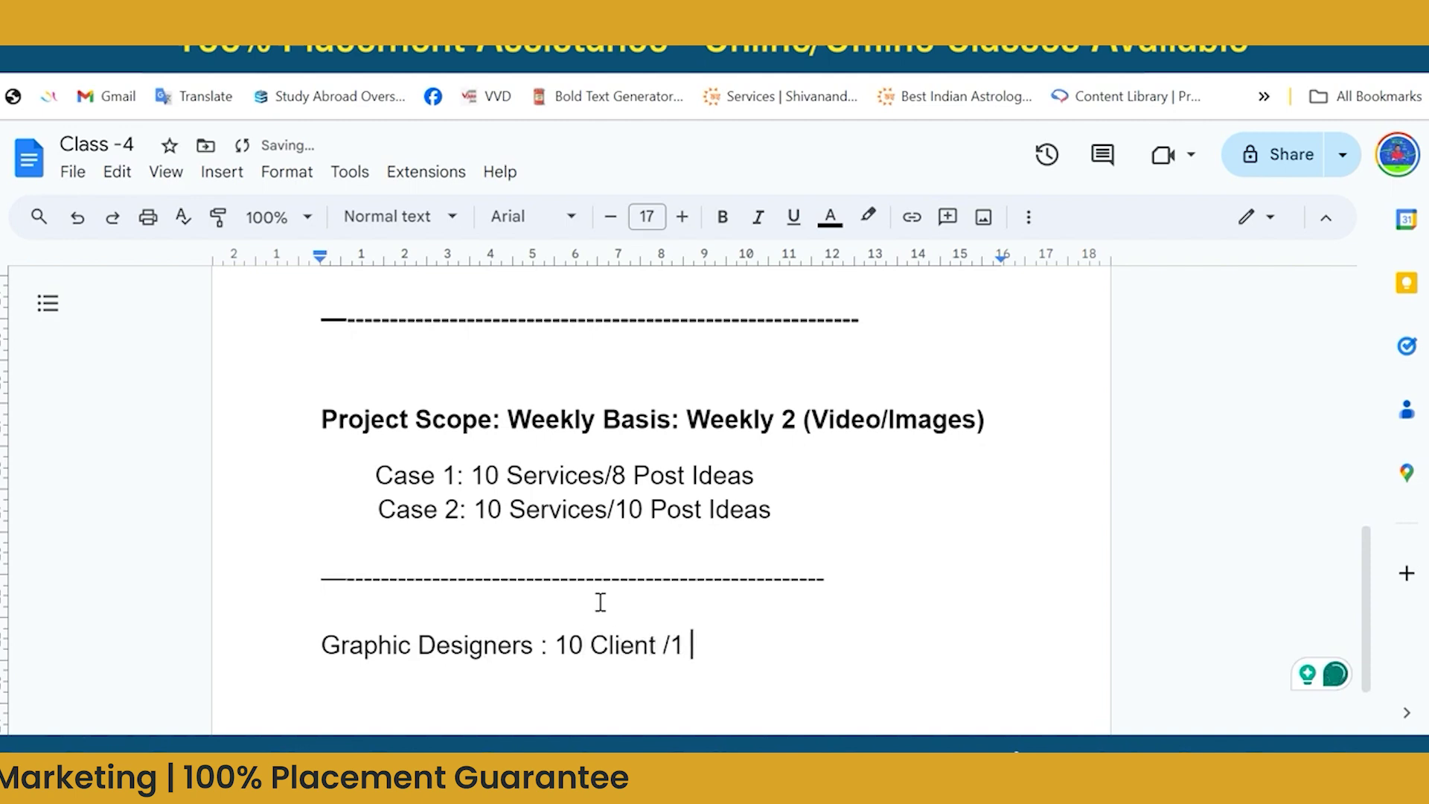
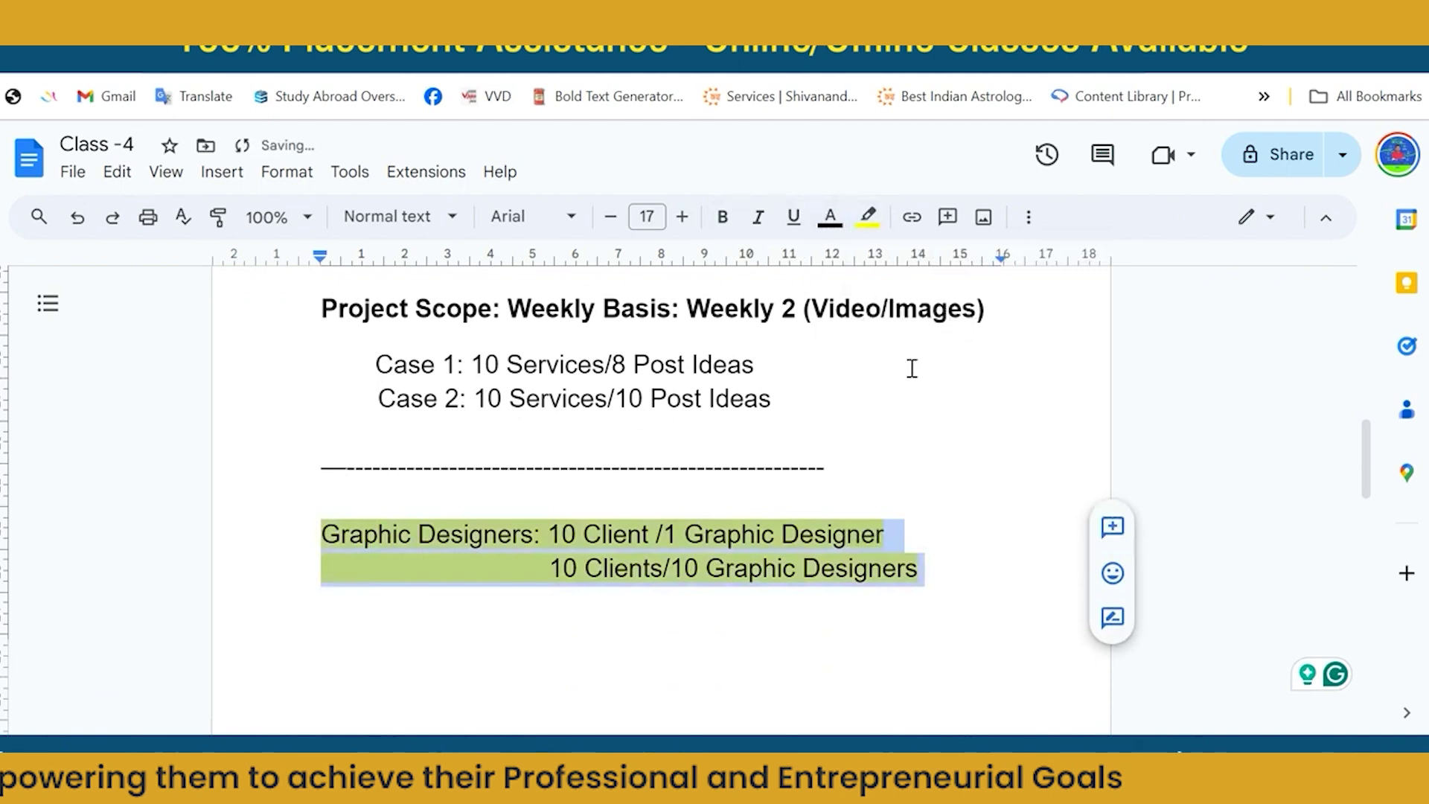
Bold the yellow-highlighted Graphic Designers lines and add blank lines below them.
{"action": "left_click", "coordinate": [722, 216]}
{"action": "left_click", "coordinate": [465, 607]}
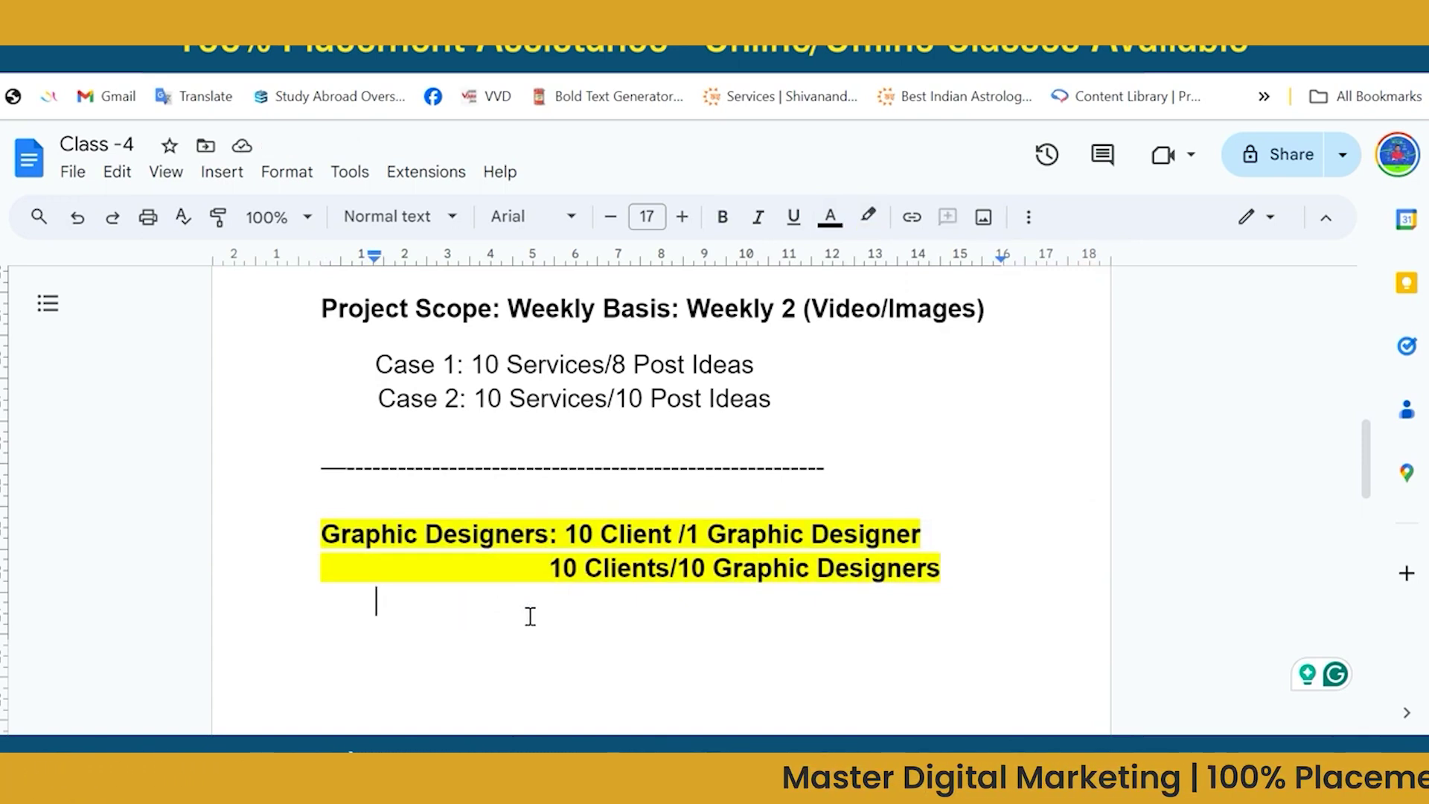
{"action": "key", "text": "BackSpace"}
{"action": "key", "text": "Return"}
{"action": "key", "text": "Return"}
{"action": "key", "text": "Return"}
{"action": "key", "text": "Return"}
{"action": "scroll", "coordinate": [529, 616], "scroll_direction": "down", "scroll_amount": 1}
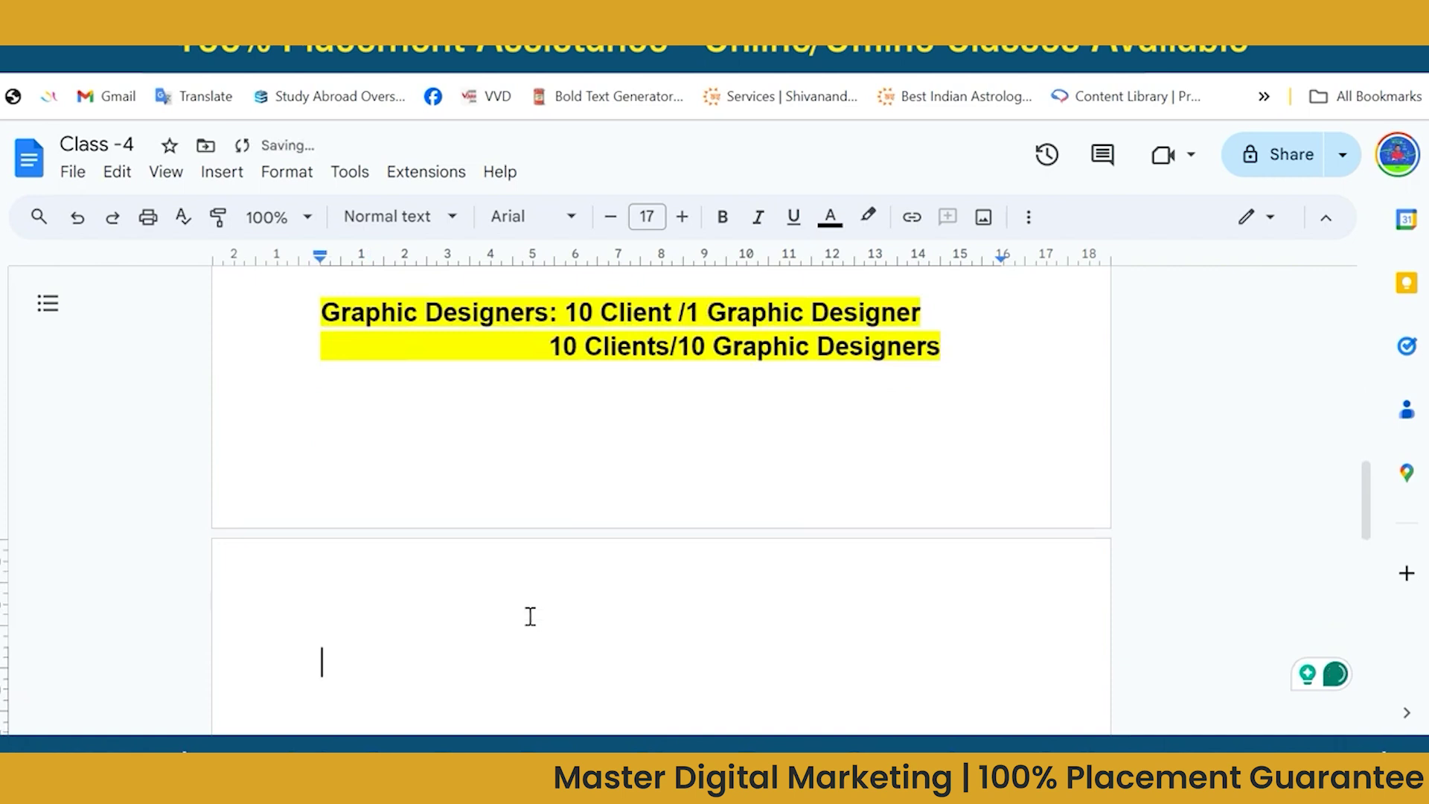
{"action": "scroll", "coordinate": [530, 616], "scroll_direction": "up", "scroll_amount": 3}
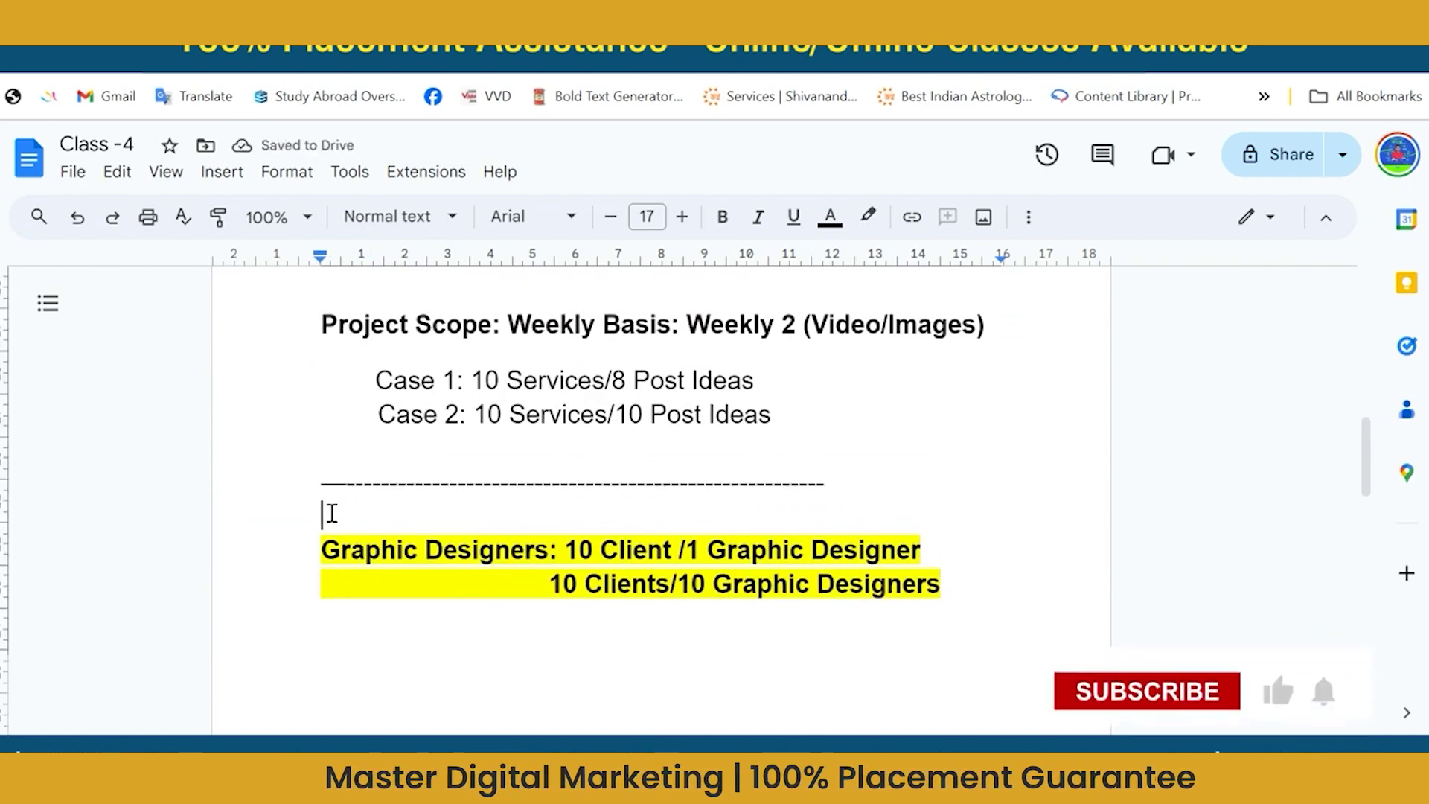
{"action": "key", "text": "Return"}
{"action": "key", "text": "Return"}
{"action": "key", "text": "Return"}
{"action": "key", "text": "Return"}
{"action": "scroll", "coordinate": [332, 513], "scroll_direction": "down", "scroll_amount": 4}
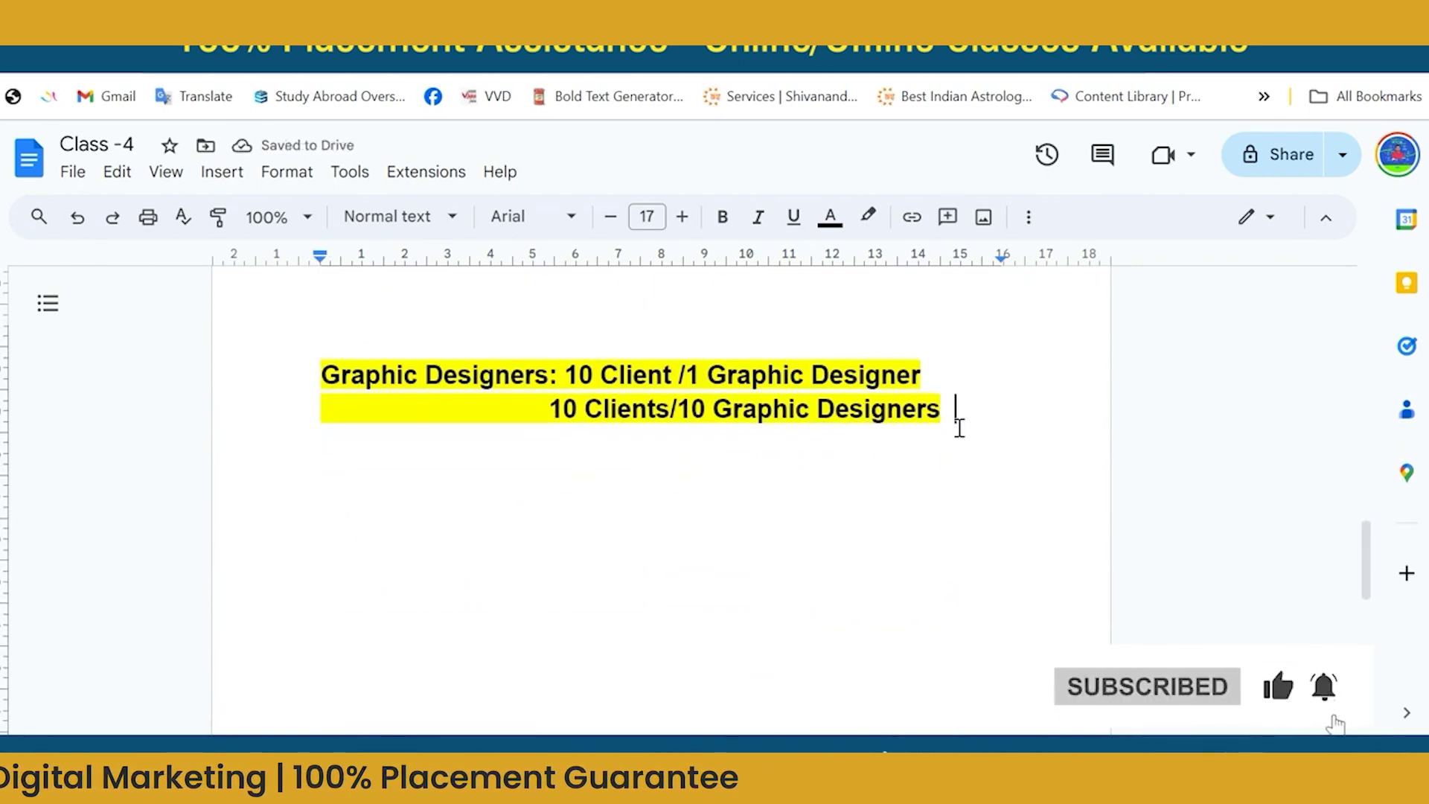
{"action": "key", "text": "Return"}
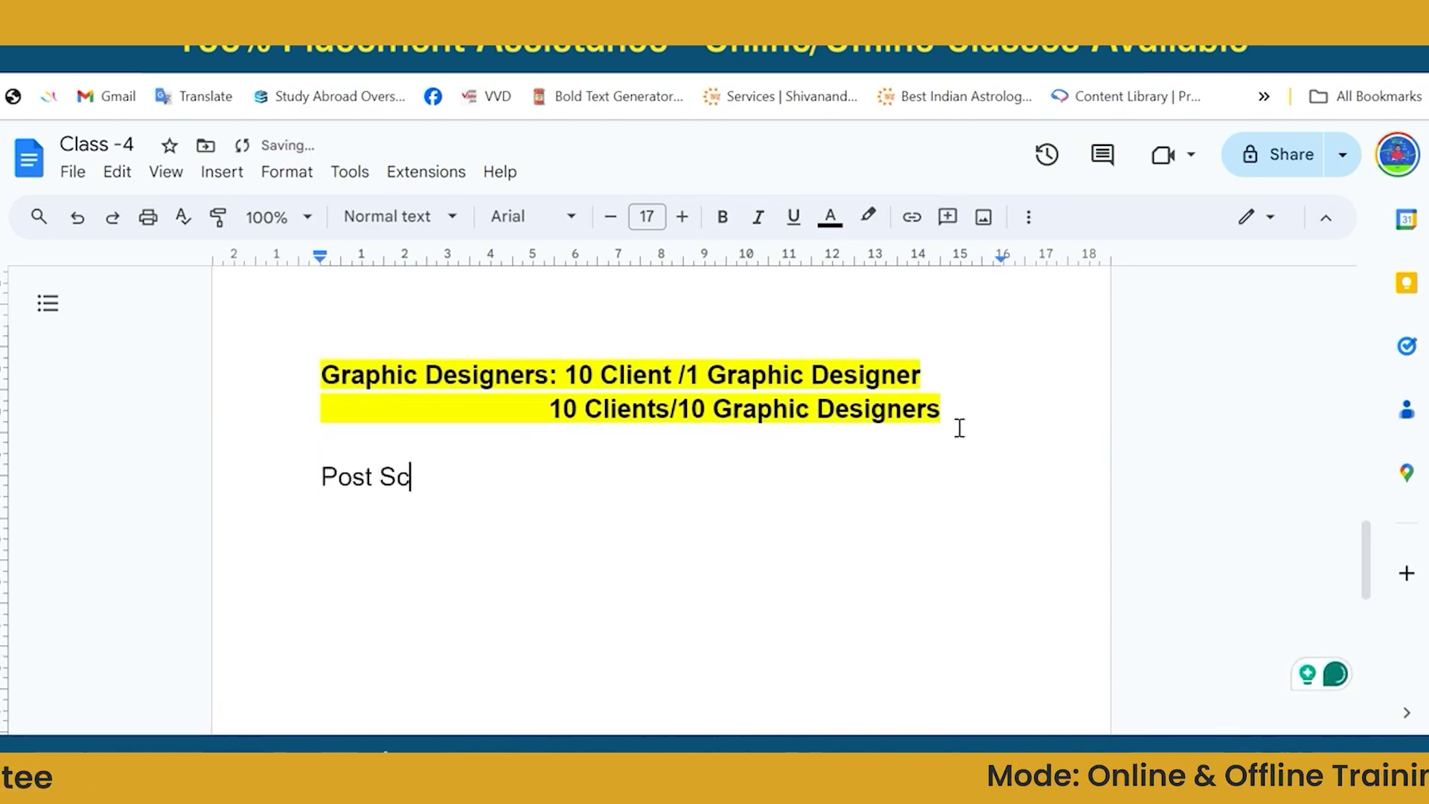
Type 'Post Scheduling Option:' on the new line, then go to the Content Buckets - April spreadsheet.
{"action": "type", "text": "Post Schedul"}
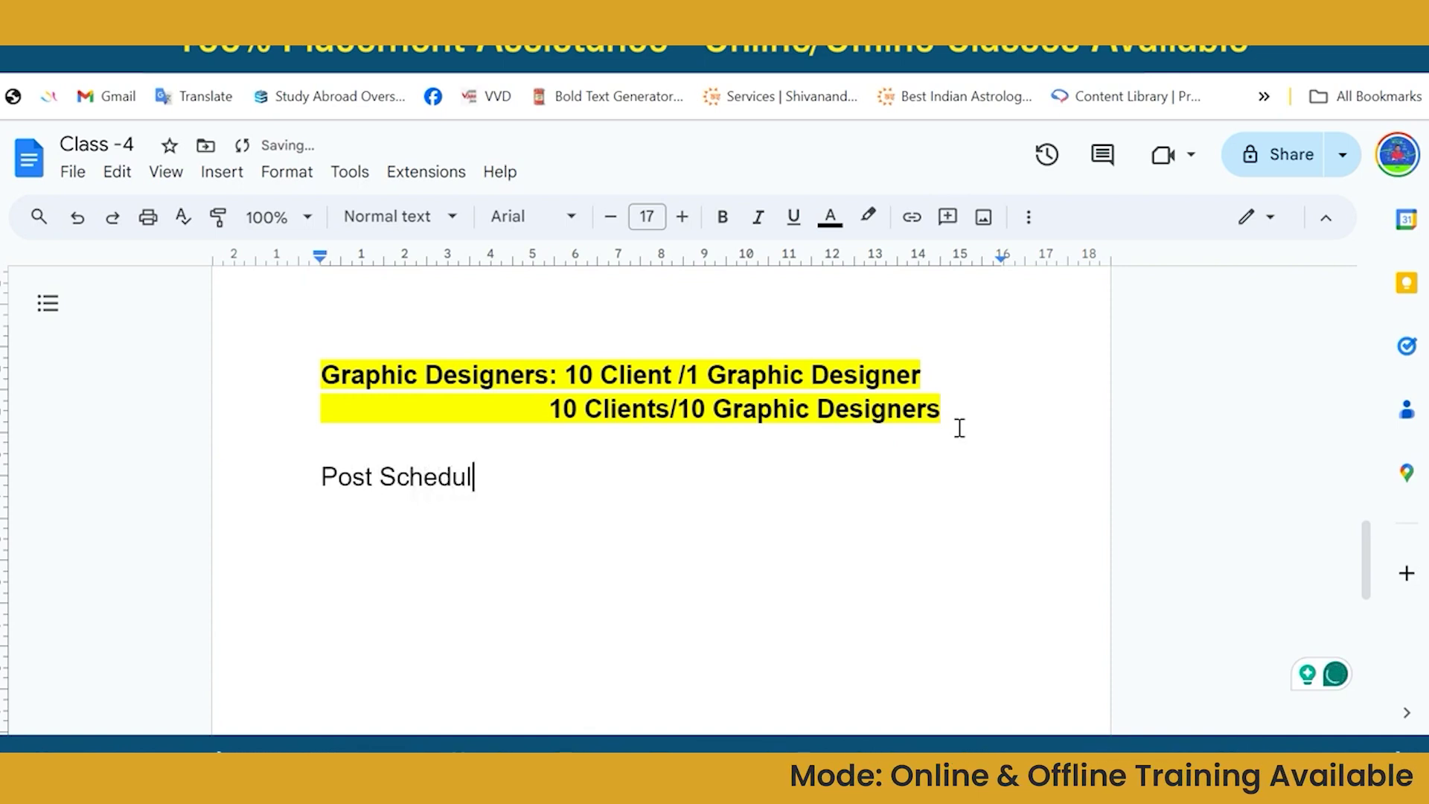
{"action": "type", "text": "ing "}
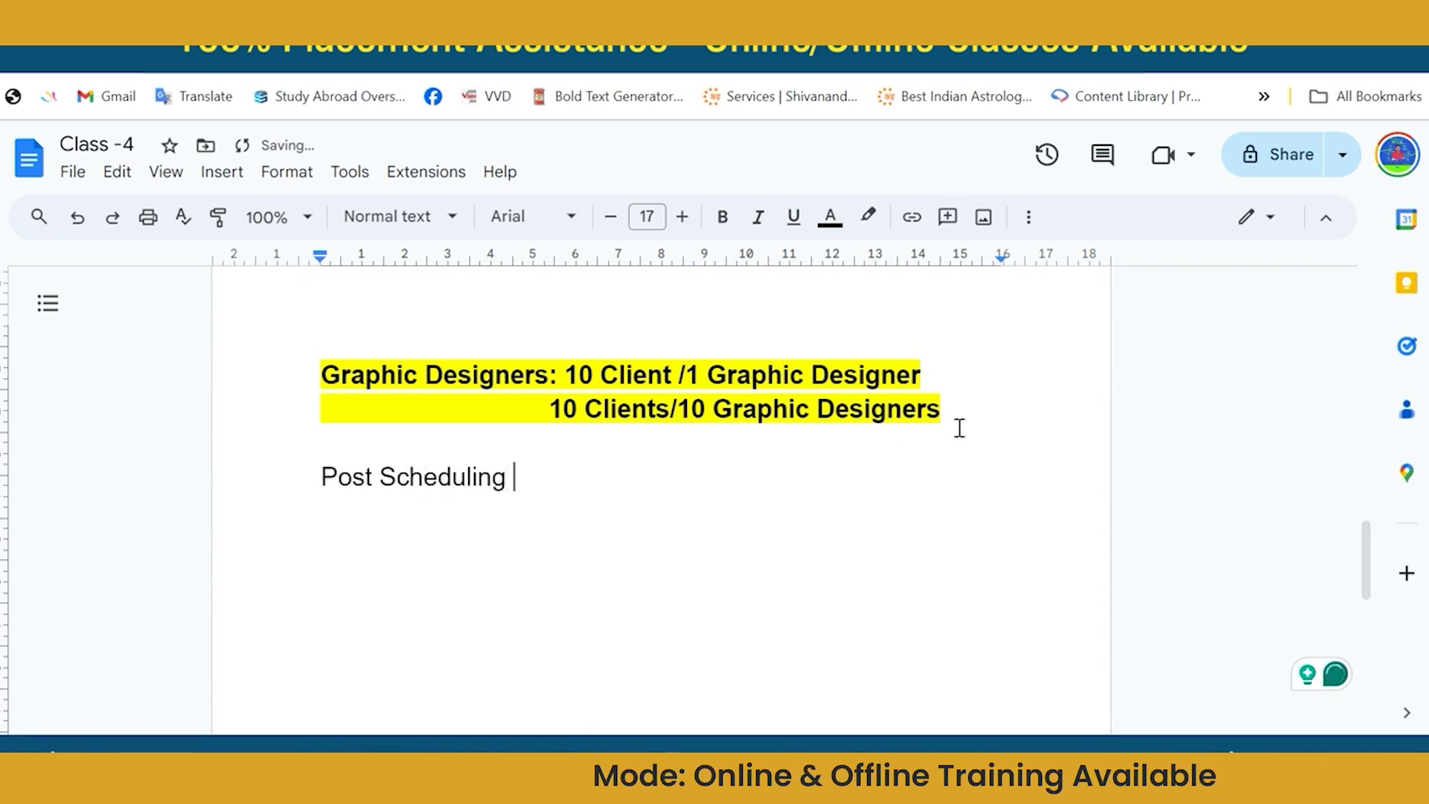
{"action": "type", "text": "Option> \\"}
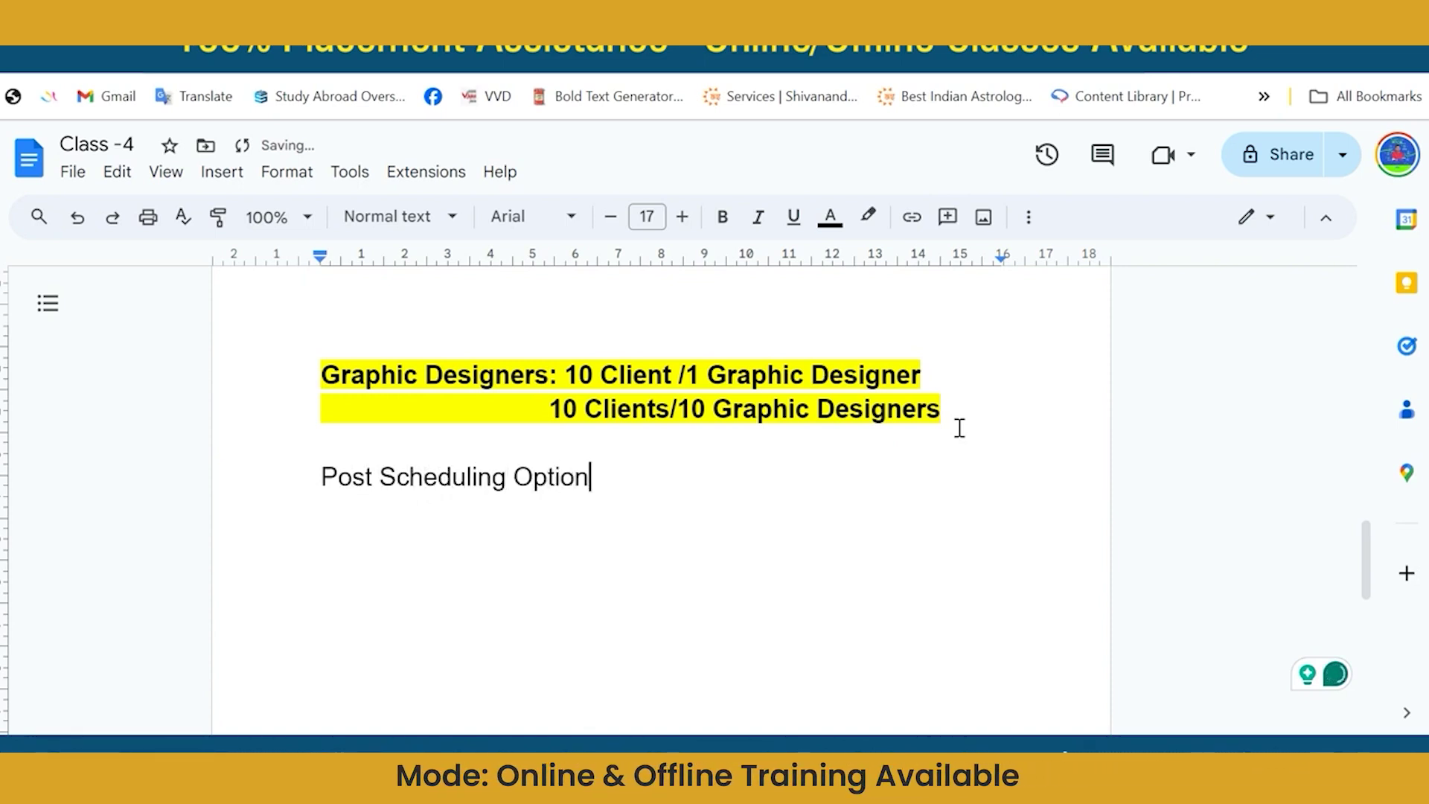
{"action": "key", "text": "BackSpace"}
{"action": "key", "text": "BackSpace"}
{"action": "key", "text": "BackSpace"}
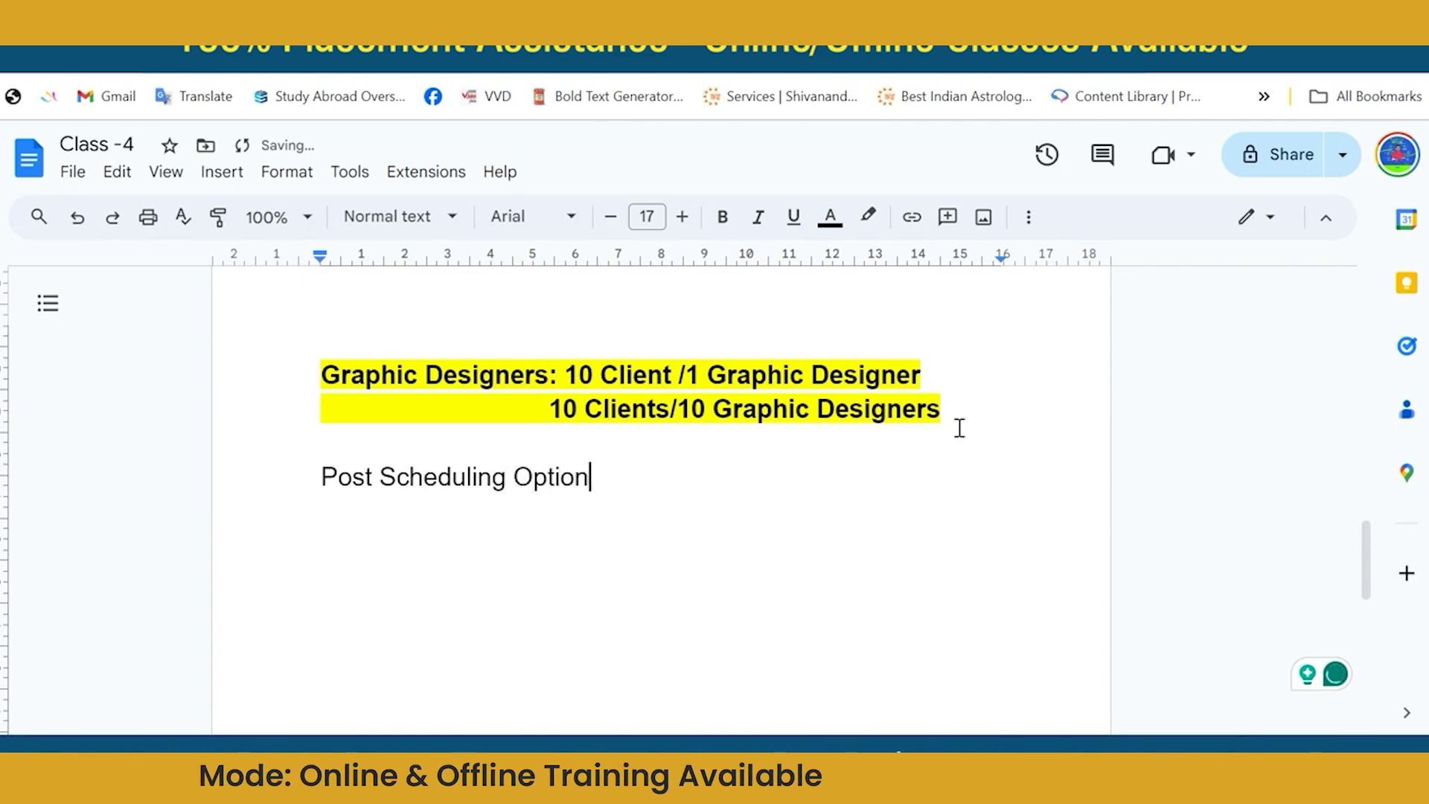
{"action": "type", "text": ":"}
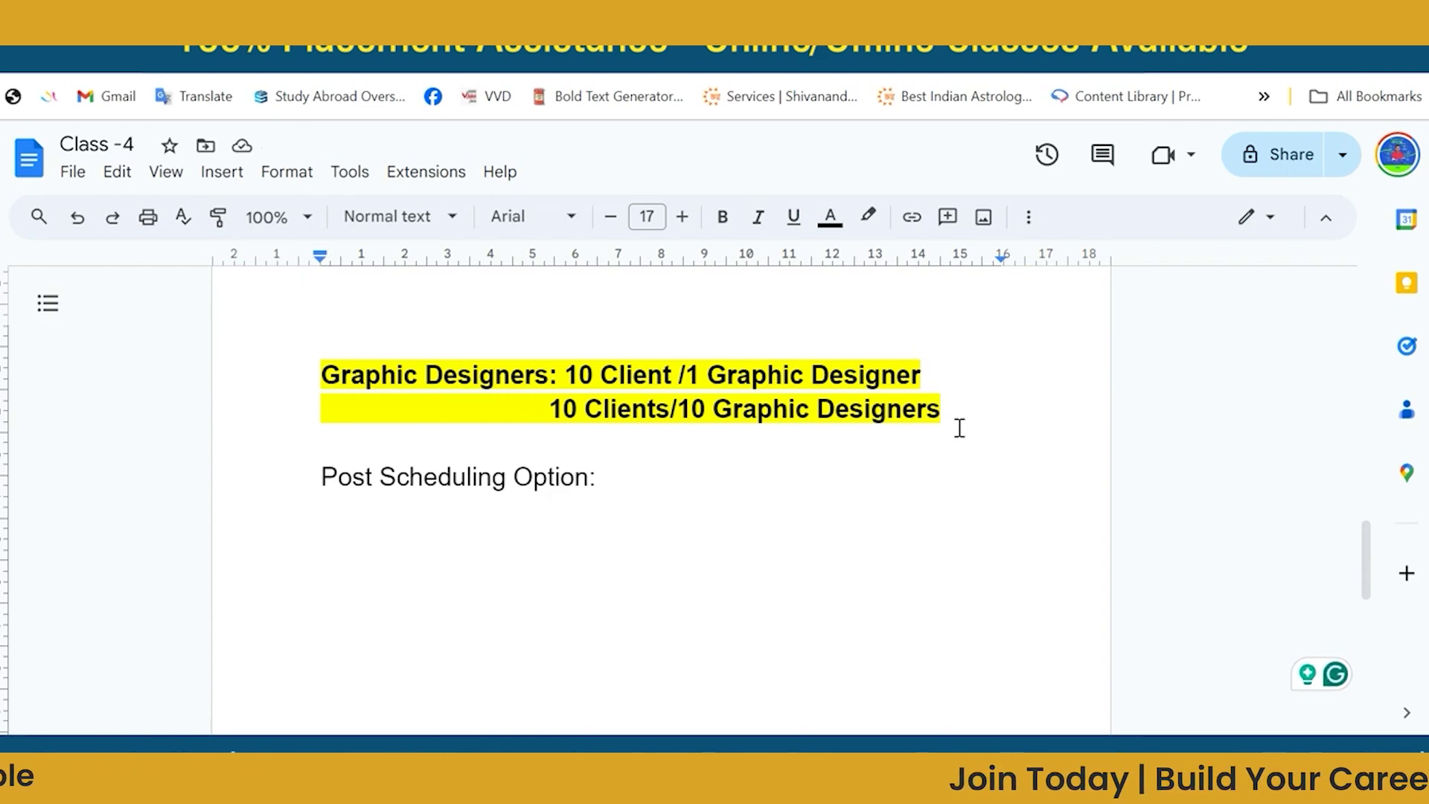
{"action": "left_click", "coordinate": [335, 22]}
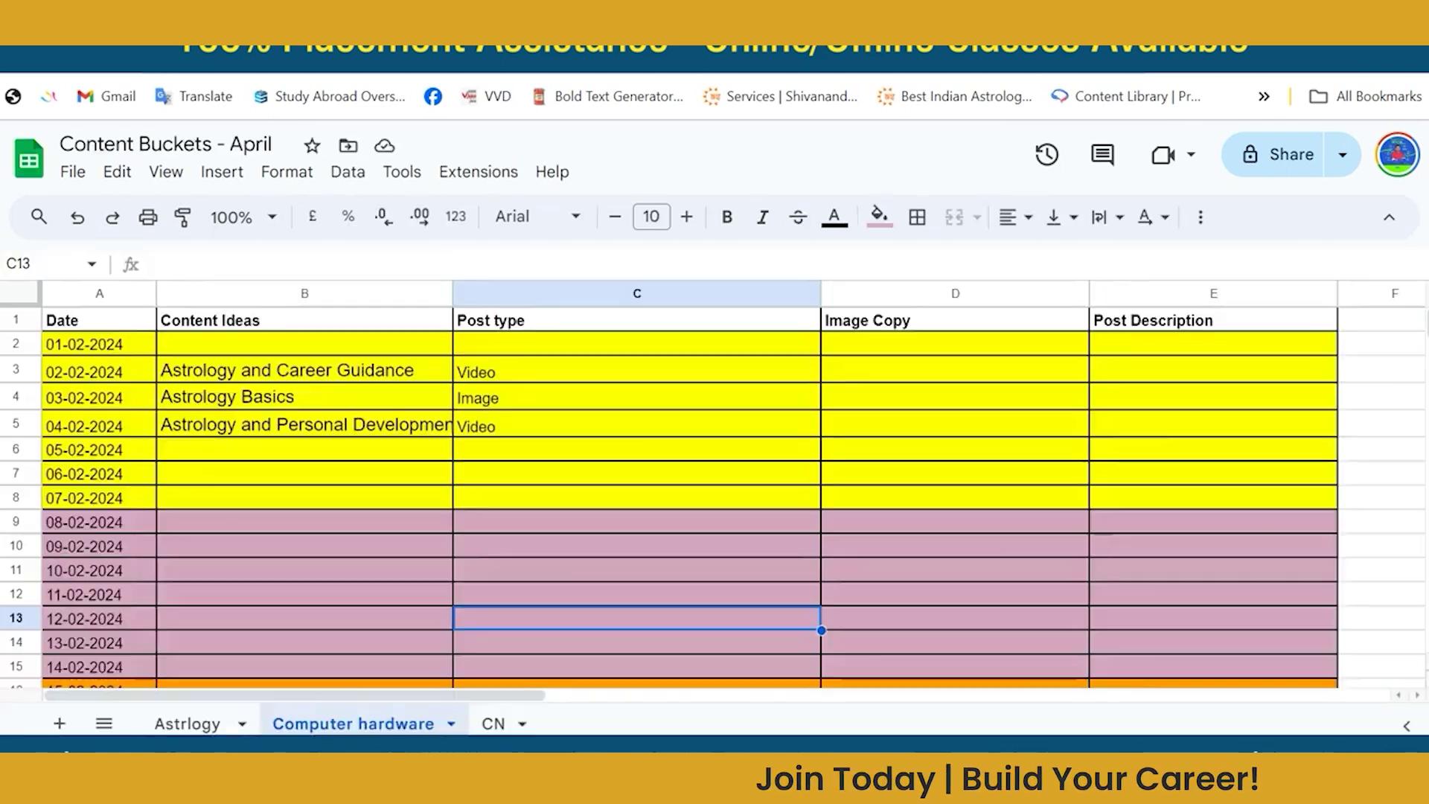
{"action": "left_click", "coordinate": [333, 507]}
{"action": "scroll", "coordinate": [333, 506], "scroll_direction": "right", "scroll_amount": 1}
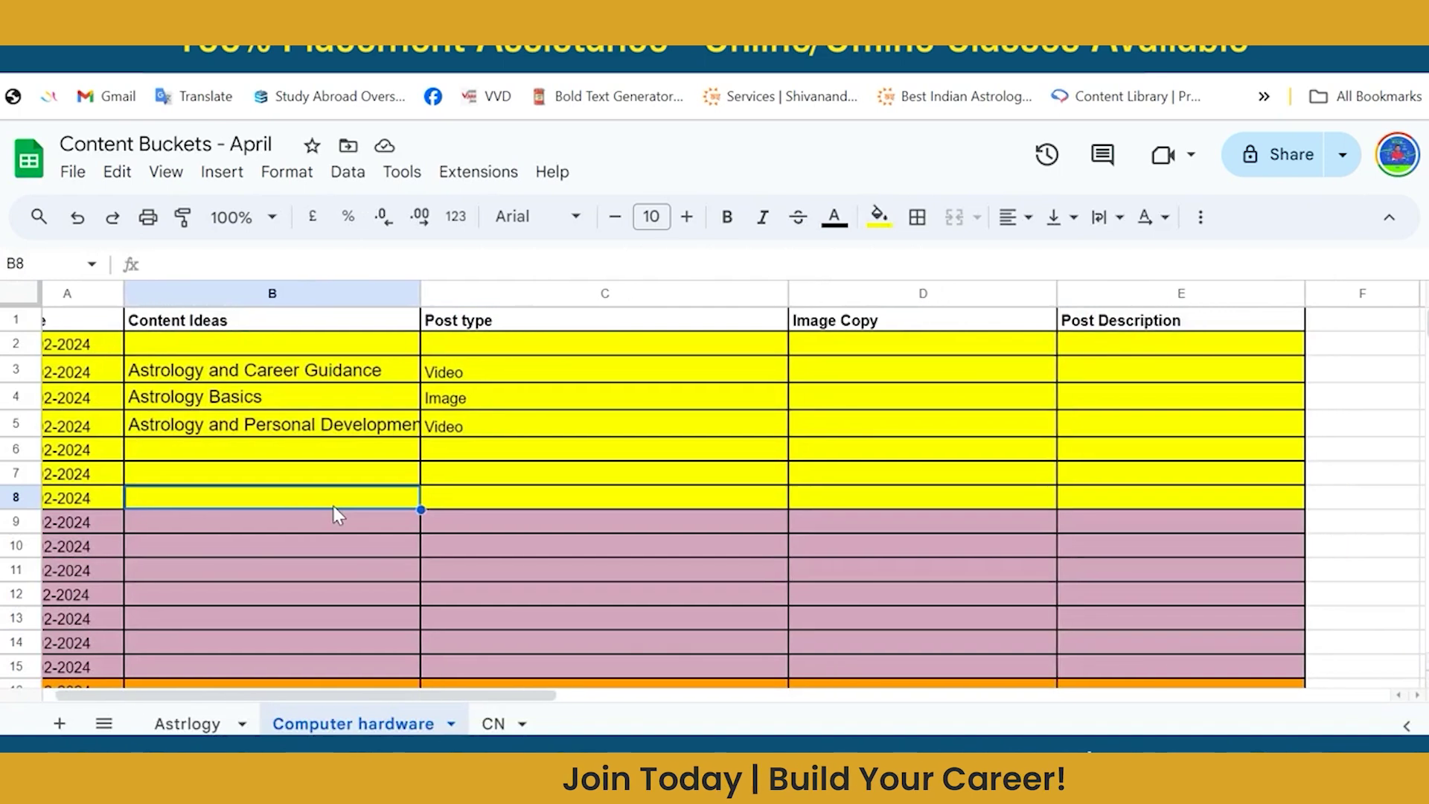
{"action": "scroll", "coordinate": [334, 506], "scroll_direction": "left", "scroll_amount": 1}
{"action": "left_click", "coordinate": [377, 471]}
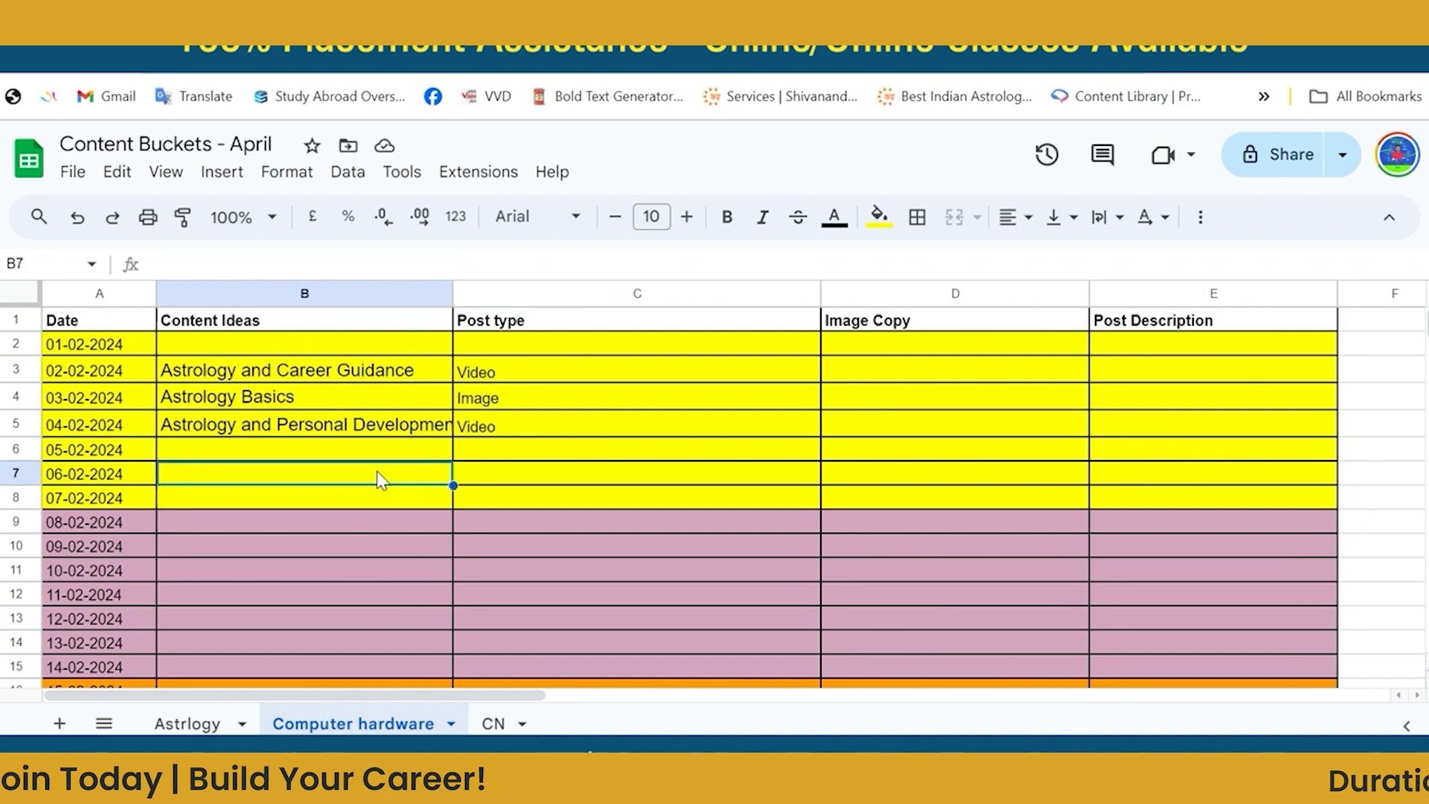
{"action": "key", "text": "Right"}
{"action": "key", "text": "Right"}
{"action": "key", "text": "Right"}
{"action": "key", "text": "Right"}
{"action": "key", "text": "Right"}
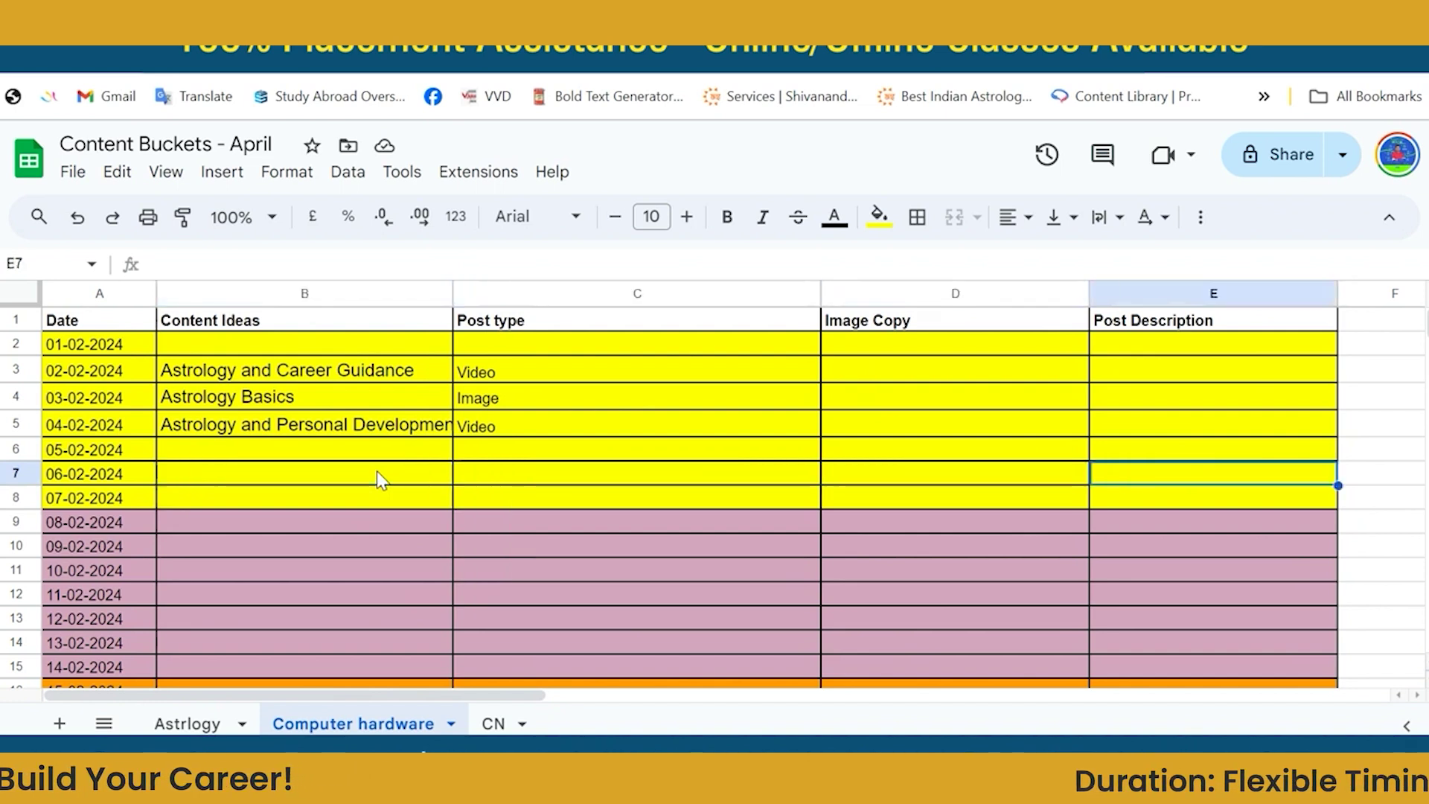
{"action": "key", "text": "Right"}
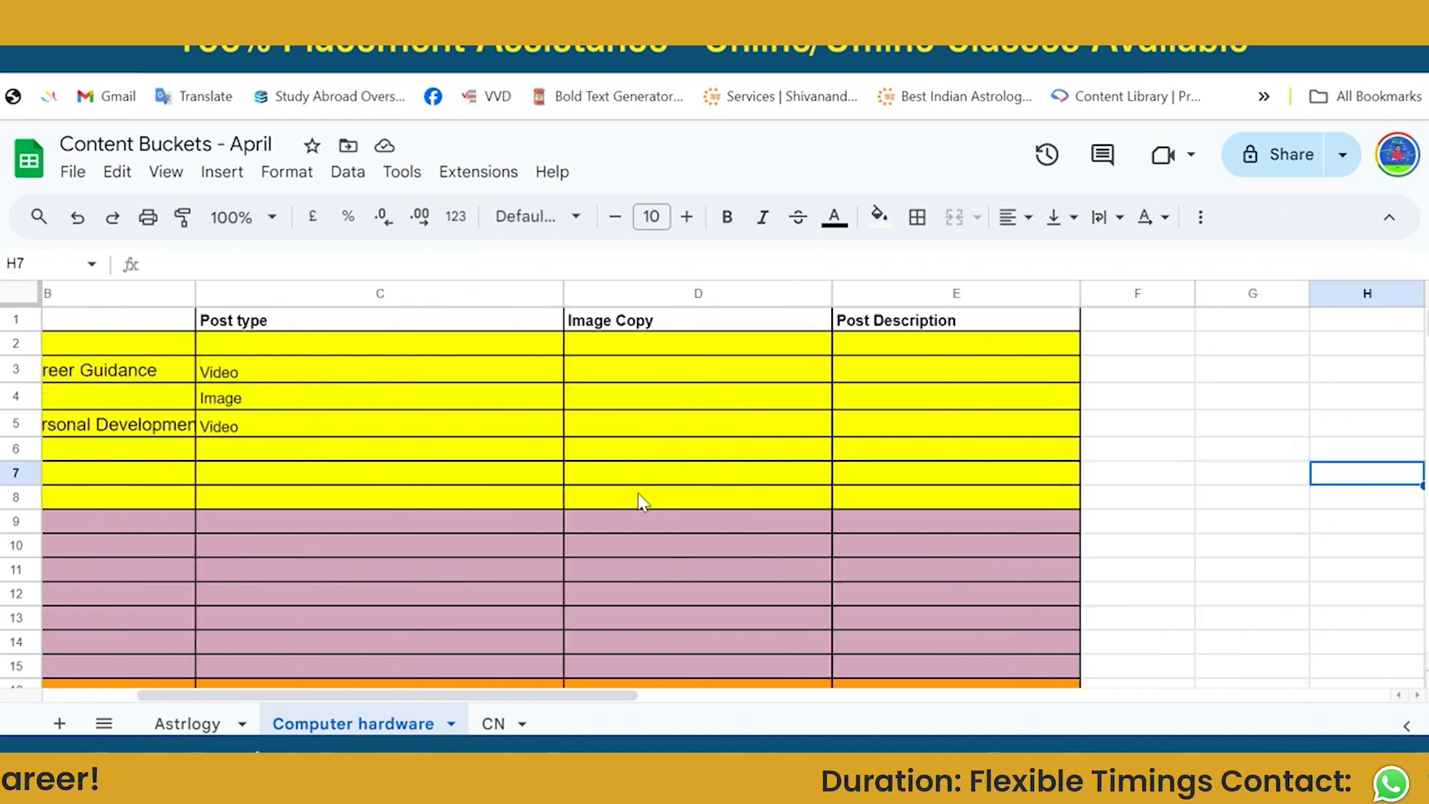
{"action": "key", "text": "ctrl+Tab"}
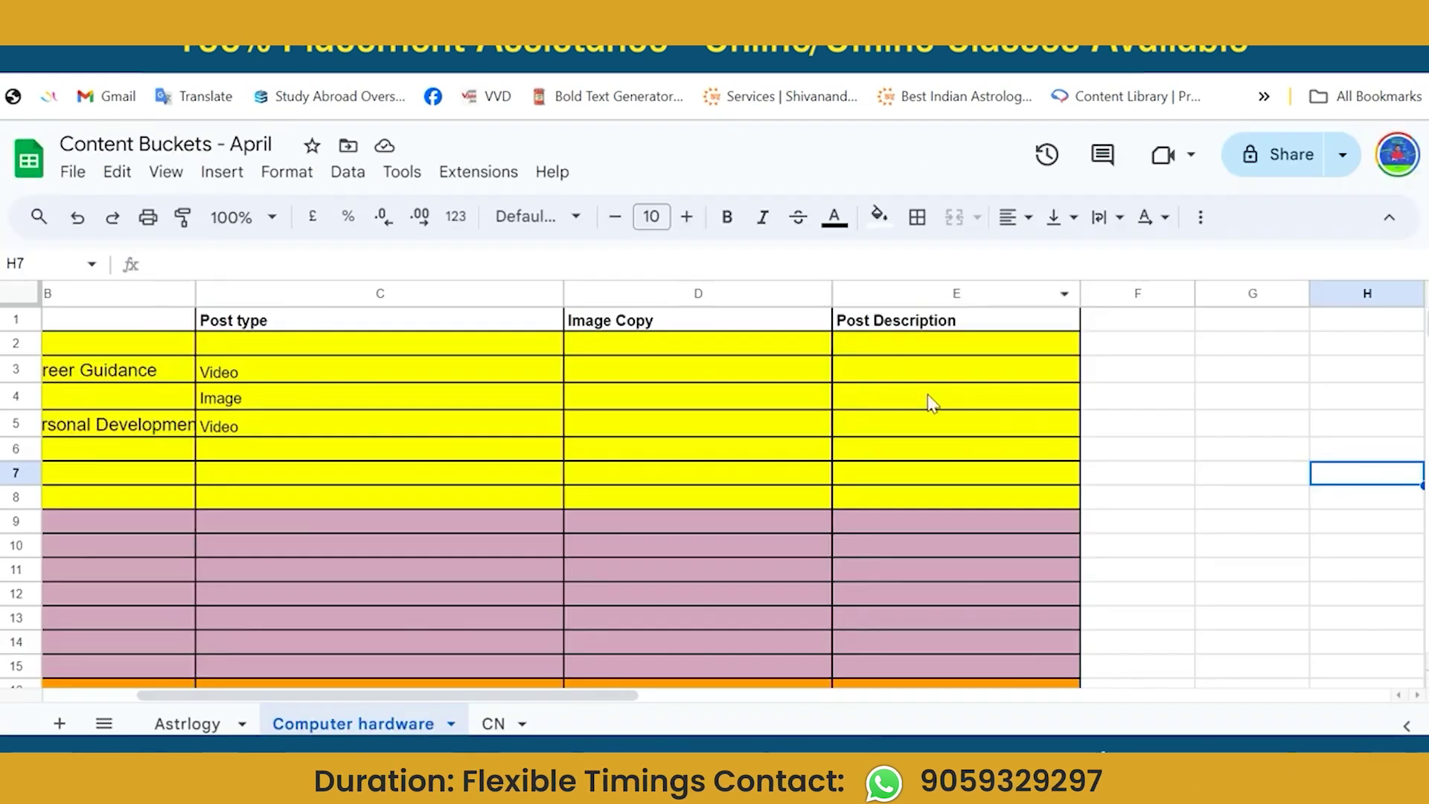
{"action": "left_click", "coordinate": [932, 403]}
{"action": "left_click", "coordinate": [1132, 322]}
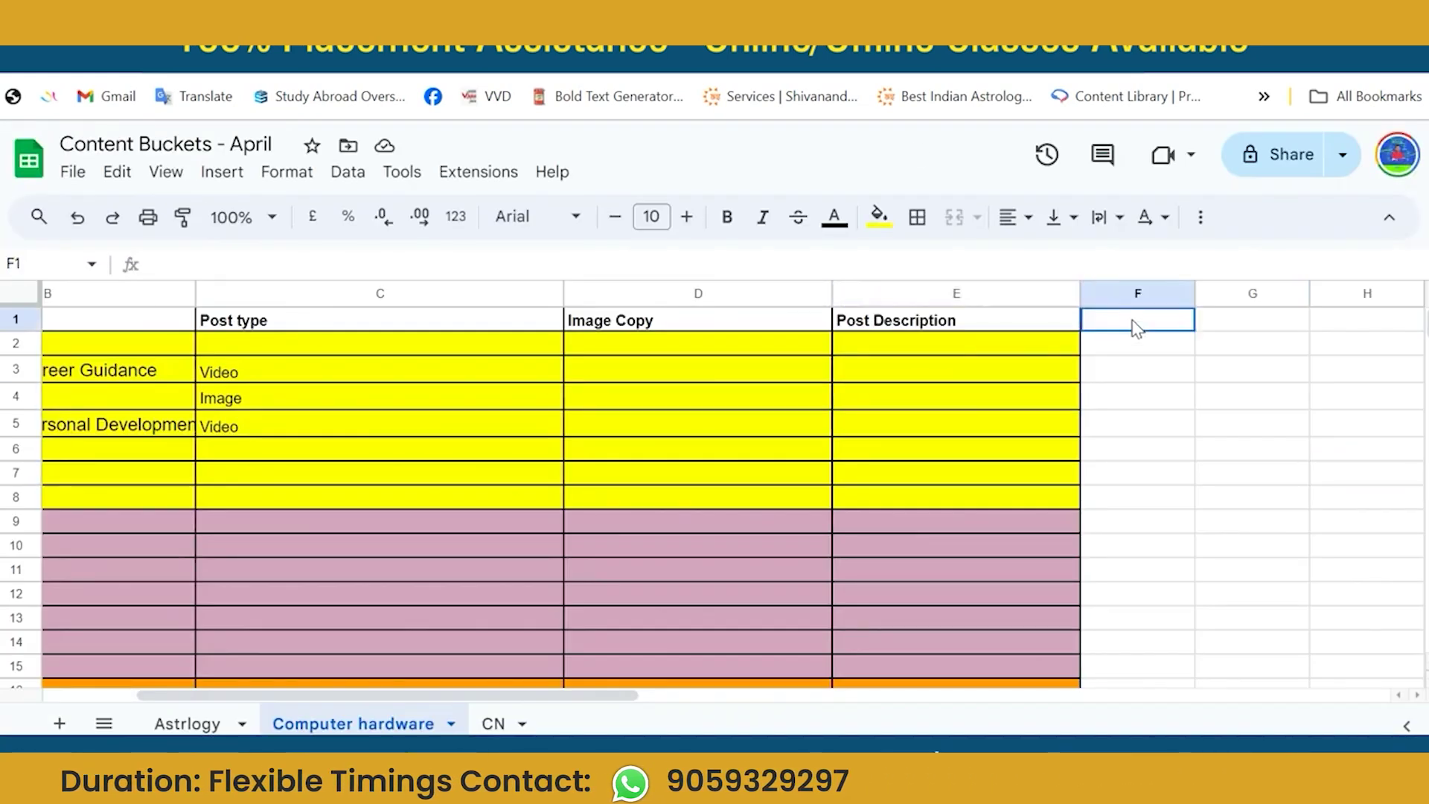
Enter the heading 'DM Published Status' in F1 and widen column F to fit it.
{"action": "type", "text": "DM"}
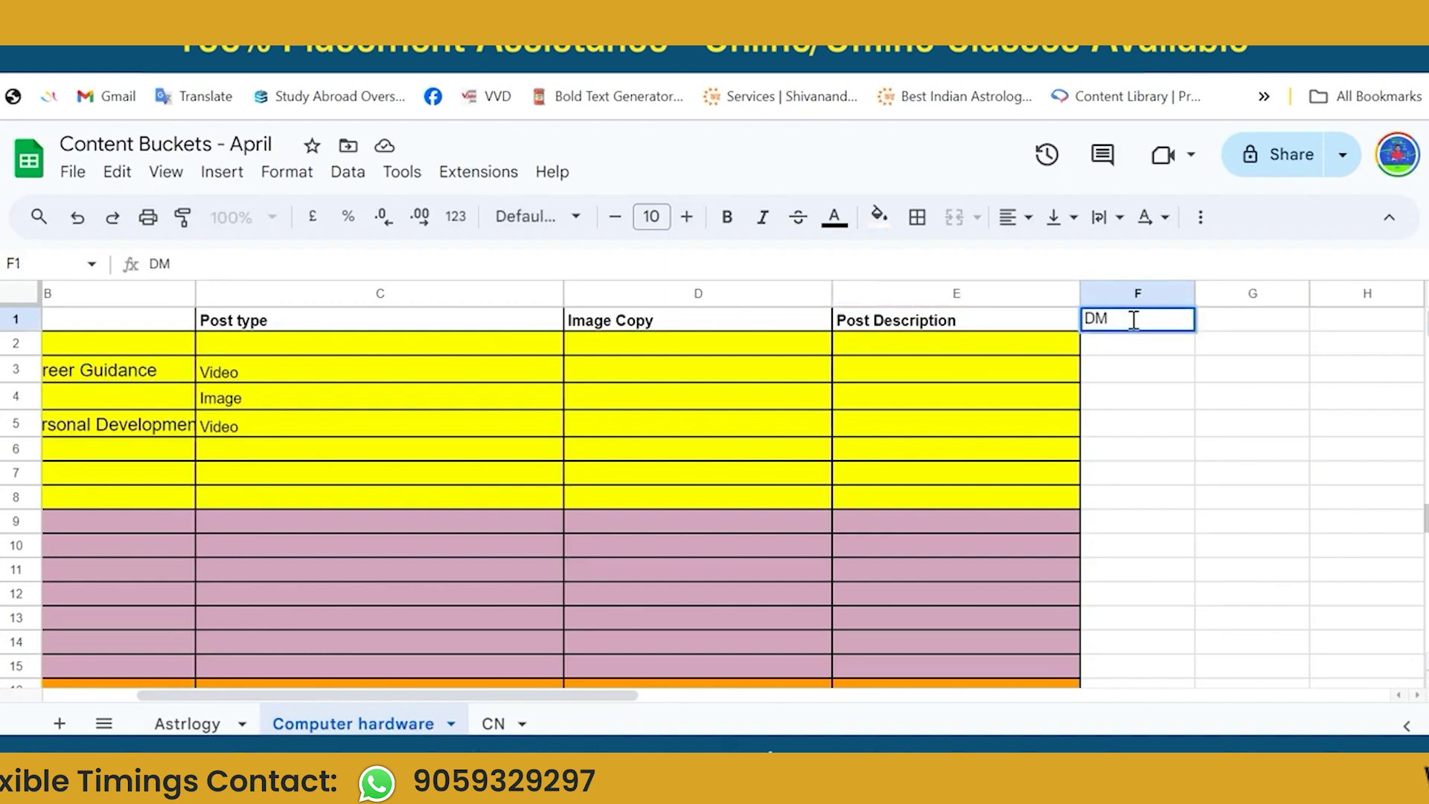
{"action": "type", "text": " Post Stud"}
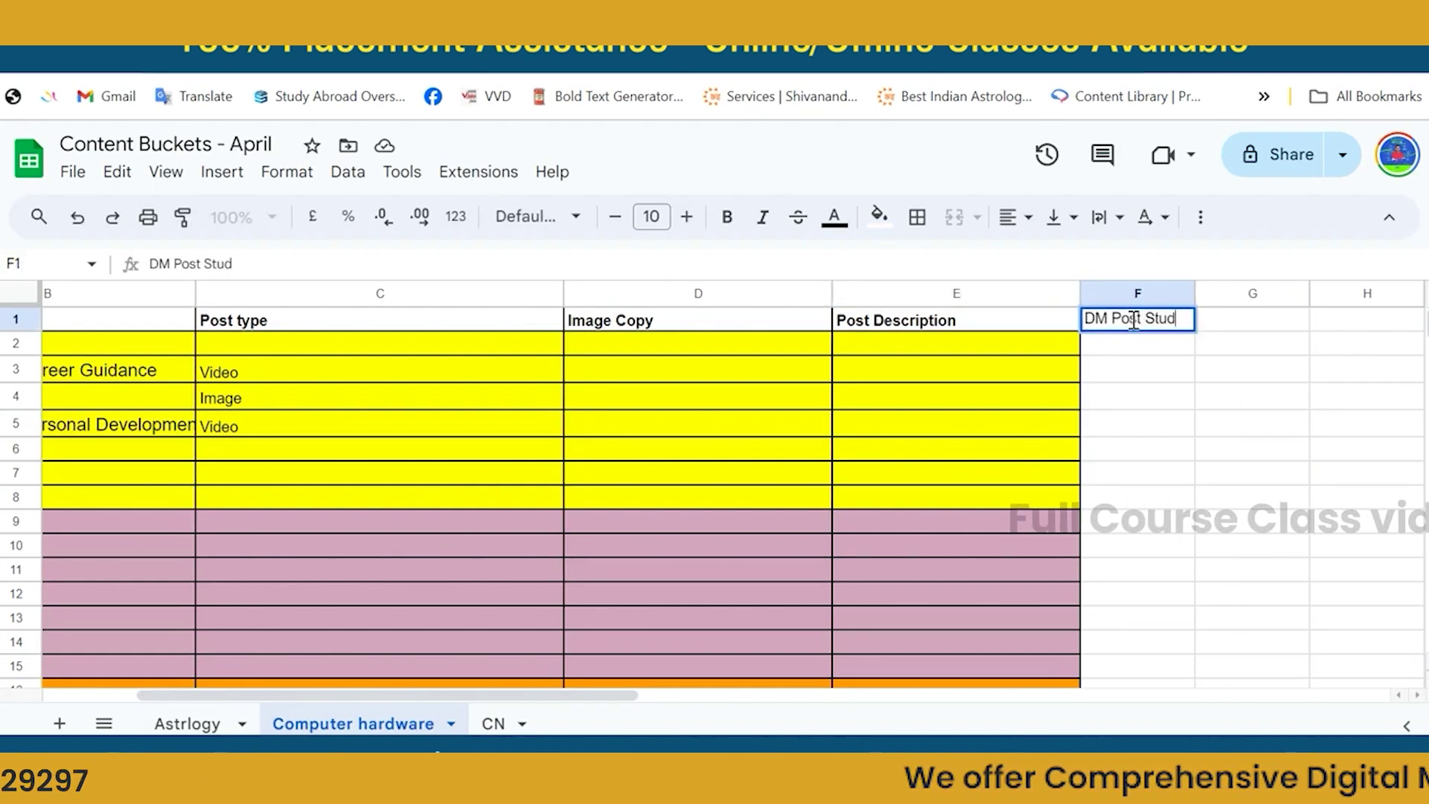
{"action": "type", "text": "\\\\"}
{"action": "key", "text": "BackSpace"}
{"action": "key", "text": "BackSpace"}
{"action": "key", "text": "BackSpace"}
{"action": "key", "text": "BackSpace"}
{"action": "key", "text": "BackSpace"}
{"action": "key", "text": "BackSpace"}
{"action": "key", "text": "BackSpace"}
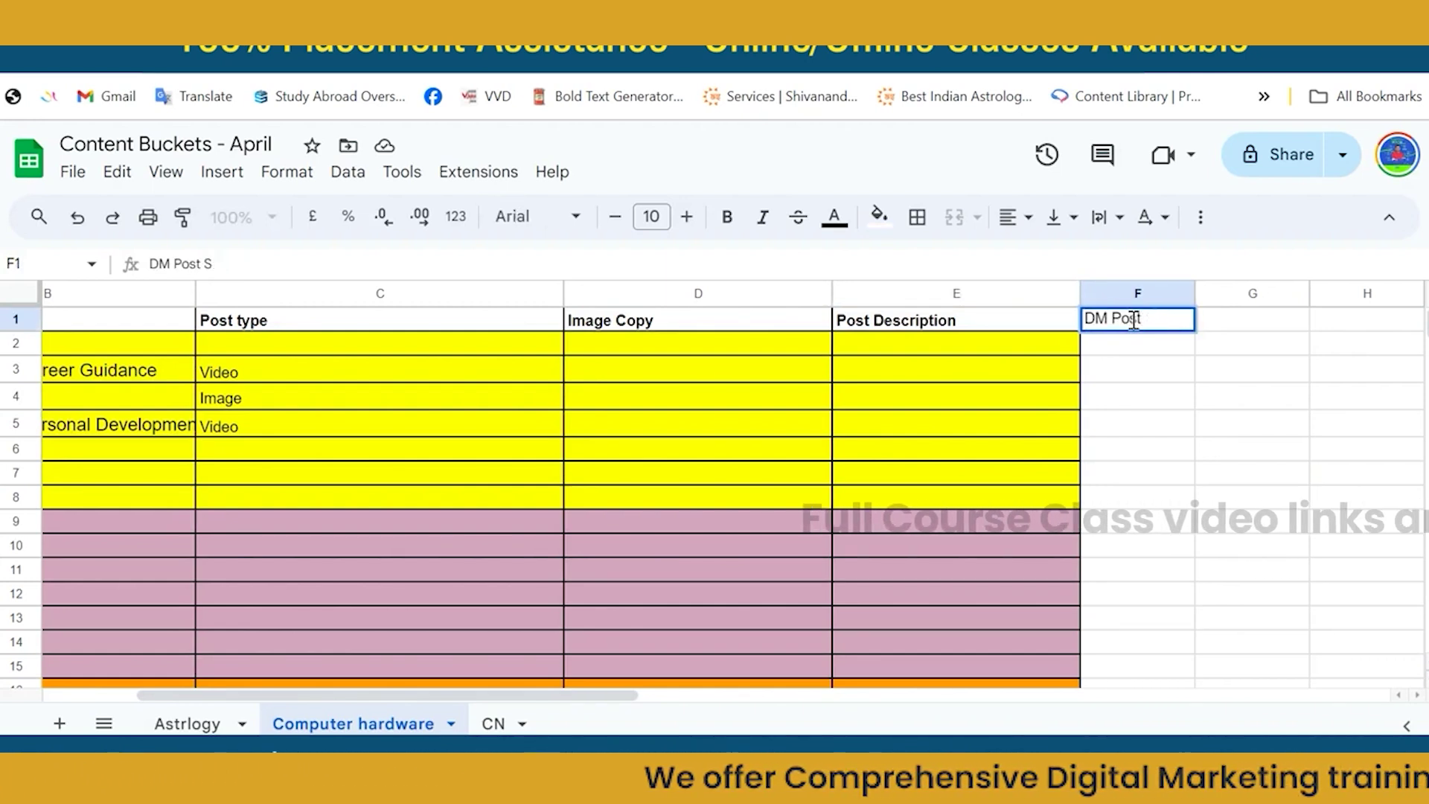
{"action": "key", "text": "BackSpace"}
{"action": "key", "text": "BackSpace"}
{"action": "key", "text": "BackSpace"}
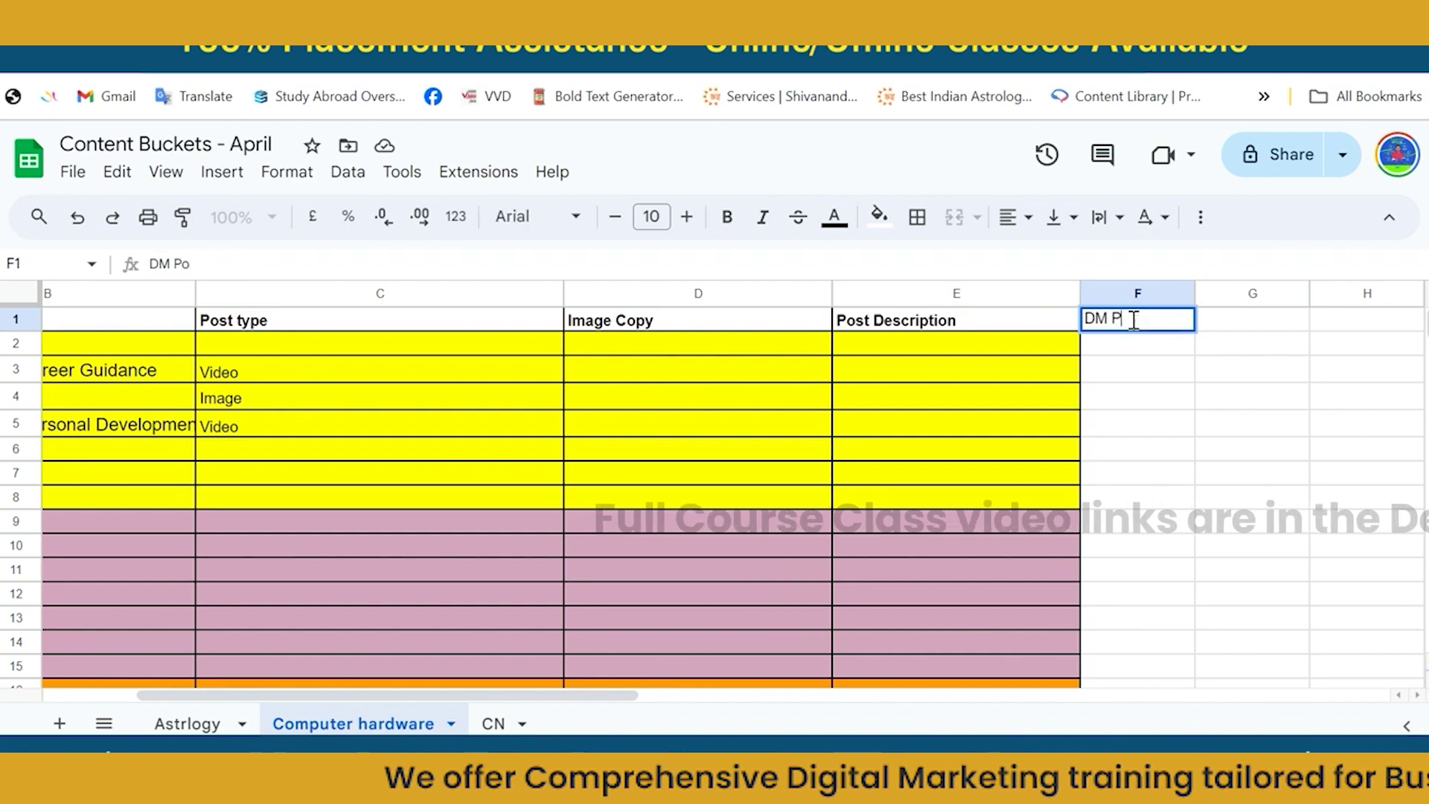
{"action": "type", "text": "ubli"}
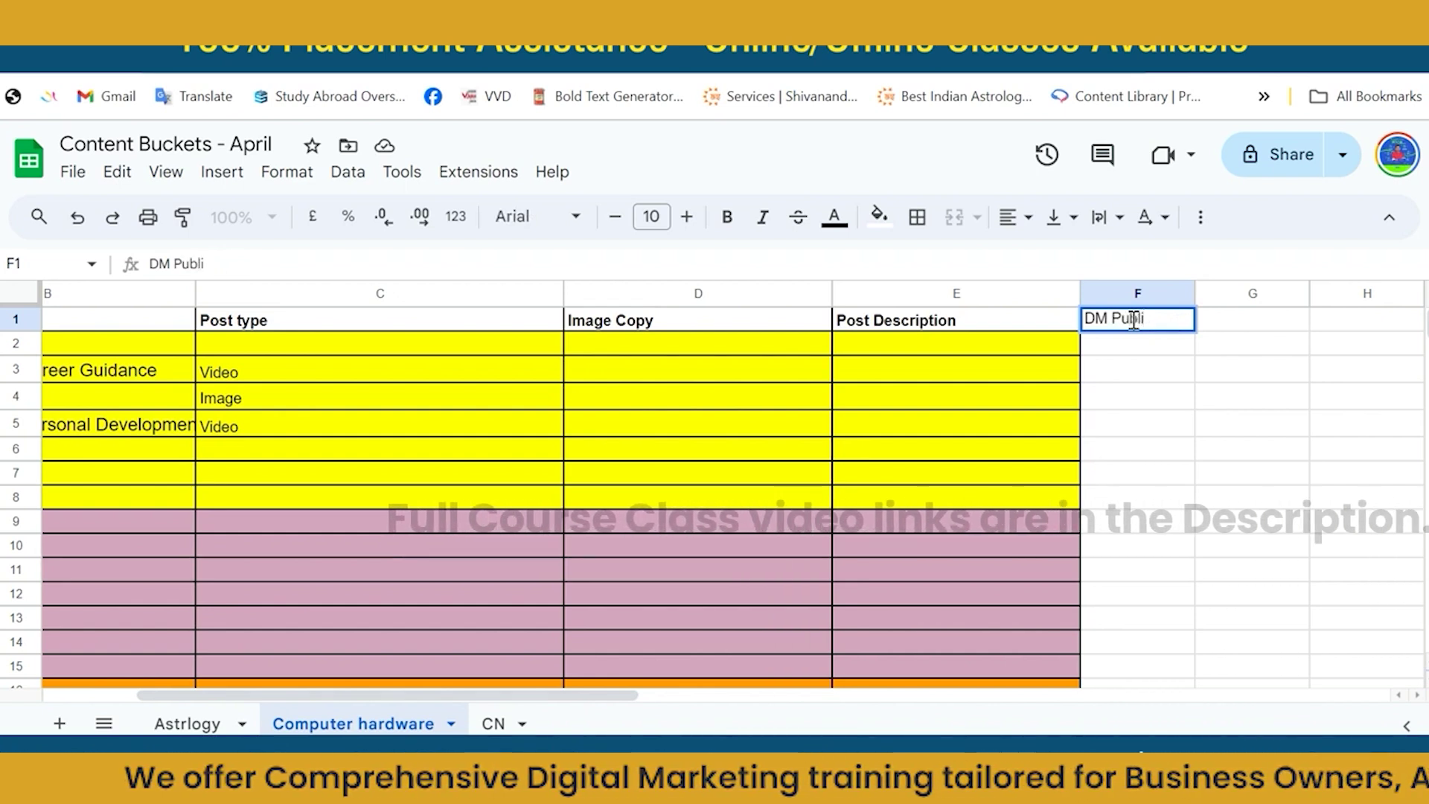
{"action": "type", "text": "shed"}
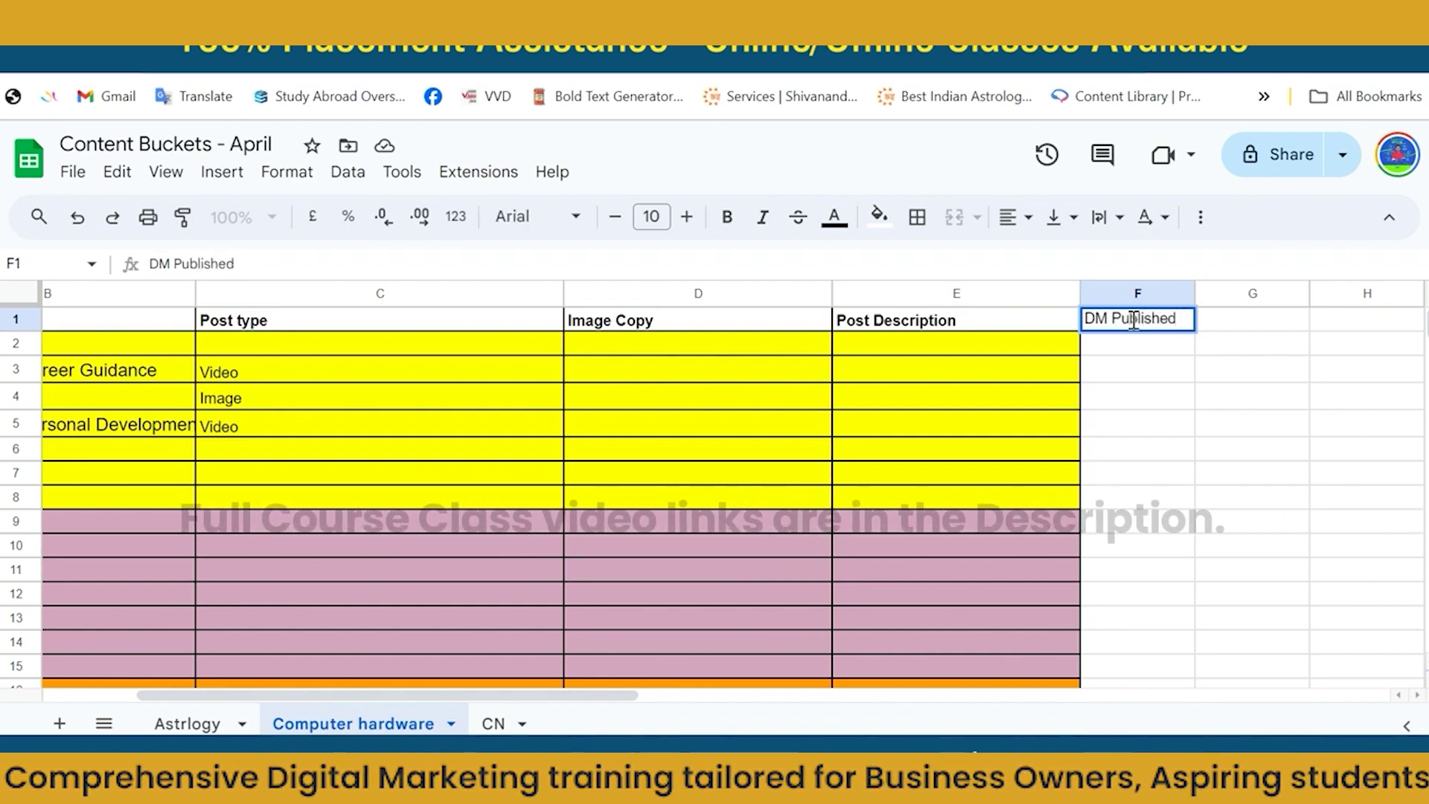
{"action": "type", "text": " Status"}
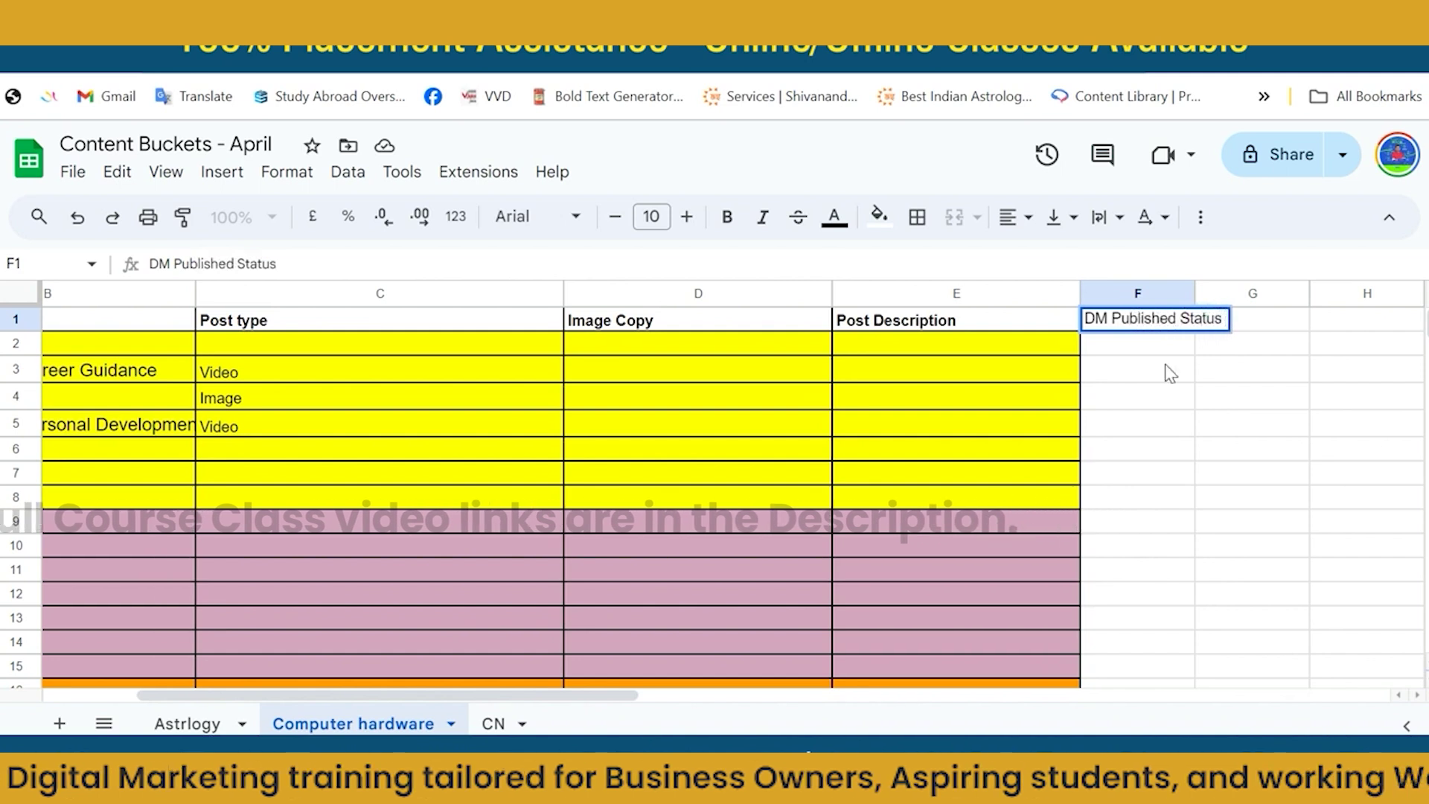
{"action": "left_click", "coordinate": [1168, 372]}
{"action": "left_click_drag", "start_coordinate": [1195, 294], "coordinate": [1310, 294]}
Apply all borders to cells F1 through F30.
{"action": "left_click", "coordinate": [1252, 328]}
{"action": "key", "text": "Page_Down"}
{"action": "key", "text": "Page_Down"}
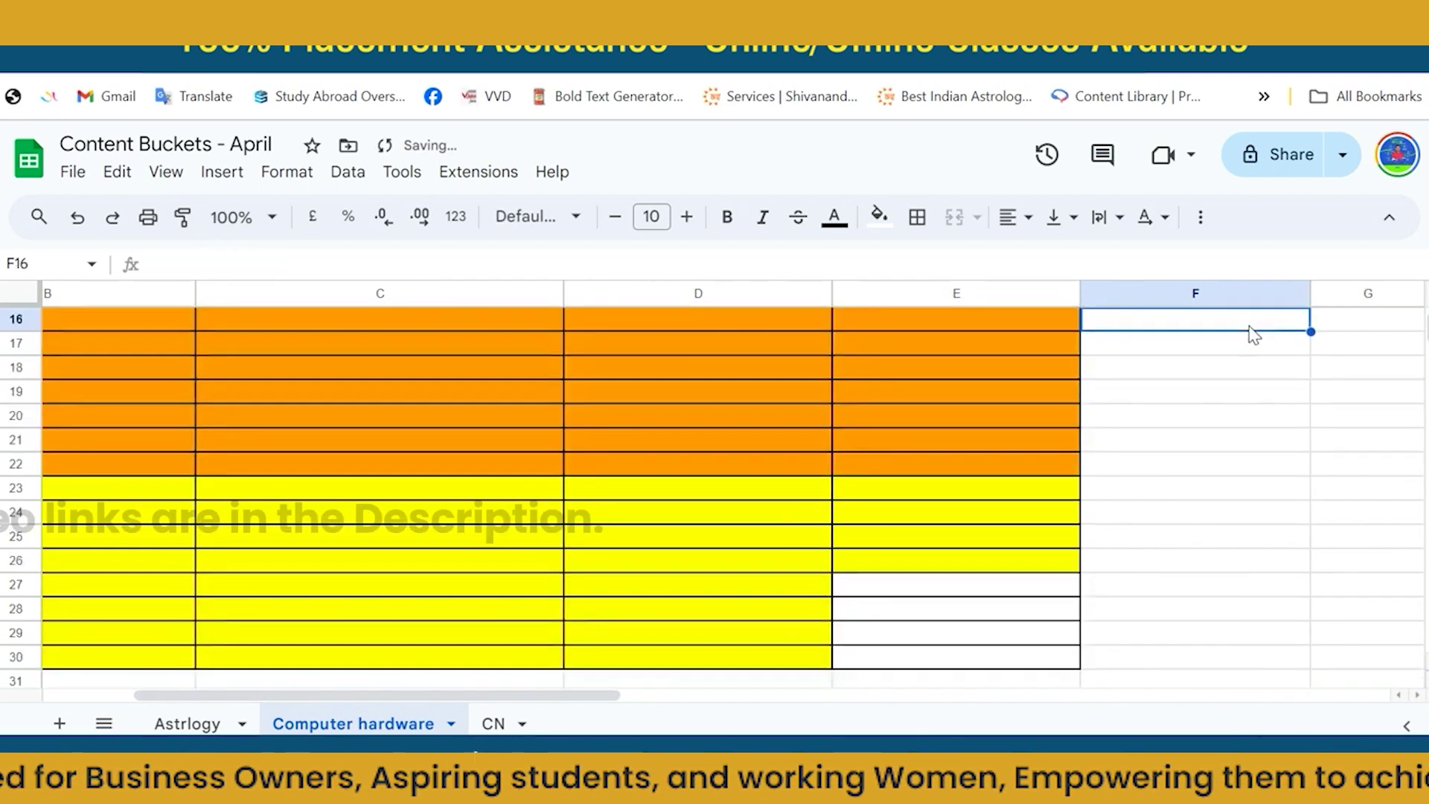
{"action": "key", "text": "Page_Up"}
{"action": "key", "text": "Page_Up"}
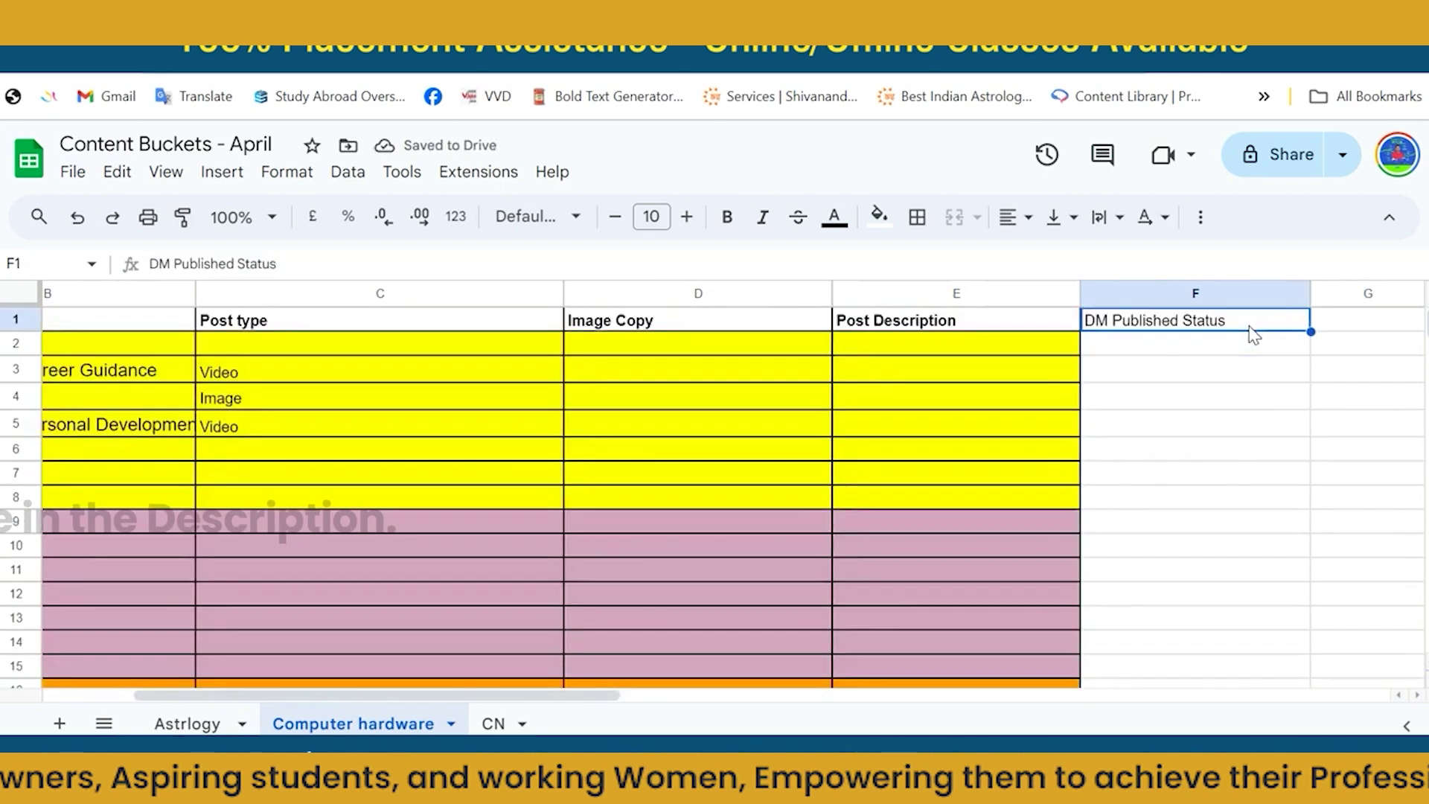
{"action": "key", "text": "Down"}
{"action": "key", "text": "Up"}
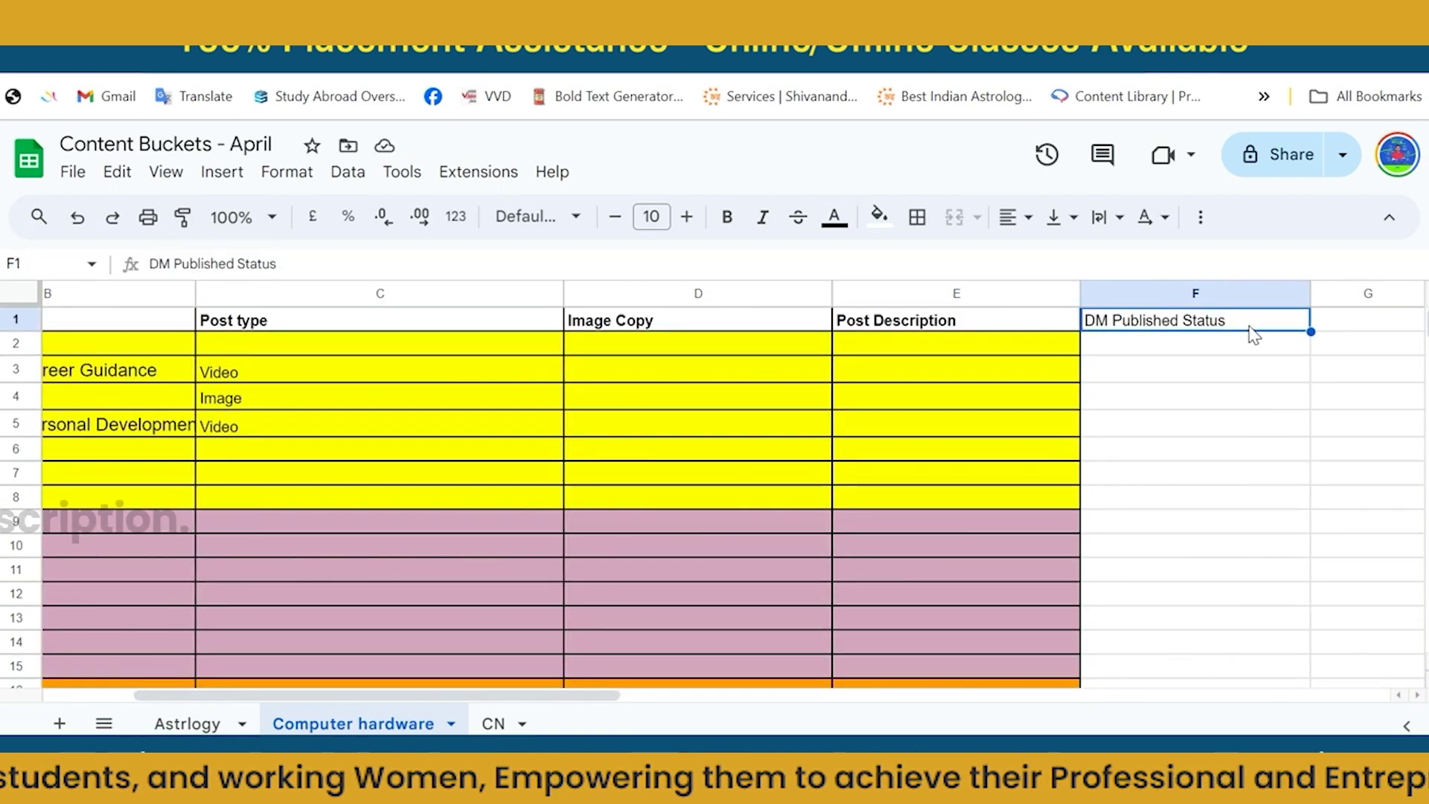
{"action": "key", "text": "shift+Down"}
{"action": "key", "text": "shift+Down"}
{"action": "key", "text": "shift+Down"}
{"action": "key", "text": "shift+Down"}
{"action": "key", "text": "shift+Down"}
{"action": "key", "text": "shift+Down"}
{"action": "key", "text": "shift+Down"}
{"action": "key", "text": "shift+Down"}
{"action": "key", "text": "shift+Down"}
{"action": "key", "text": "shift+Down"}
{"action": "key", "text": "shift+Down"}
{"action": "key", "text": "shift+Down"}
{"action": "key", "text": "shift+Down"}
{"action": "key", "text": "shift+Down"}
{"action": "key", "text": "shift+Down"}
{"action": "key", "text": "shift+Down"}
{"action": "key", "text": "shift+Down"}
{"action": "key", "text": "shift+Down"}
{"action": "key", "text": "shift+Down"}
{"action": "key", "text": "shift+Down"}
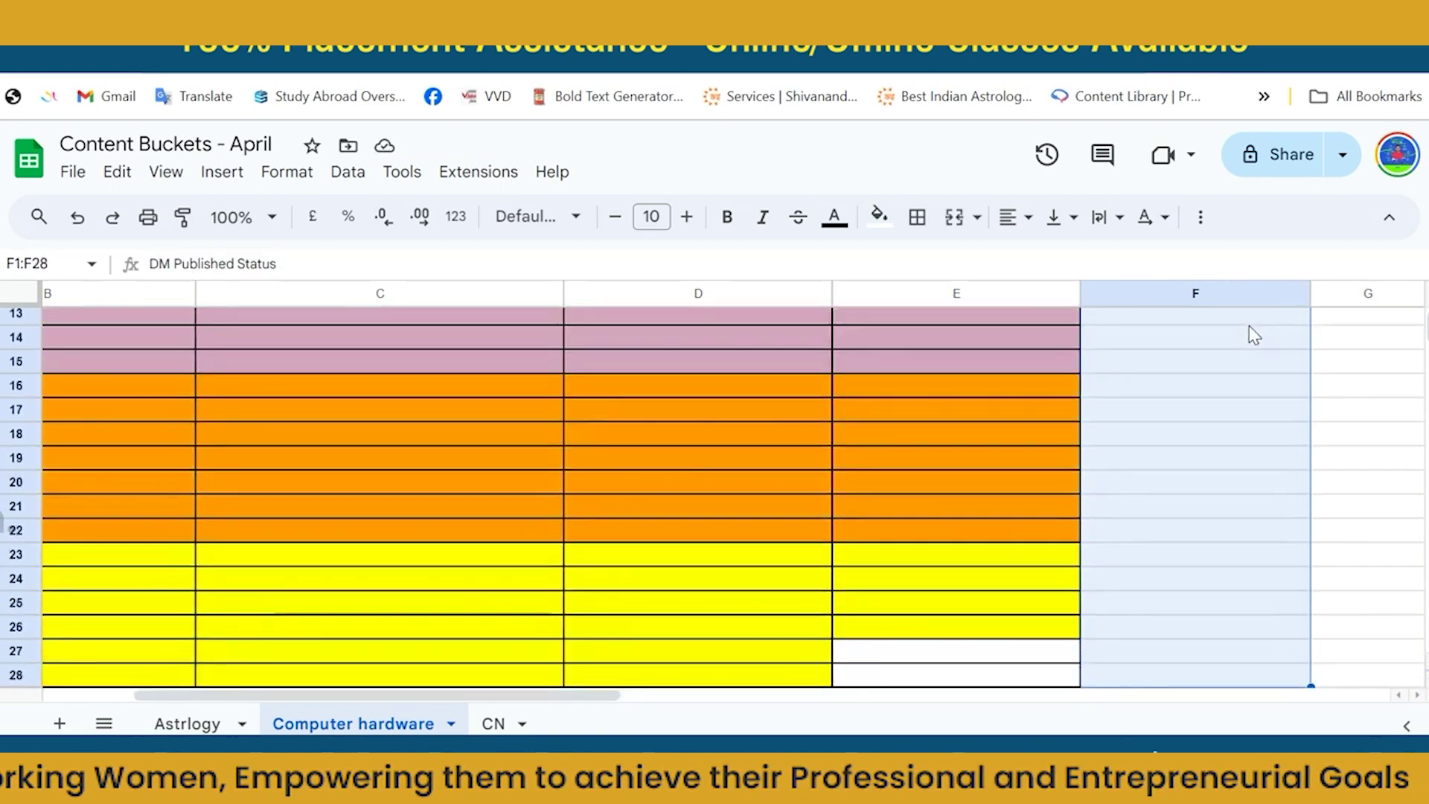
{"action": "left_click", "coordinate": [916, 218]}
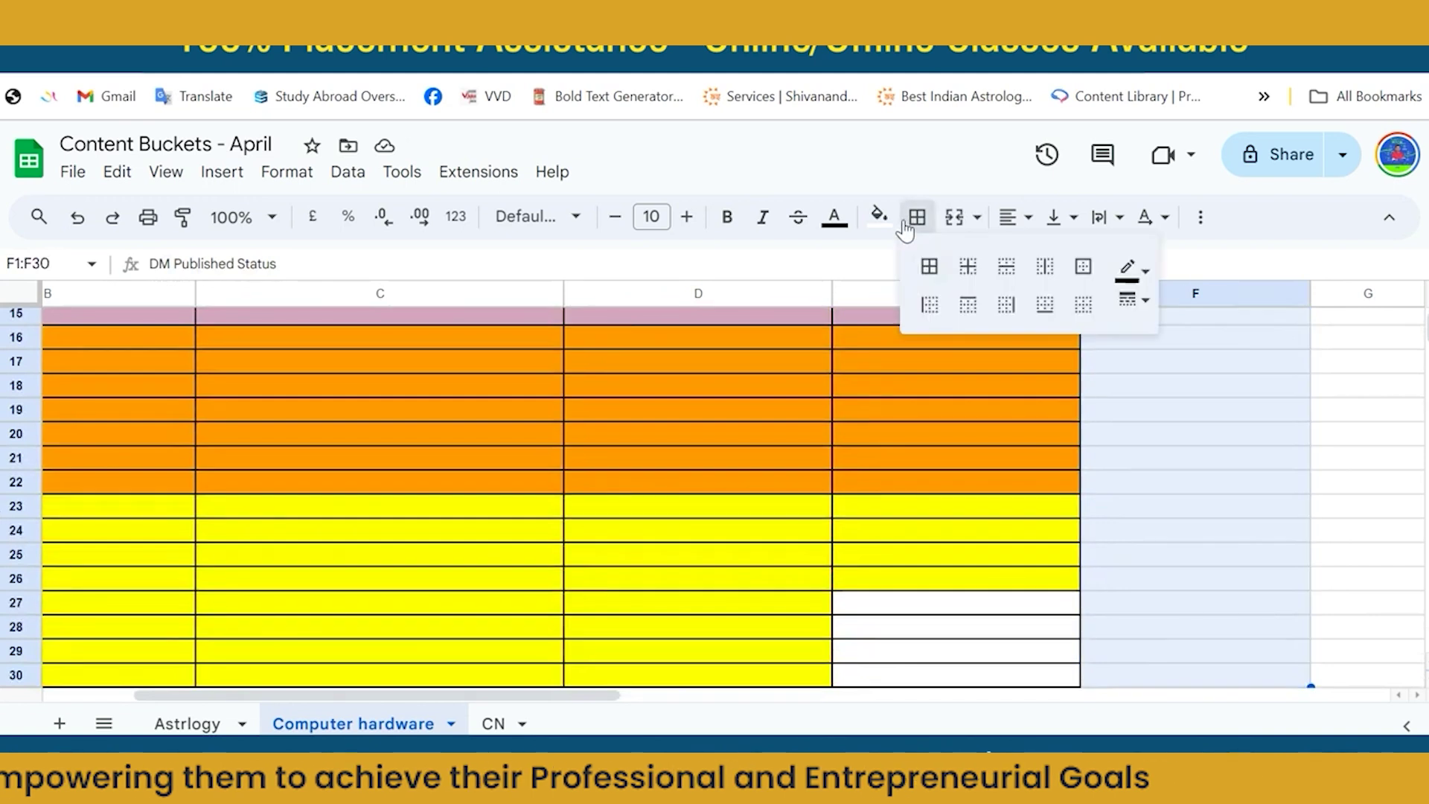
{"action": "left_click", "coordinate": [923, 264]}
{"action": "left_click", "coordinate": [1088, 412]}
{"action": "scroll", "coordinate": [1088, 412], "scroll_direction": "up", "scroll_amount": 5}
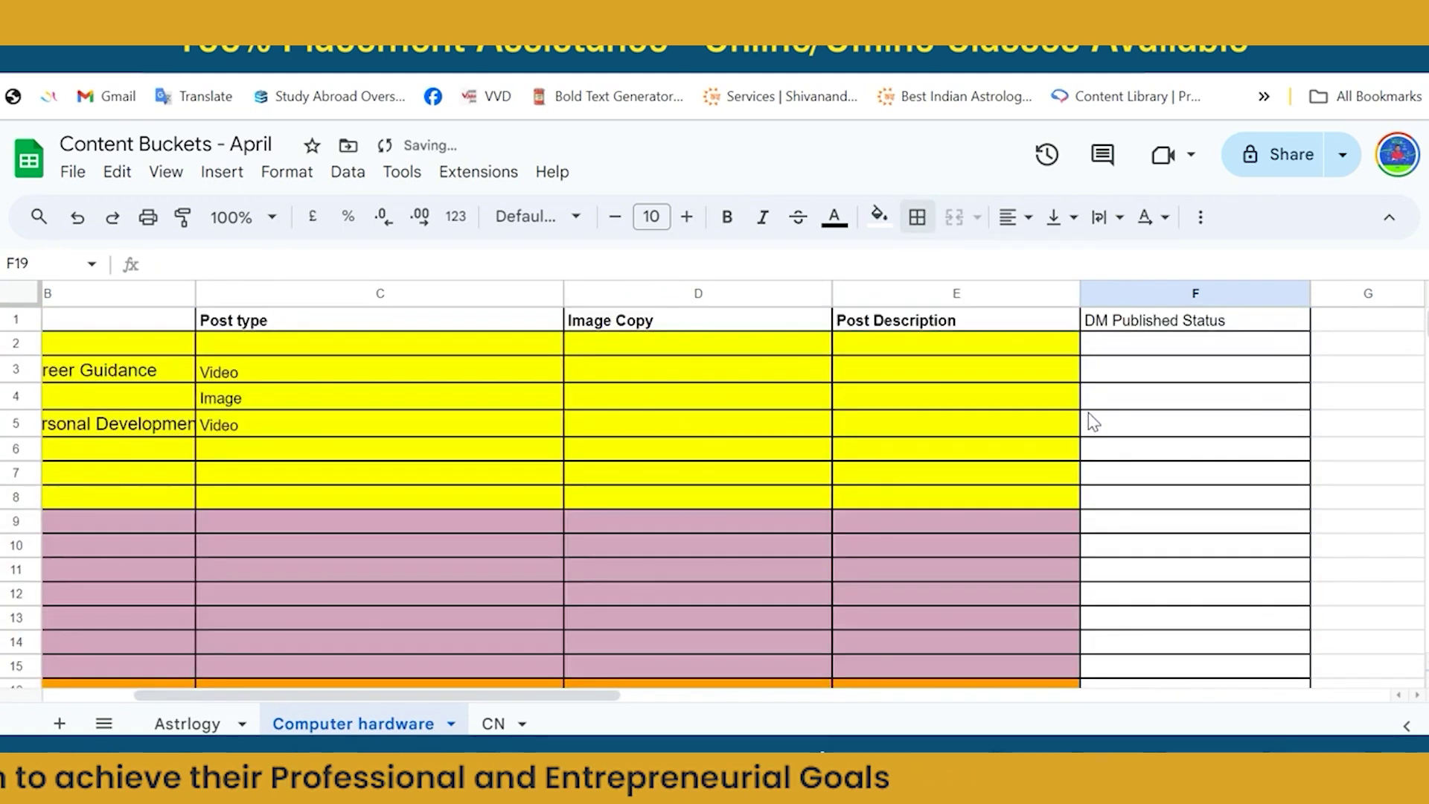
{"action": "left_click", "coordinate": [606, 351]}
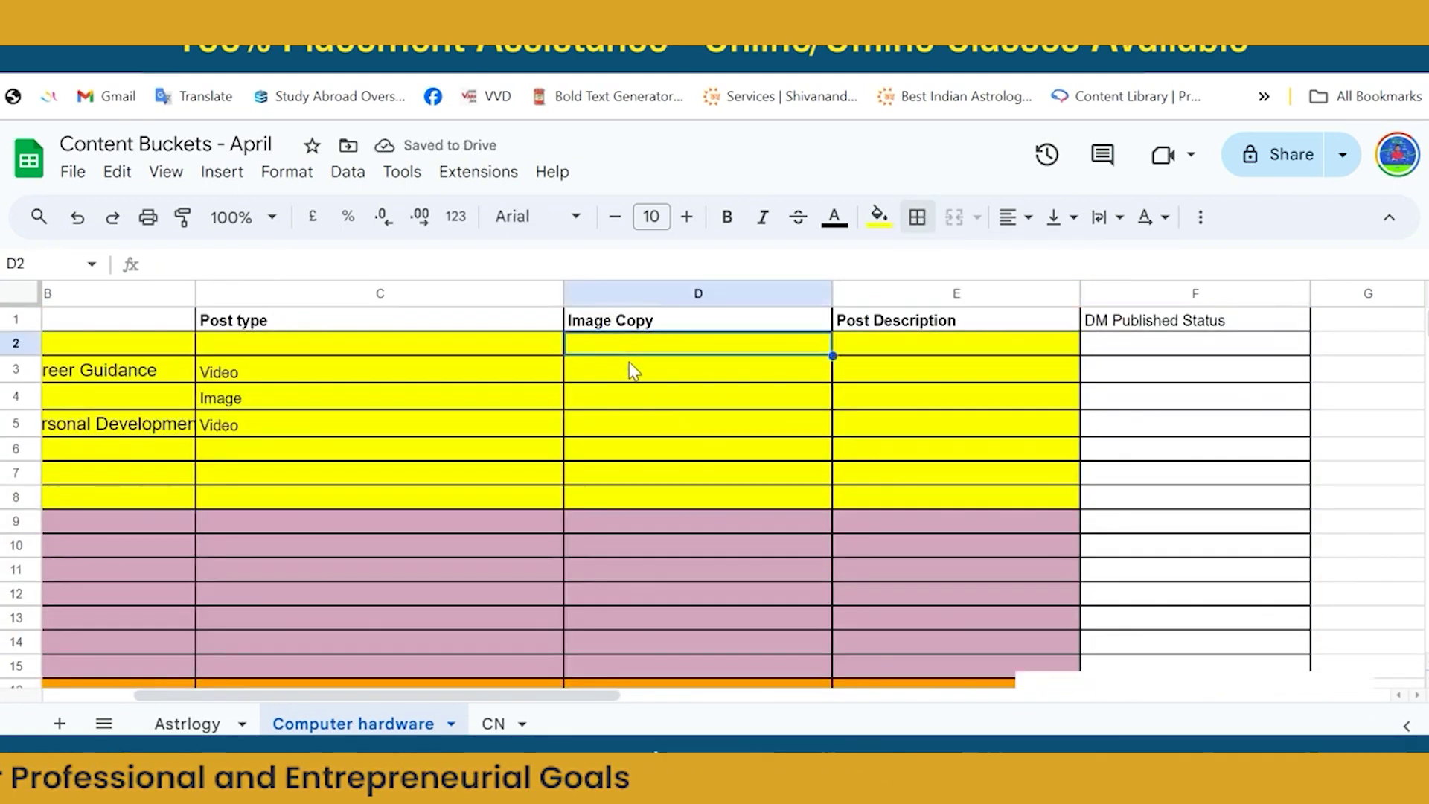
Type 'ssaa' in Image Copy cell D3 and 'aaaa' in Post Description cell E3.
{"action": "left_click", "coordinate": [632, 370]}
{"action": "type", "text": "ssaa"}
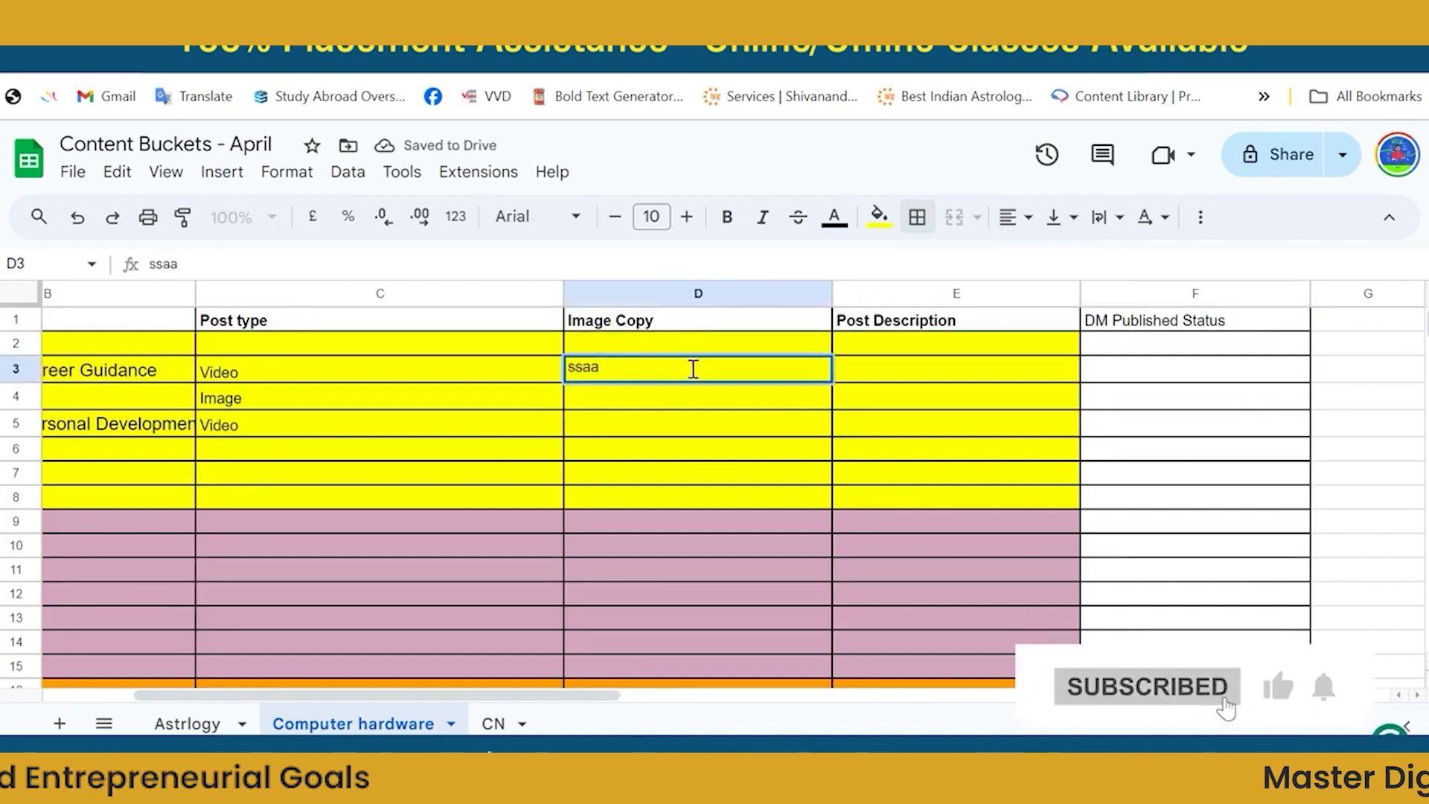
{"action": "left_click", "coordinate": [897, 373]}
{"action": "type", "text": "aa"}
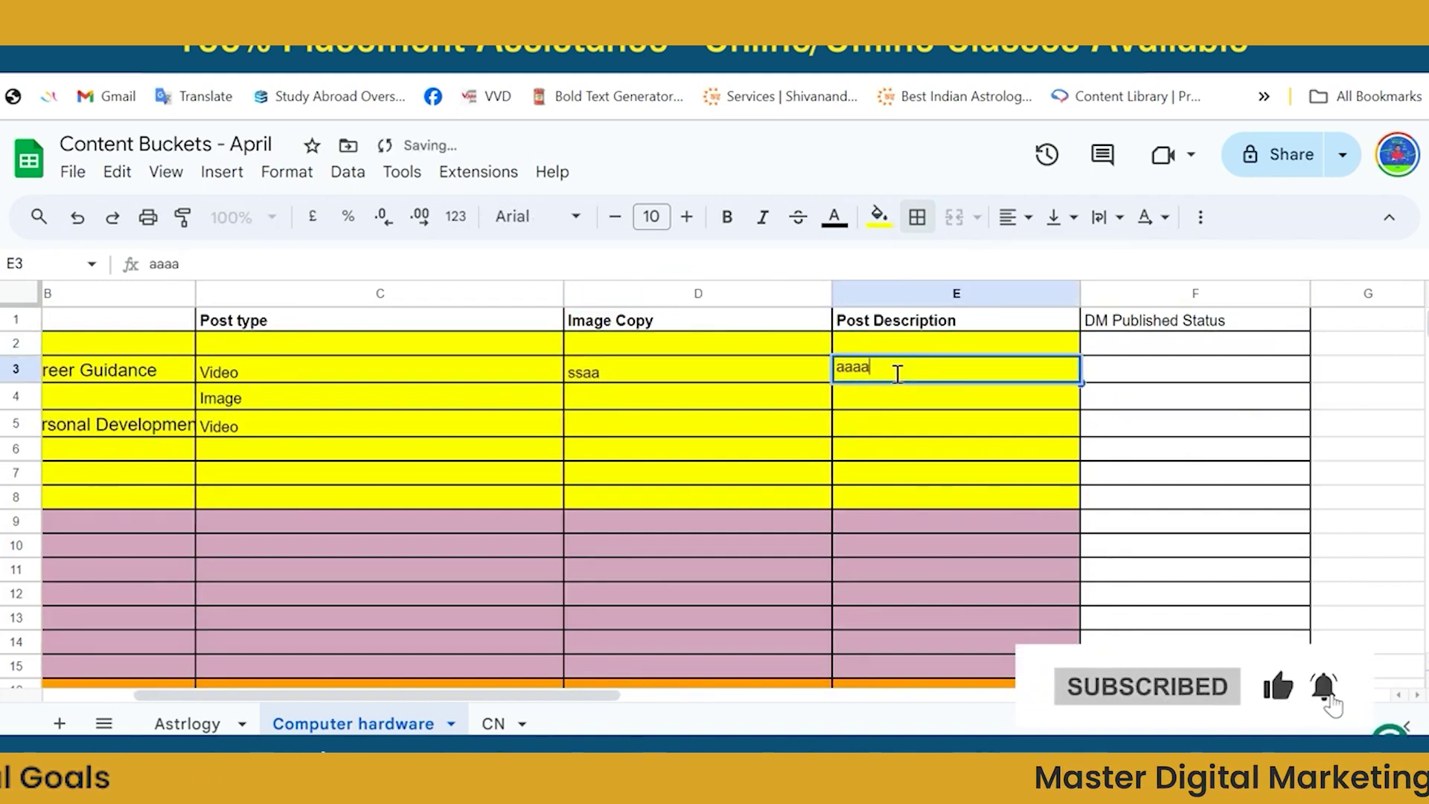
{"action": "type", "text": "aa"}
{"action": "left_click", "coordinate": [456, 408]}
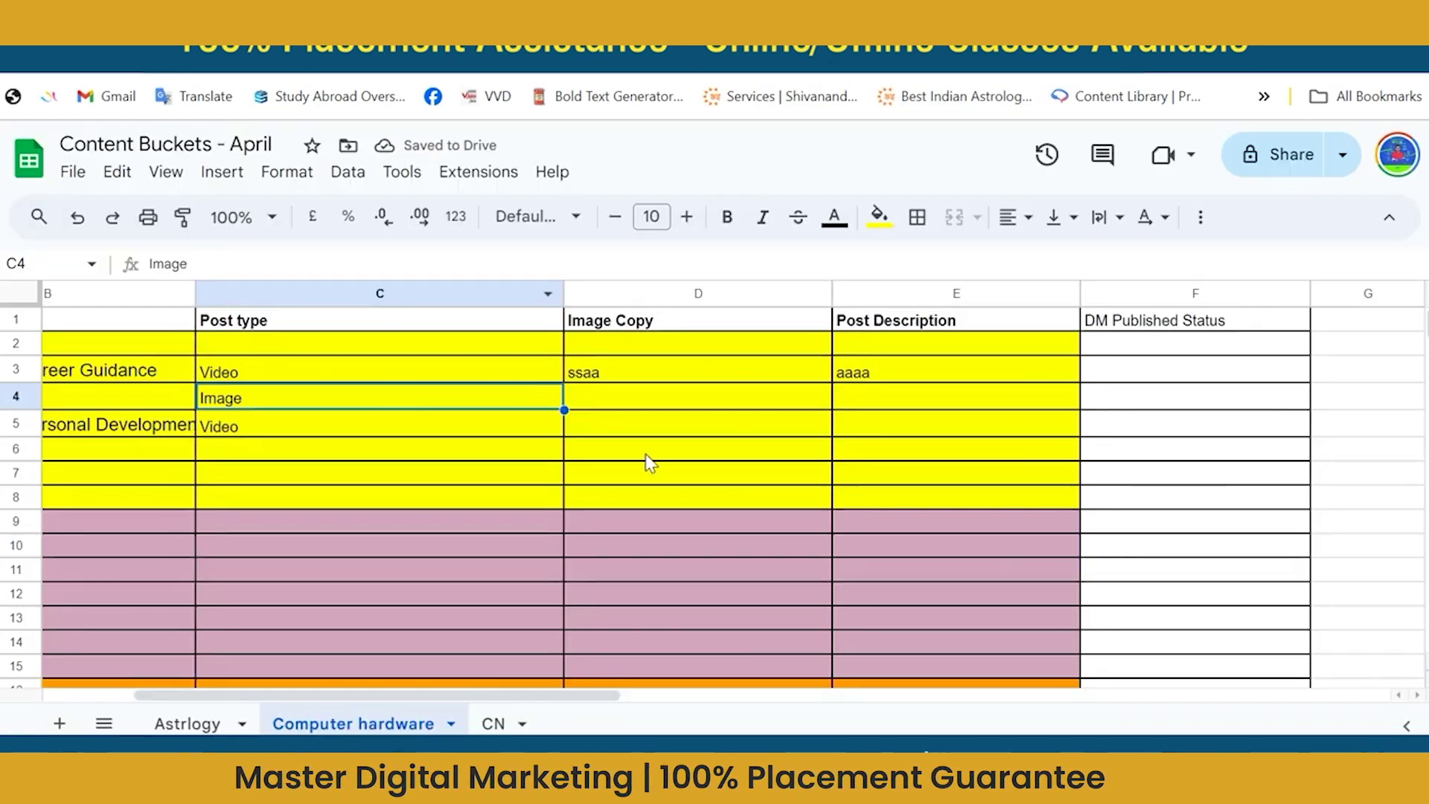
{"action": "left_click", "coordinate": [647, 457]}
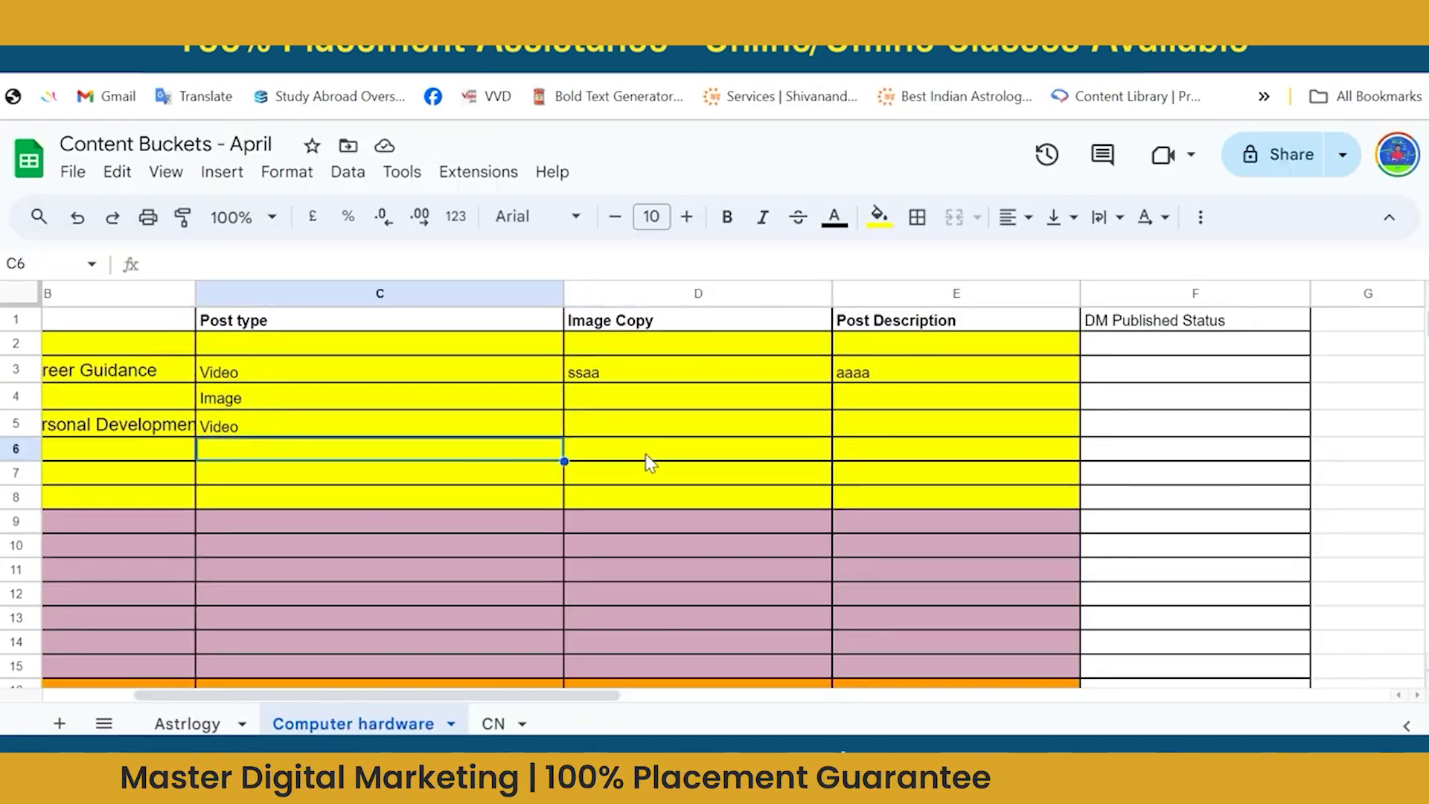
{"action": "key", "text": "Home"}
{"action": "key", "text": "Right"}
{"action": "key", "text": "Right"}
{"action": "key", "text": "Right"}
{"action": "key", "text": "Right"}
{"action": "key", "text": "Right"}
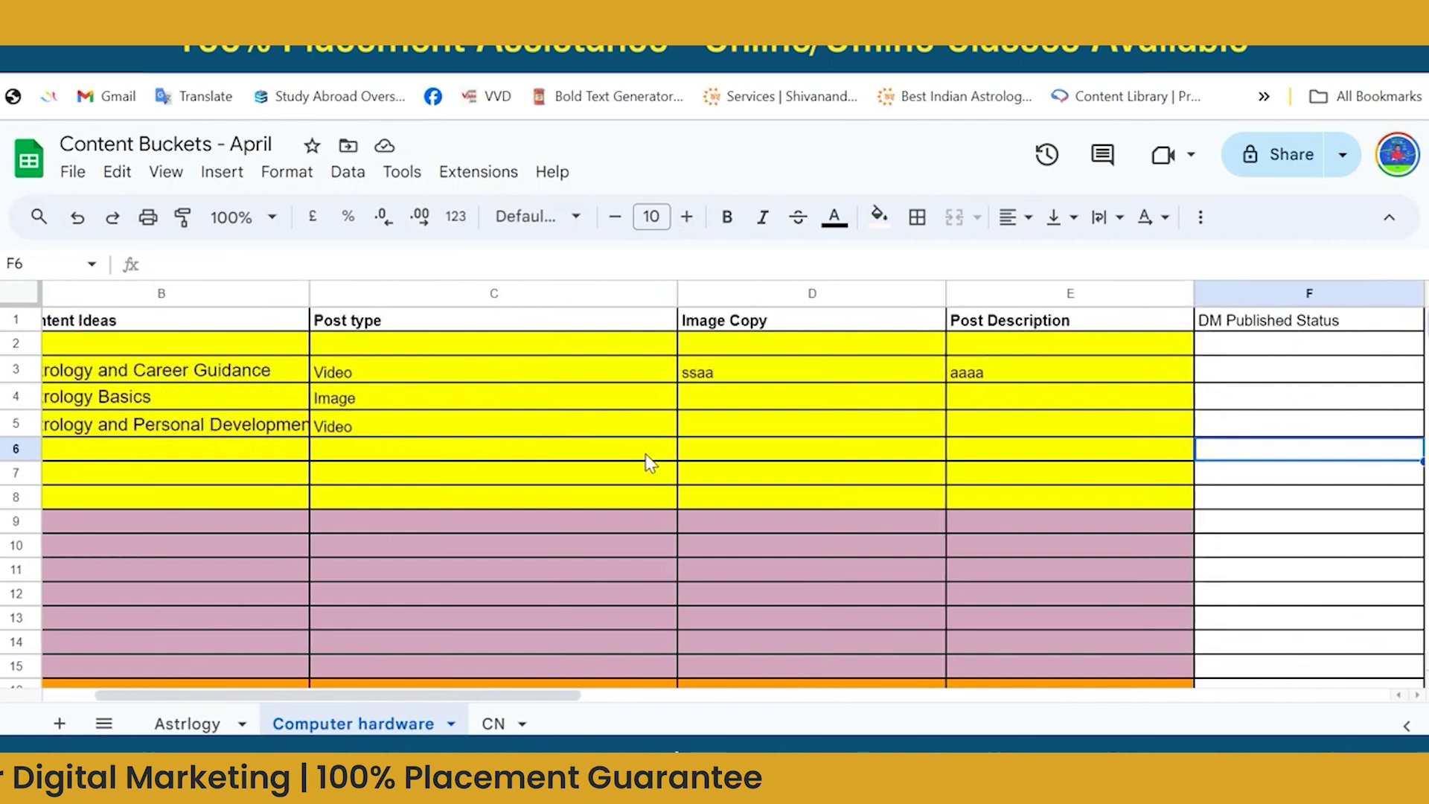
{"action": "key", "text": "Right"}
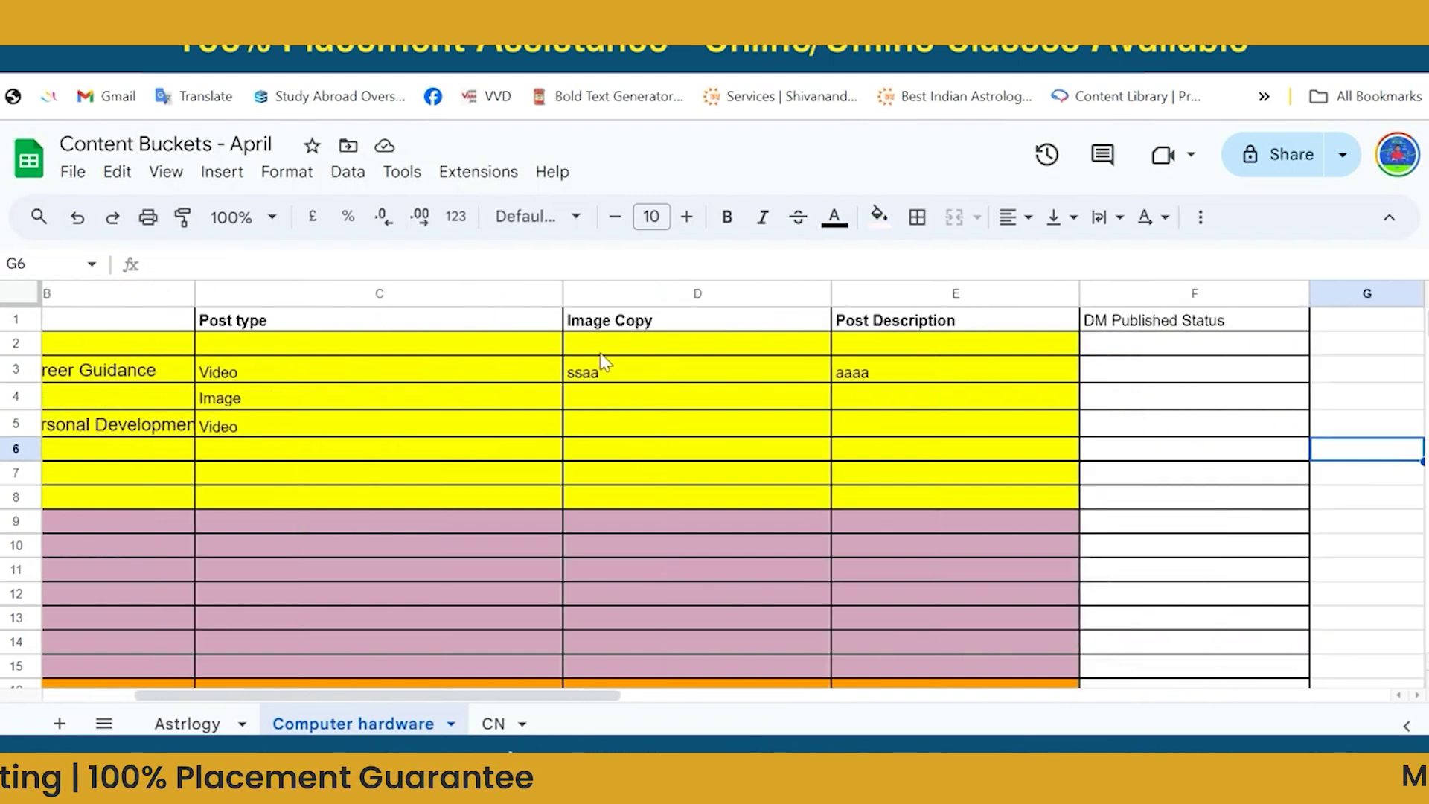
{"action": "left_click", "coordinate": [402, 12]}
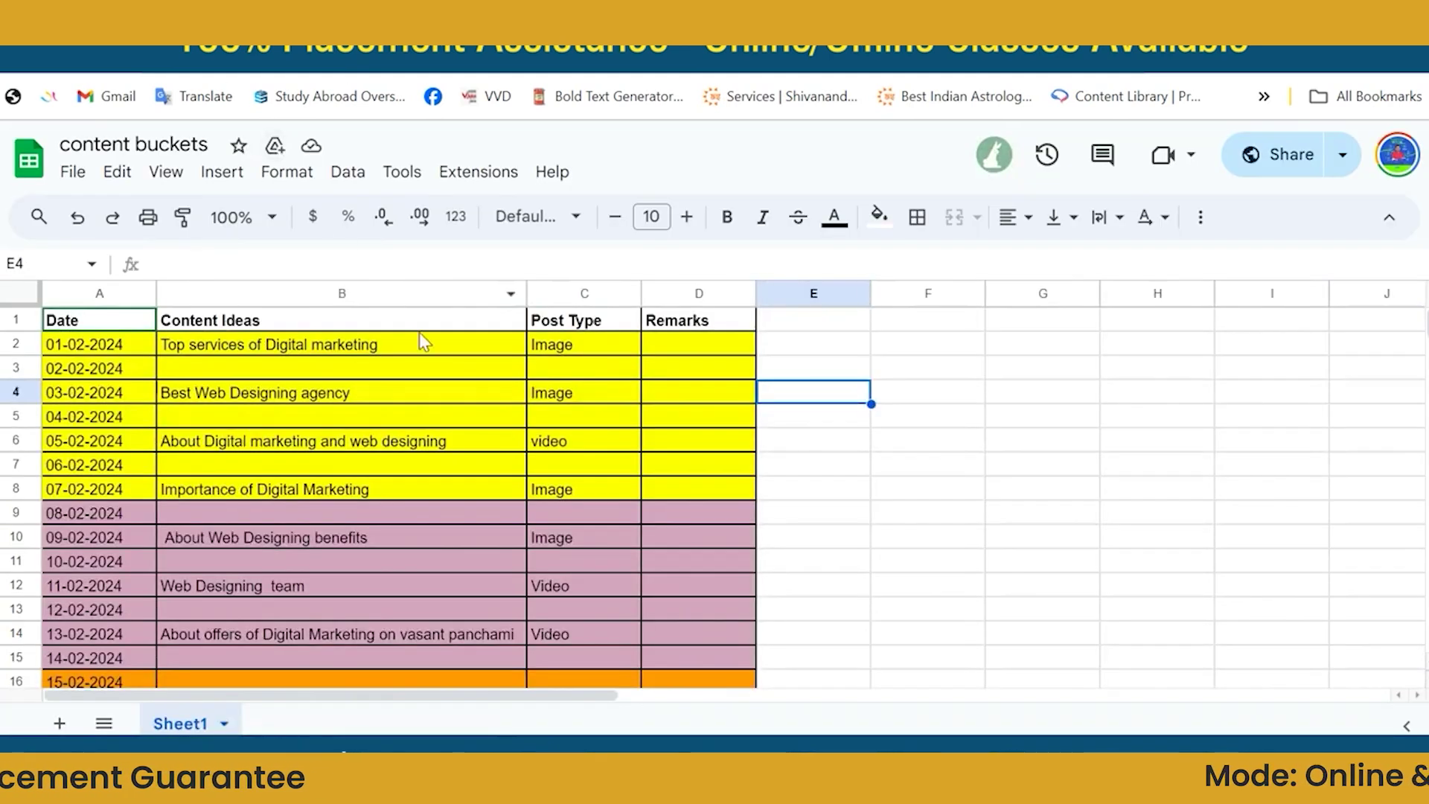
{"action": "left_click", "coordinate": [454, 366]}
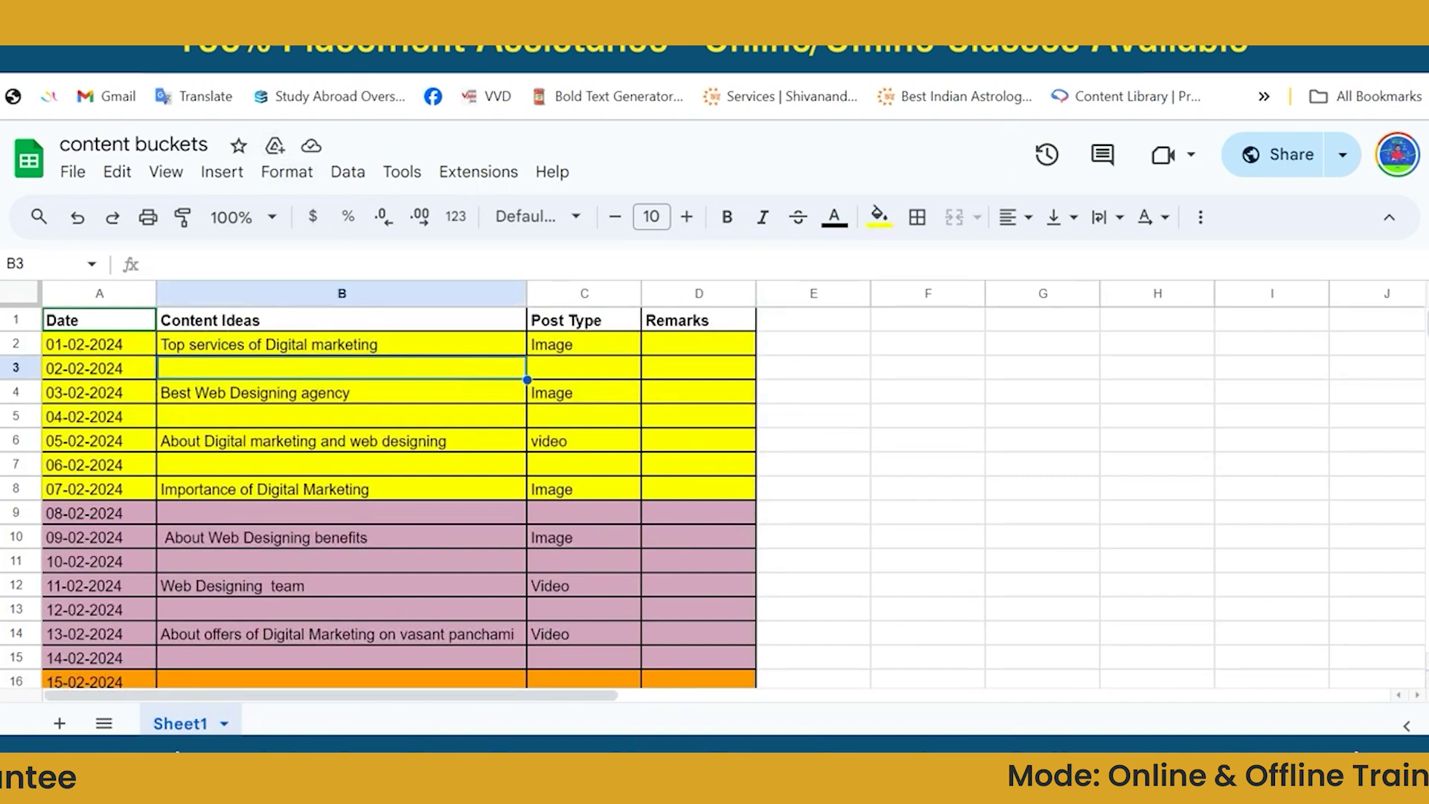
{"action": "left_click", "coordinate": [164, 12]}
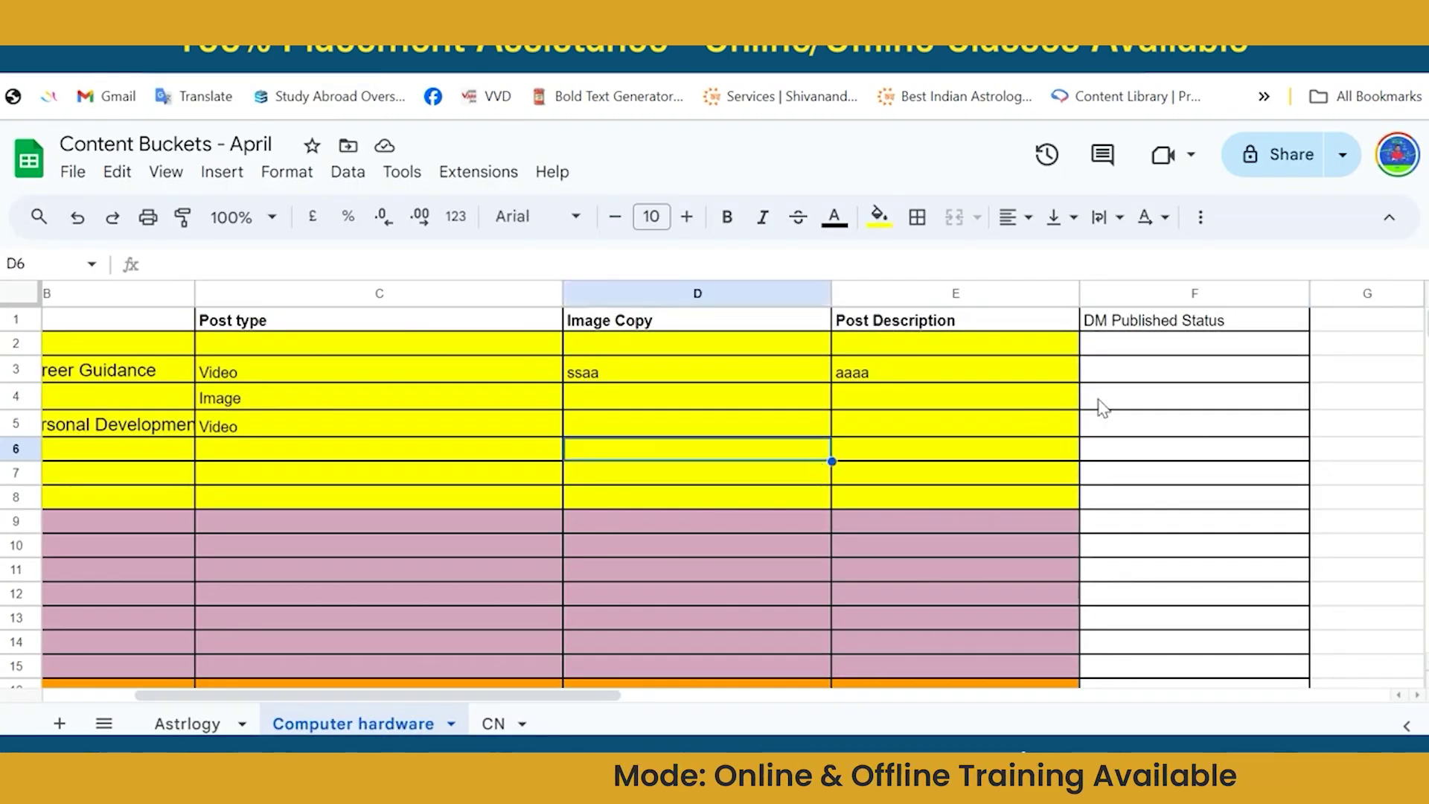
{"action": "left_click", "coordinate": [1240, 344]}
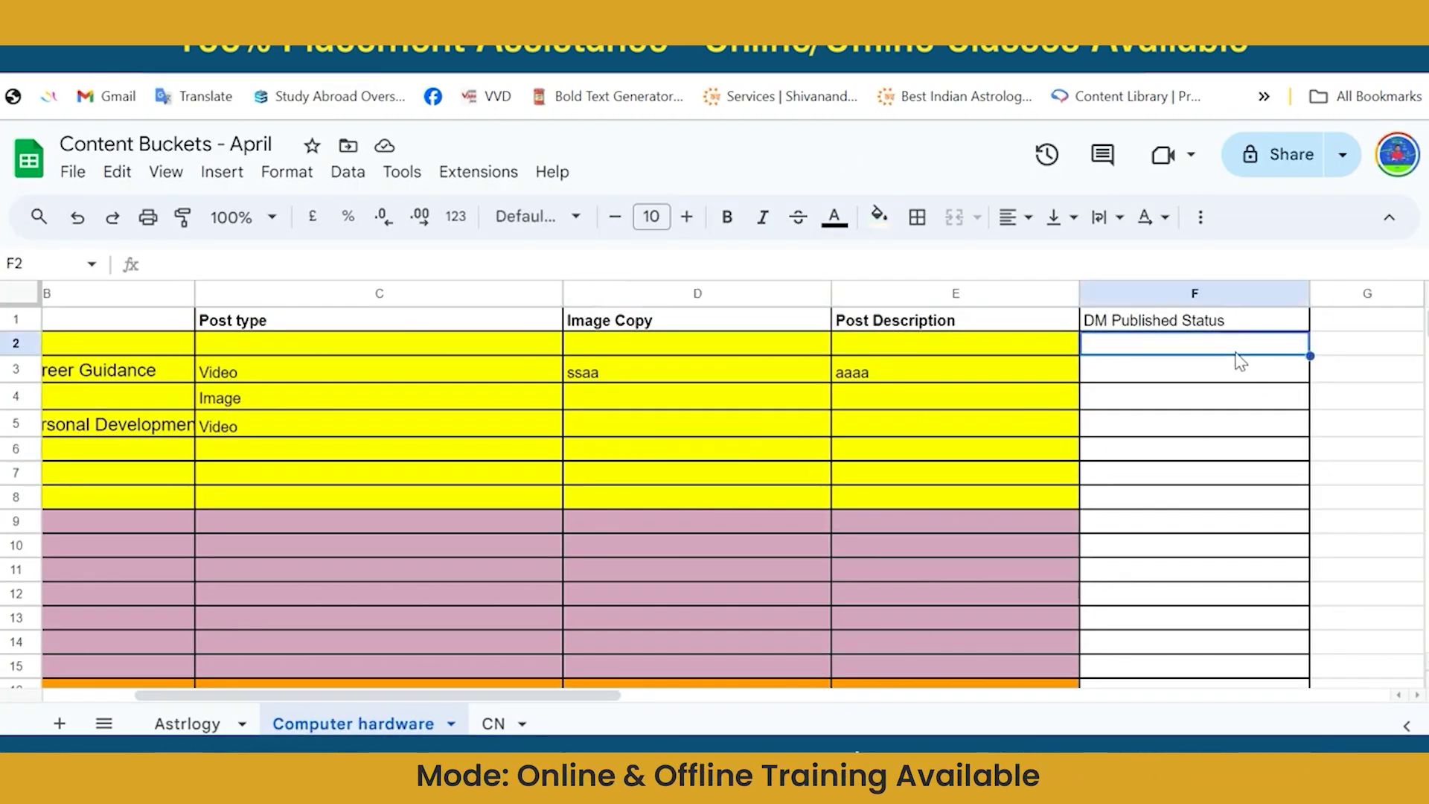
{"action": "left_click", "coordinate": [1205, 378]}
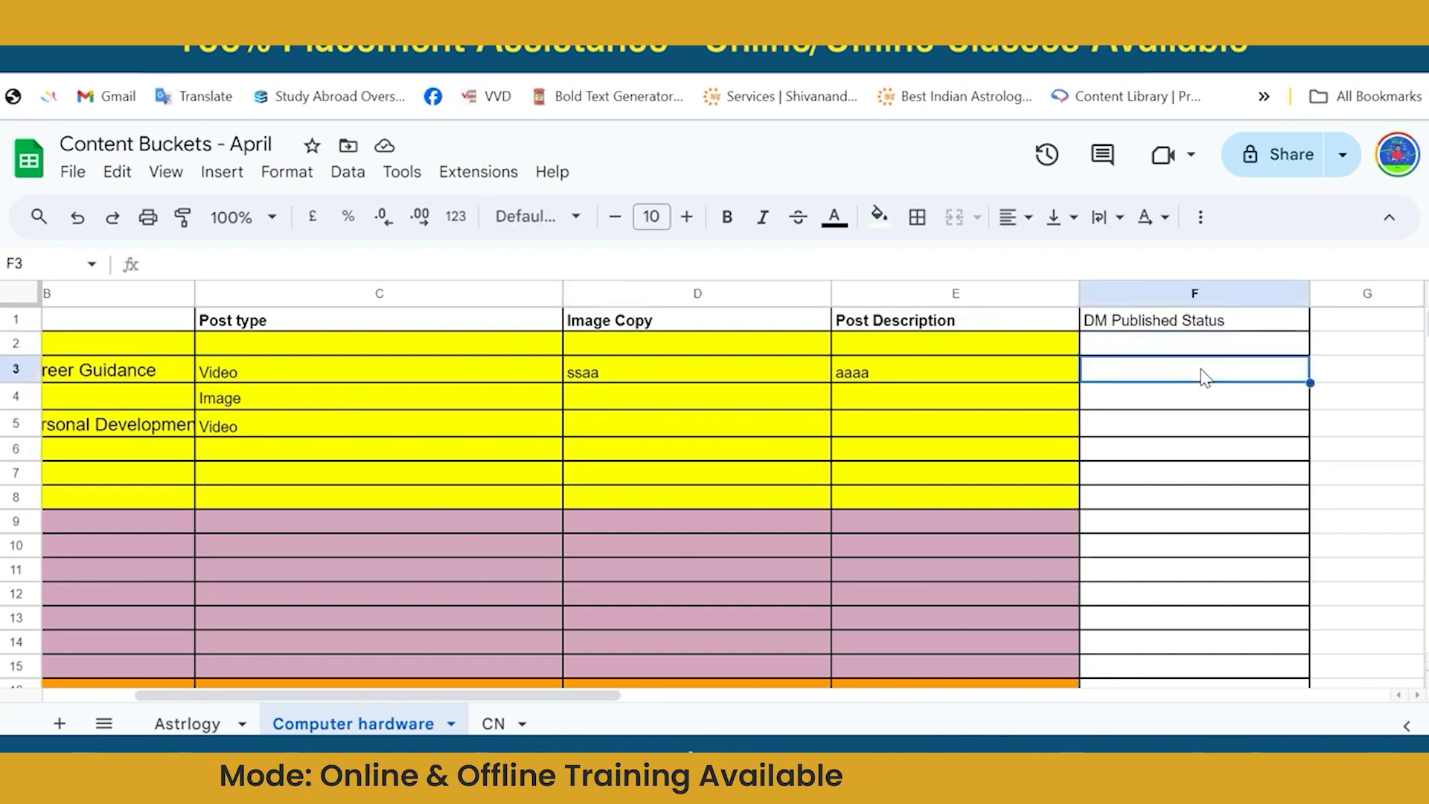
{"action": "key", "text": "Left"}
{"action": "key", "text": "Left"}
{"action": "key", "text": "Left"}
{"action": "key", "text": "Left"}
{"action": "key", "text": "Left"}
{"action": "key", "text": "Right"}
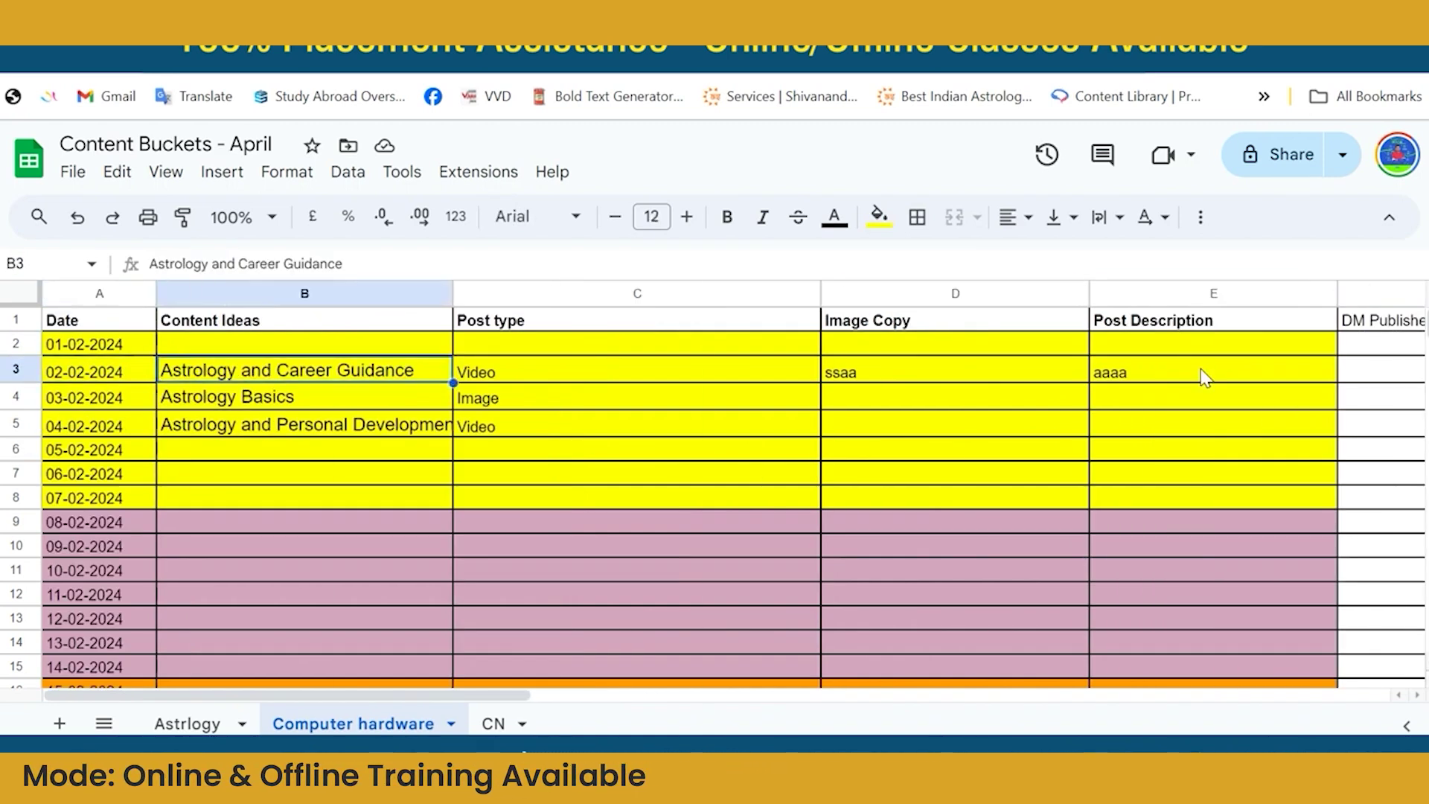
{"action": "key", "text": "Right"}
{"action": "key", "text": "Right"}
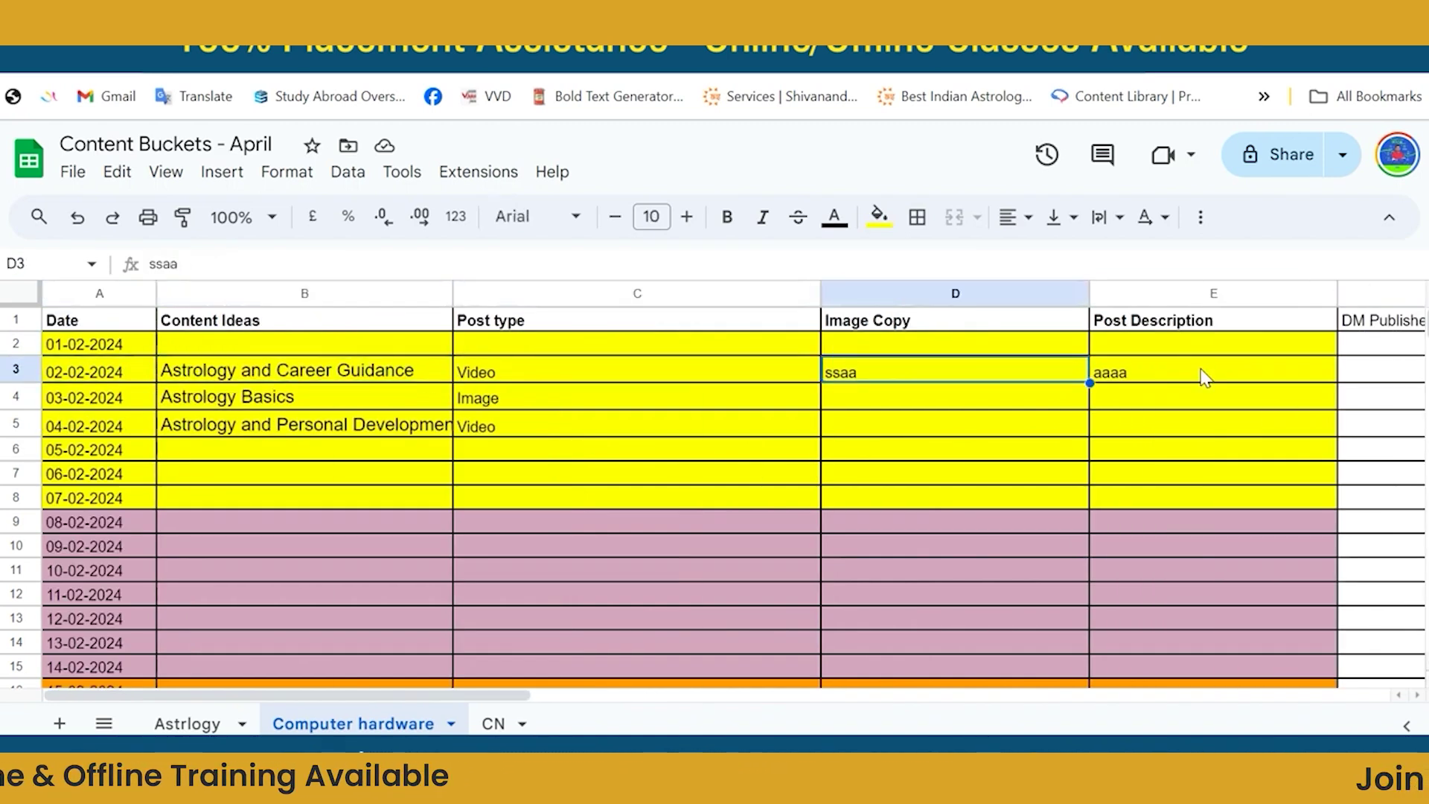
{"action": "key", "text": "Right"}
{"action": "key", "text": "Right"}
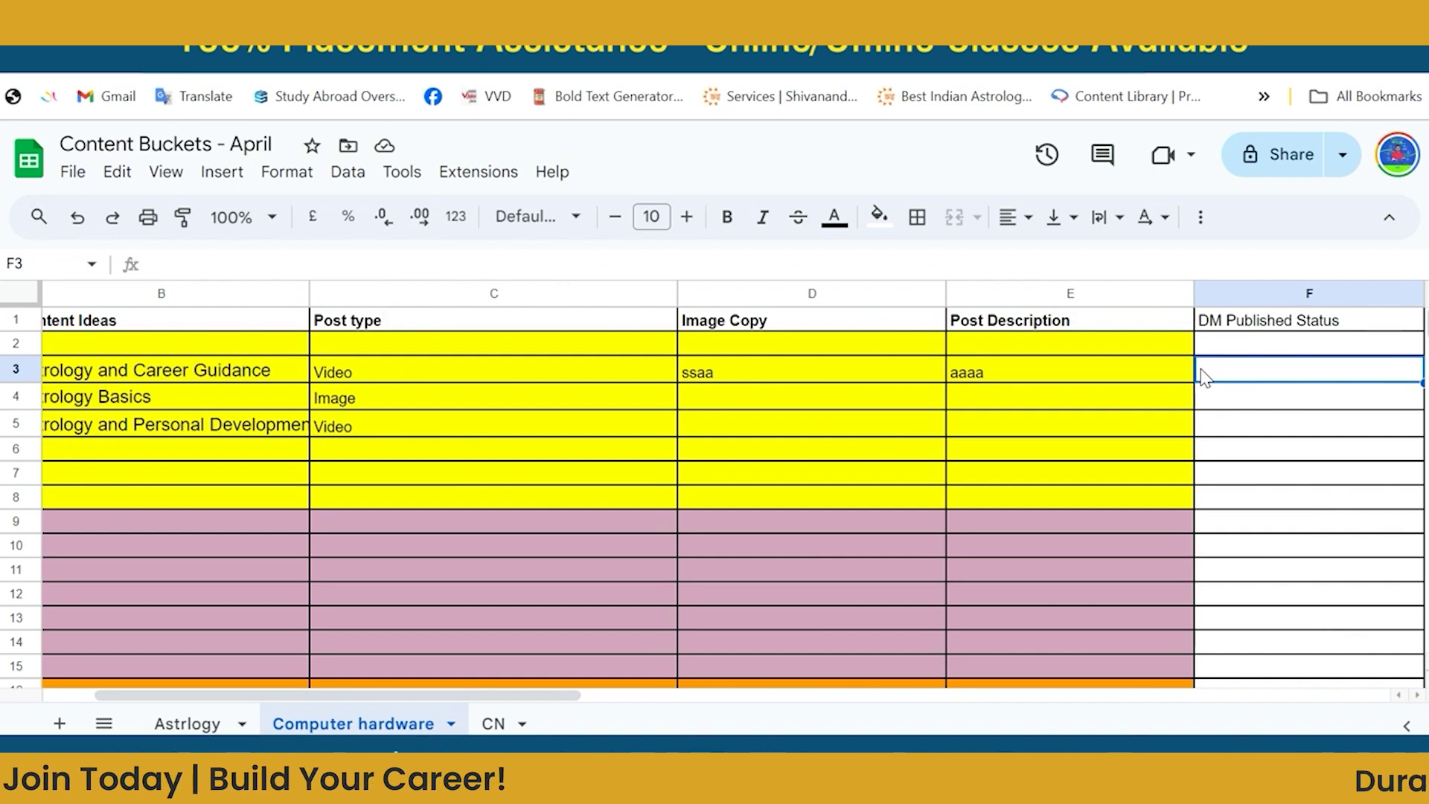
Enter 'Posting Done' in F3 and 'pending' in F4.
{"action": "type", "text": "Post"}
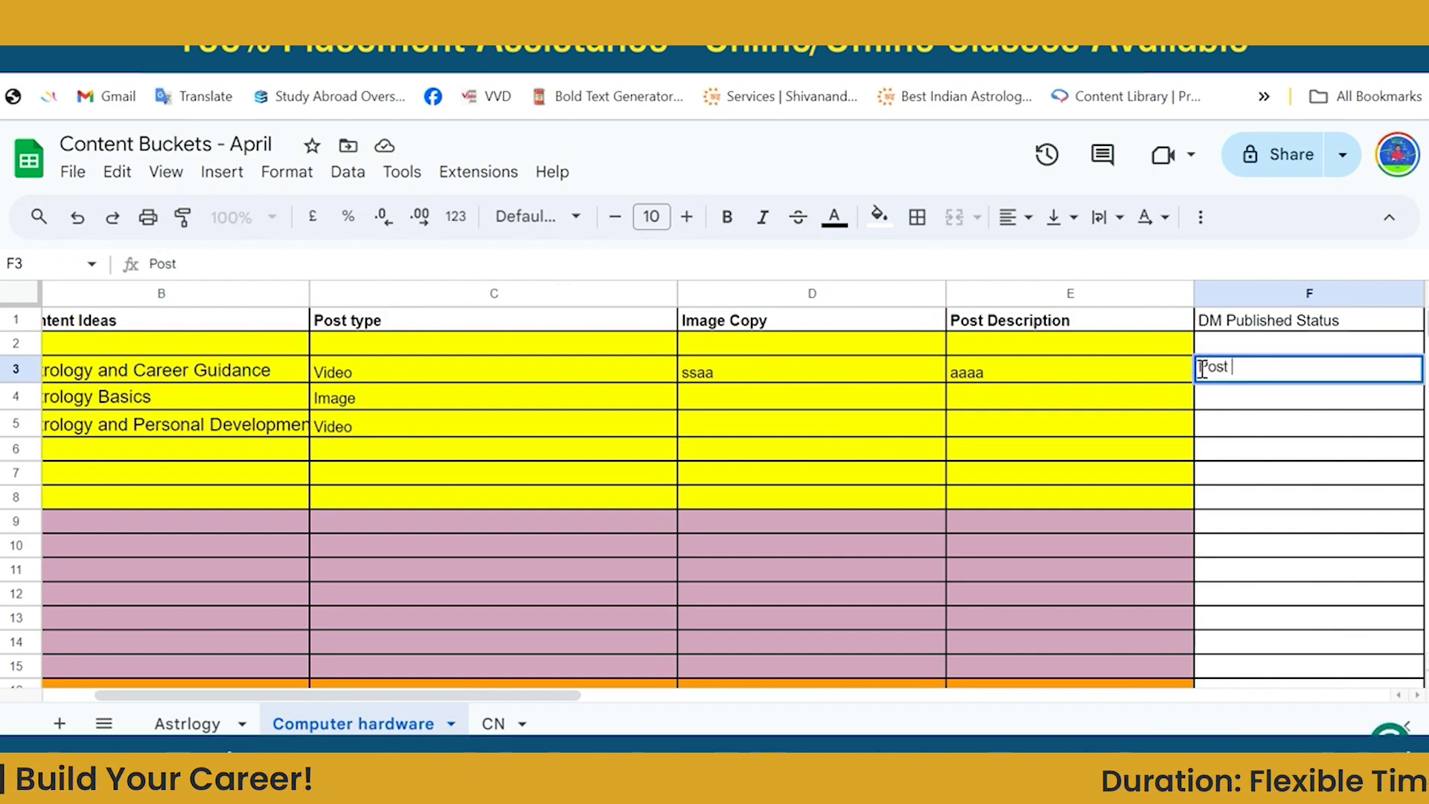
{"action": "type", "text": "ing Done"}
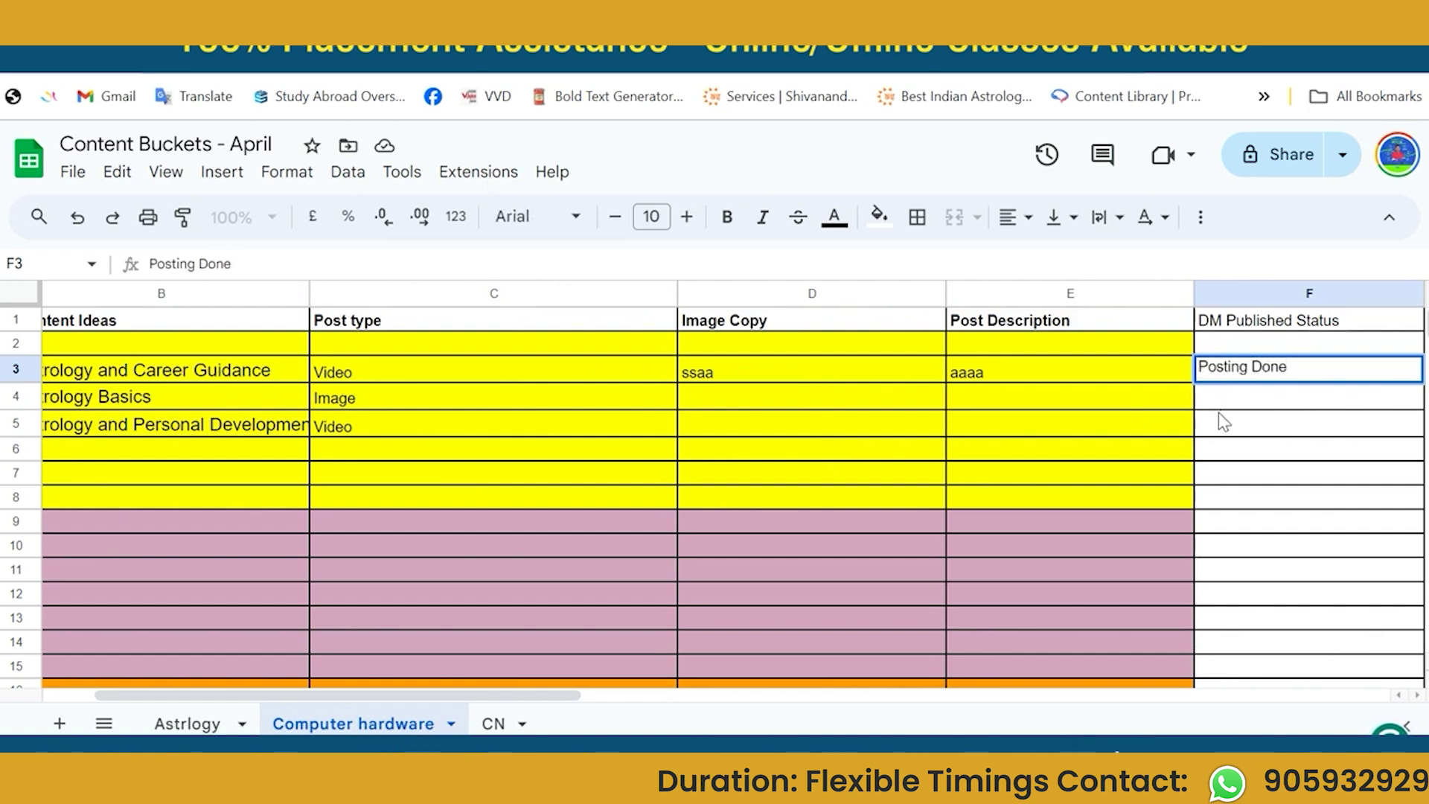
{"action": "key", "text": "Return"}
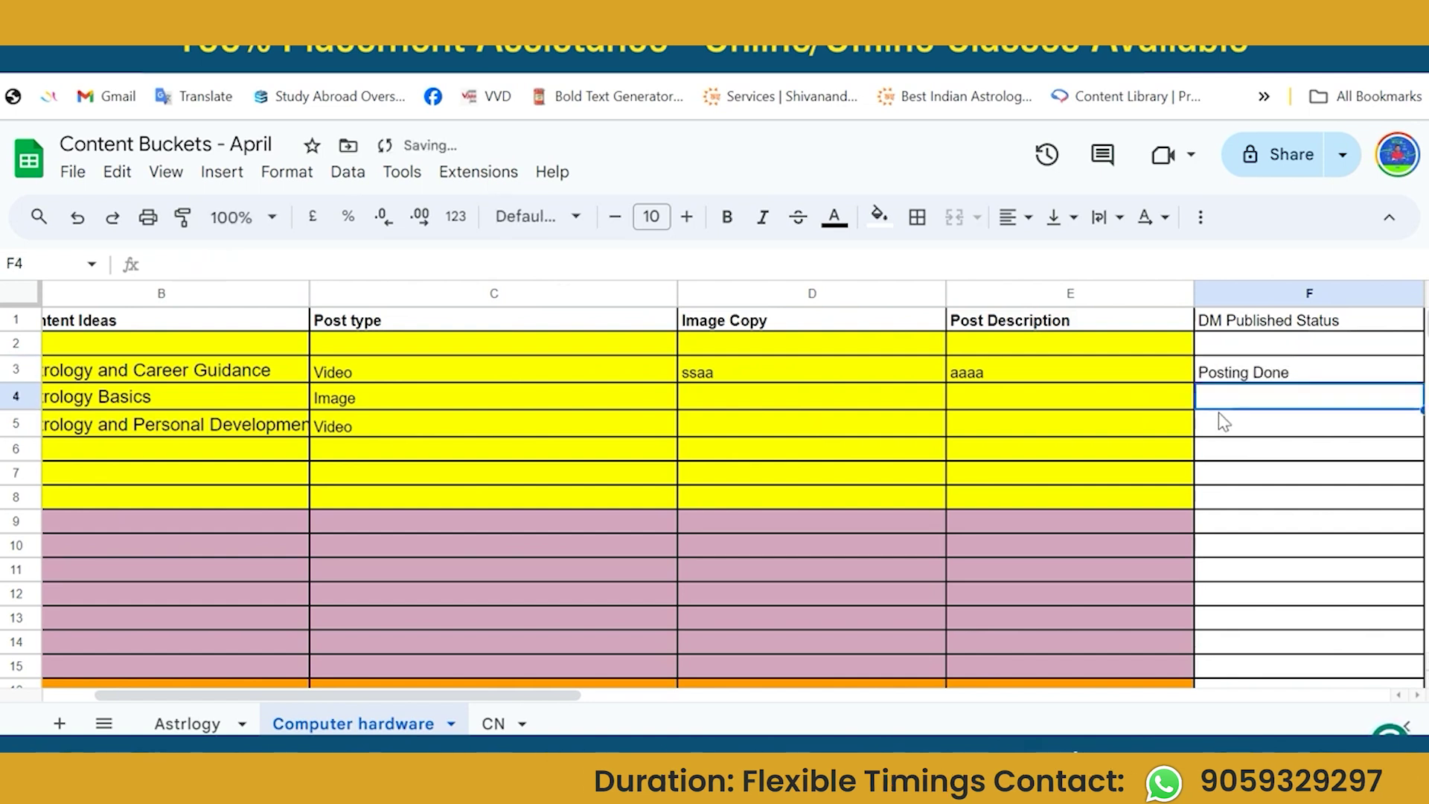
{"action": "type", "text": "pending"}
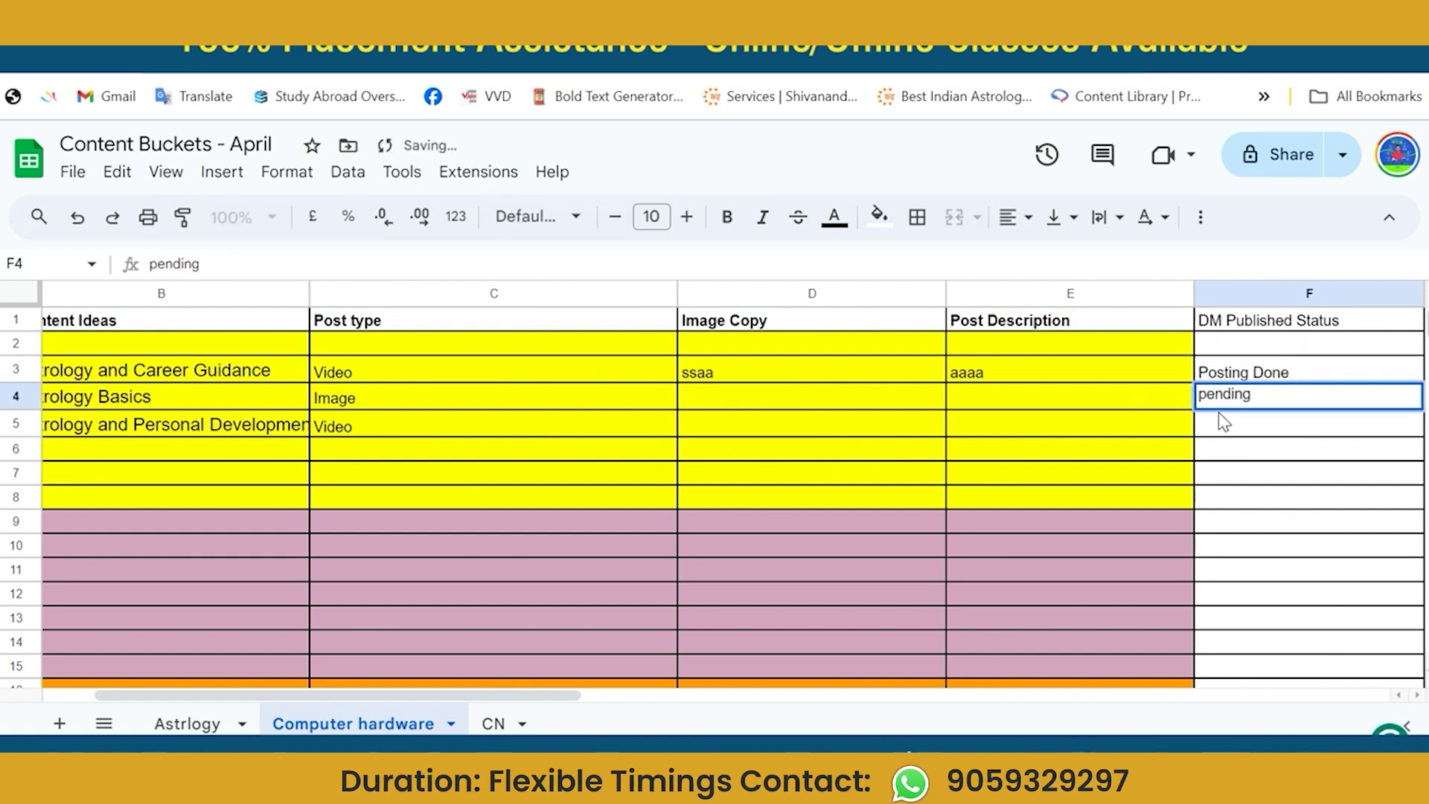
{"action": "key", "text": "Return"}
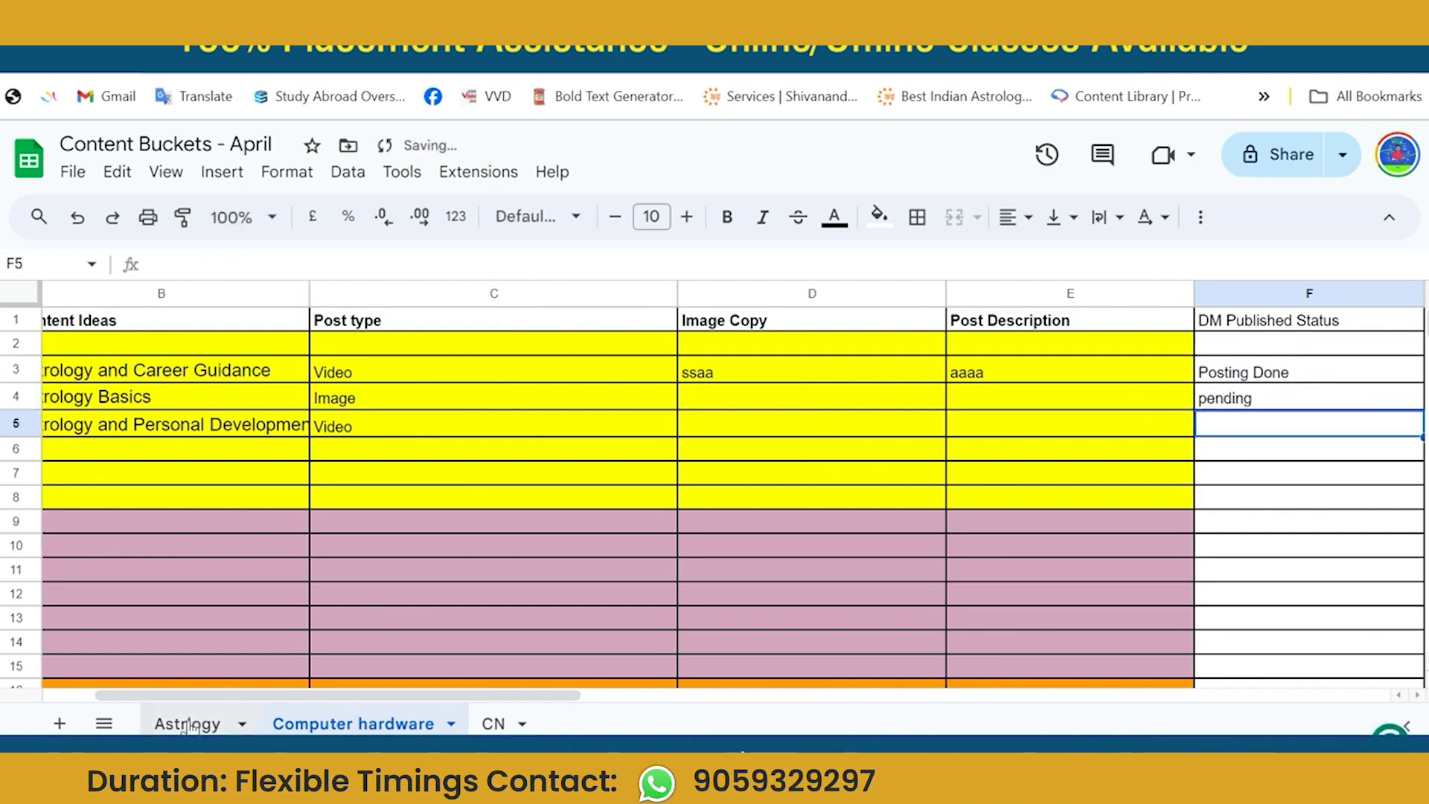
On the Astrlogy sheet, type 'Pubilsh Status' in header cell I1 after Remarks.
{"action": "left_click", "coordinate": [190, 724]}
{"action": "left_click", "coordinate": [779, 605]}
{"action": "key", "text": "Right"}
{"action": "key", "text": "Right"}
{"action": "key", "text": "Right"}
{"action": "key", "text": "Right"}
{"action": "key", "text": "Right"}
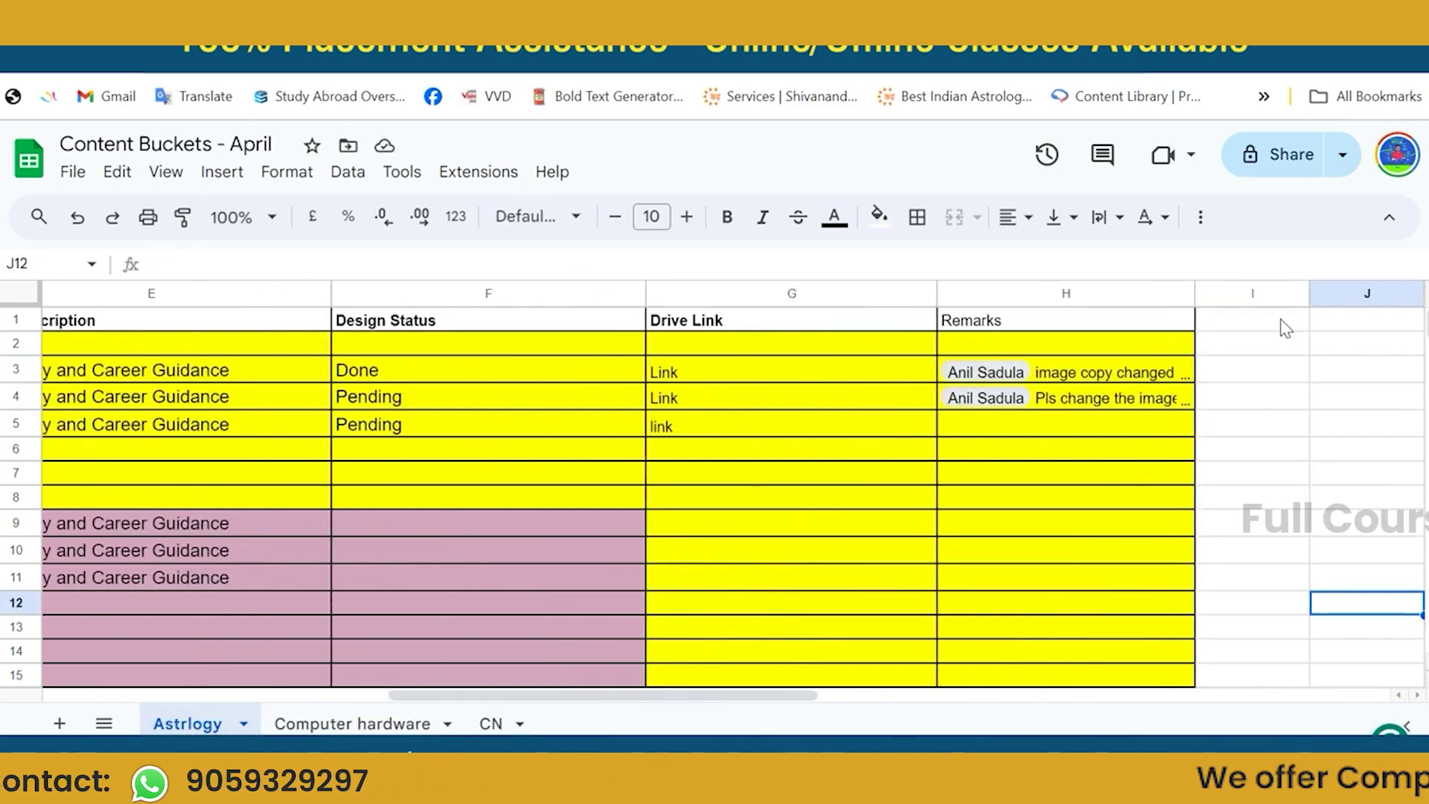
{"action": "left_click", "coordinate": [1283, 321]}
{"action": "type", "text": "P"}
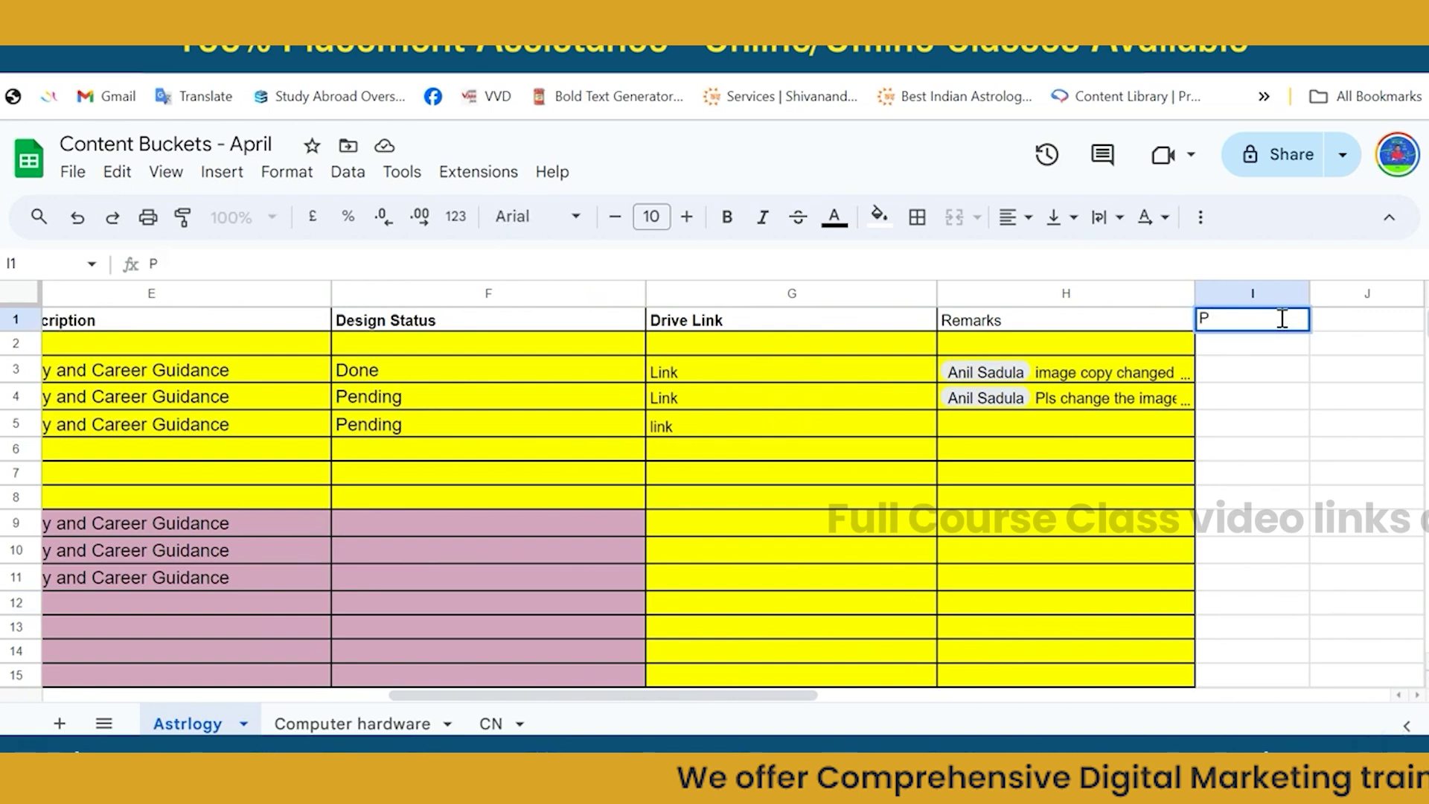
{"action": "type", "text": "ubils"}
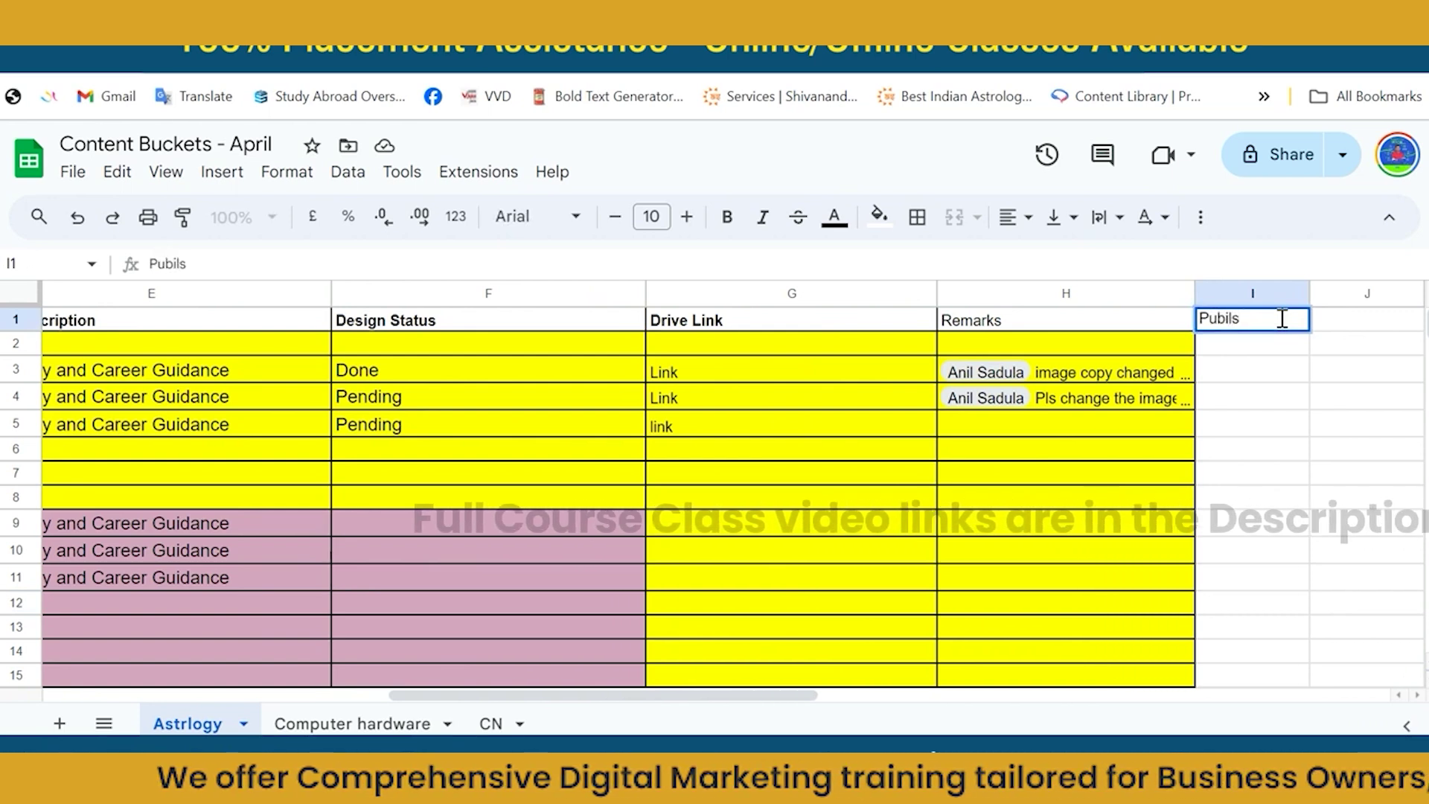
{"action": "type", "text": "h Status"}
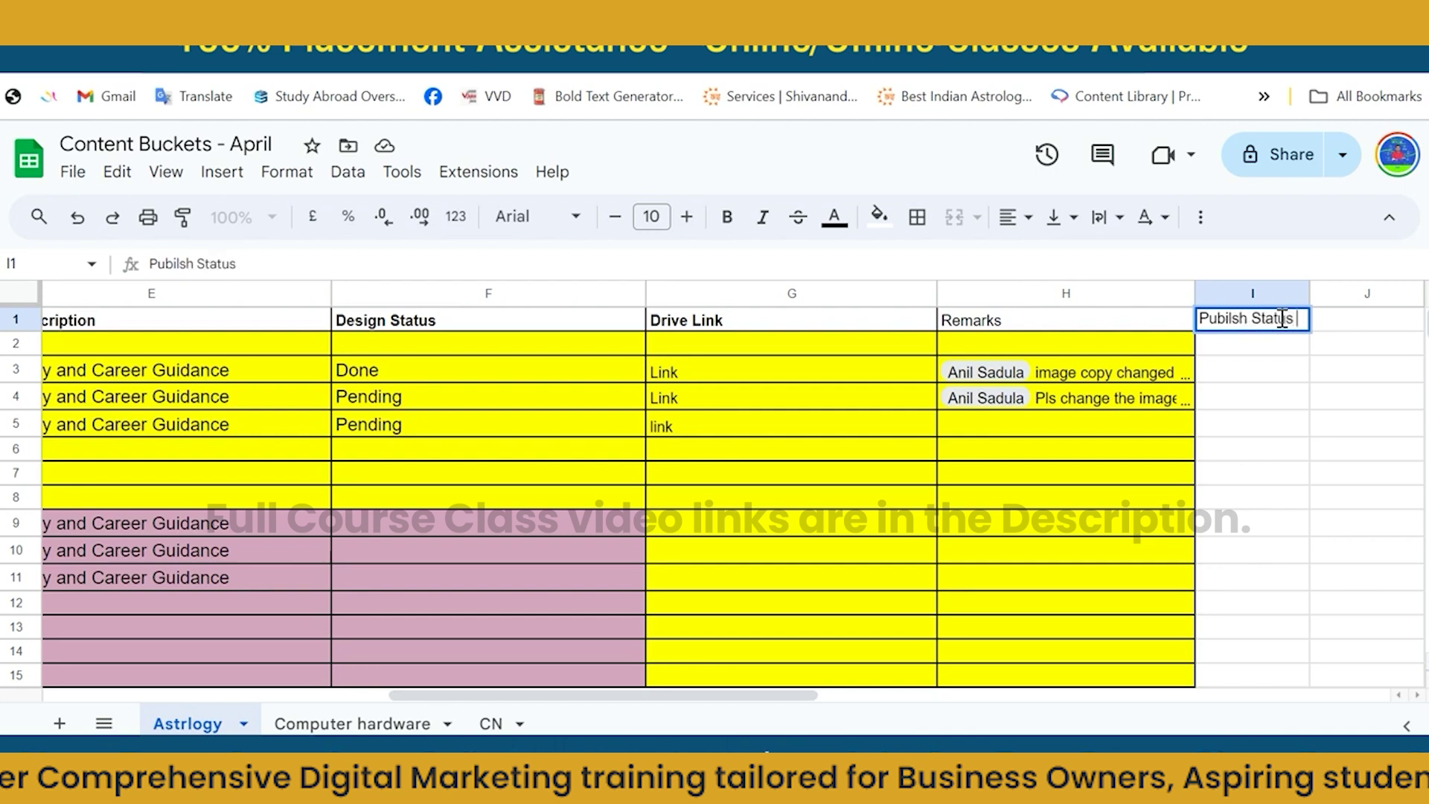
{"action": "key", "text": "Return"}
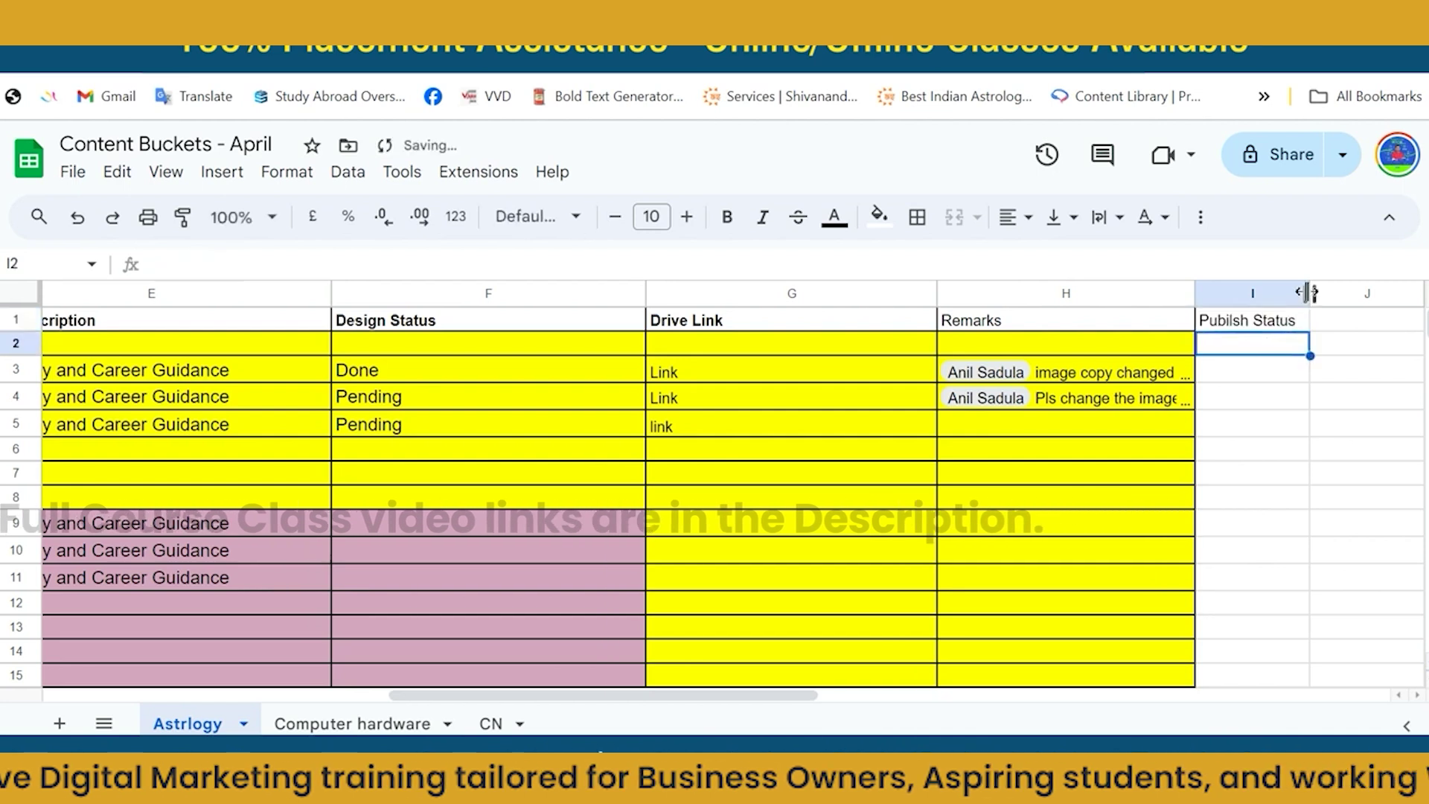
Widen column I and put all borders on its cells down the column.
{"action": "left_click_drag", "start_coordinate": [1311, 292], "coordinate": [1423, 293]}
{"action": "left_click", "coordinate": [1318, 328]}
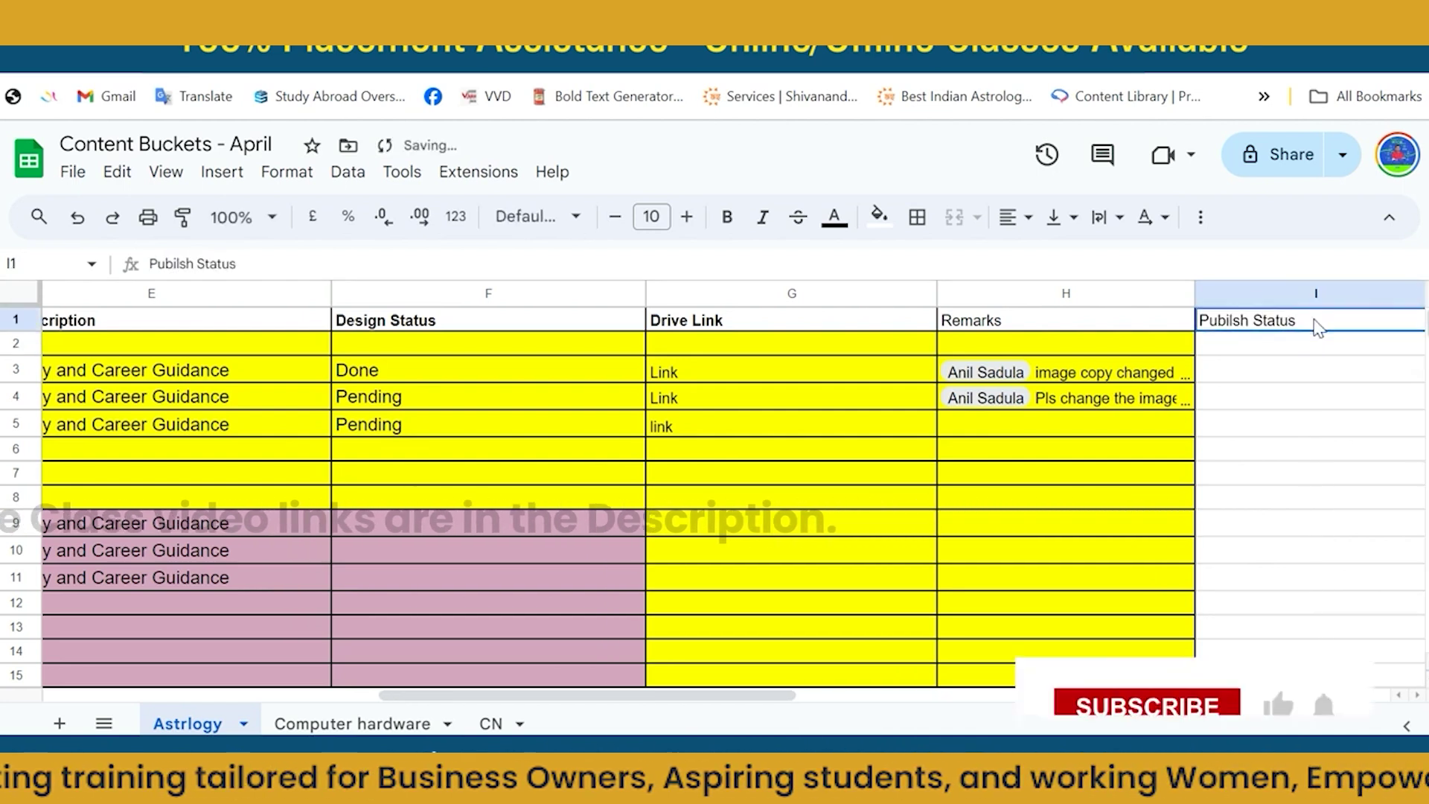
{"action": "key", "text": "shift+Down"}
{"action": "key", "text": "shift+Down"}
{"action": "key", "text": "shift+Down"}
{"action": "key", "text": "shift+Down"}
{"action": "key", "text": "shift+Down"}
{"action": "key", "text": "shift+Down"}
{"action": "key", "text": "shift+Down"}
{"action": "key", "text": "shift+Down"}
{"action": "key", "text": "shift+Down"}
{"action": "key", "text": "shift+Down"}
{"action": "key", "text": "shift+Down"}
{"action": "key", "text": "shift+Down"}
{"action": "key", "text": "shift+Down"}
{"action": "key", "text": "shift+Down"}
{"action": "key", "text": "shift+Down"}
{"action": "key", "text": "shift+Down"}
{"action": "key", "text": "shift+Down"}
{"action": "key", "text": "shift+Down"}
{"action": "key", "text": "shift+Down"}
{"action": "key", "text": "shift+Down"}
{"action": "key", "text": "shift+Down"}
{"action": "key", "text": "shift+Down"}
{"action": "key", "text": "shift+Down"}
{"action": "key", "text": "shift+Down"}
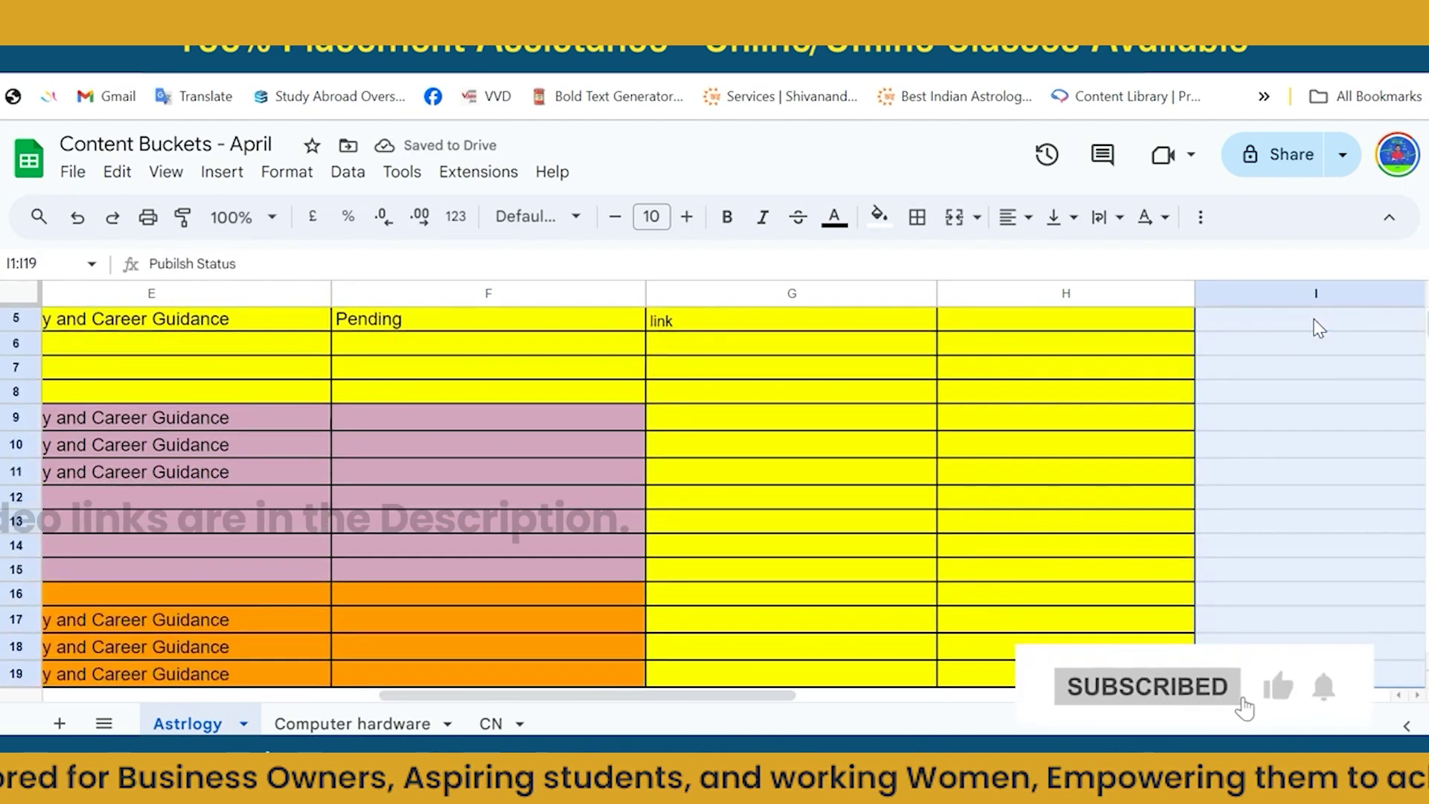
{"action": "key", "text": "shift+Down"}
{"action": "key", "text": "shift+Down"}
{"action": "key", "text": "shift+Down"}
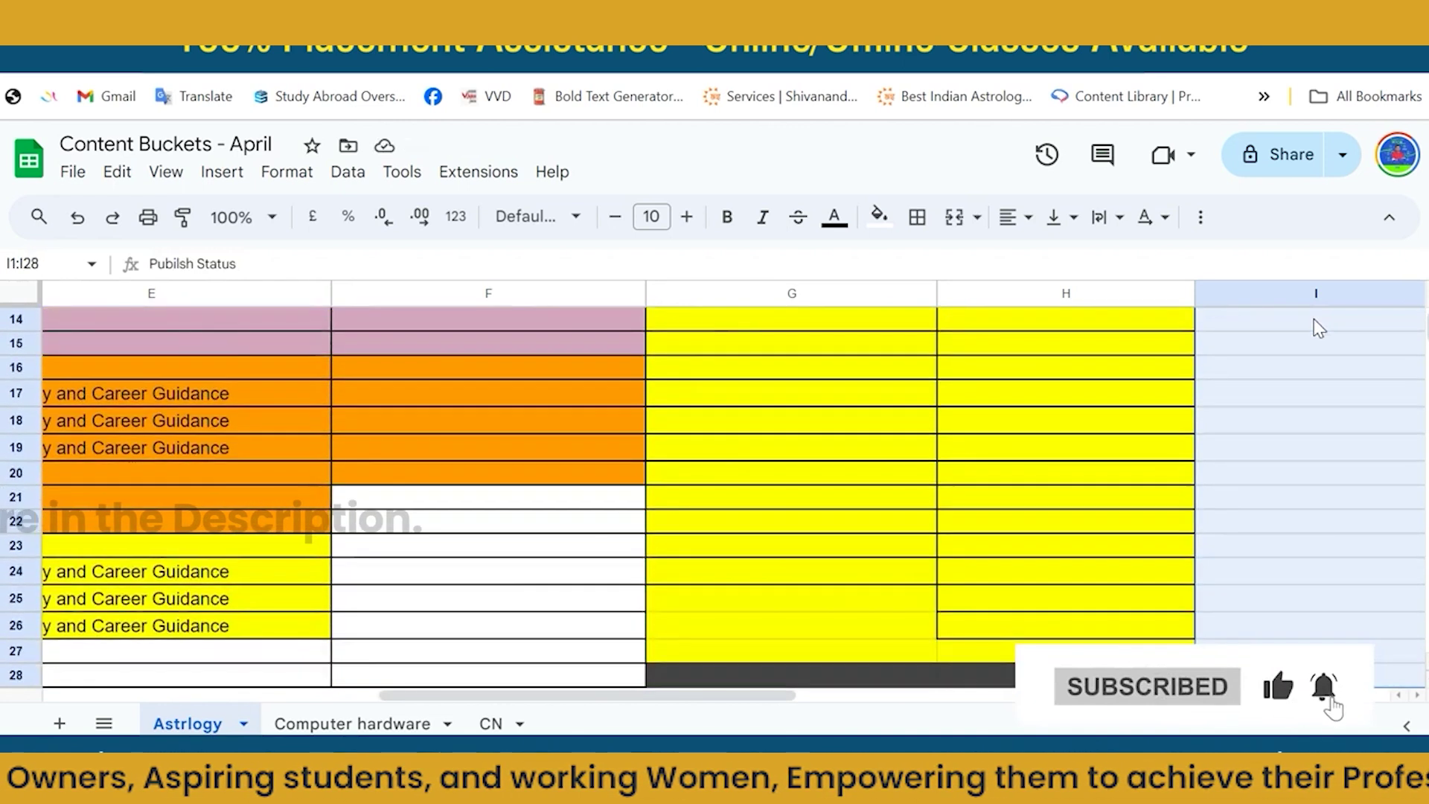
{"action": "left_click", "coordinate": [917, 217]}
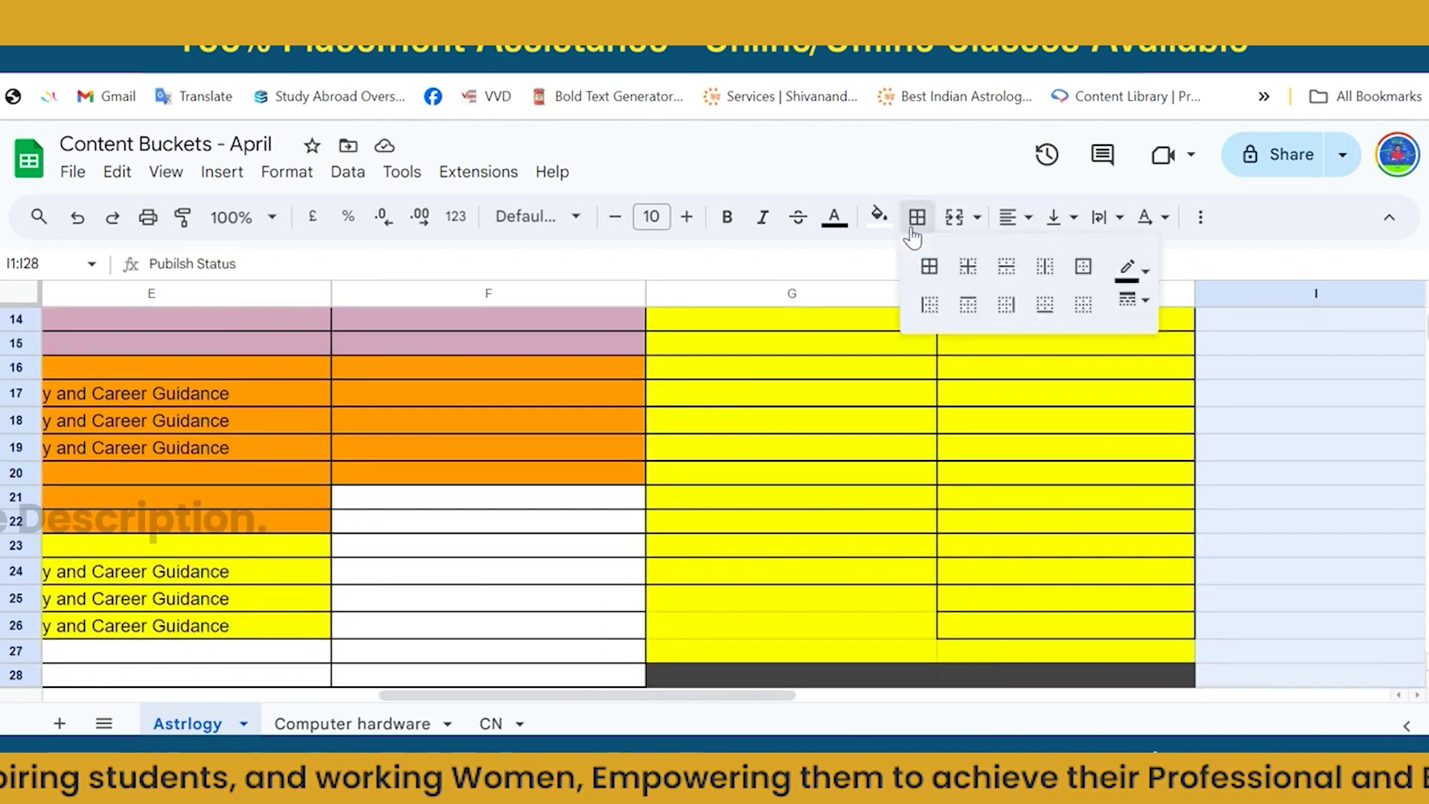
{"action": "left_click", "coordinate": [928, 265]}
{"action": "left_click", "coordinate": [1006, 450]}
{"action": "scroll", "coordinate": [1007, 450], "scroll_direction": "up", "scroll_amount": 5}
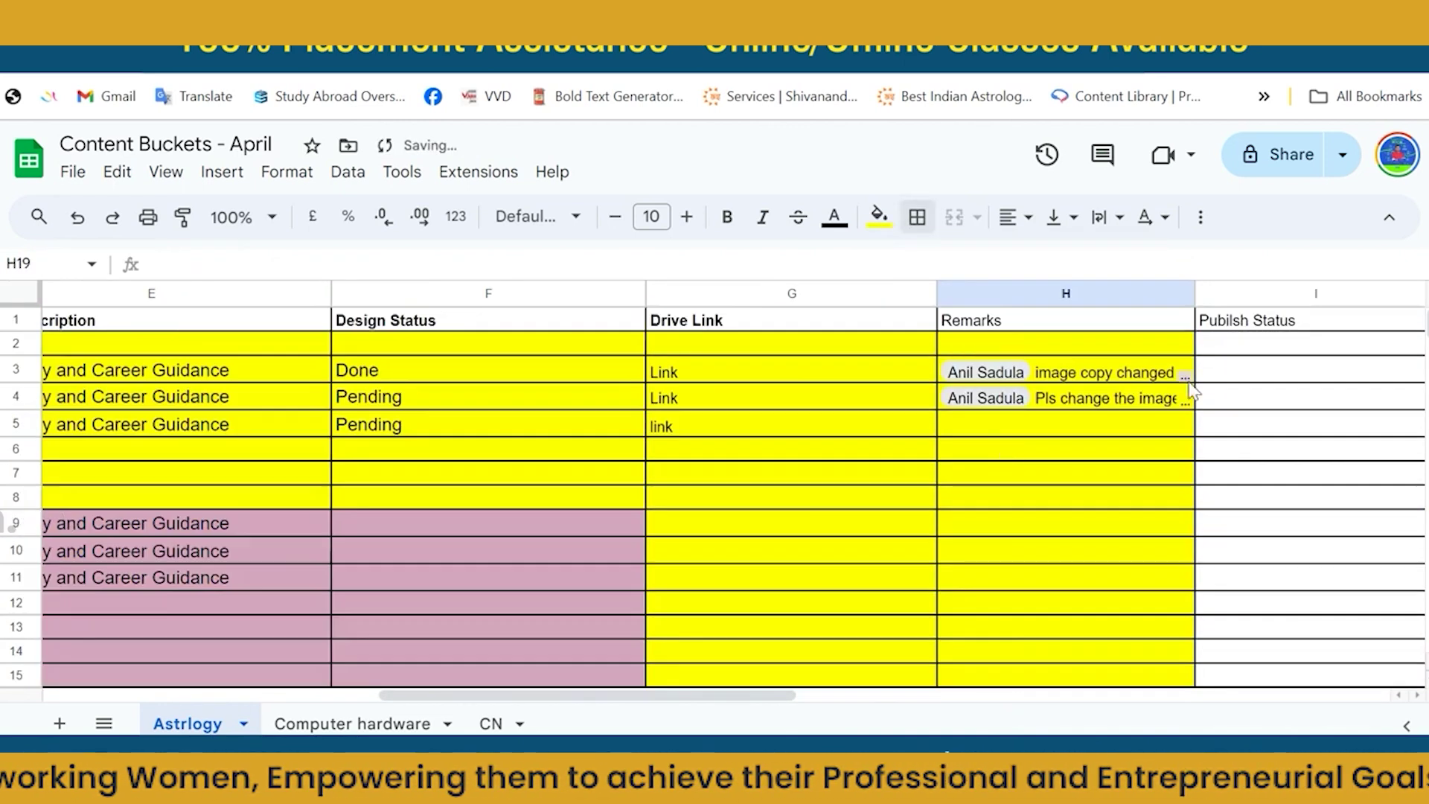
Enter 'Done/pending' in cell I3 under Pubilsh Status.
{"action": "left_click", "coordinate": [1221, 376]}
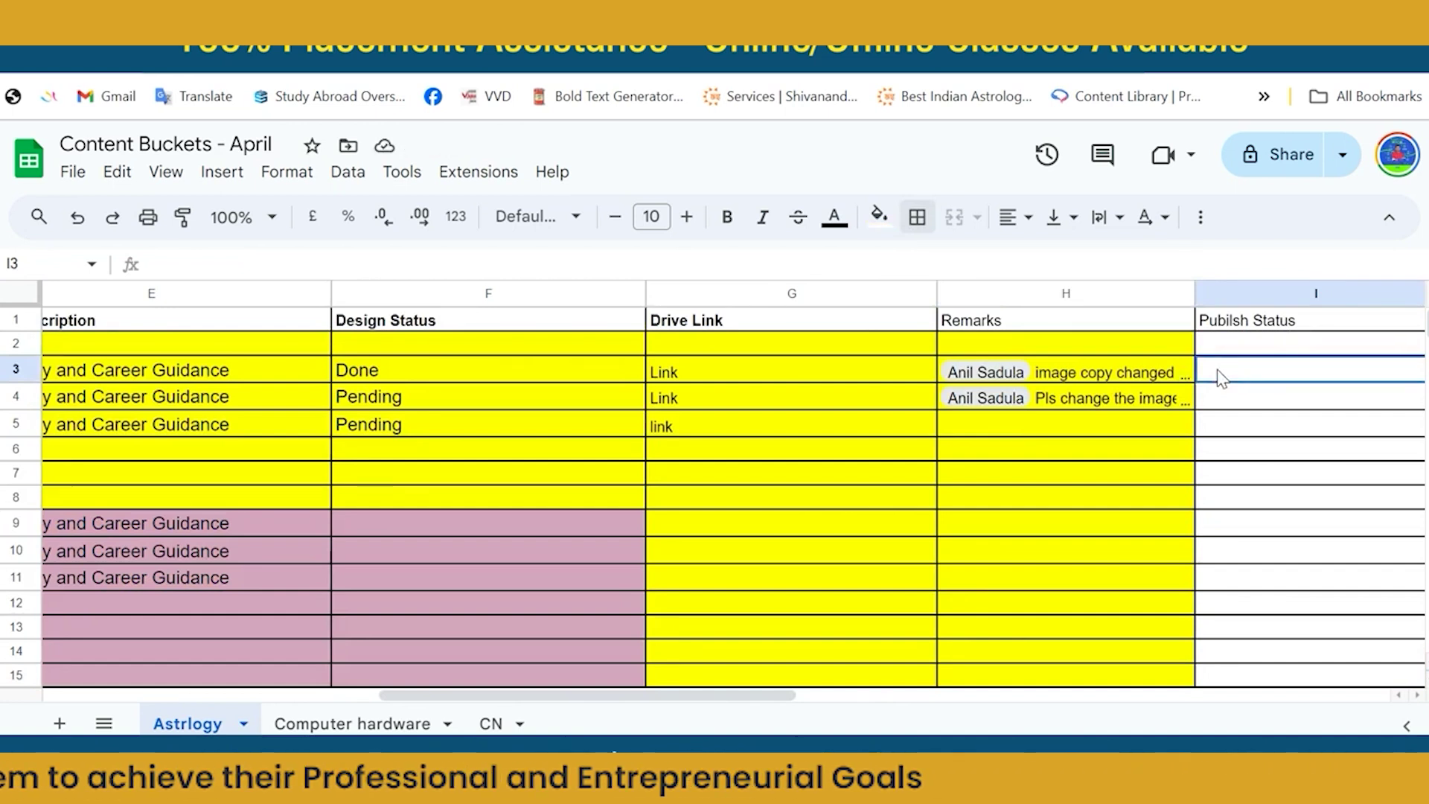
{"action": "type", "text": "Done/pending"}
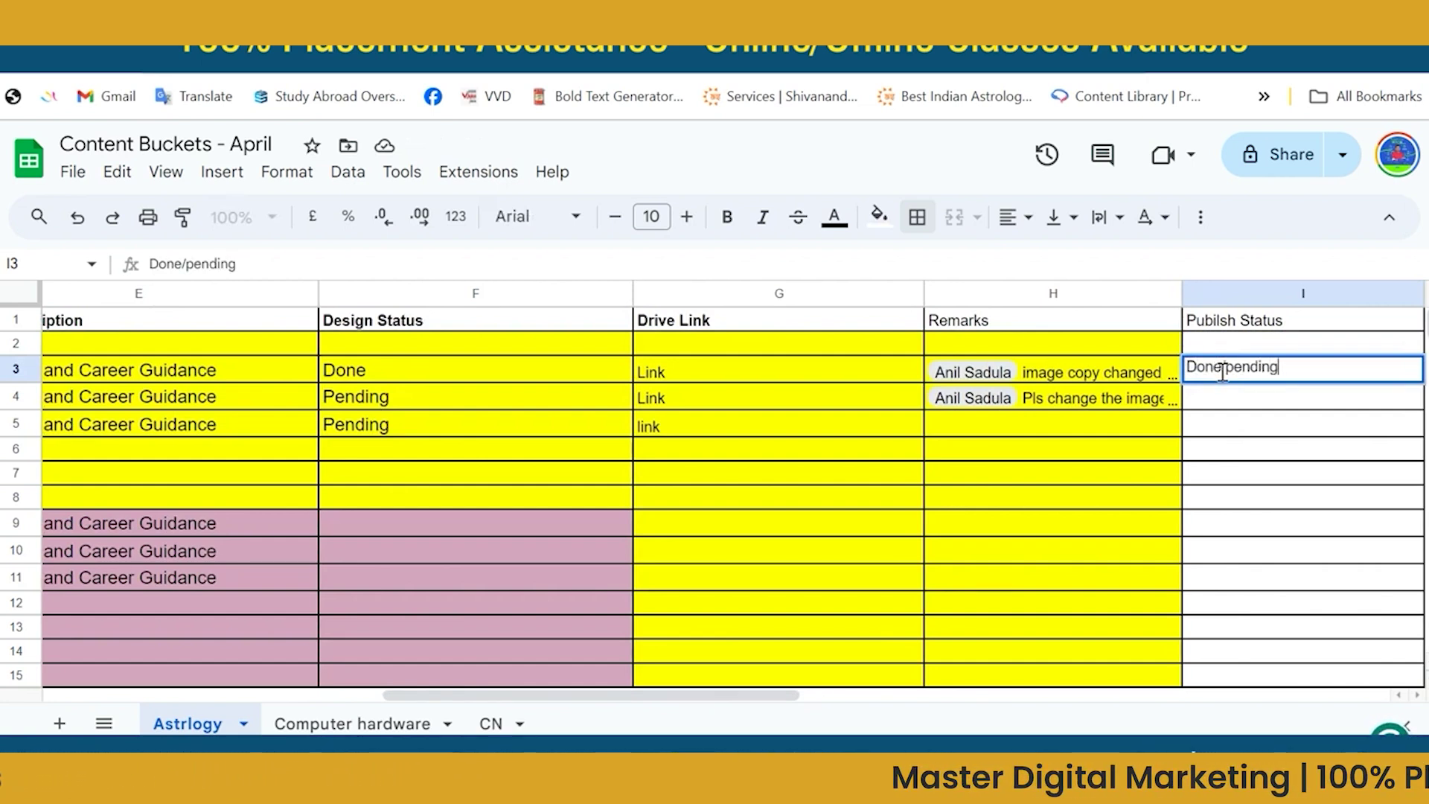
{"action": "left_click", "coordinate": [1223, 431]}
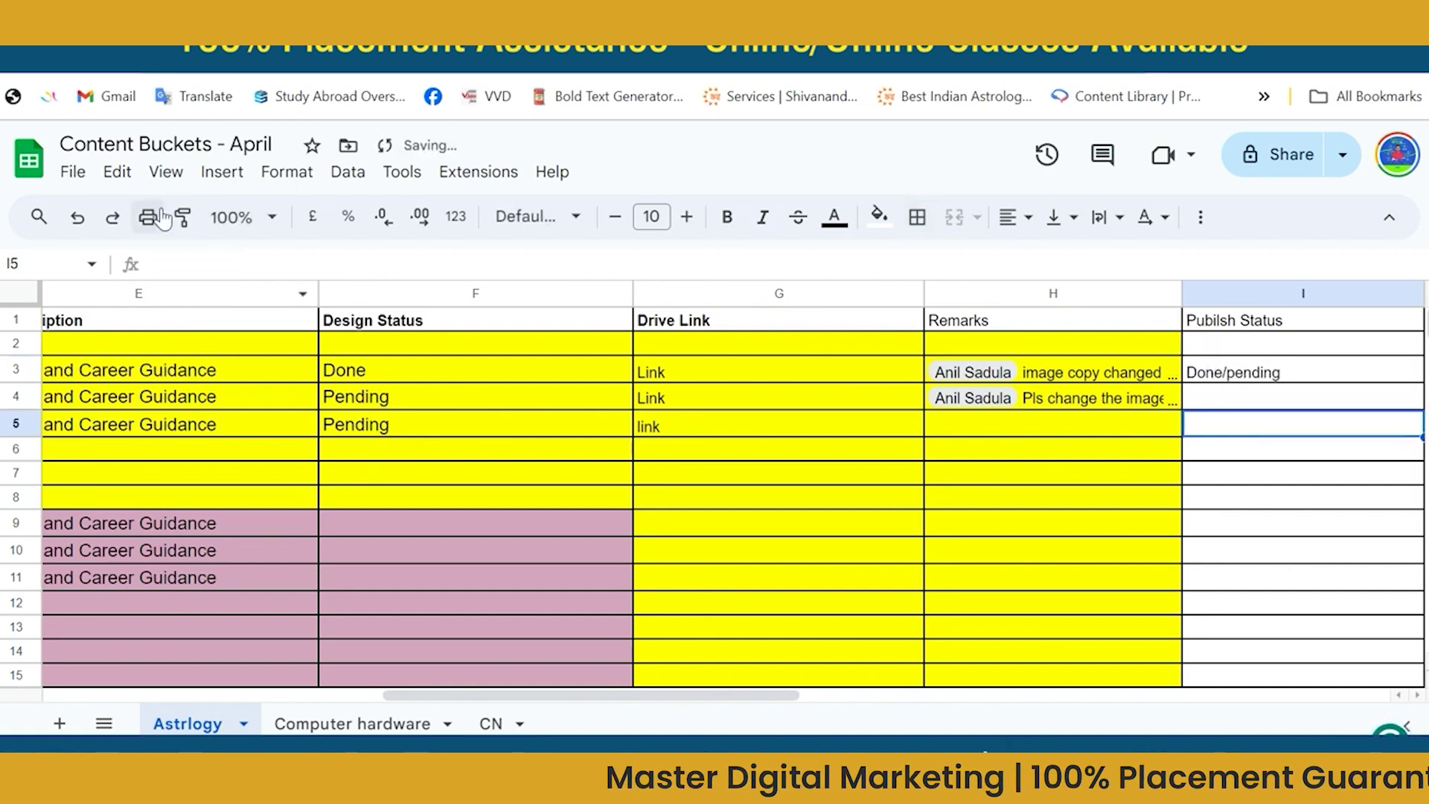
Select G9:I16 and apply the pink fill used by the neighbouring rows.
{"action": "left_click", "coordinate": [328, 507]}
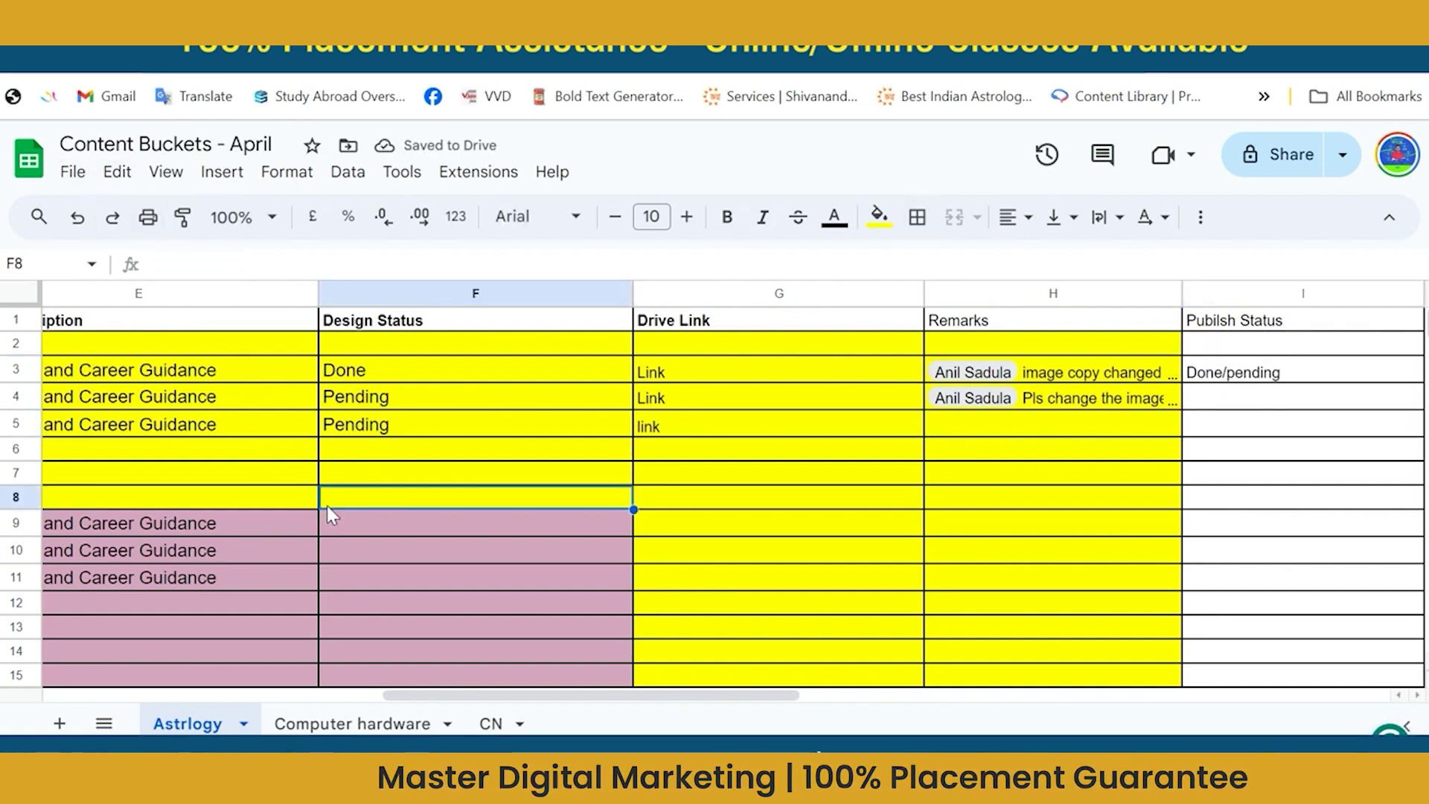
{"action": "left_click", "coordinate": [344, 519]}
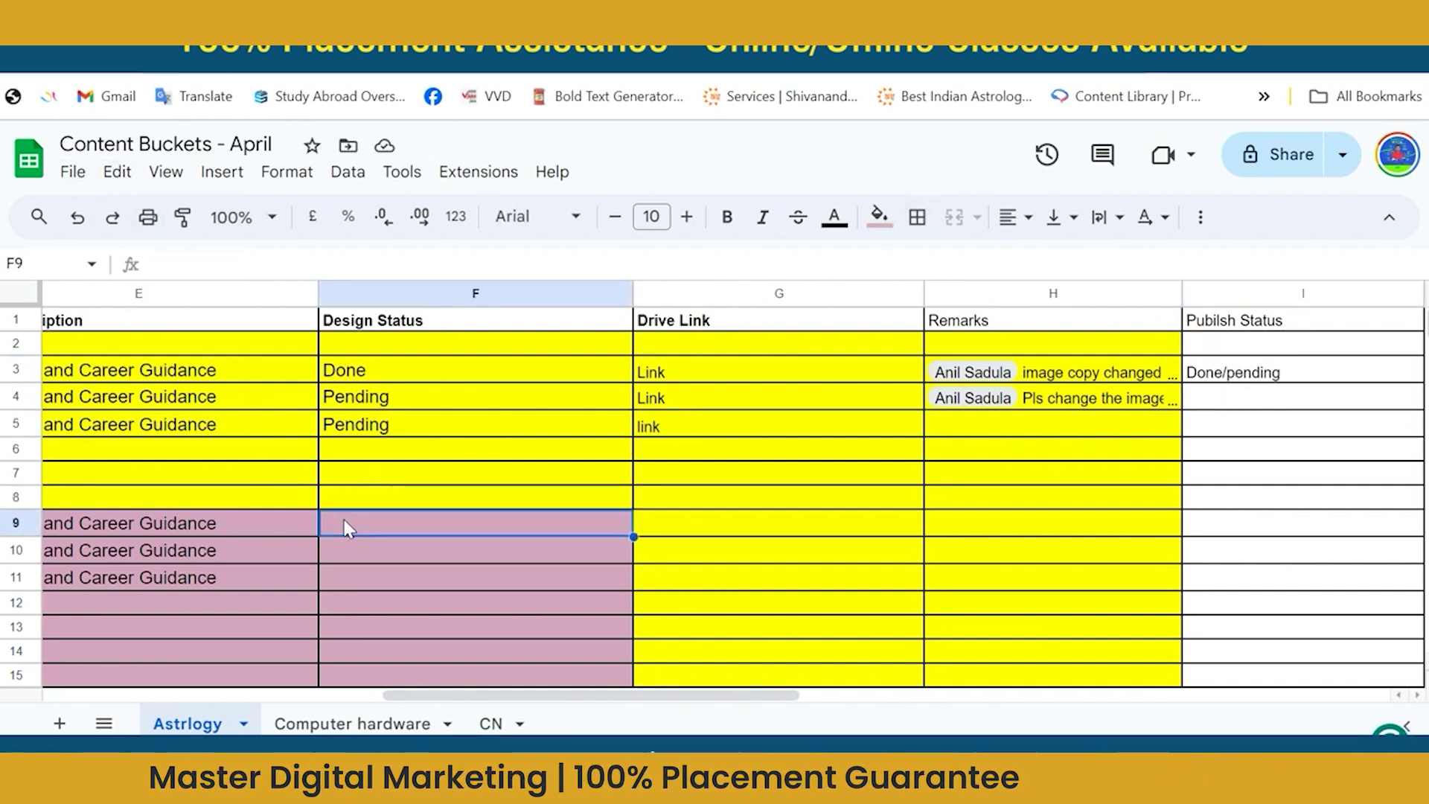
{"action": "key", "text": "Right"}
{"action": "key", "text": "shift+Right"}
{"action": "key", "text": "shift+Right"}
{"action": "key", "text": "shift+Right"}
{"action": "key", "text": "shift+Down"}
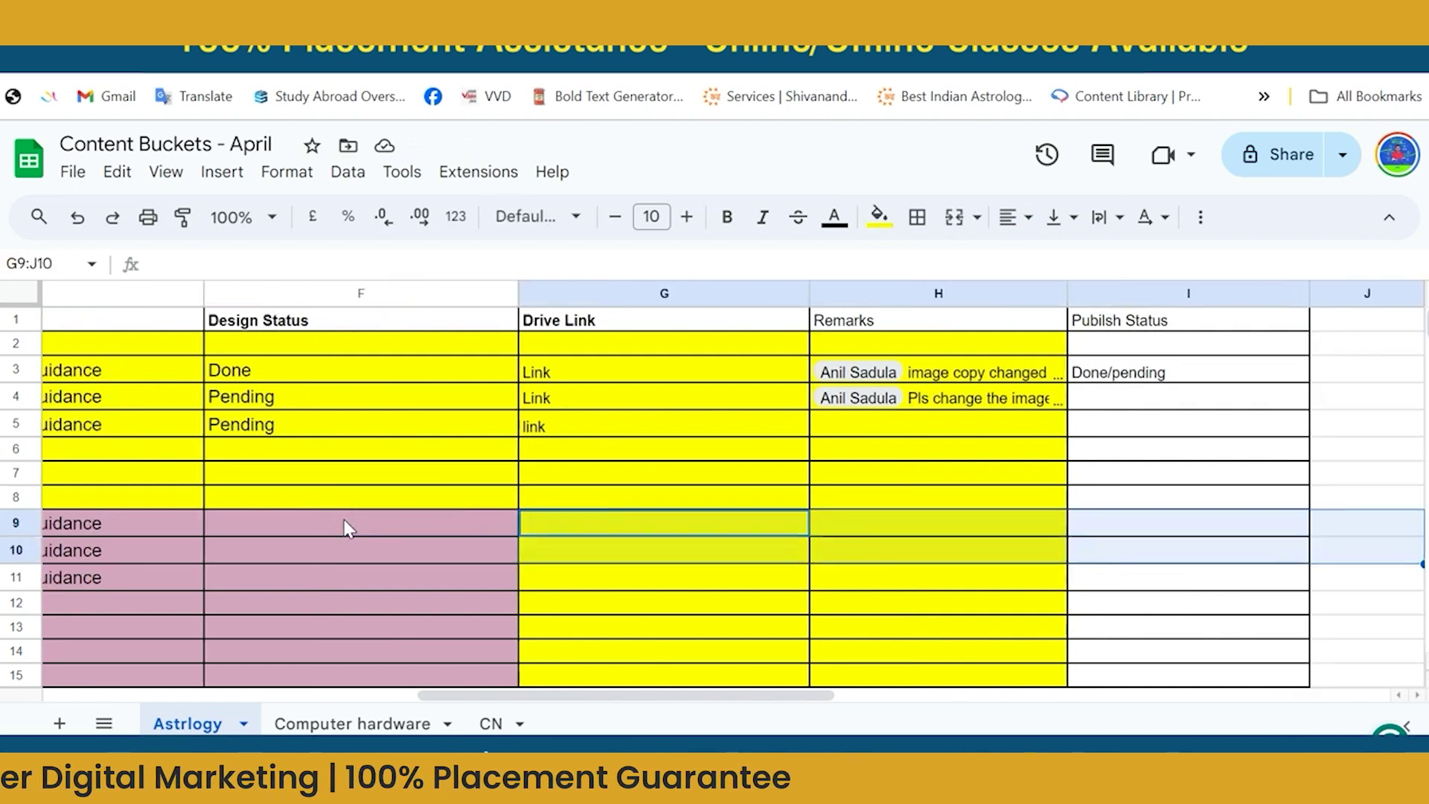
{"action": "key", "text": "shift+Left"}
{"action": "key", "text": "shift+Down"}
{"action": "key", "text": "shift+Down"}
{"action": "key", "text": "shift+Down"}
{"action": "key", "text": "shift+Down"}
{"action": "key", "text": "shift+Down"}
{"action": "key", "text": "shift+Down"}
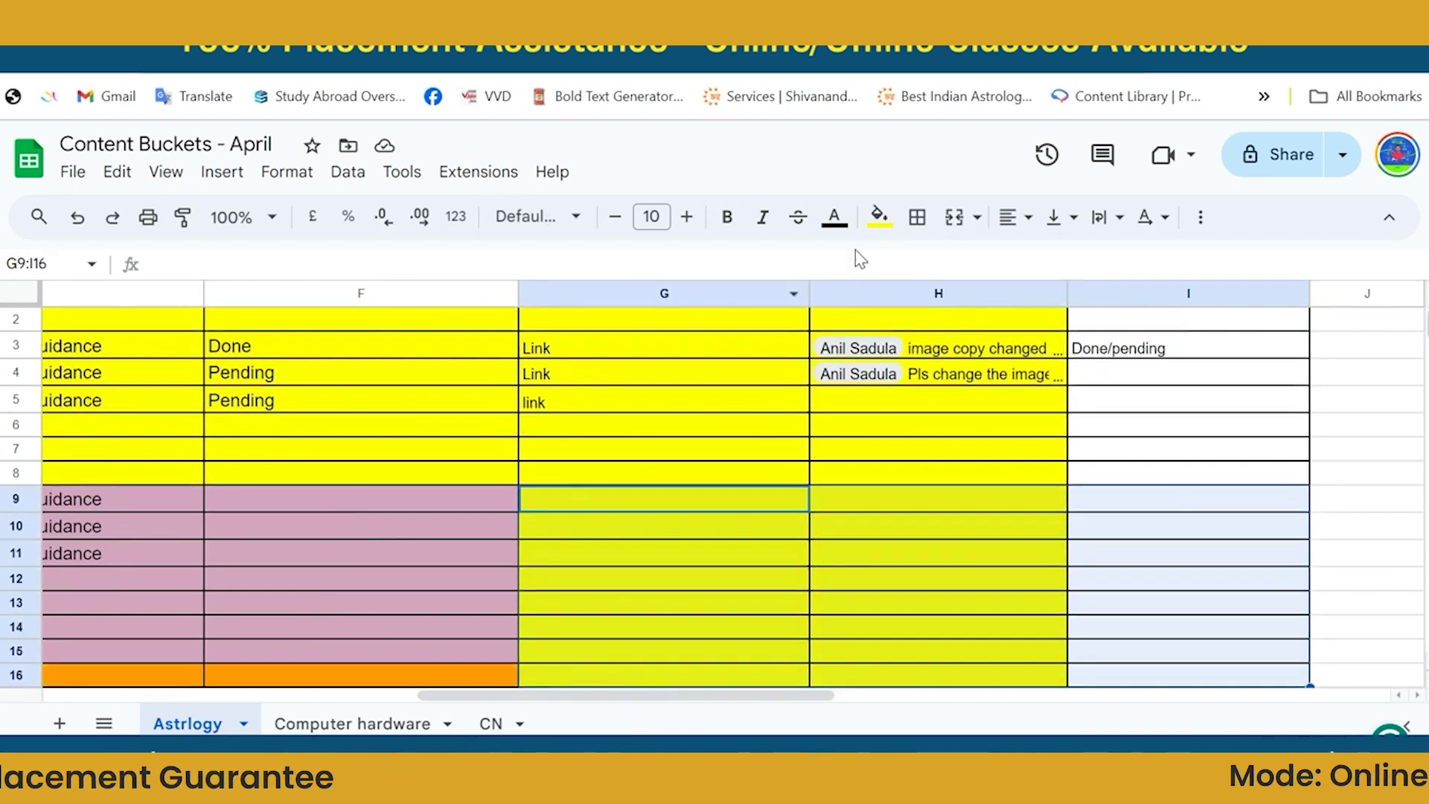
{"action": "left_click", "coordinate": [879, 216]}
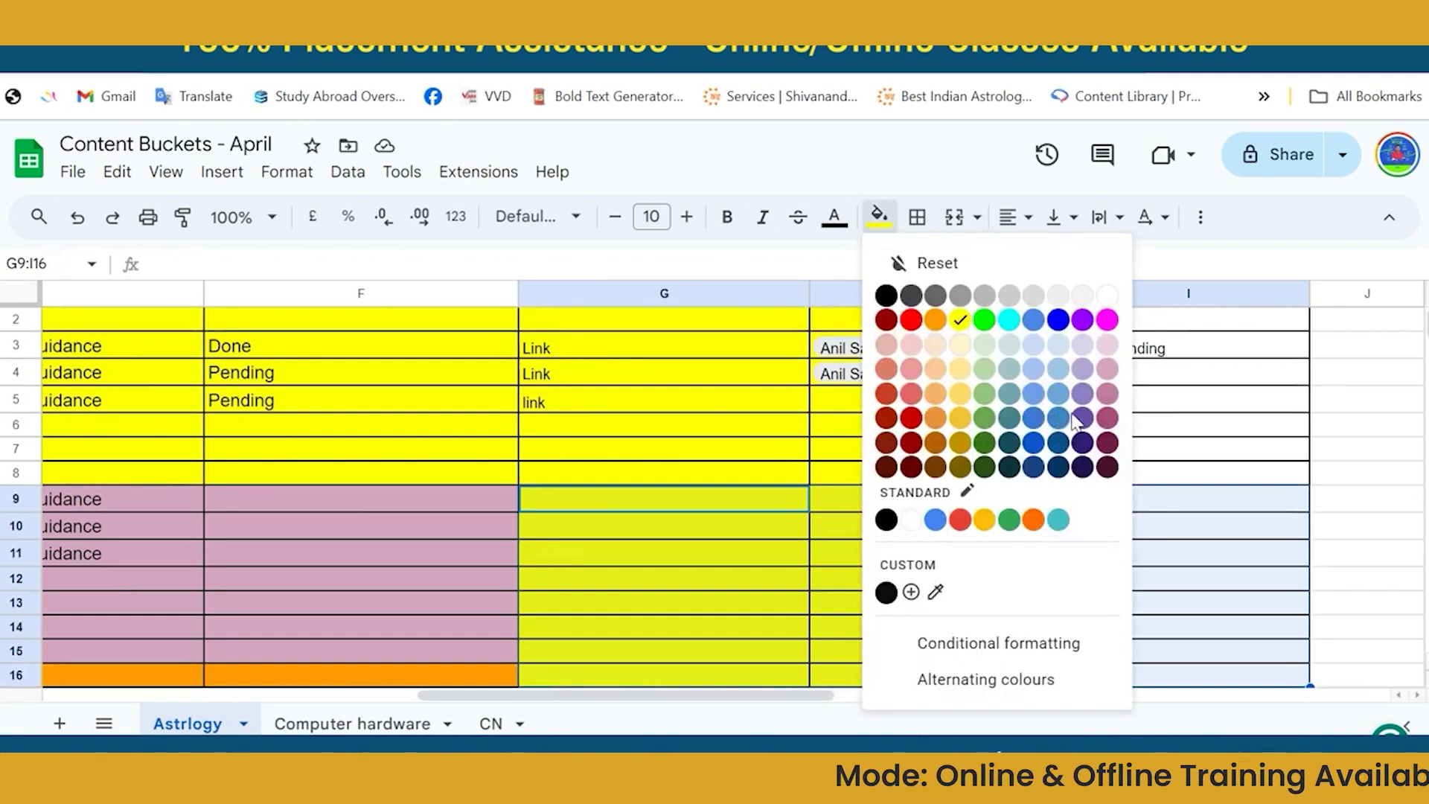
{"action": "left_click", "coordinate": [1108, 369]}
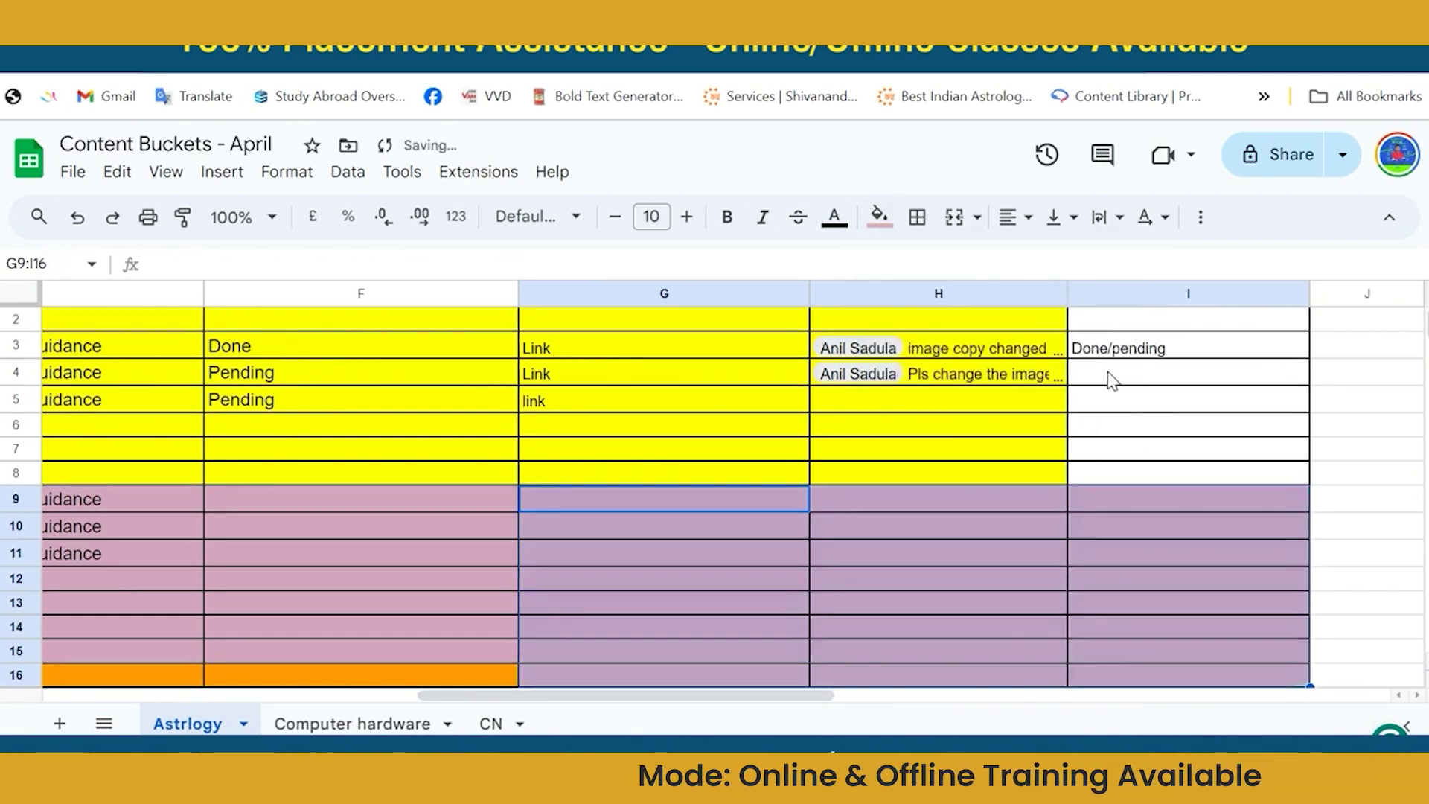
{"action": "left_click", "coordinate": [1075, 588]}
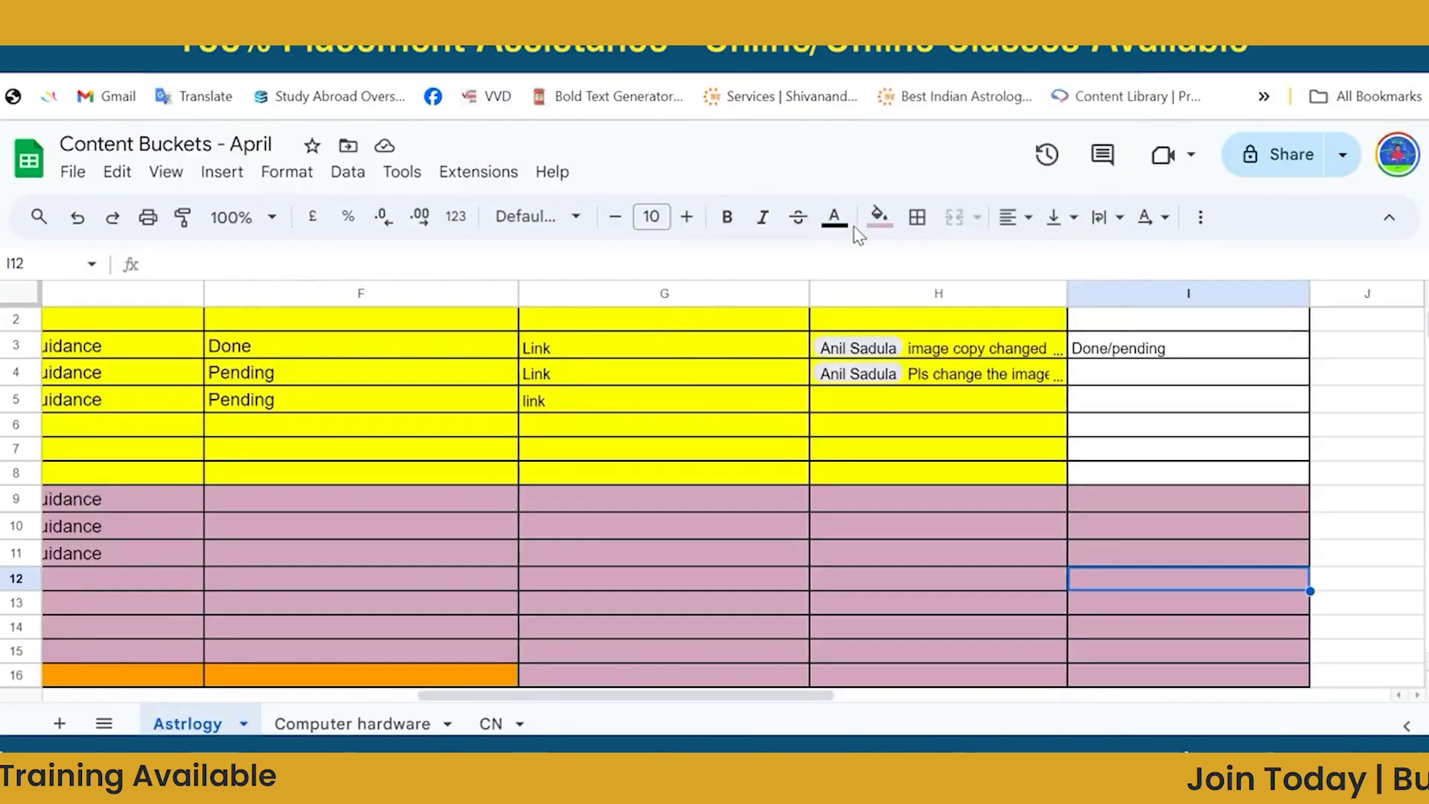
{"action": "left_click", "coordinate": [849, 408]}
{"action": "left_click", "coordinate": [861, 476]}
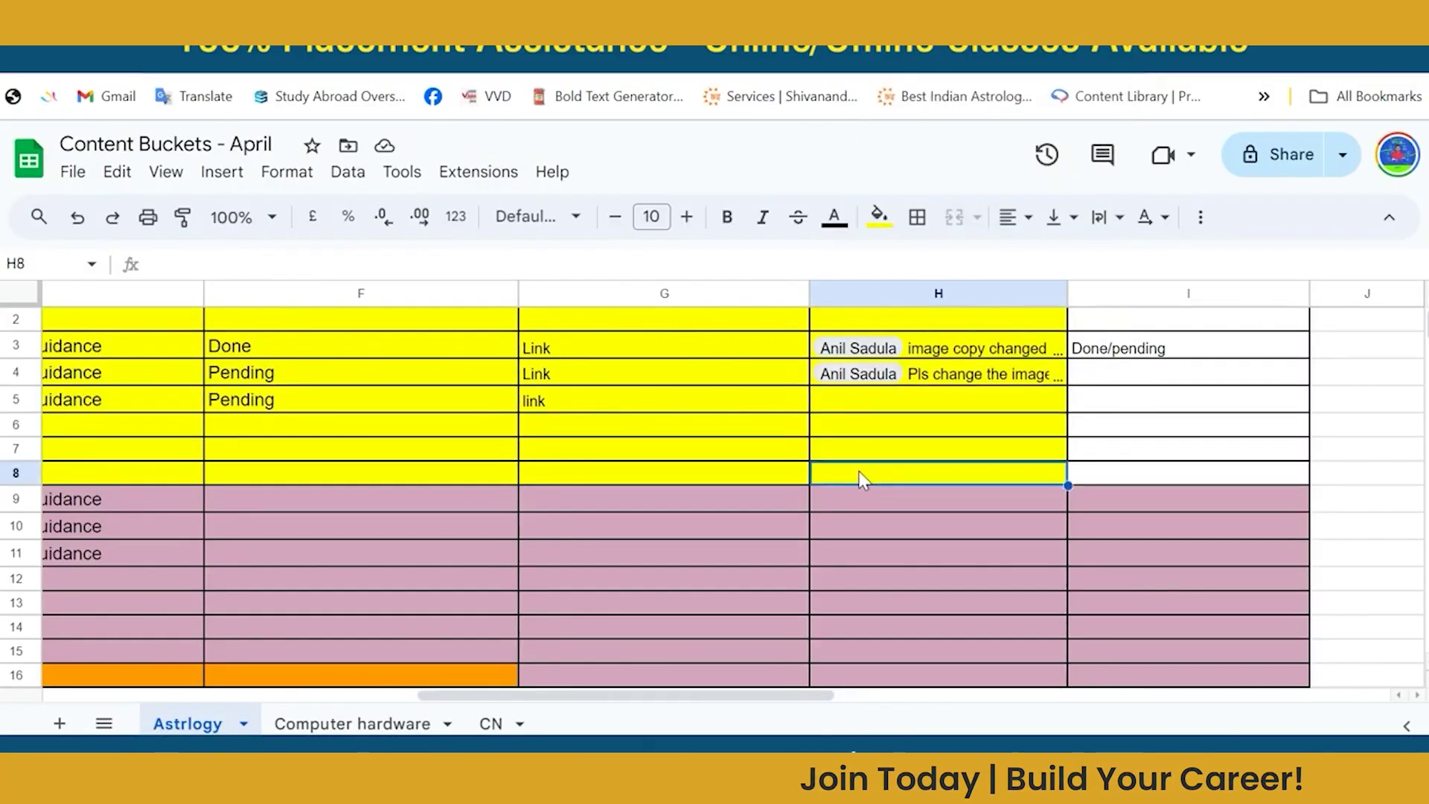
{"action": "key", "text": "Left"}
{"action": "key", "text": "Left"}
{"action": "key", "text": "Left"}
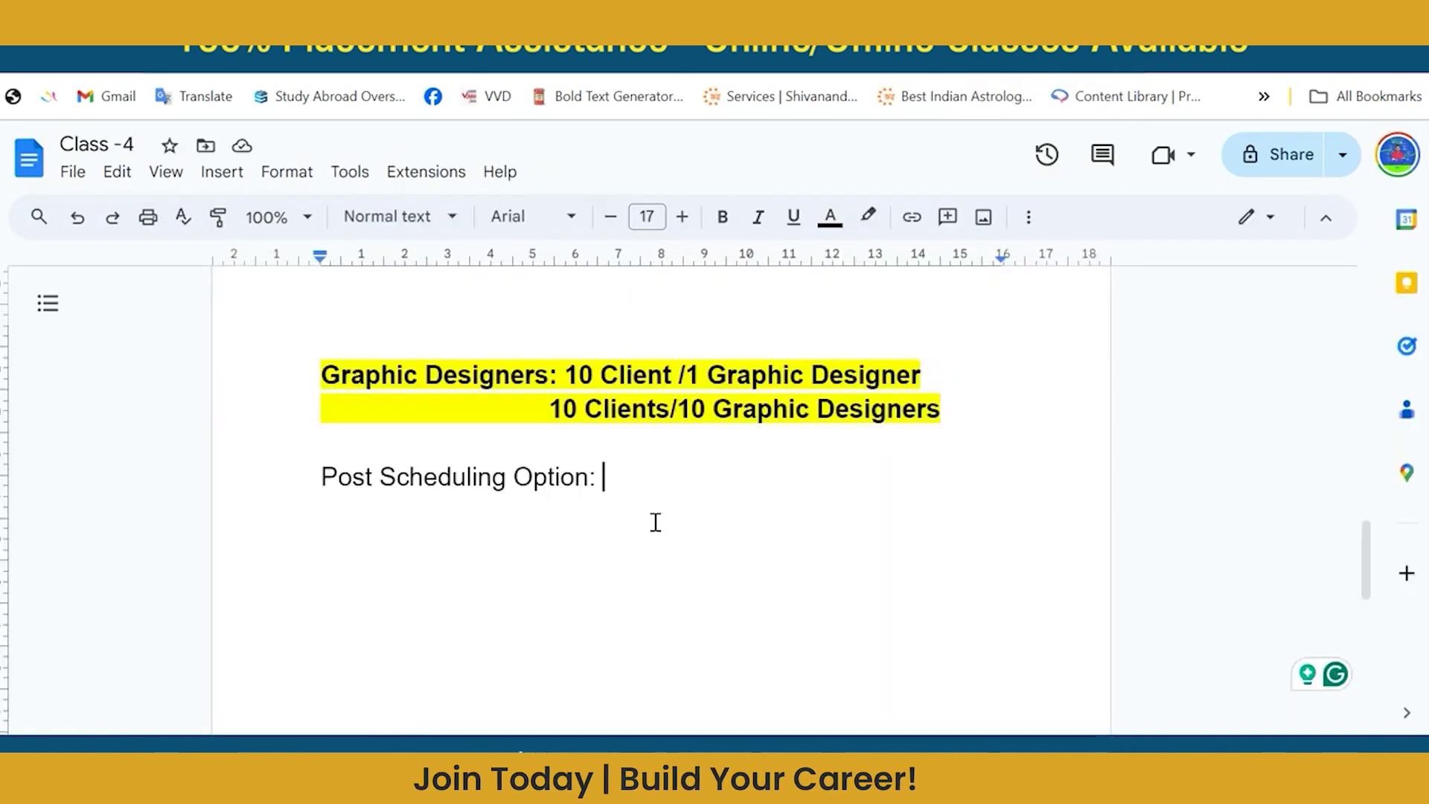
Add a dashed divider under Post Scheduling Option and start 'Tomorrow Topics:' with Content ideas.
{"action": "key", "text": "Return"}
{"action": "key", "text": "Return"}
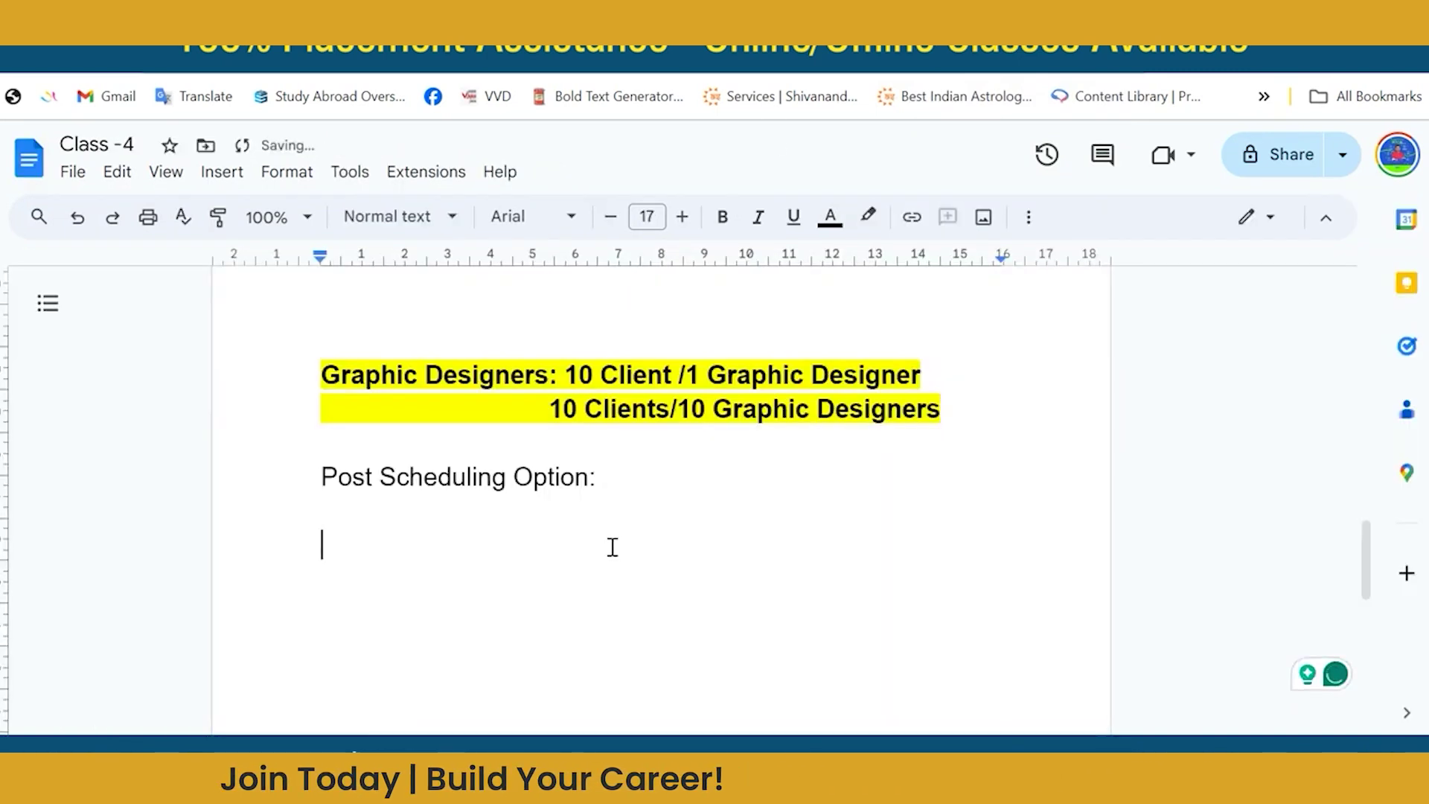
{"action": "type", "text": "-----------------------------"}
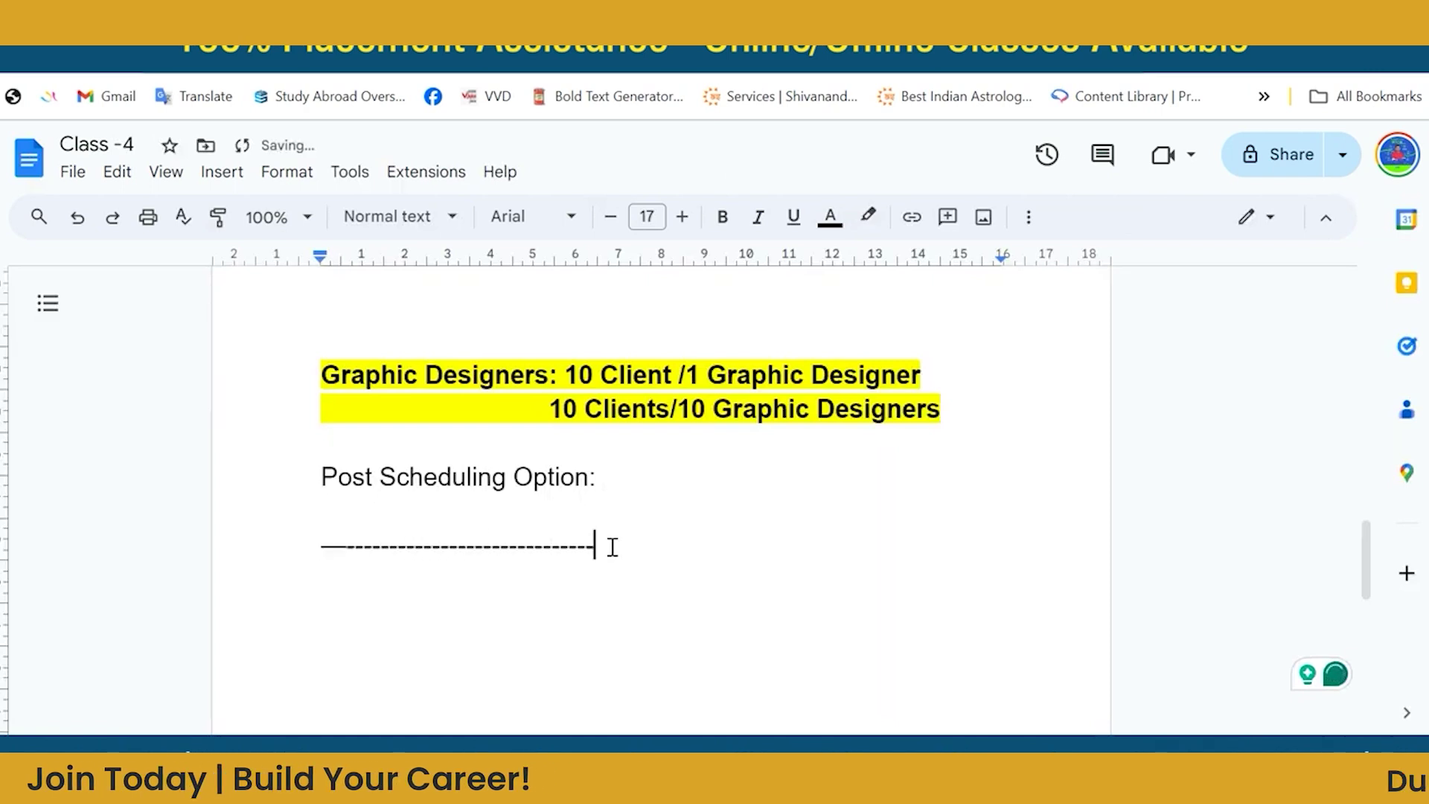
{"action": "key", "text": "Return"}
{"action": "key", "text": "Return"}
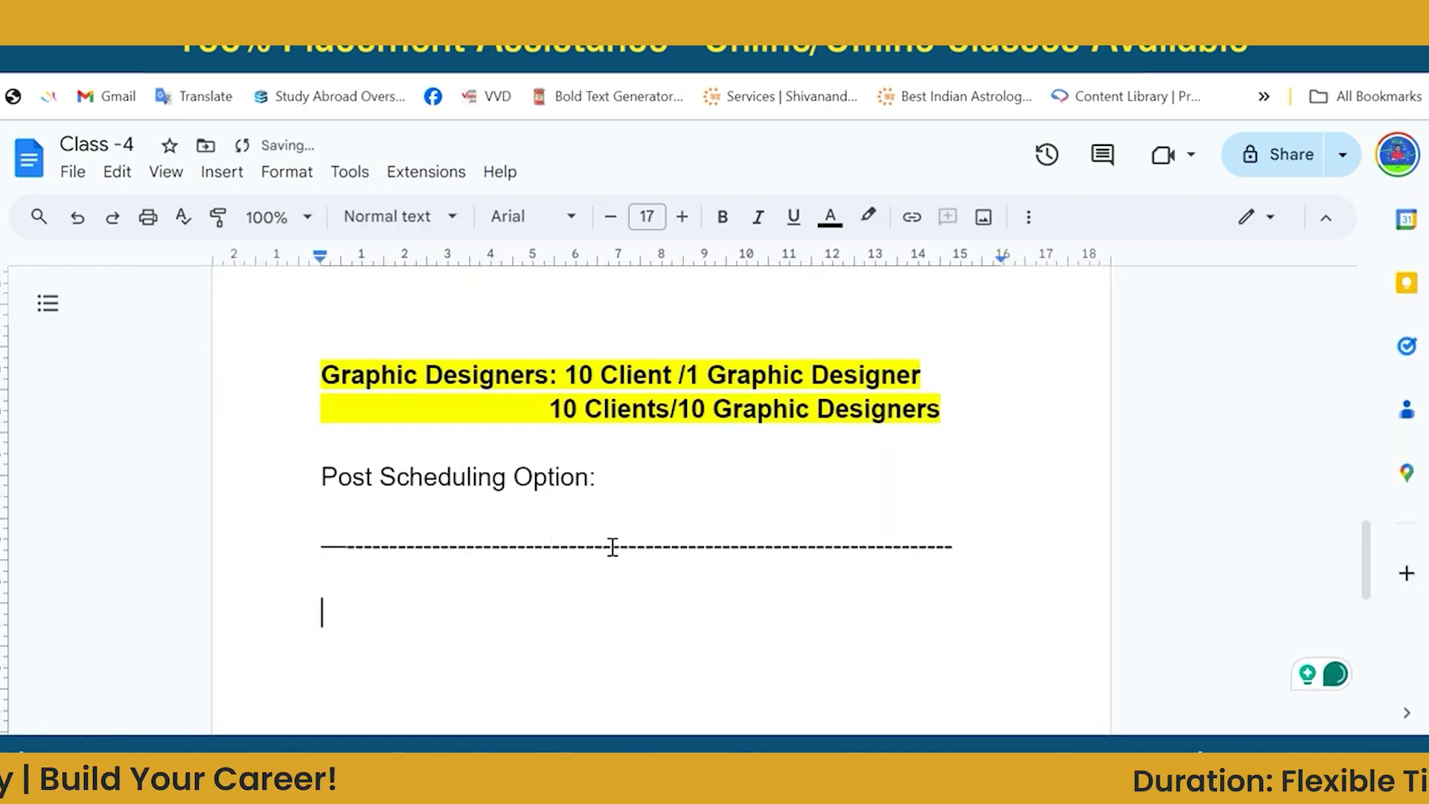
{"action": "type", "text": "Tomorrow Topics:"}
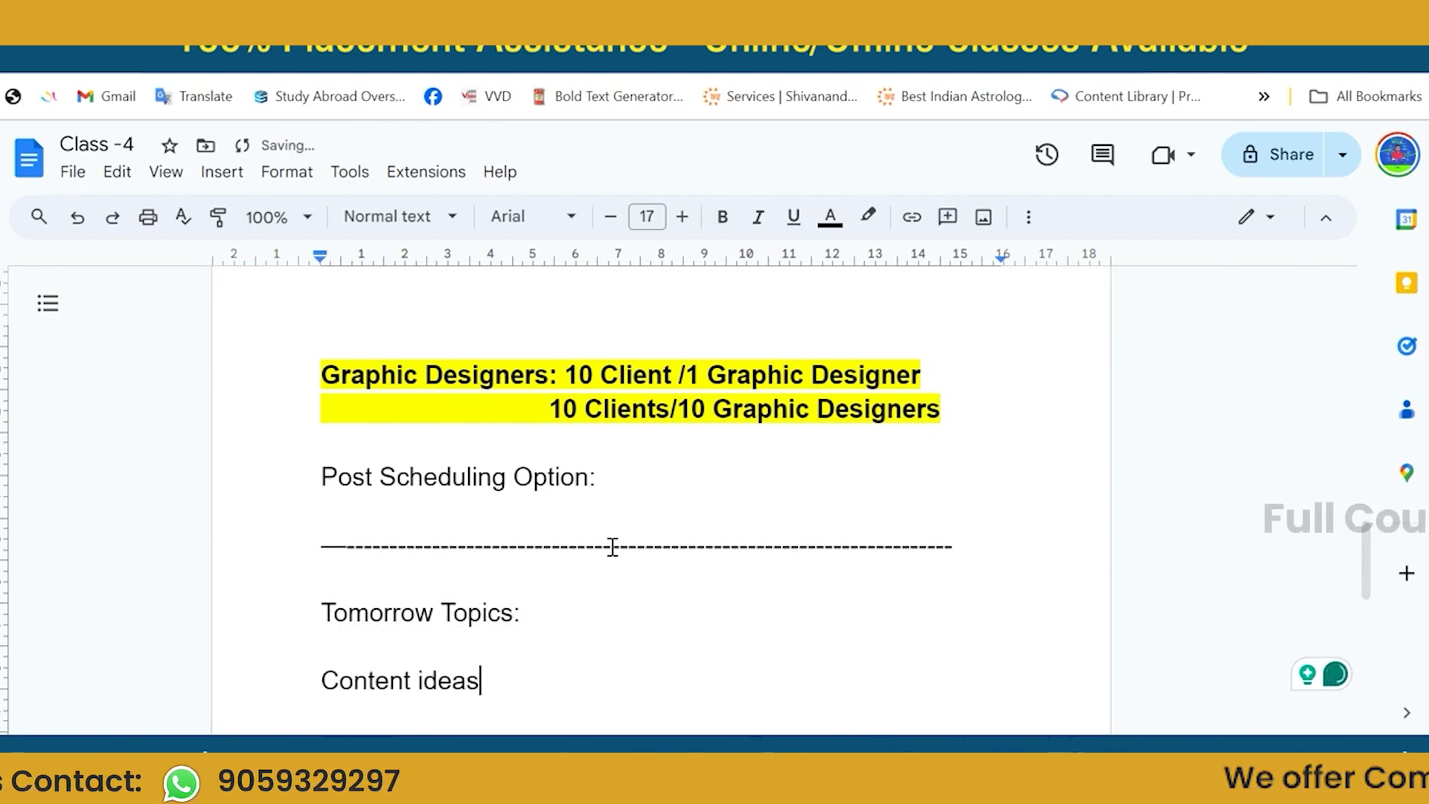
Add the topic lines 'Post description:' and 'Image Copy:'.
{"action": "key", "text": "Return"}
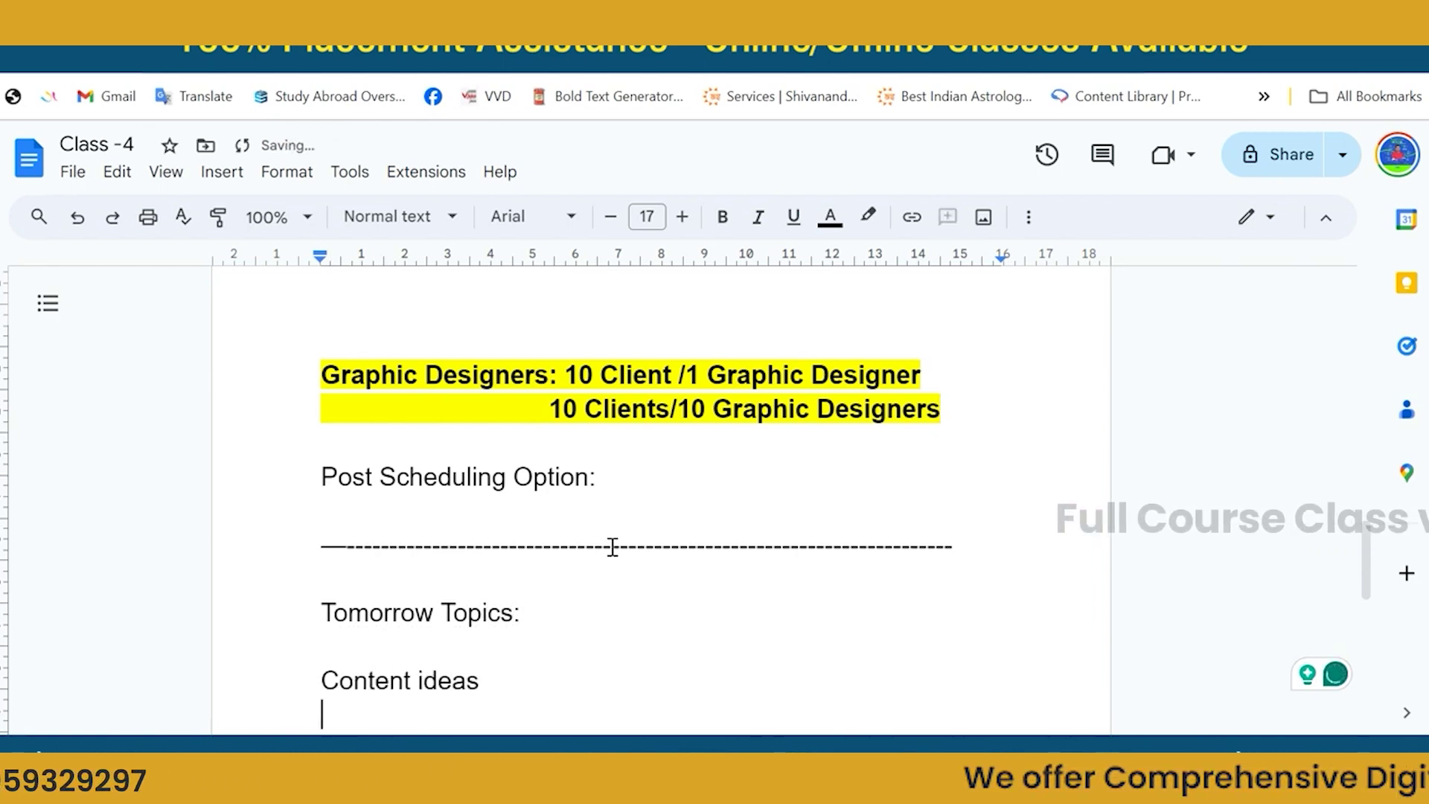
{"action": "type", "text": "Post description"}
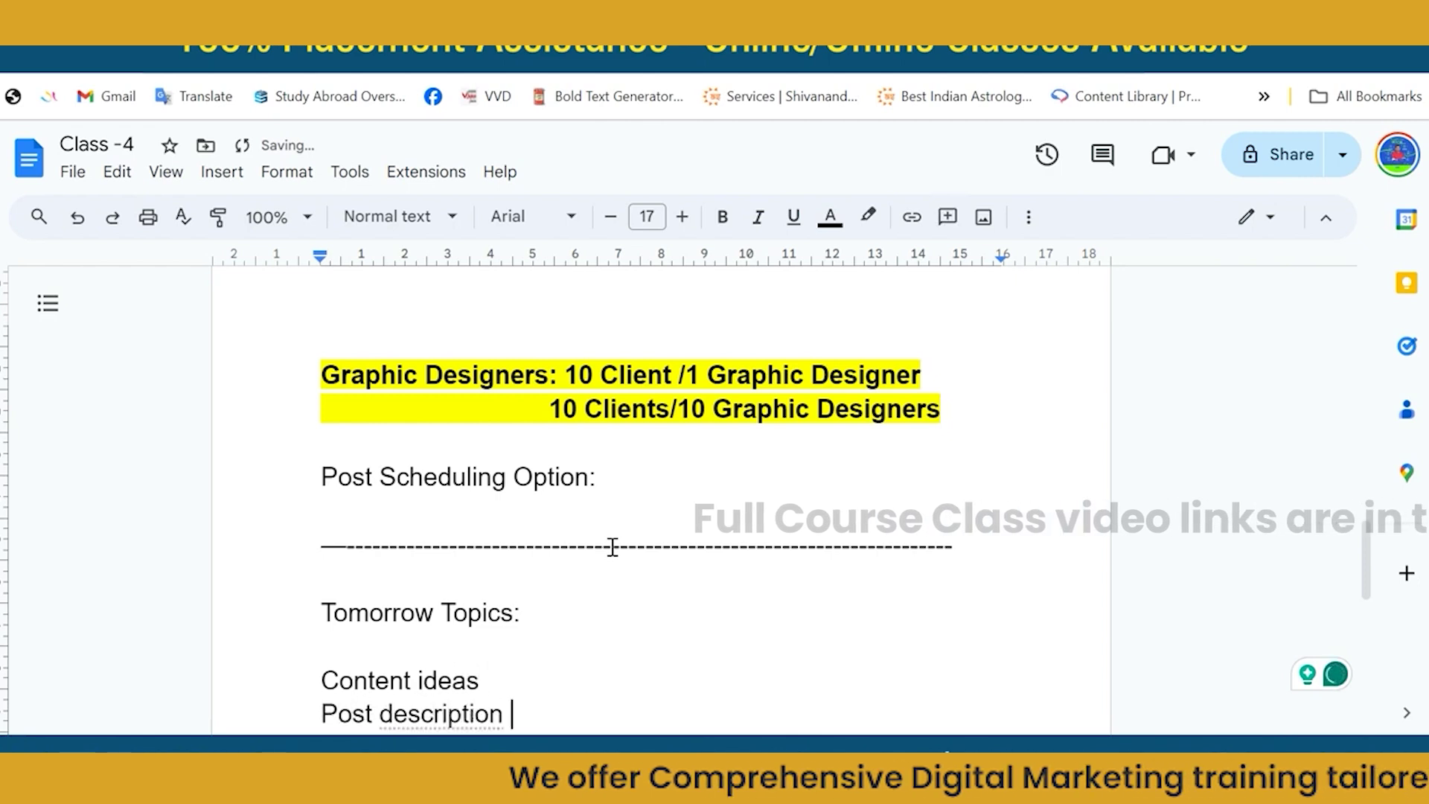
{"action": "key", "text": "BackSpace"}
{"action": "type", "text": ":"}
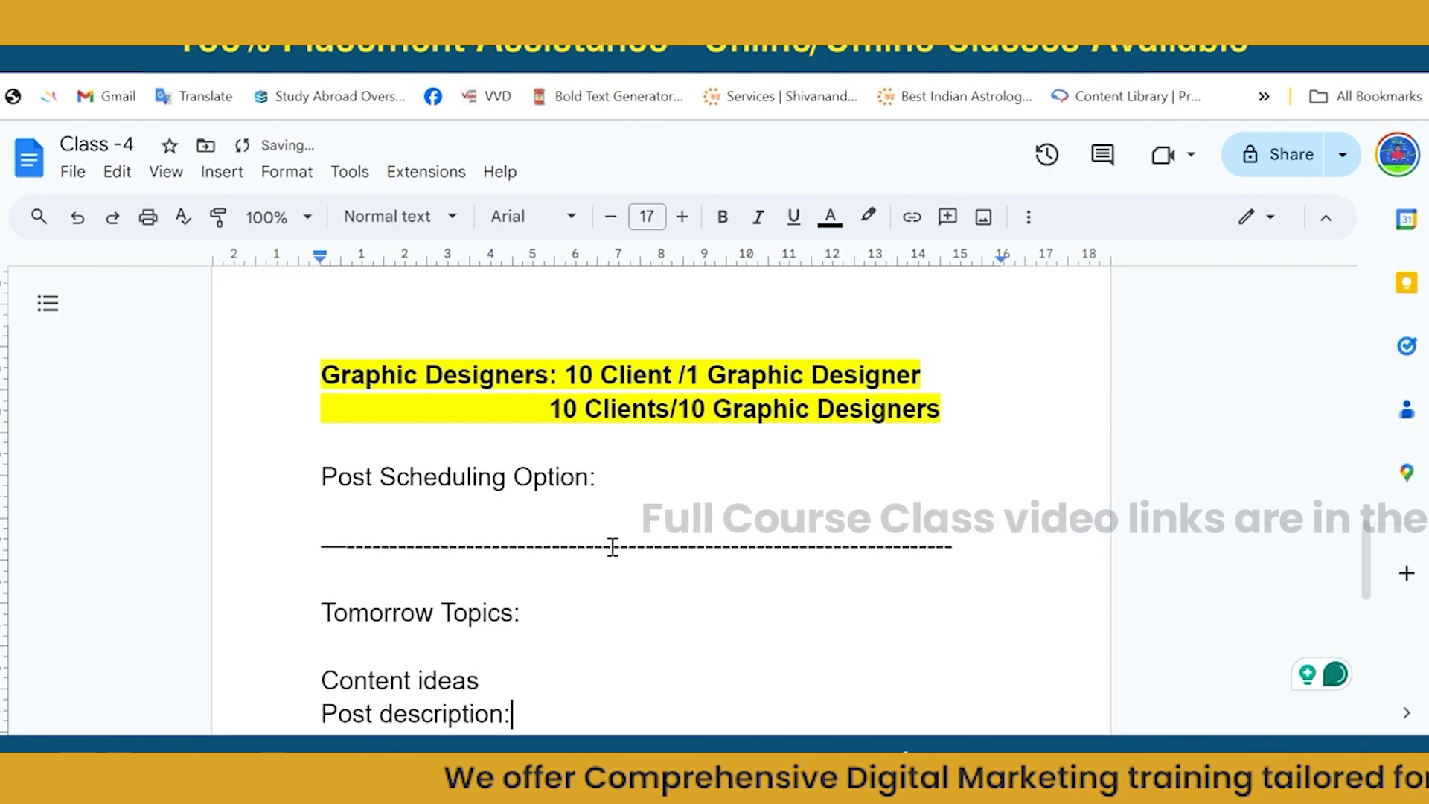
{"action": "key", "text": "Return"}
{"action": "type", "text": "Post"}
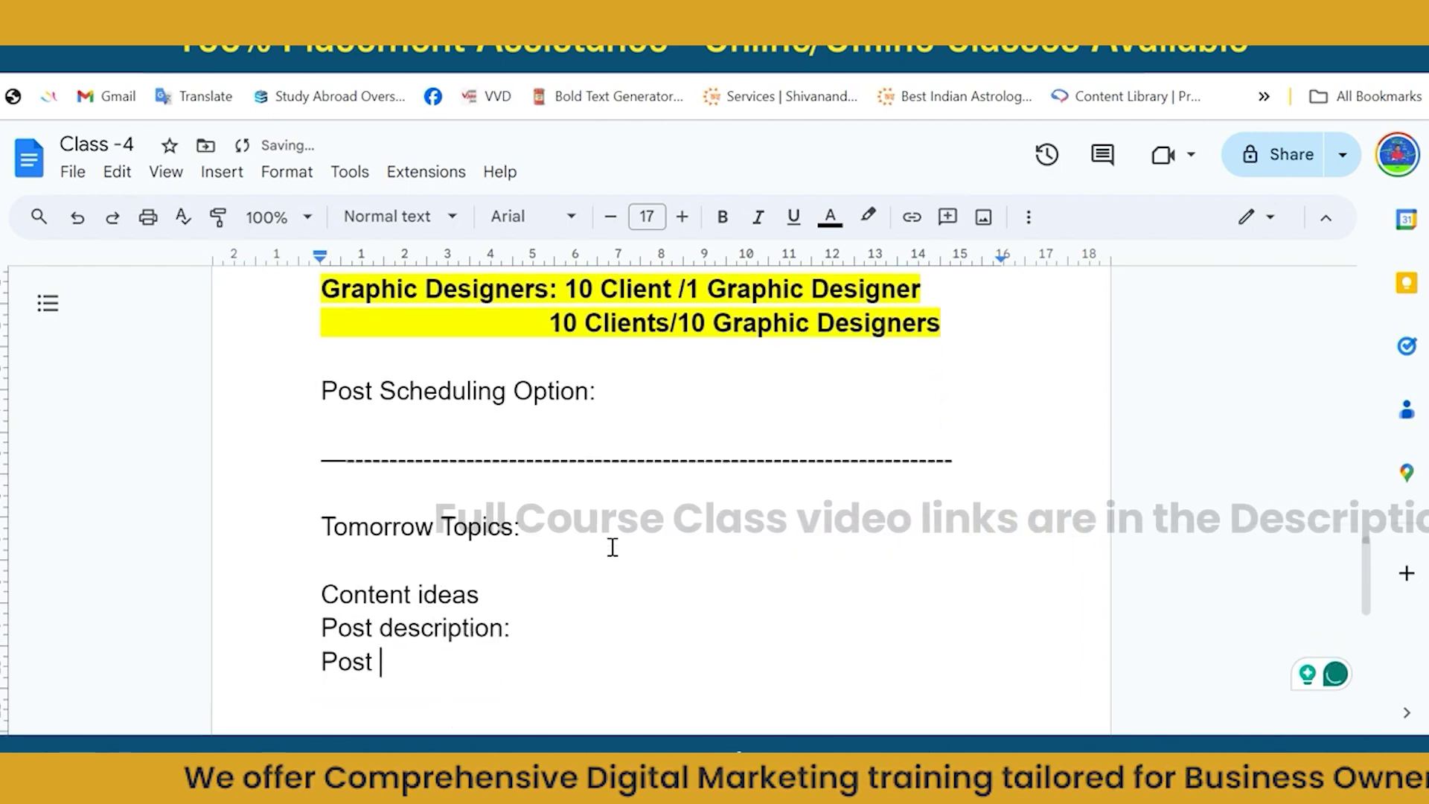
{"action": "key", "text": "BackSpace"}
{"action": "key", "text": "BackSpace"}
{"action": "key", "text": "BackSpace"}
{"action": "key", "text": "BackSpace"}
{"action": "key", "text": "BackSpace"}
{"action": "type", "text": "Image "}
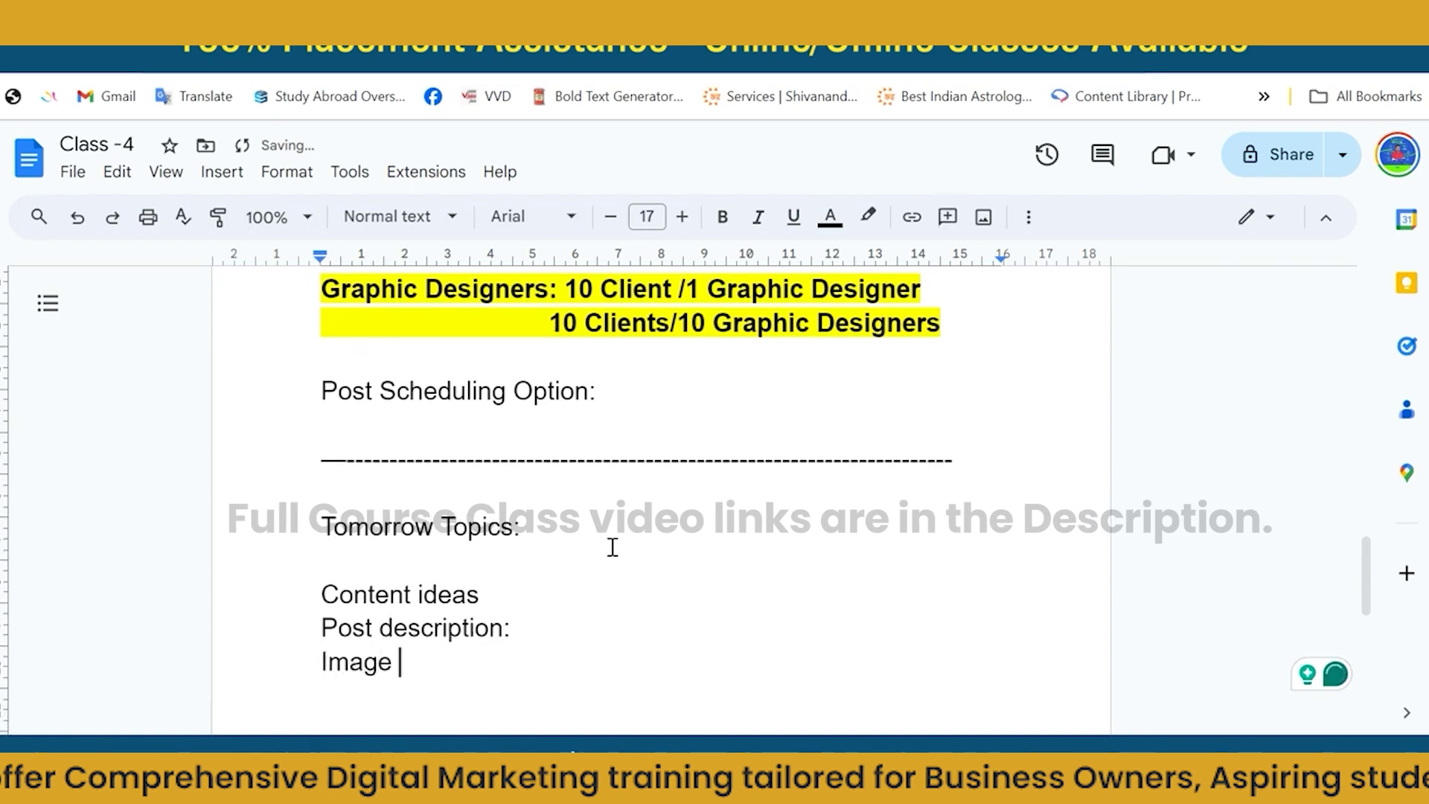
{"action": "type", "text": "Copy:"}
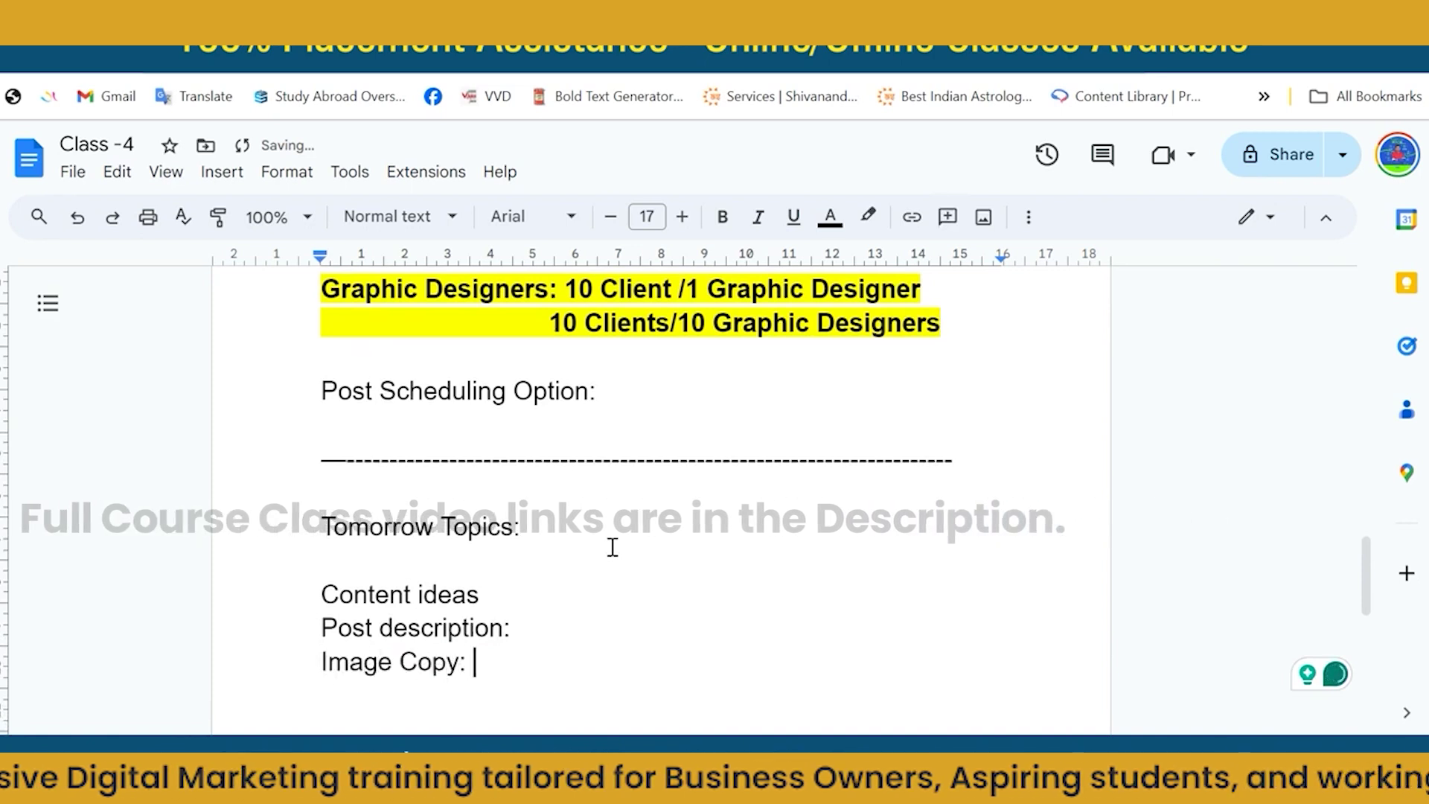
Highlight the three topic lines light blue and capitalise 'Description'.
{"action": "left_click_drag", "start_coordinate": [491, 662], "coordinate": [318, 581]}
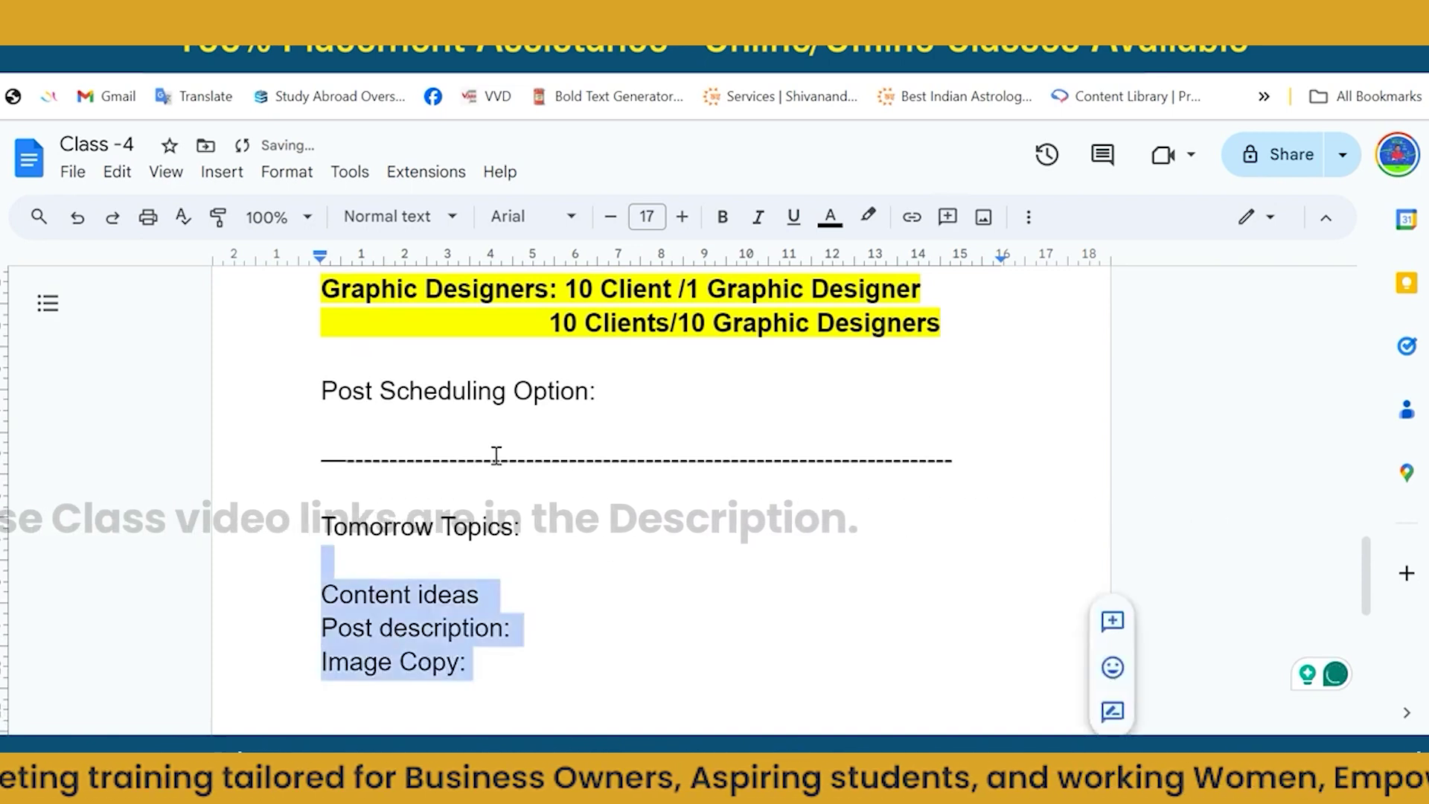
{"action": "left_click", "coordinate": [866, 220]}
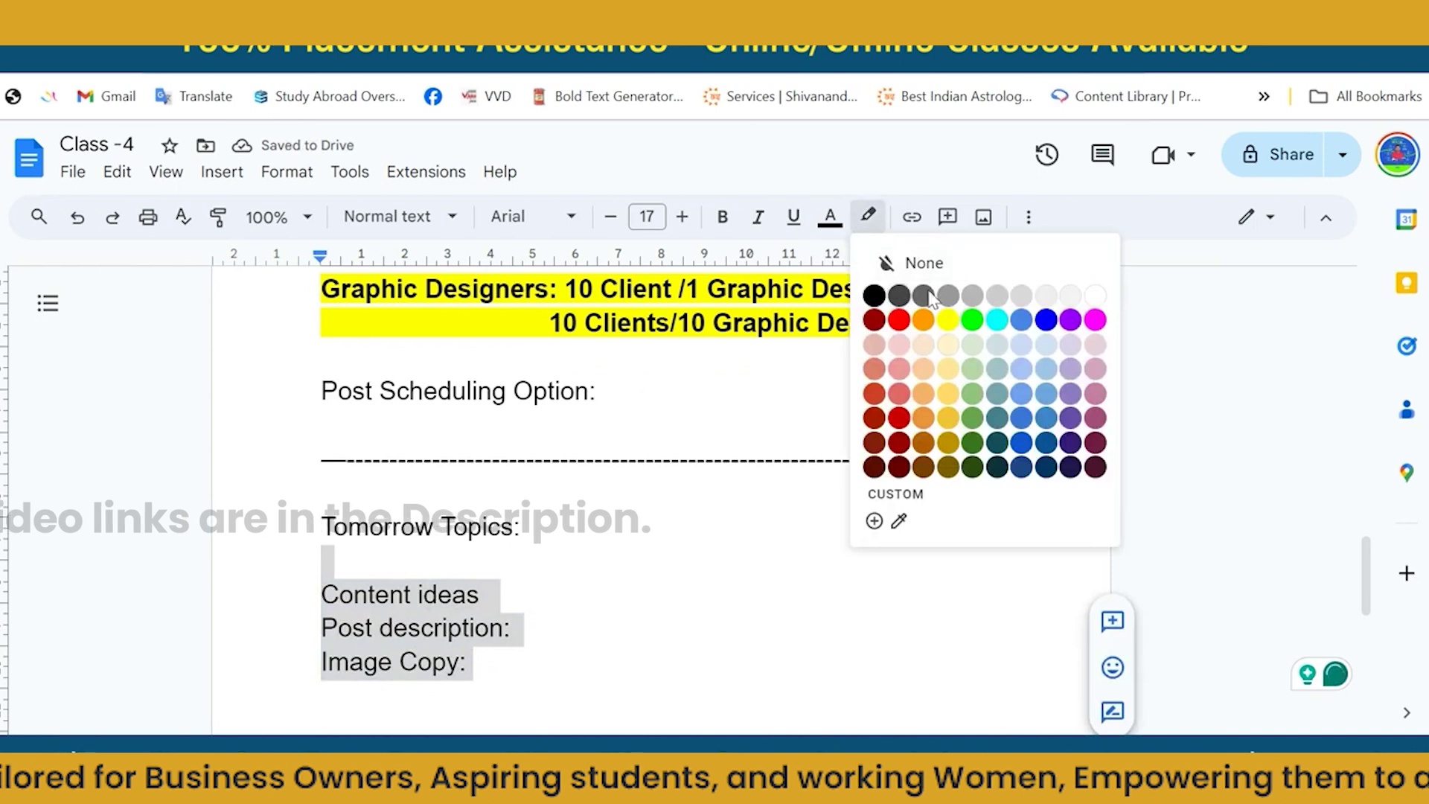
{"action": "left_click", "coordinate": [1041, 378]}
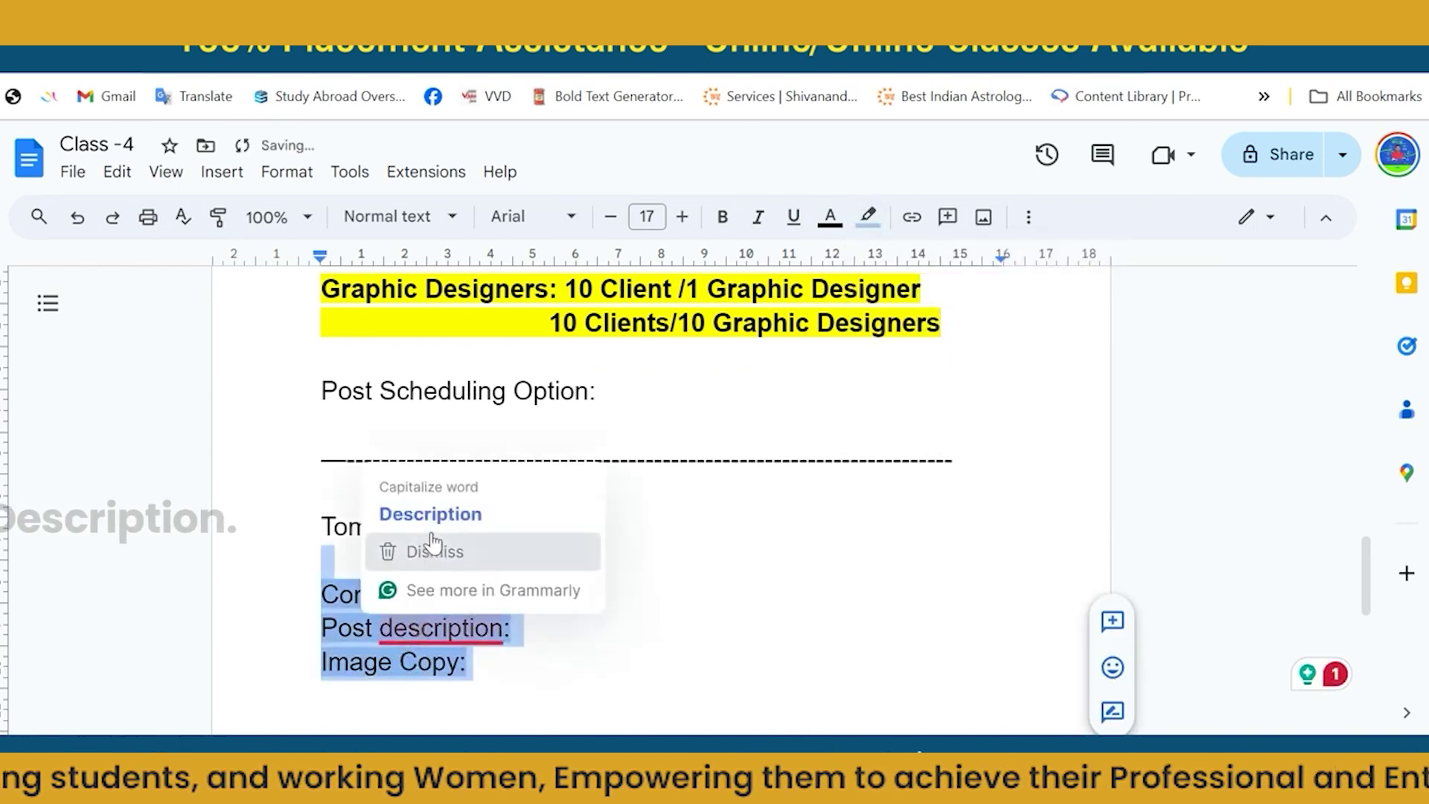
{"action": "left_click", "coordinate": [436, 517]}
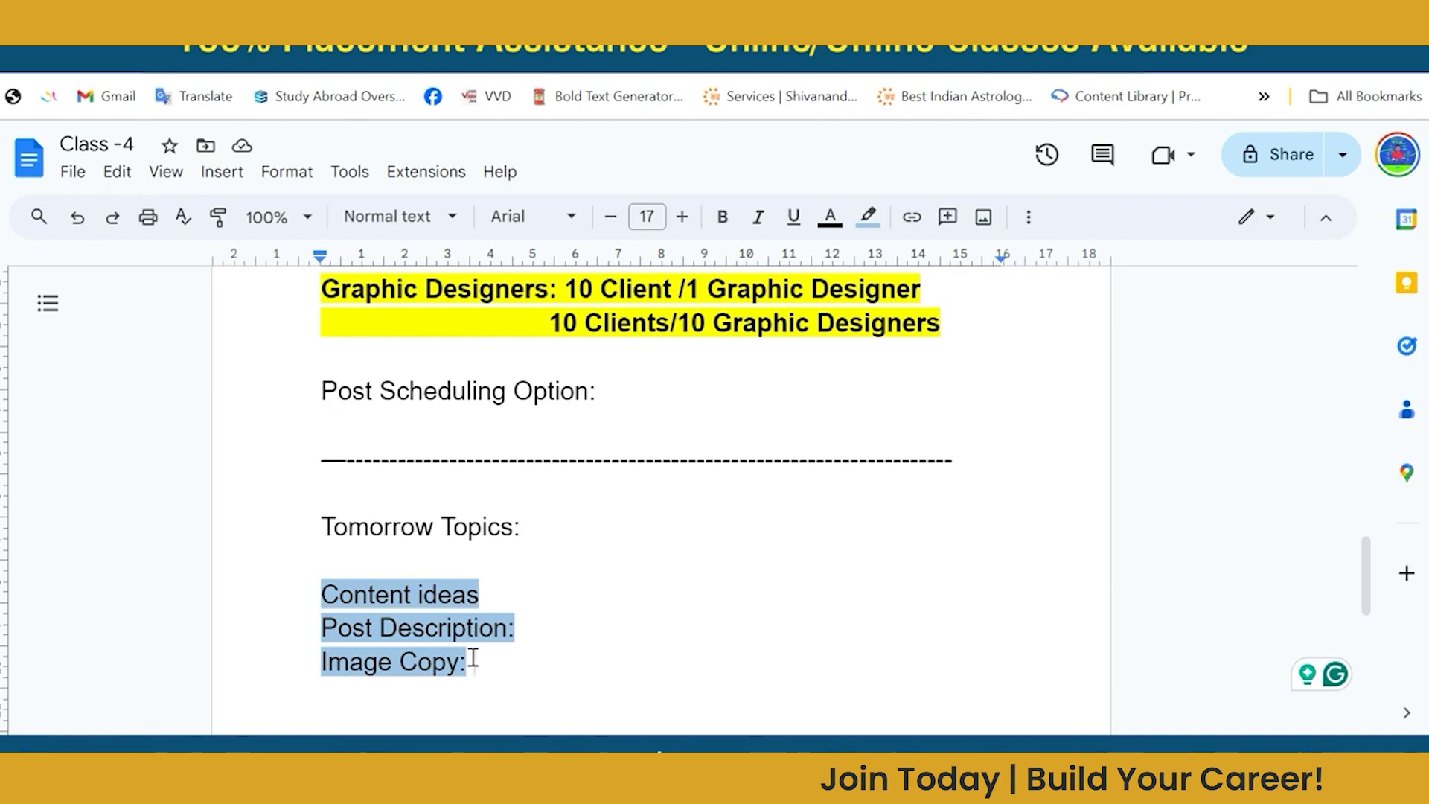
Change 'Image Copy:' to 'Image/Videos Copy:' and start a new dashed divider below.
{"action": "key", "text": "Left"}
{"action": "key", "text": "Left"}
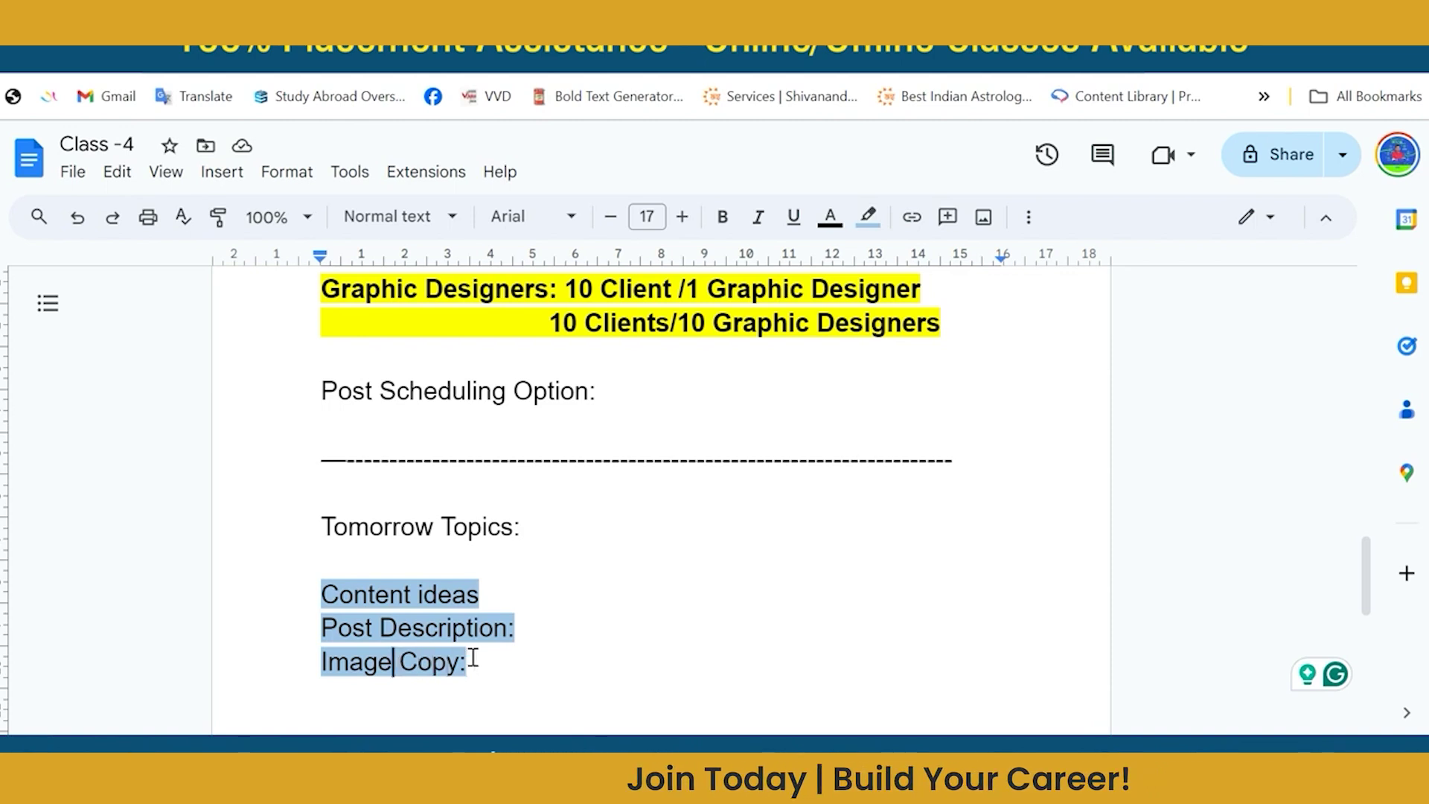
{"action": "type", "text": "/"}
{"action": "type", "text": "Videos"}
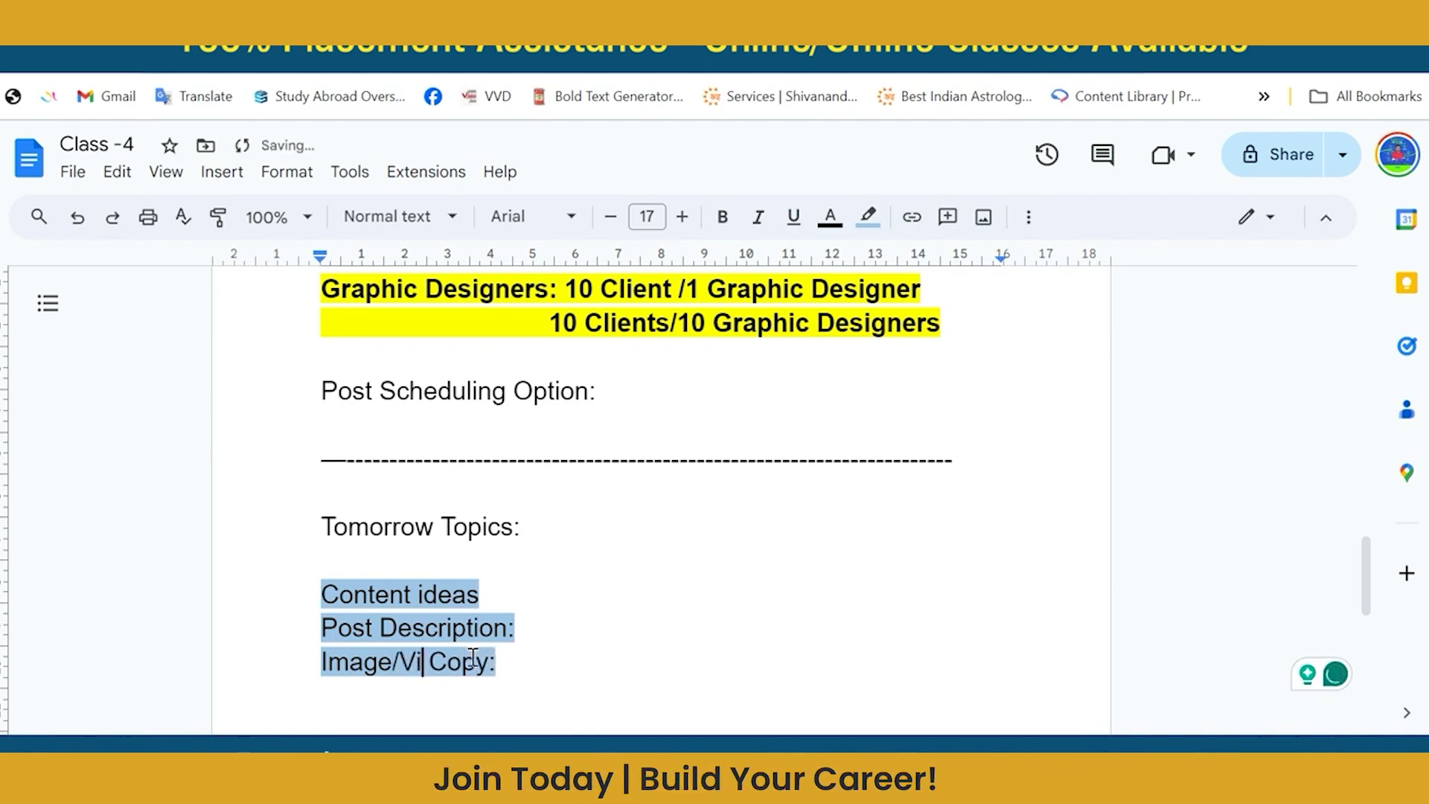
{"action": "left_click", "coordinate": [614, 691]}
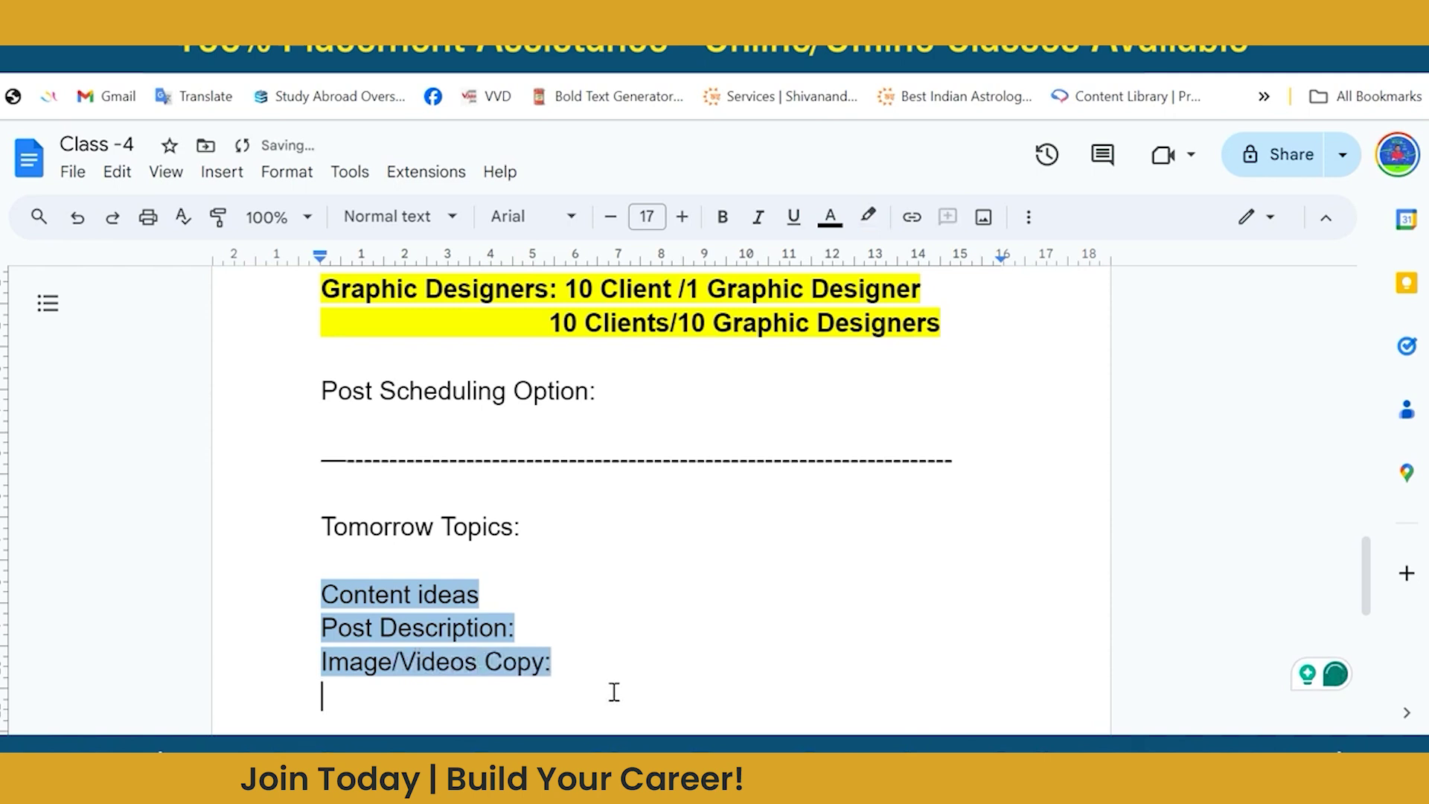
{"action": "scroll", "coordinate": [615, 692], "scroll_direction": "down", "scroll_amount": 1}
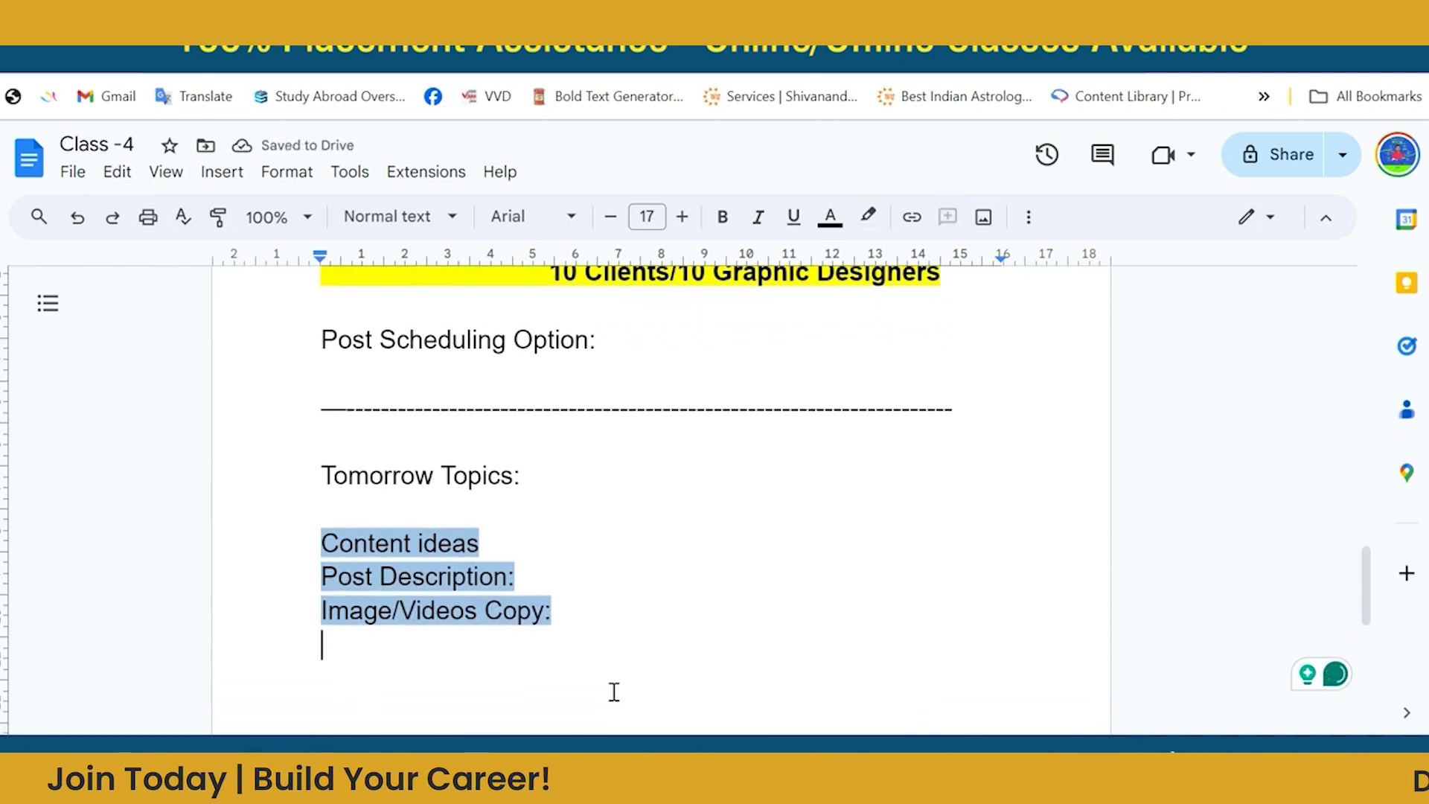
{"action": "key", "text": "Return"}
{"action": "key", "text": "Return"}
{"action": "type", "text": "----------------------------"}
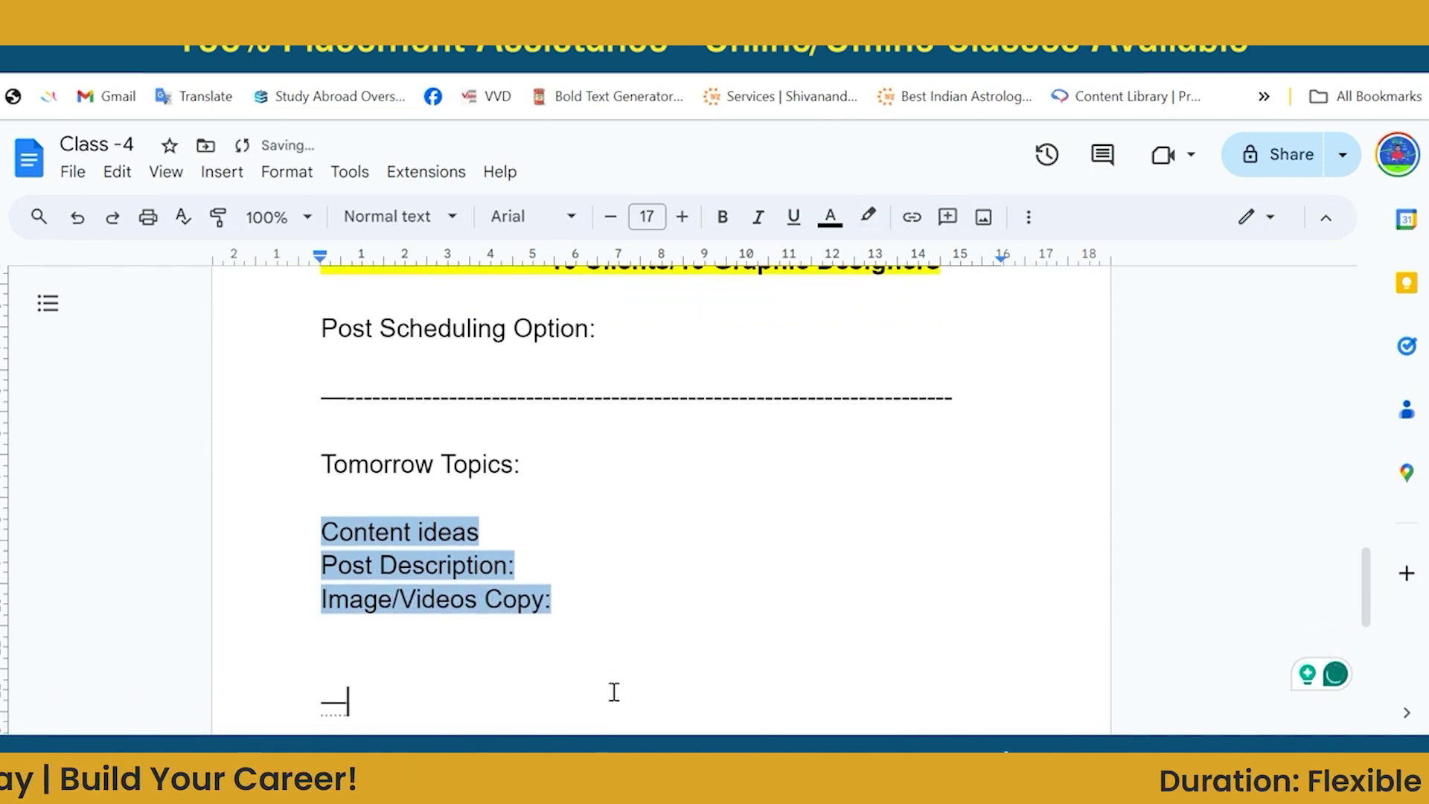